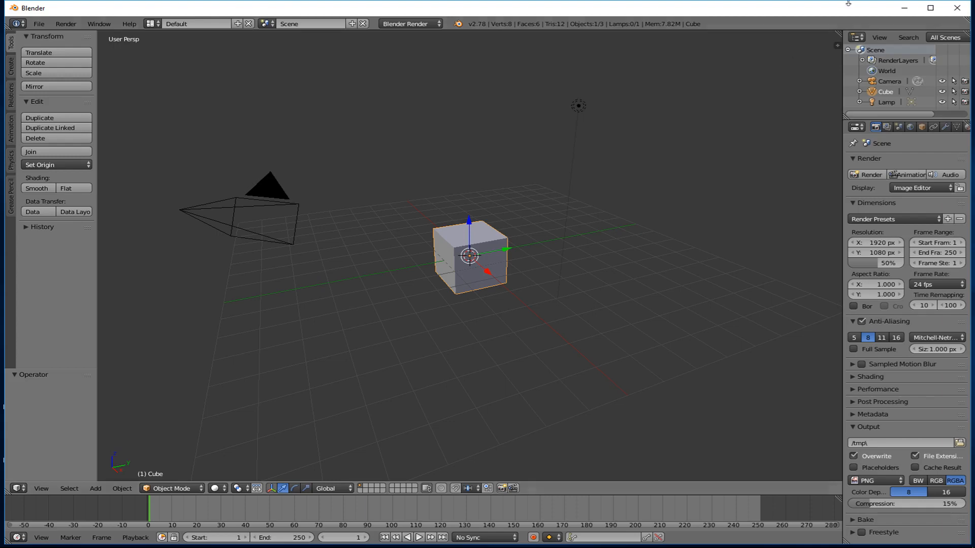
Delete the default cube and add a cylinder mesh in its place.
key(x)
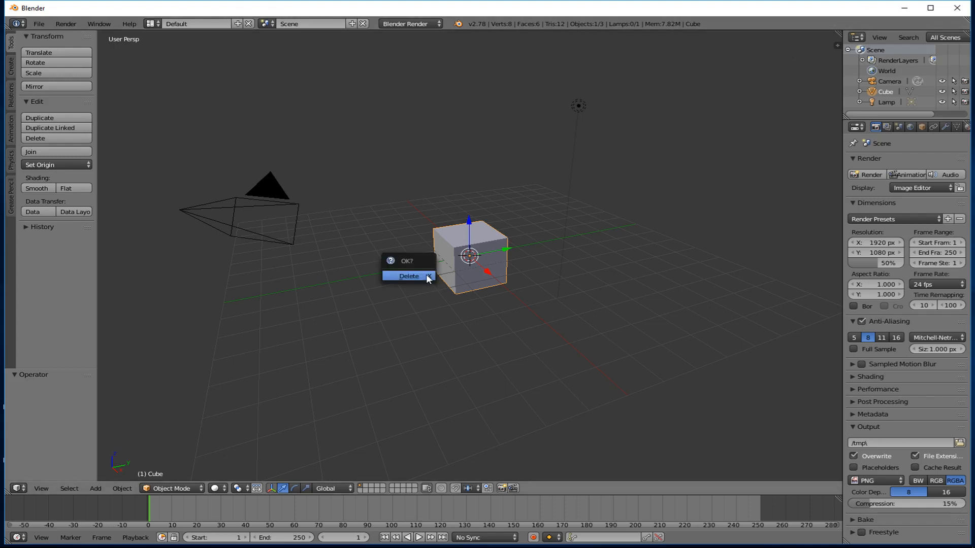
click(426, 274)
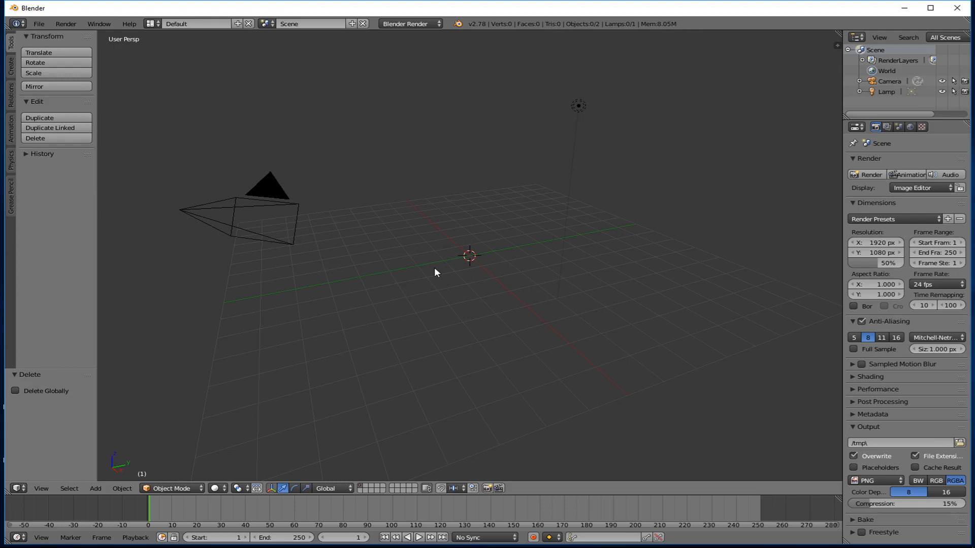
click(96, 489)
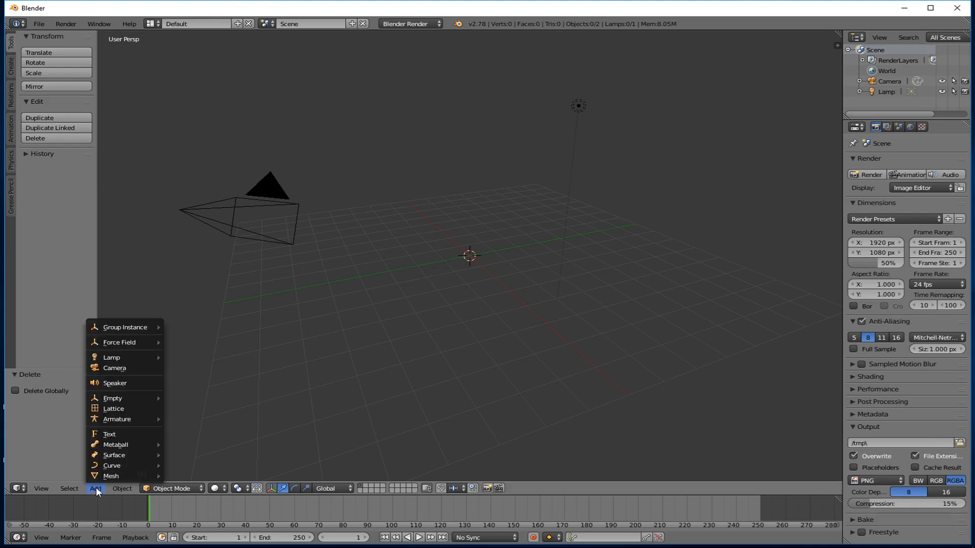
mouse_move(108, 475)
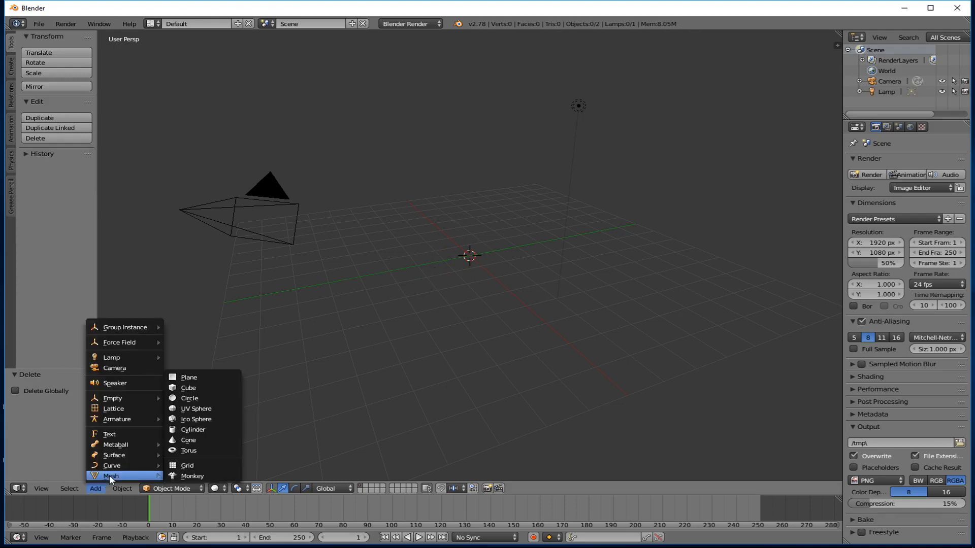
click(188, 428)
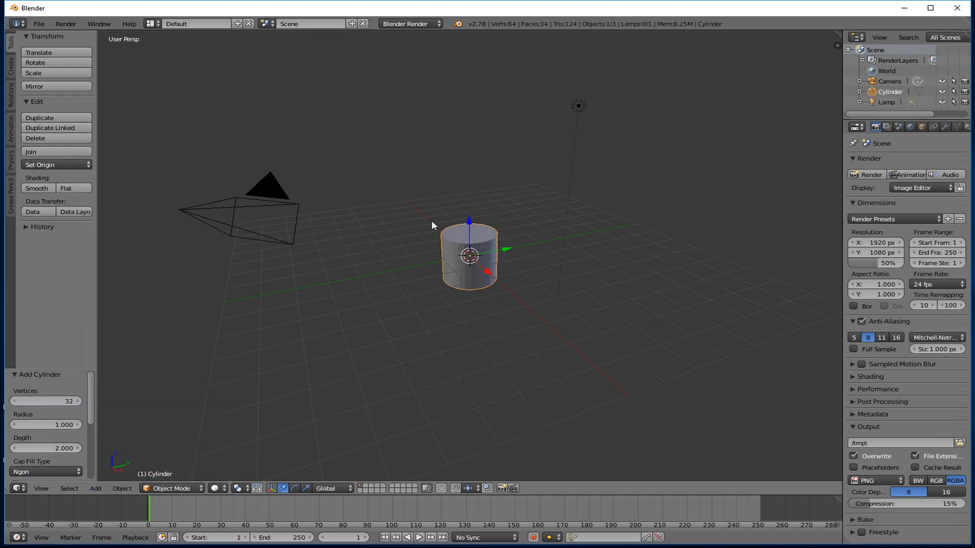
Try moving the cylinder about -11.7 units along the Y axis, and undo the move.
scroll(422, 218, down, 6)
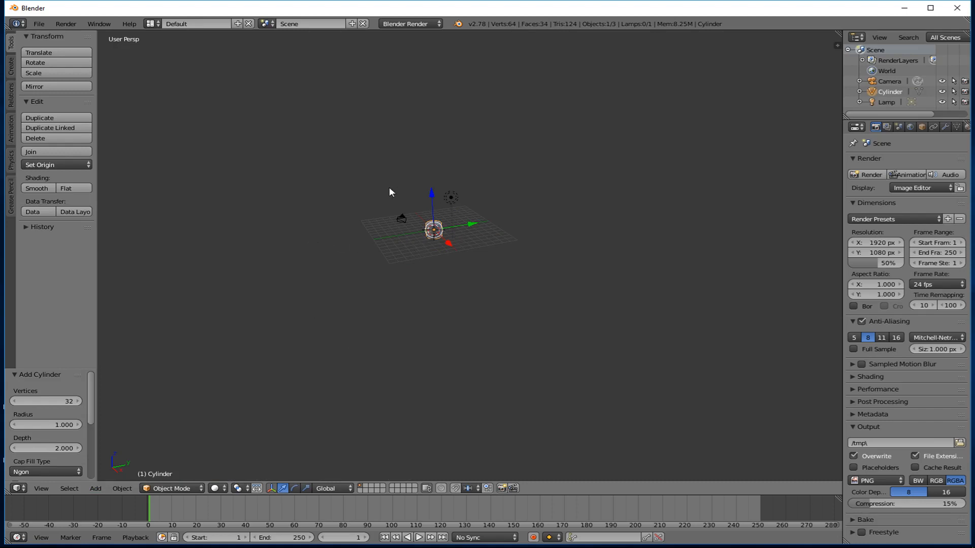
scroll(434, 266, up, 6)
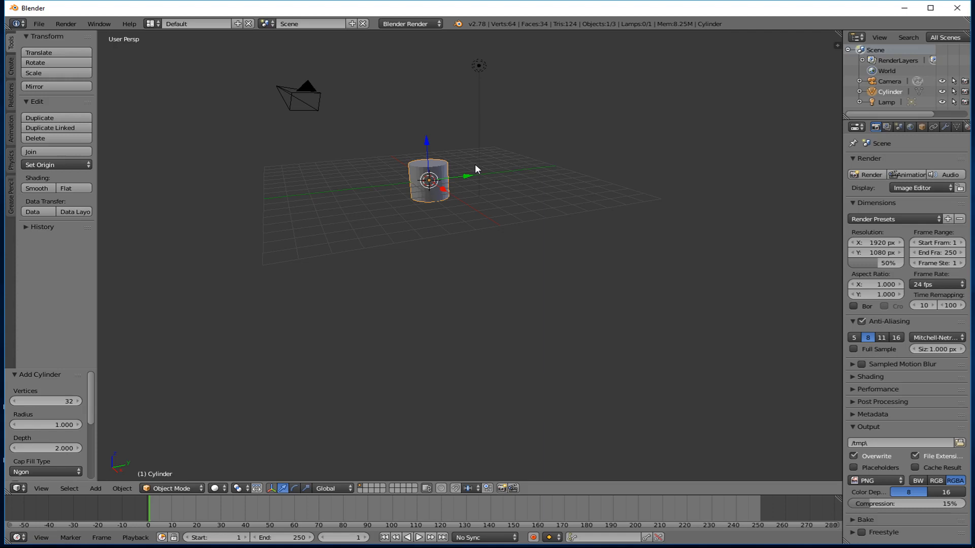
scroll(495, 166, down, 8)
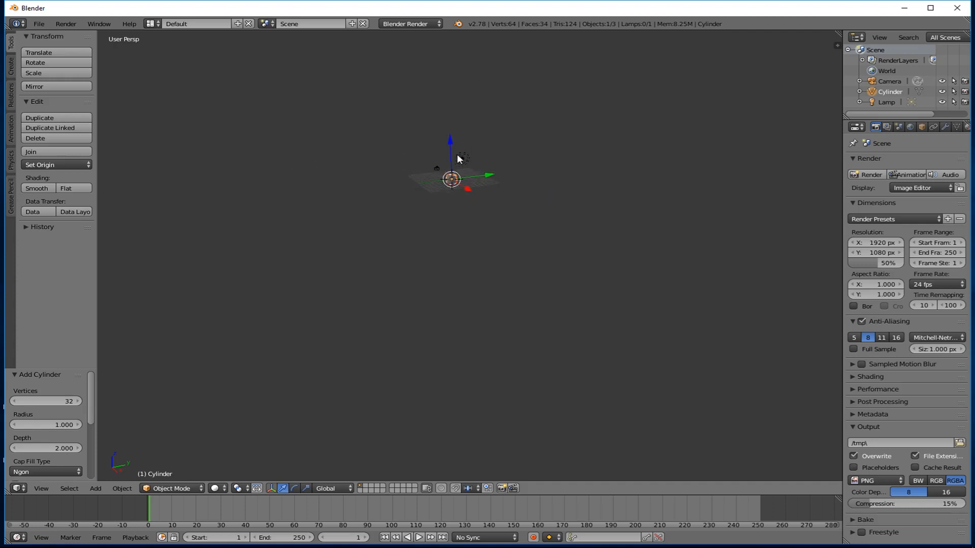
middle_drag(459, 159, 455, 197)
drag(487, 169, 414, 189)
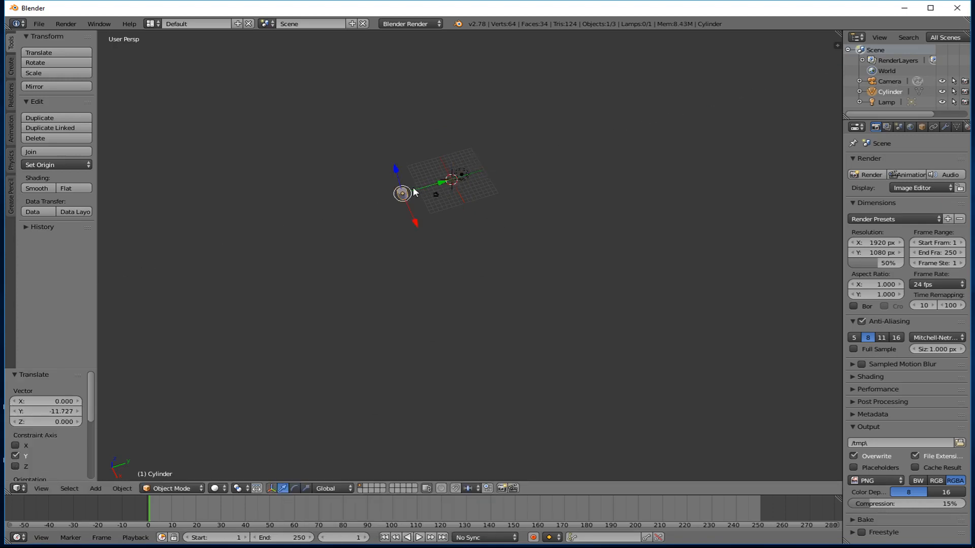
key(ctrl+z)
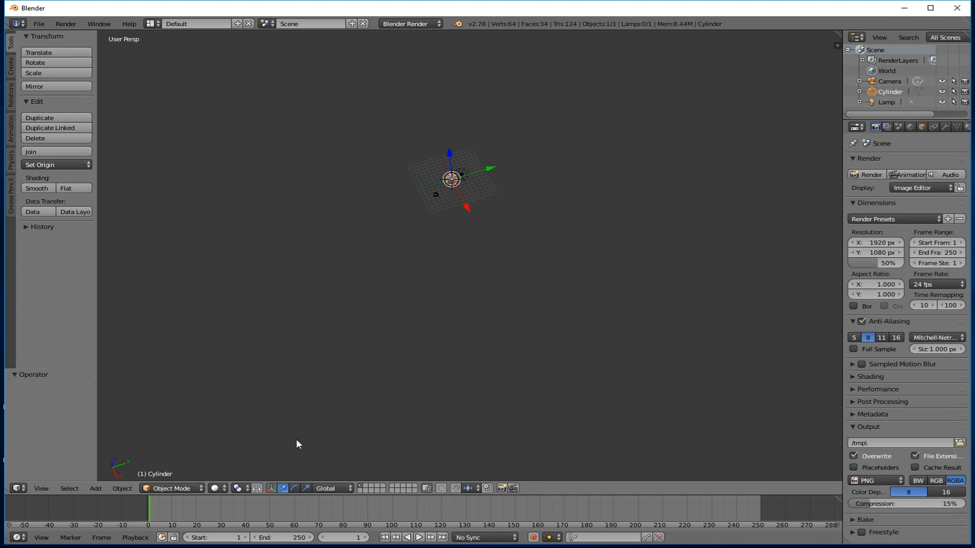
Try rotating the cylinder with the rotate manipulator, freely by about -92° and around Y by about 6.4°, undoing each rotation.
click(295, 488)
middle_drag(463, 89, 447, 162)
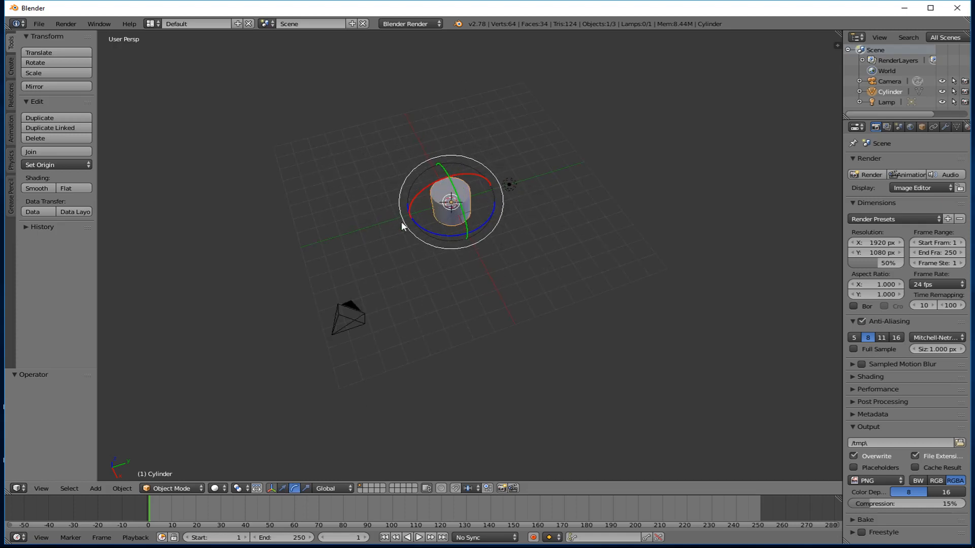
middle_drag(401, 222, 429, 207)
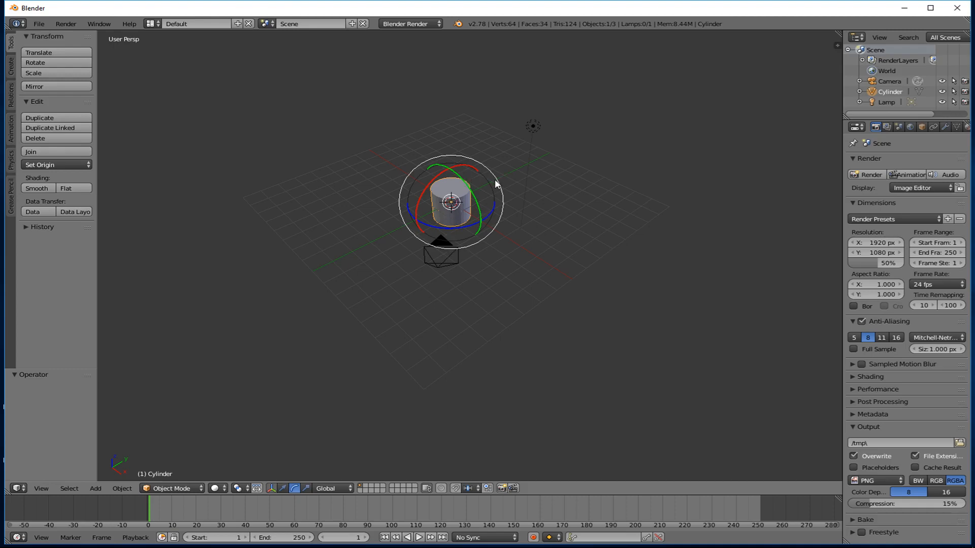
drag(496, 182, 425, 161)
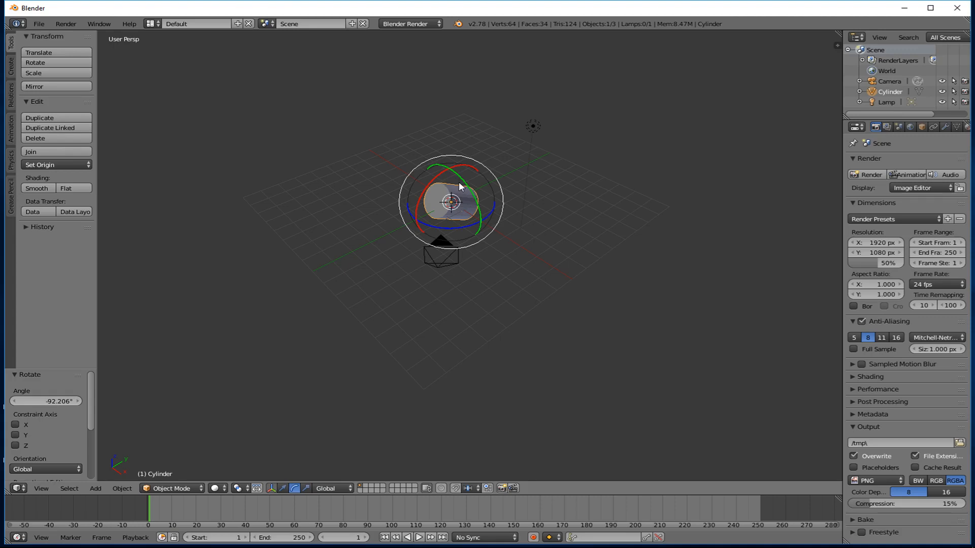
key(ctrl+z)
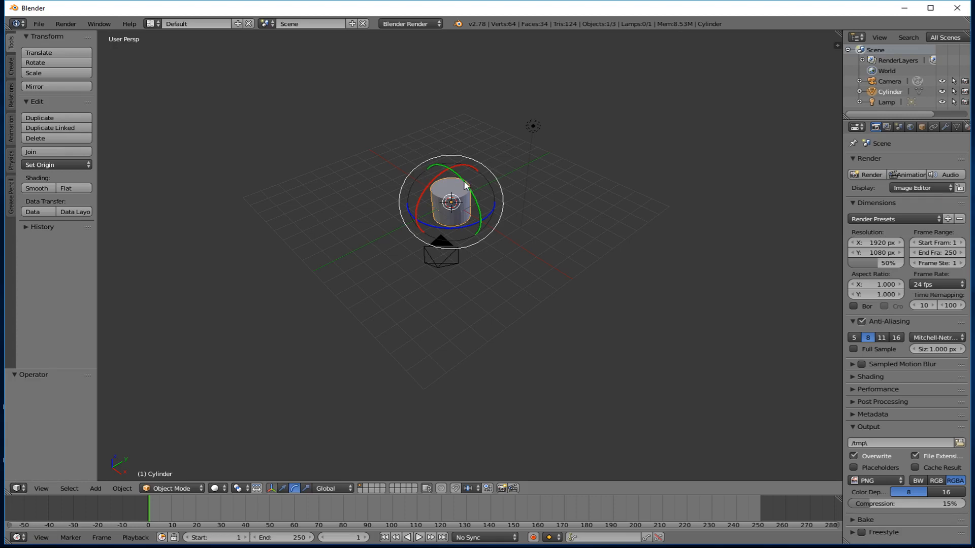
mouse_move(465, 185)
mouse_down()
mouse_move(476, 199)
mouse_move(463, 190)
mouse_up()
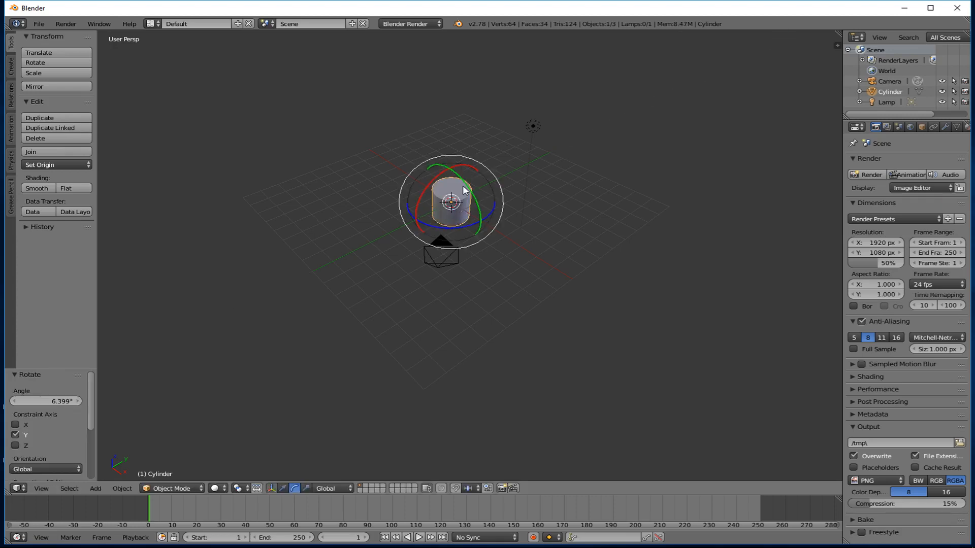
key(ctrl+z)
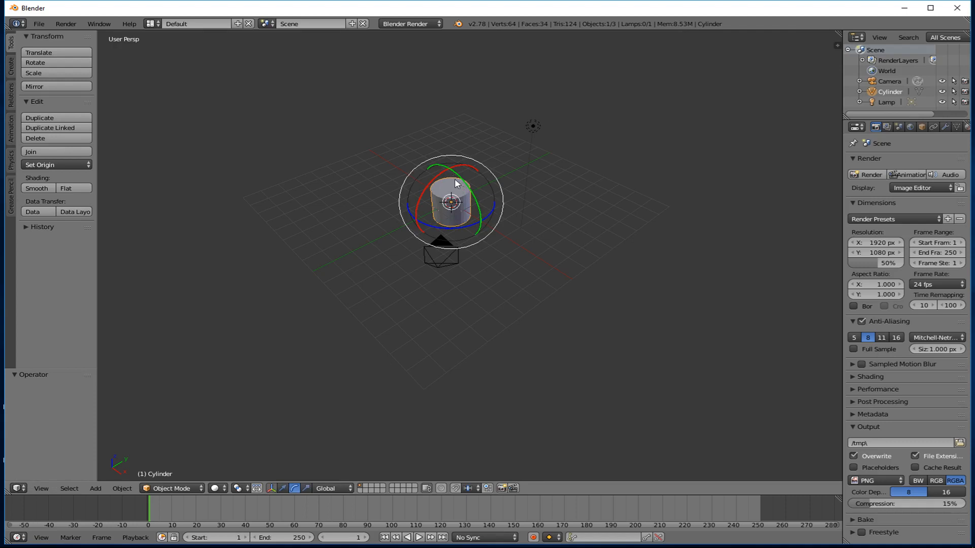
Try stretching the cylinder along Y by a factor of about 2.7 with the scale manipulator, and undo it.
click(306, 489)
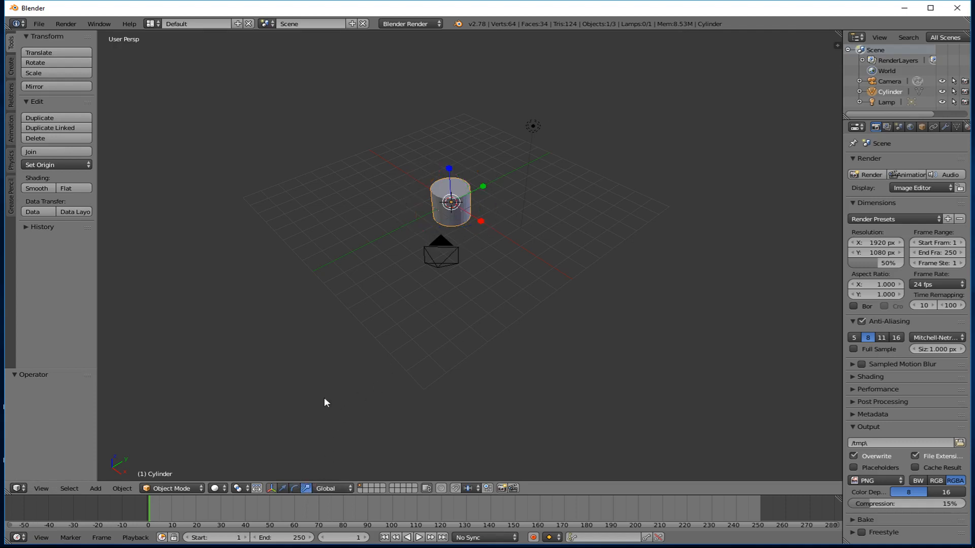
drag(484, 186, 532, 158)
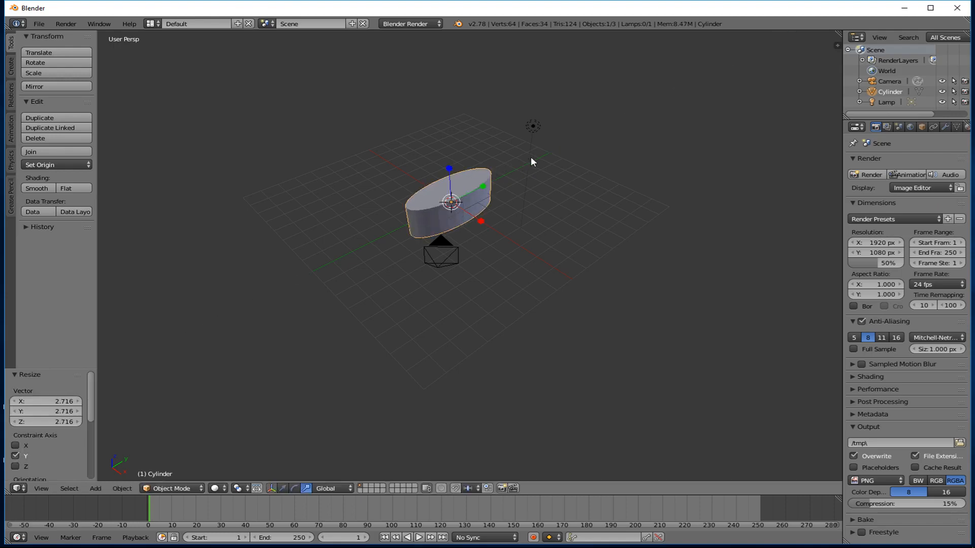
key(ctrl+z)
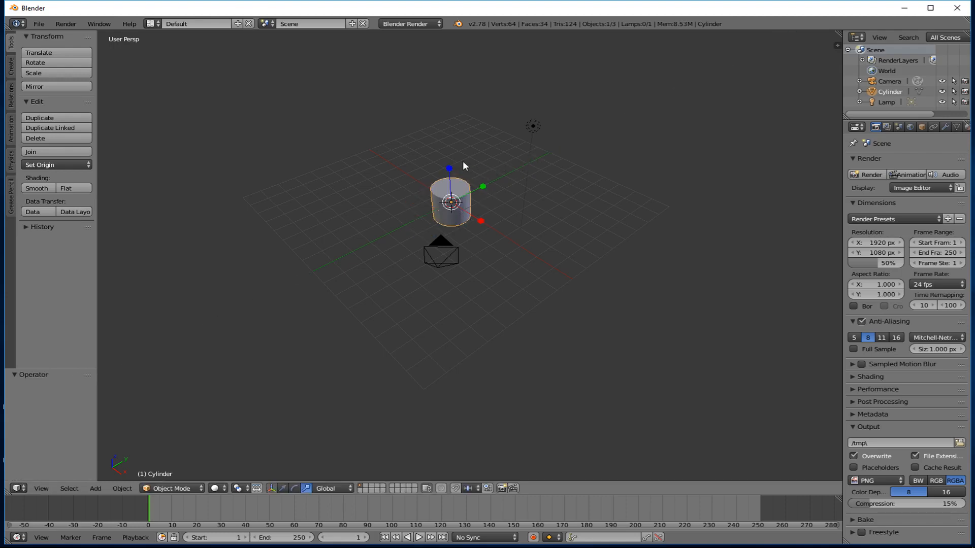
Enlarge the cylinder uniformly in two passes, by a factor of about 7.86 and again by about 1.58.
key(s)
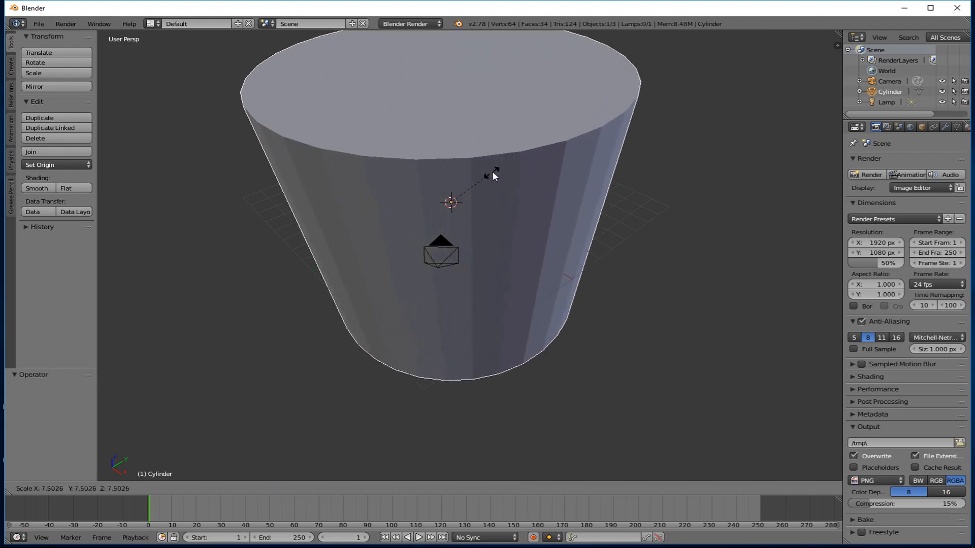
click(494, 170)
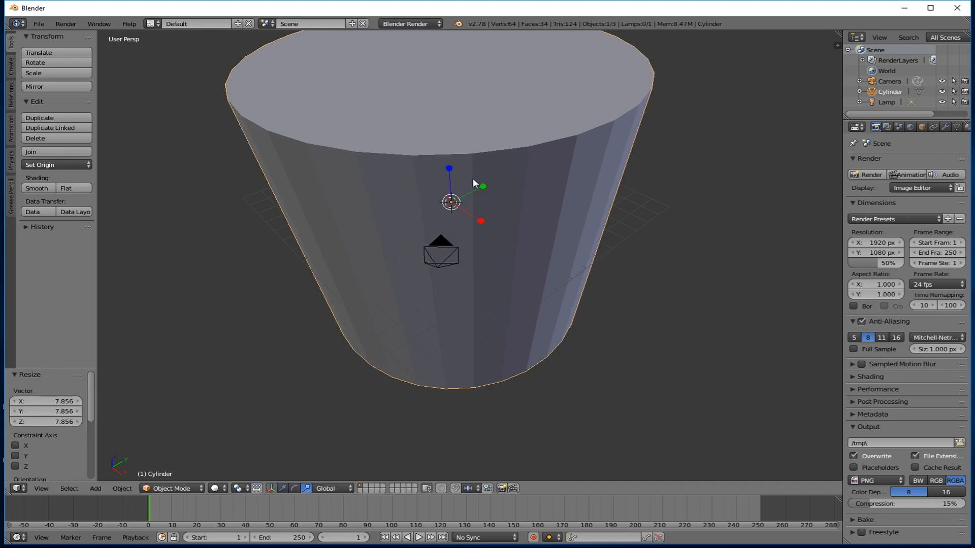
scroll(470, 178, down, 5)
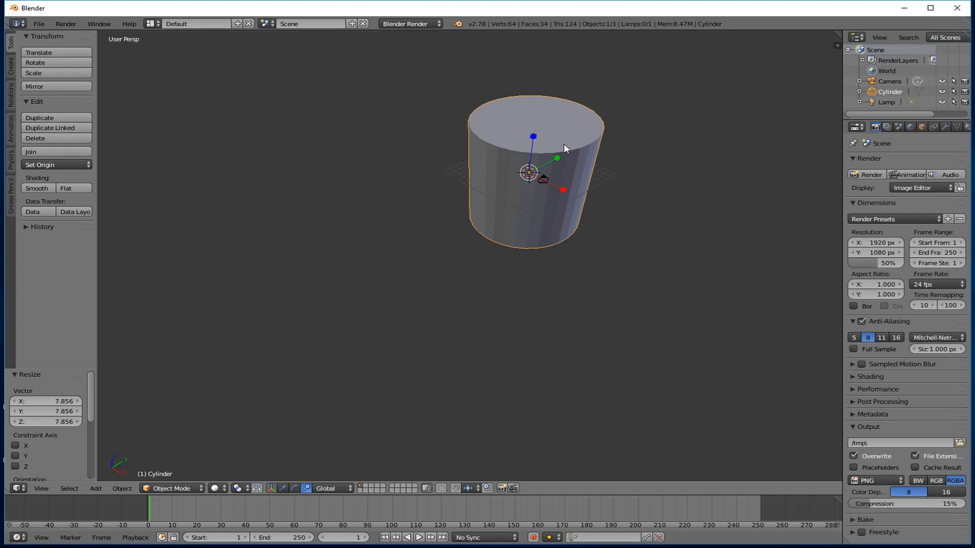
key(s)
click(593, 144)
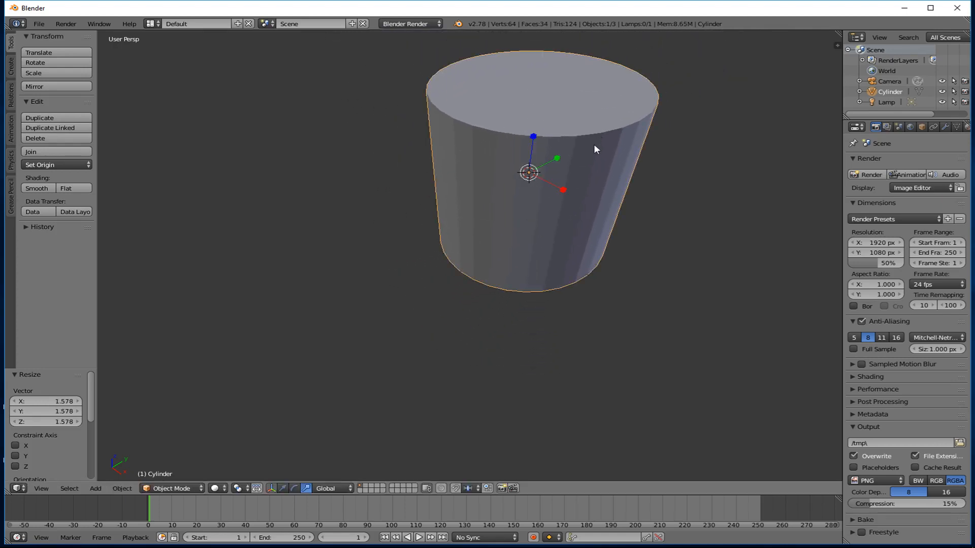
Make the cylinder taller by scaling it along the Z axis only, by a factor of about 1.4.
middle_drag(593, 144, 574, 130)
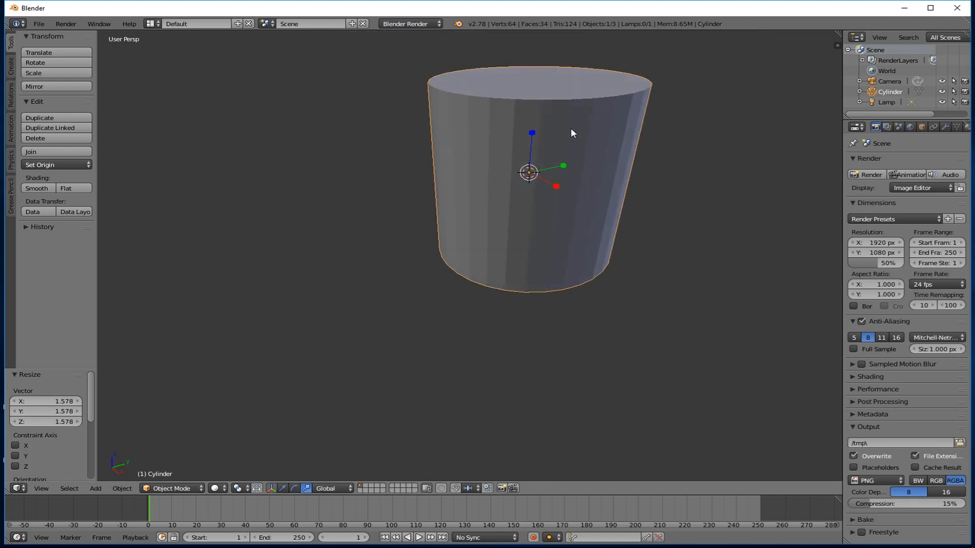
key(s)
key(z)
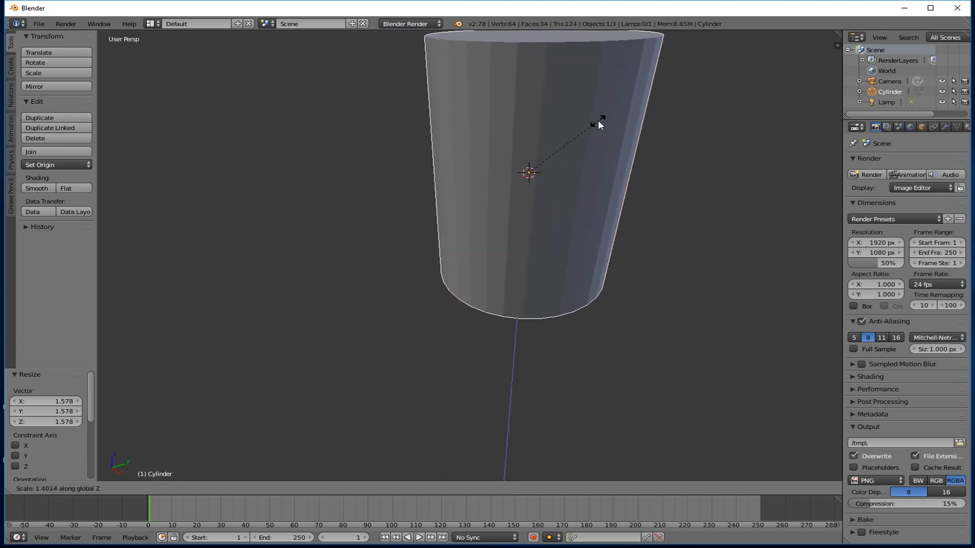
click(598, 119)
Examine the cylinder from the side and from the top, and change the top view from perspective to orthographic.
middle_drag(596, 122, 594, 156)
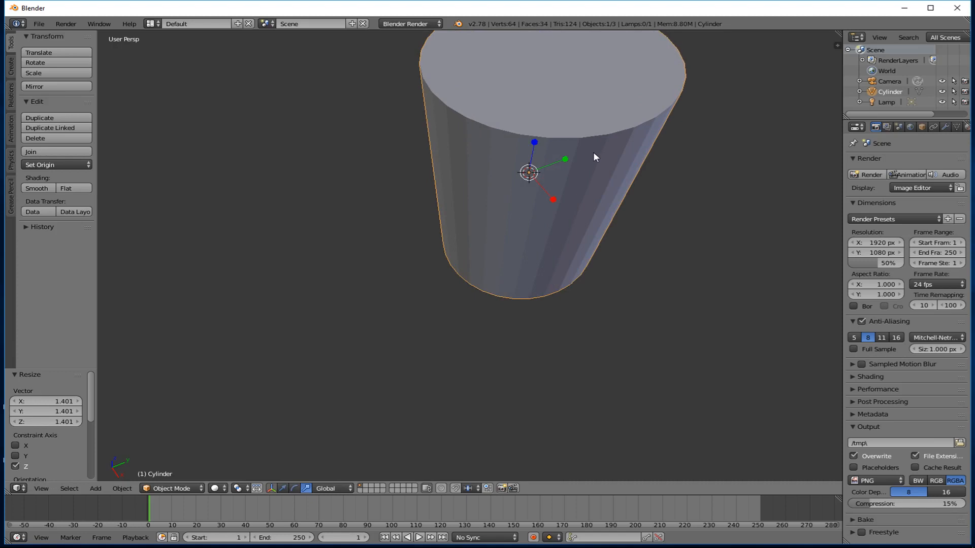
scroll(593, 152, down, 5)
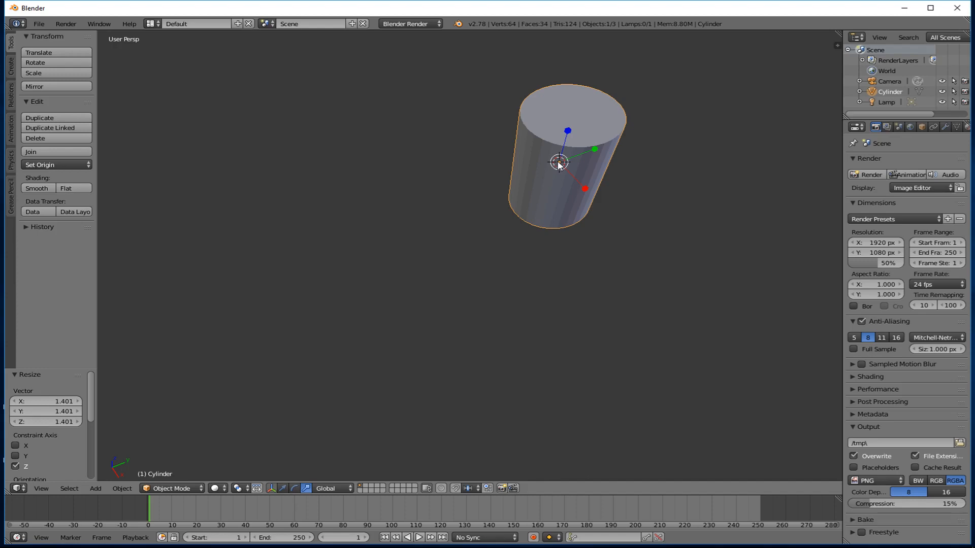
middle_drag(510, 169, 465, 211)
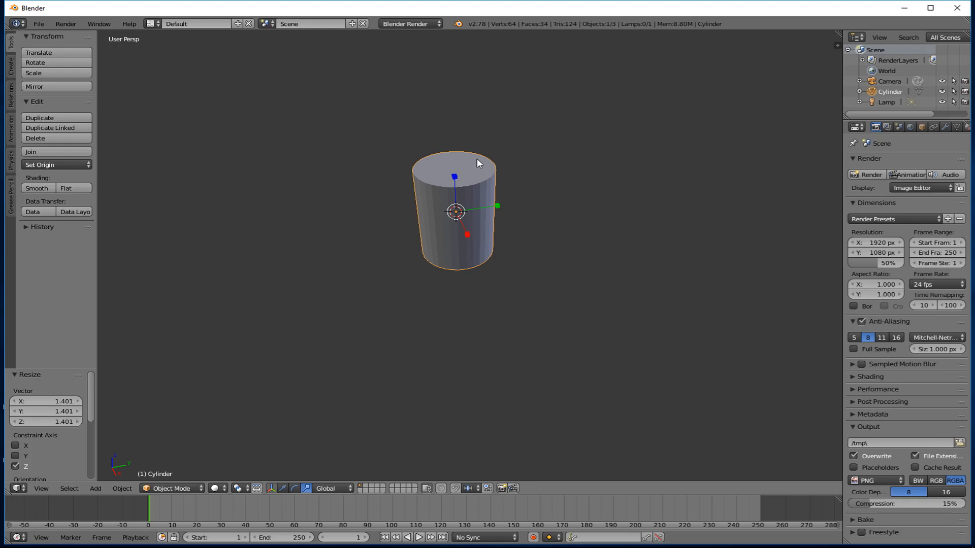
key(KP_7)
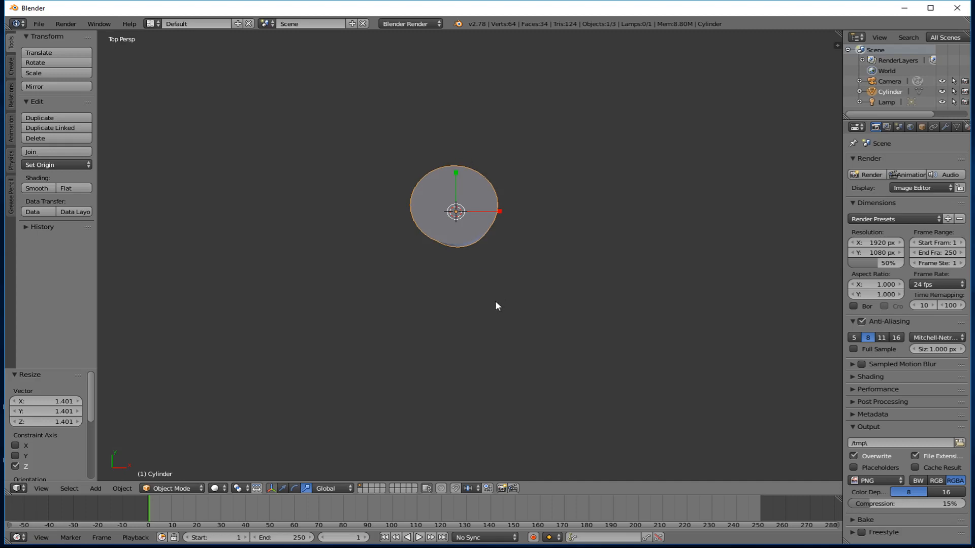
shift+middle_drag(547, 212, 392, 215)
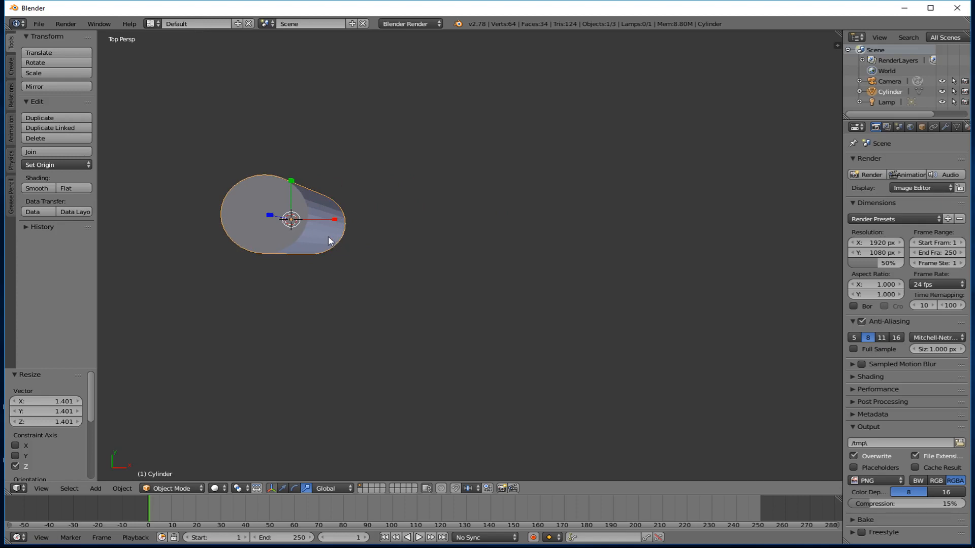
key(KP_5)
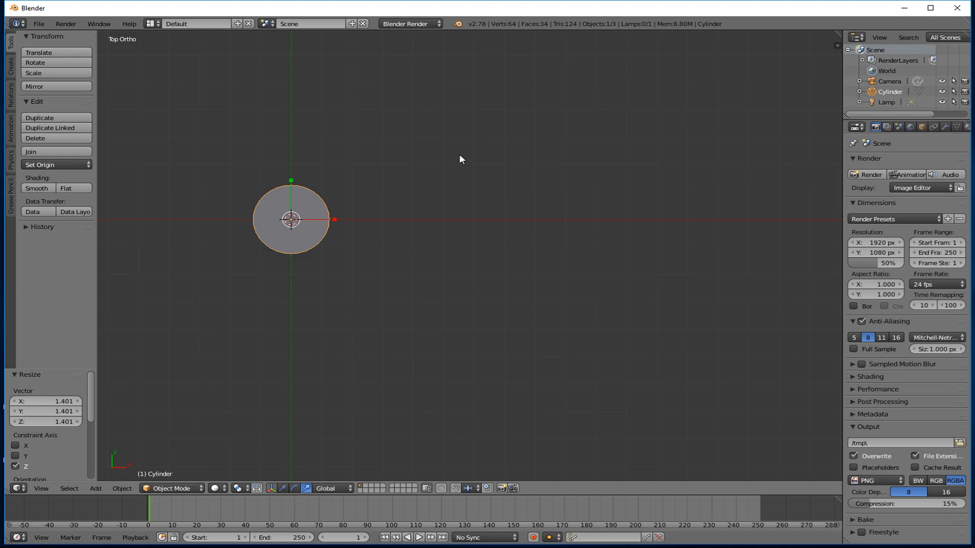
In the right orthographic view, raise the cylinder about 17.5 units along Z so its base rests on the green Y-axis line.
key(KP_3)
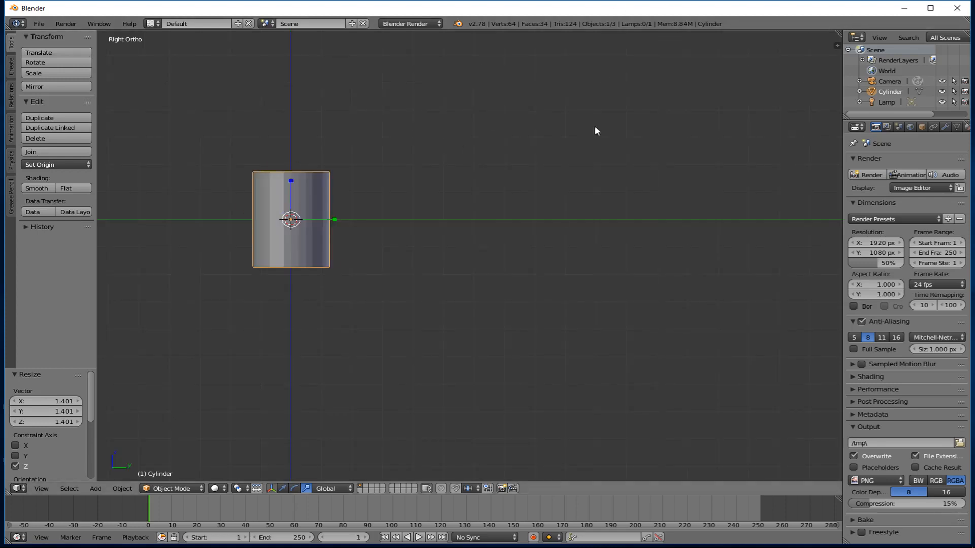
key(KP_5)
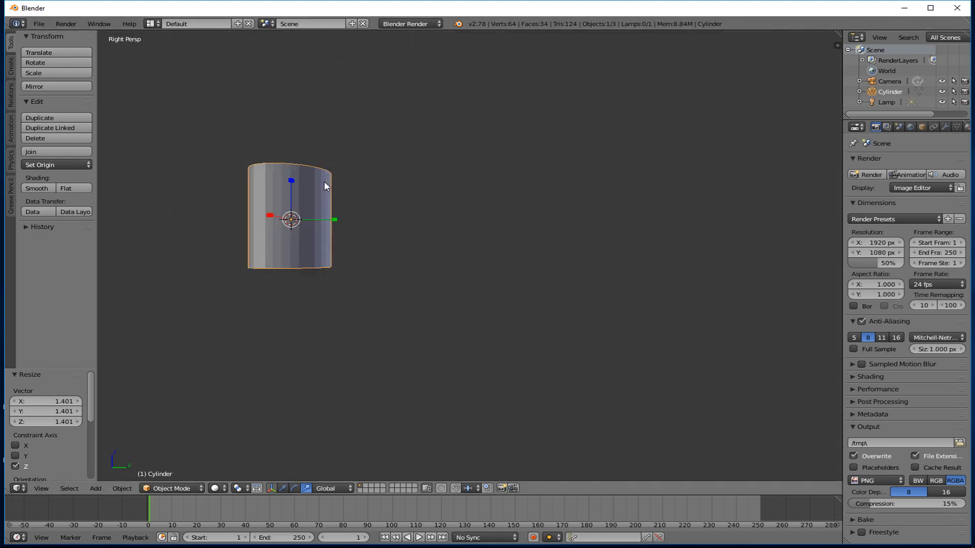
key(KP_5)
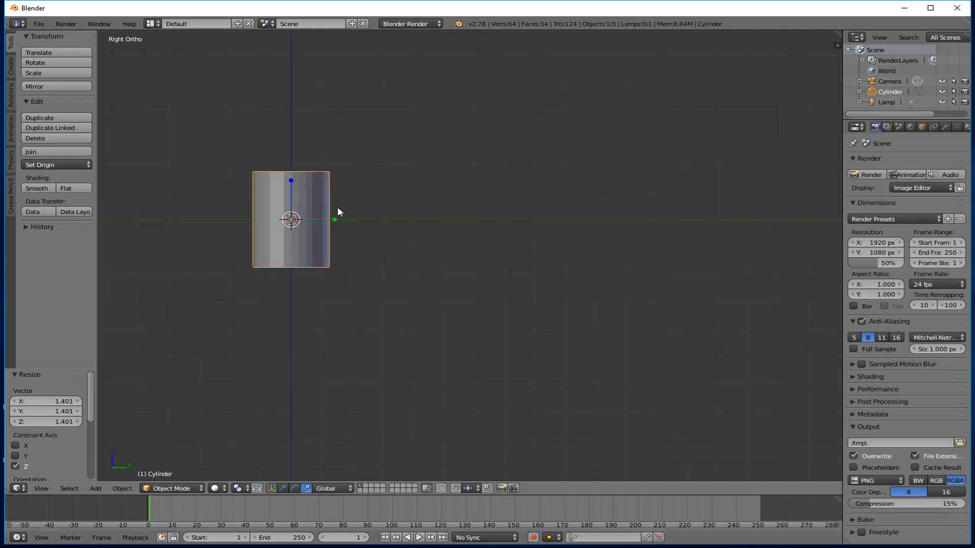
click(283, 488)
drag(294, 188, 295, 135)
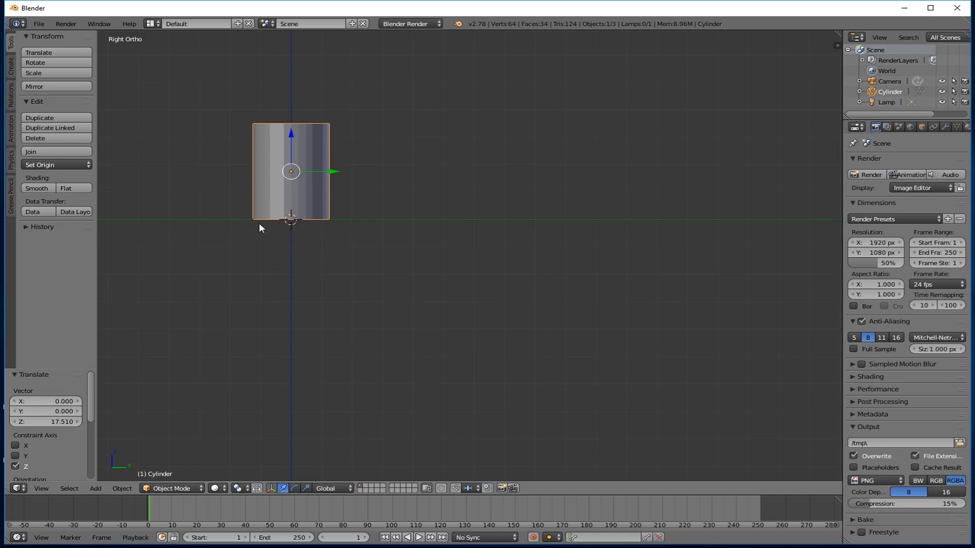
Examine the cylinder's base against the floor grid using wireframe shading, and return to solid shading.
scroll(283, 217, up, 7)
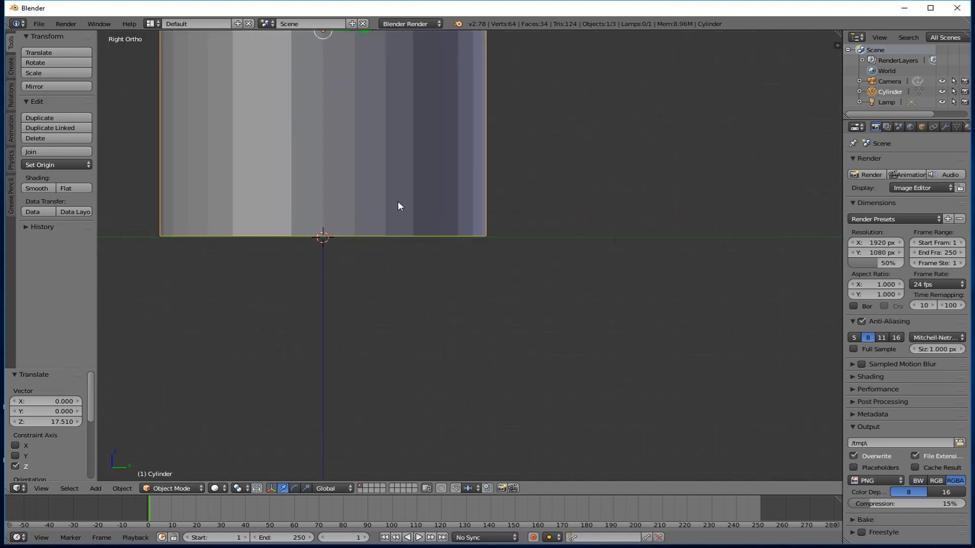
middle_drag(461, 218, 494, 355)
key(z)
key(z)
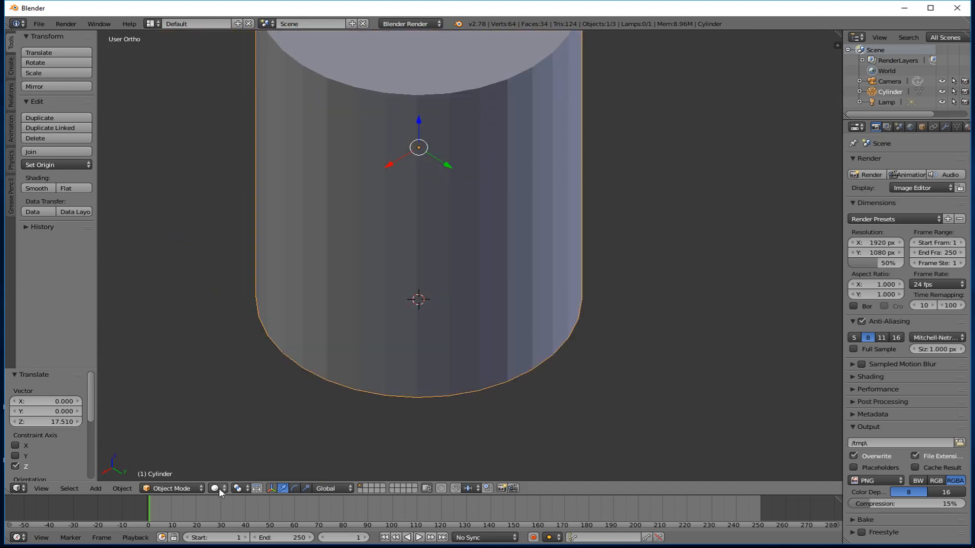
click(218, 489)
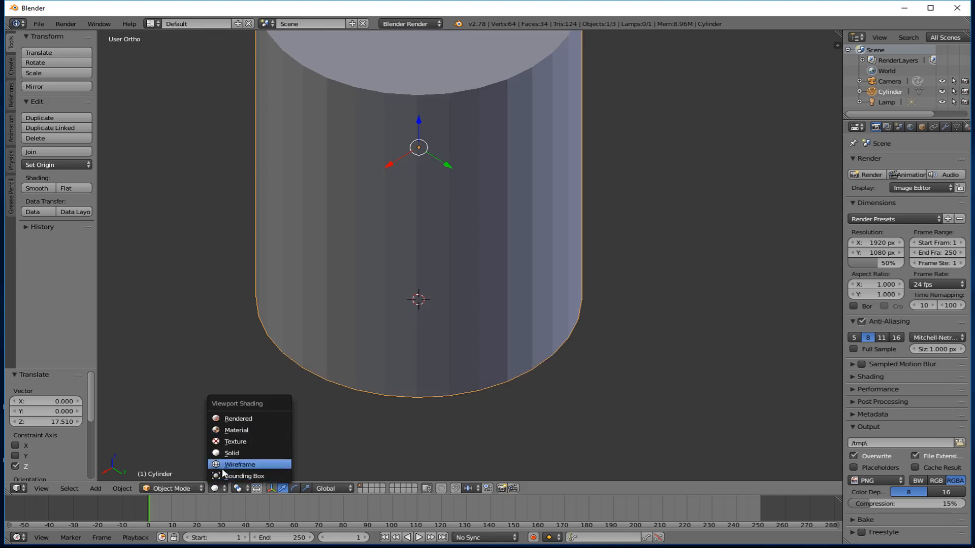
click(220, 465)
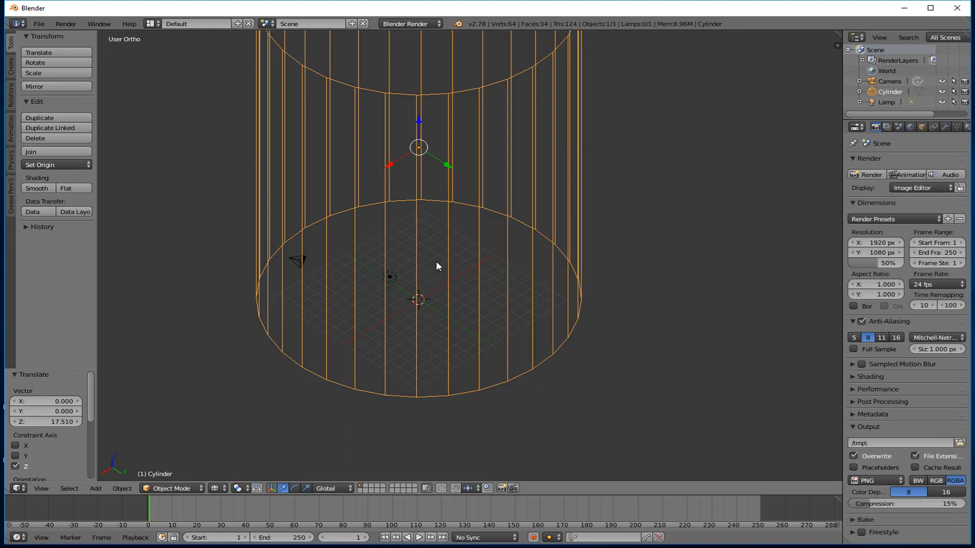
middle_drag(430, 293, 405, 285)
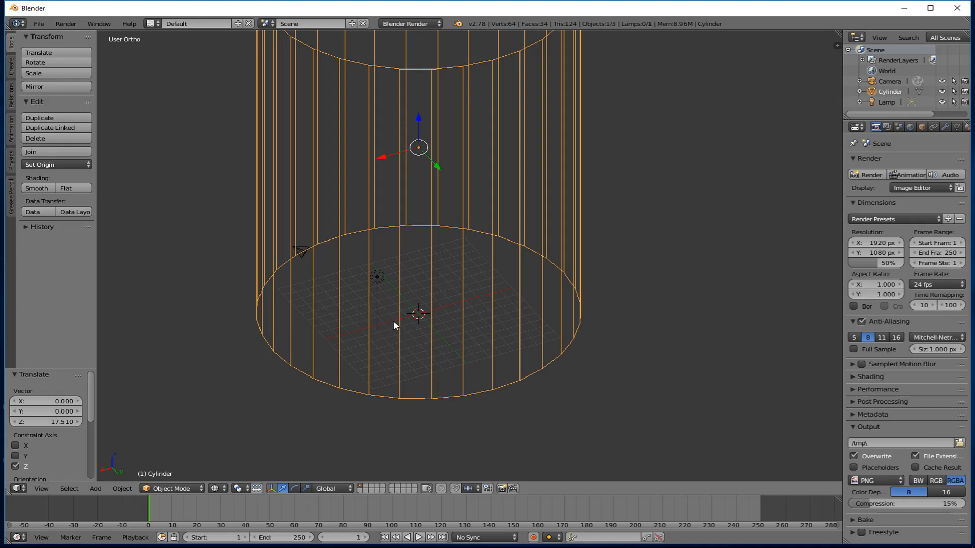
key(Tab)
key(Tab)
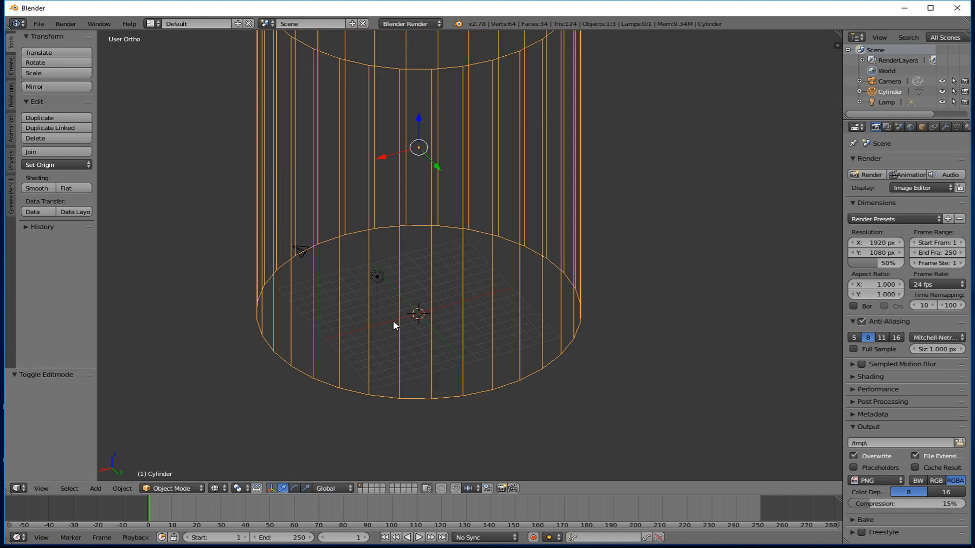
scroll(393, 321, down, 7)
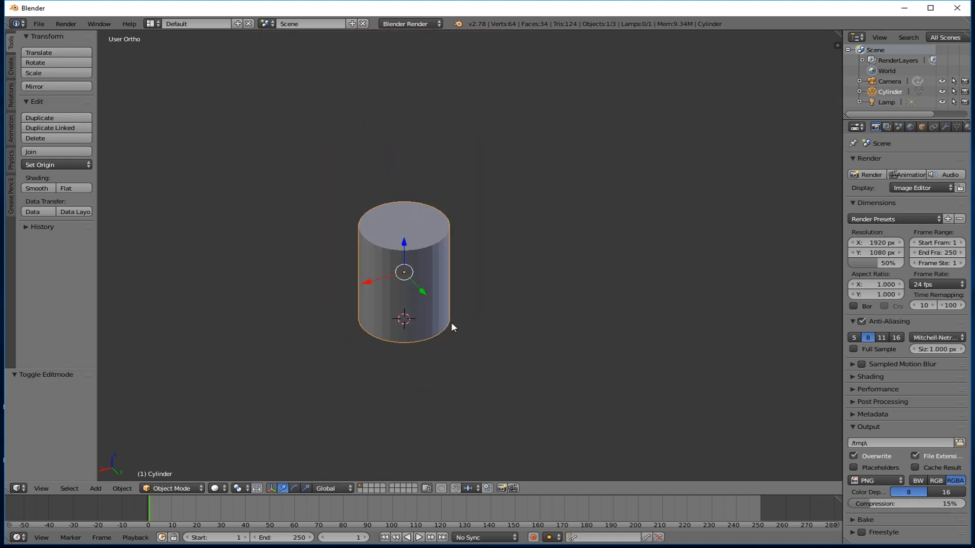
Enlarge the cylinder uniformly by a factor of about 1.56 and stretch it along Z by about 1.14.
key(s)
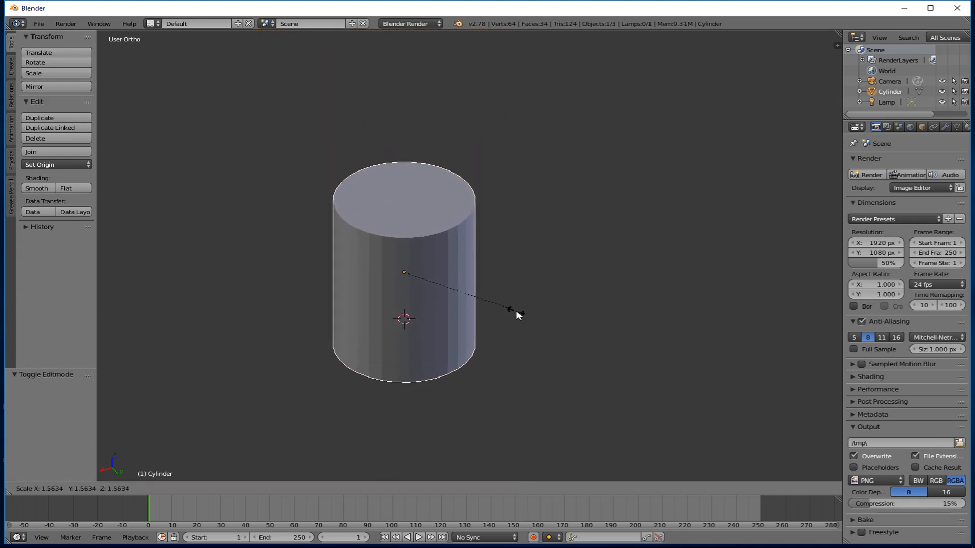
click(516, 310)
key(s)
key(z)
click(536, 308)
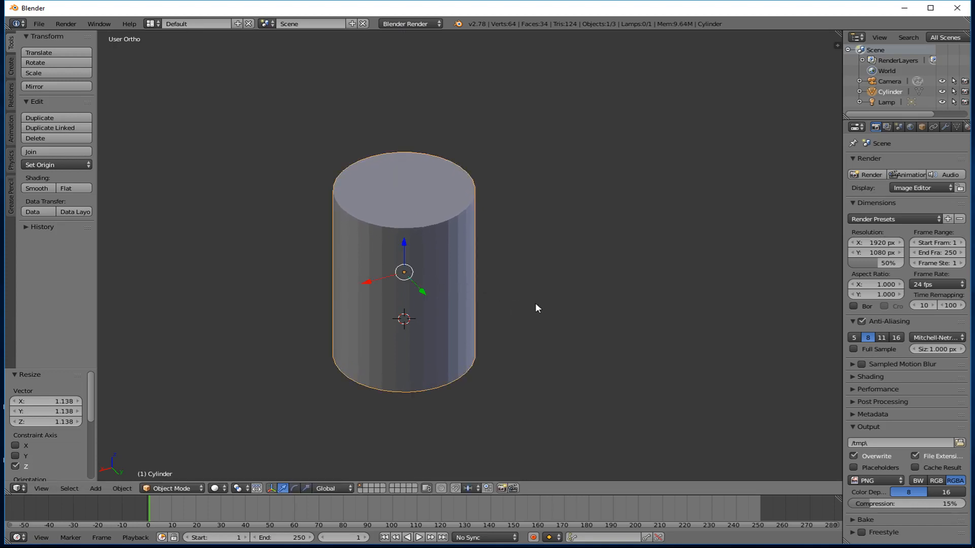
In the right orthographic view, raise the cylinder about 13.6 units along Z so its base sits on the green ground line.
key(KP_3)
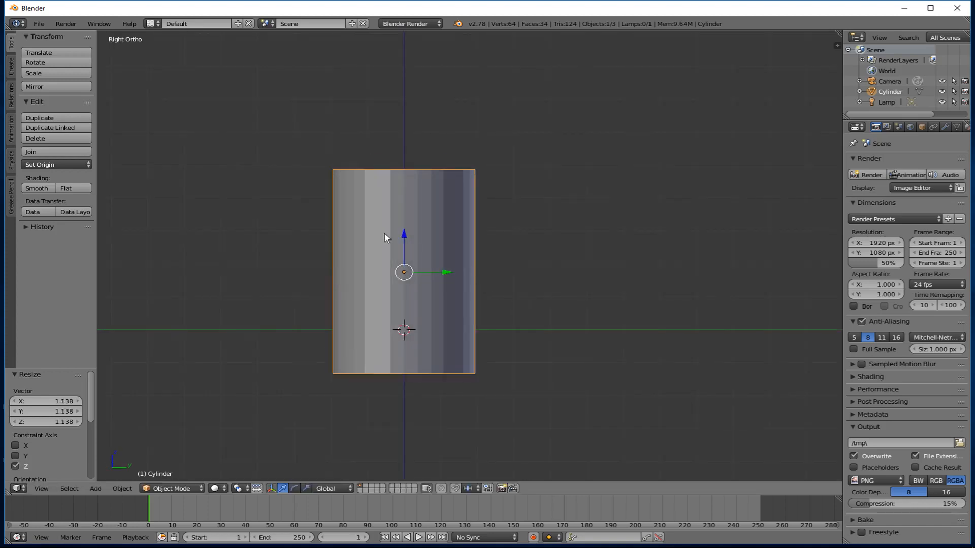
drag(401, 237, 411, 189)
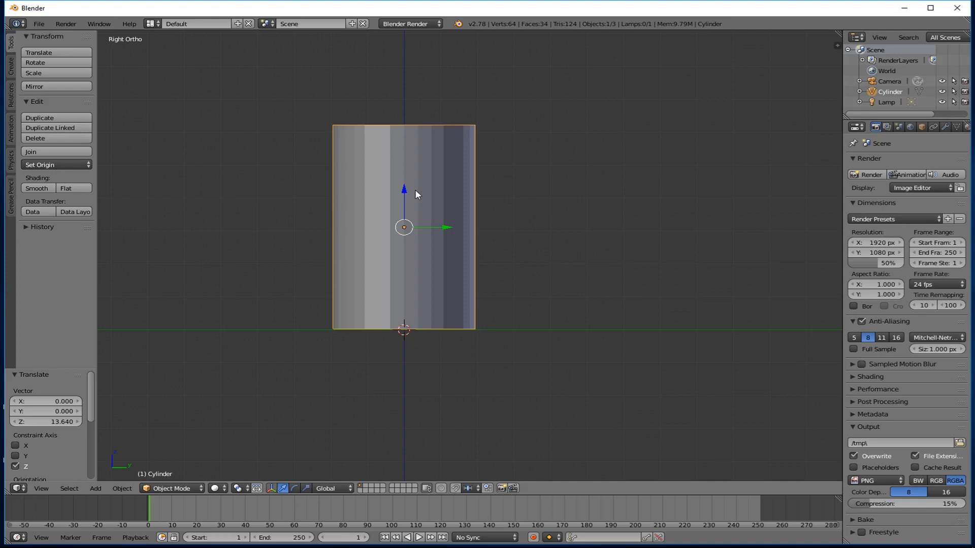
middle_drag(461, 205, 427, 245)
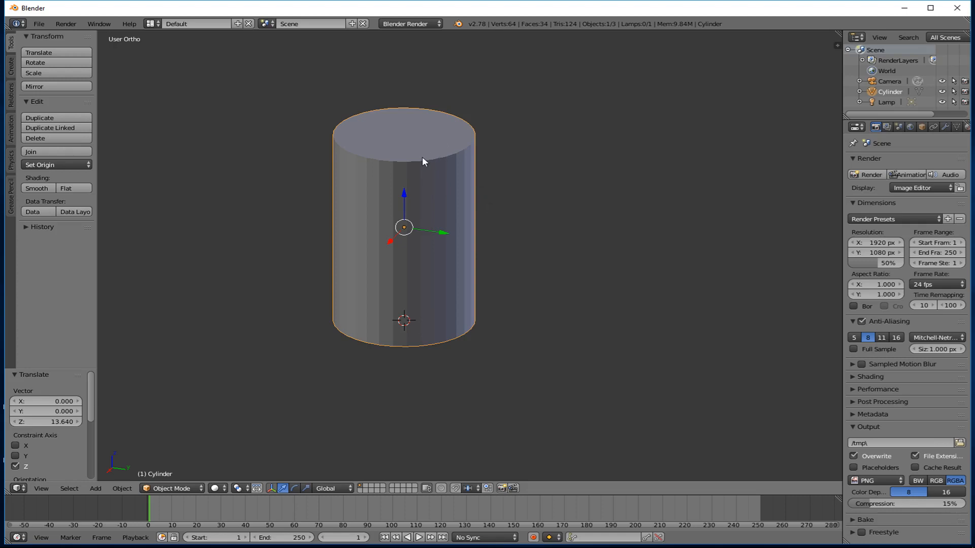
Switch the cylinder from Object Mode to Edit Mode.
key(Tab)
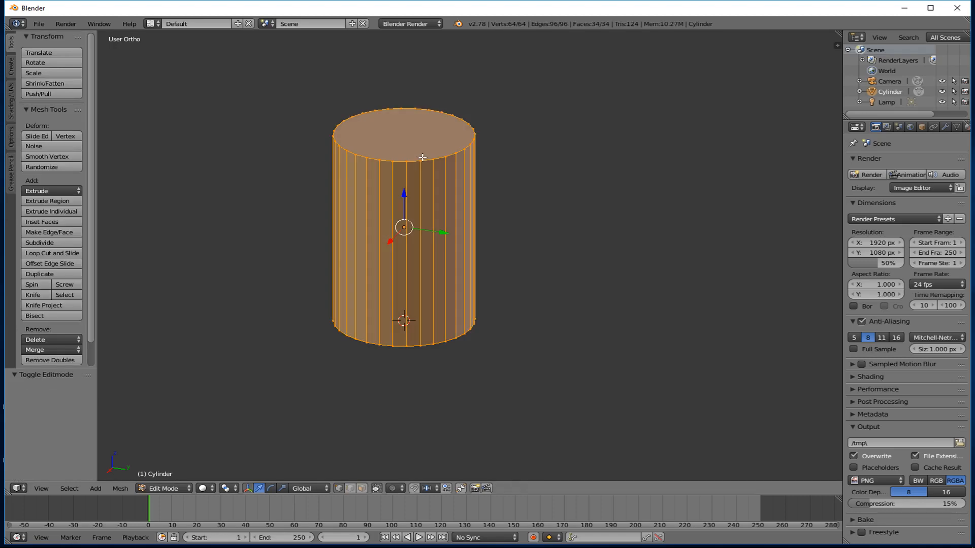
key(Tab)
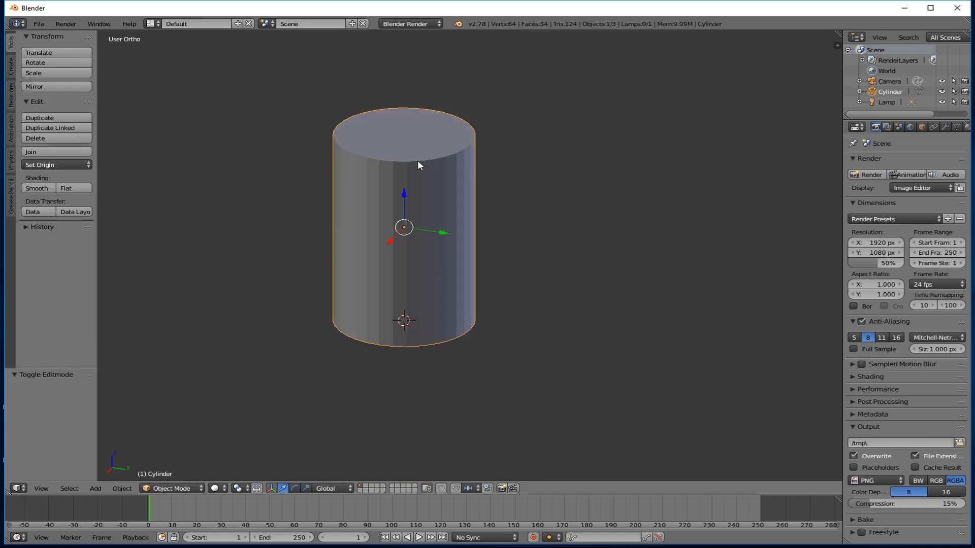
click(190, 487)
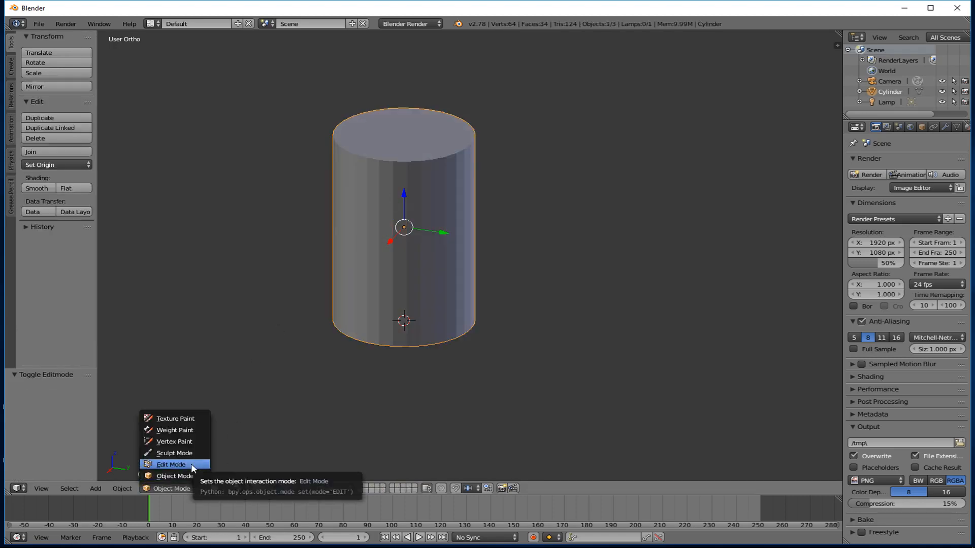
click(191, 464)
scroll(439, 158, up, 2)
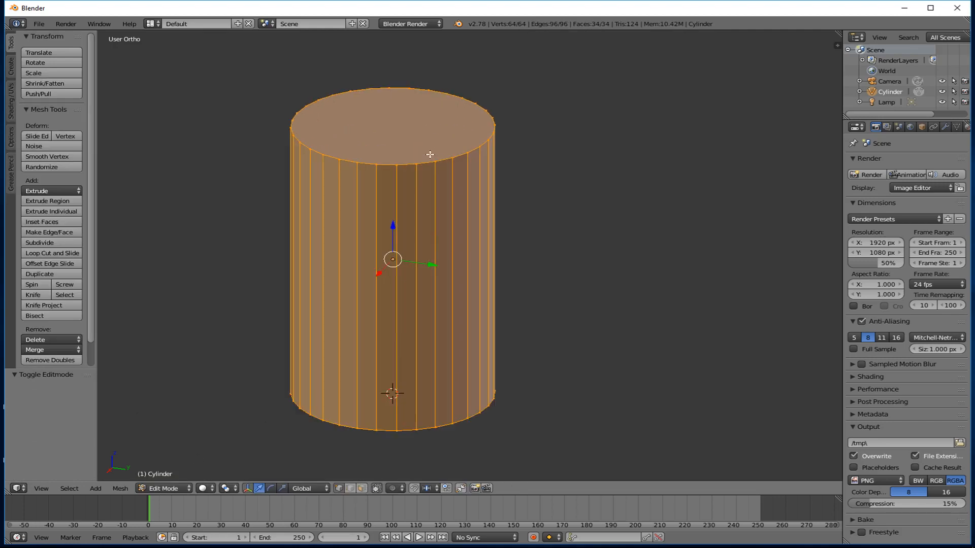
shift+middle_drag(429, 152, 482, 219)
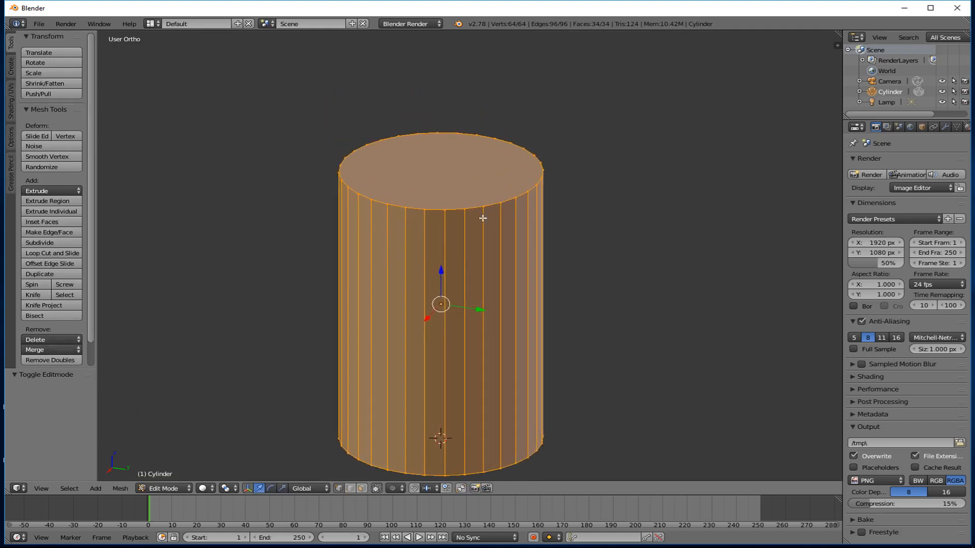
Try pulling a single top-rim vertex about 11.3 units along X and scaling it, and undo both changes.
right_click(453, 209)
middle_drag(467, 208, 377, 236)
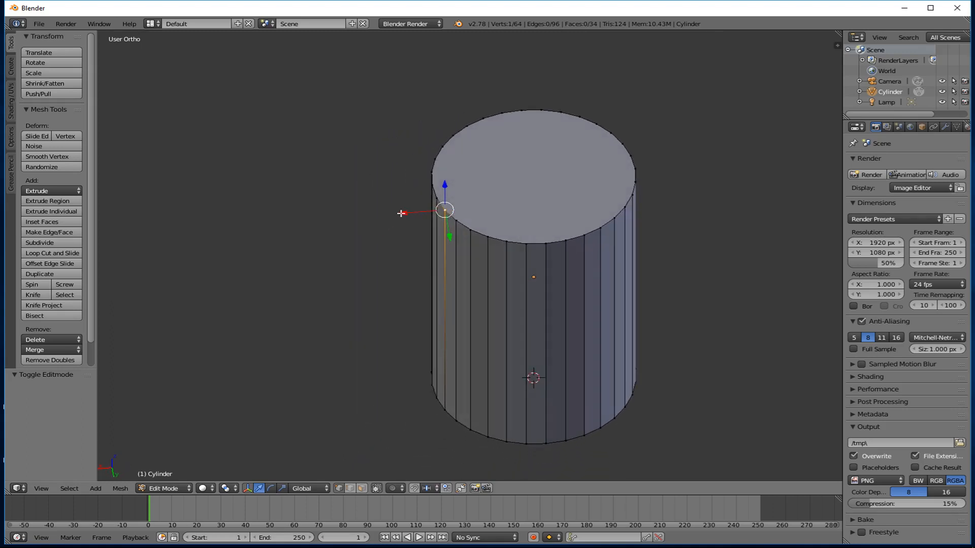
drag(403, 213, 341, 221)
middle_drag(342, 221, 499, 283)
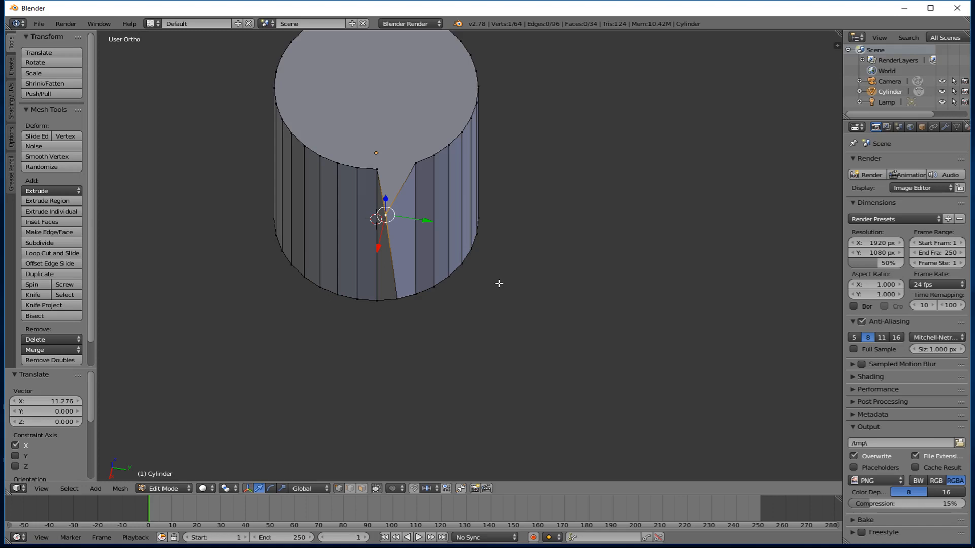
key(s)
click(493, 216)
key(ctrl+z)
key(ctrl+z)
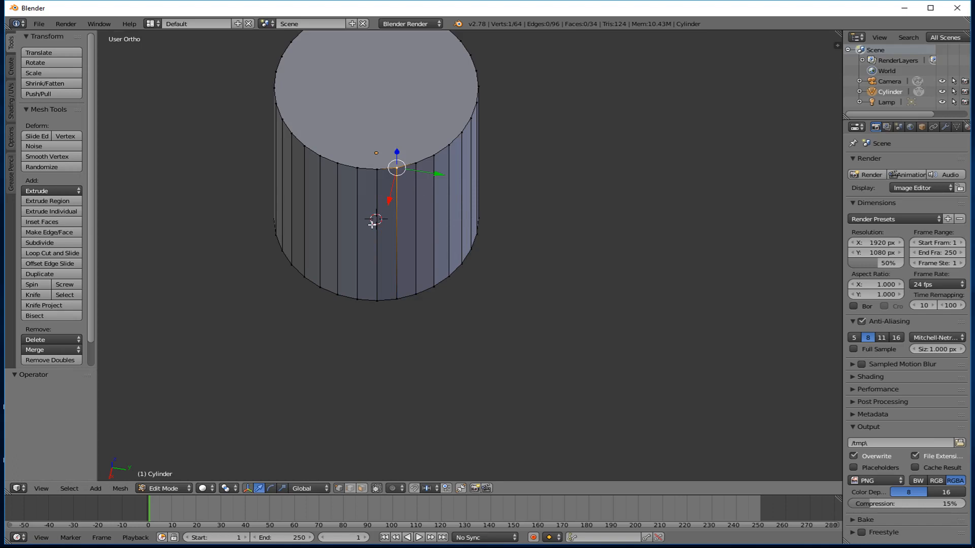
middle_drag(369, 229, 344, 227)
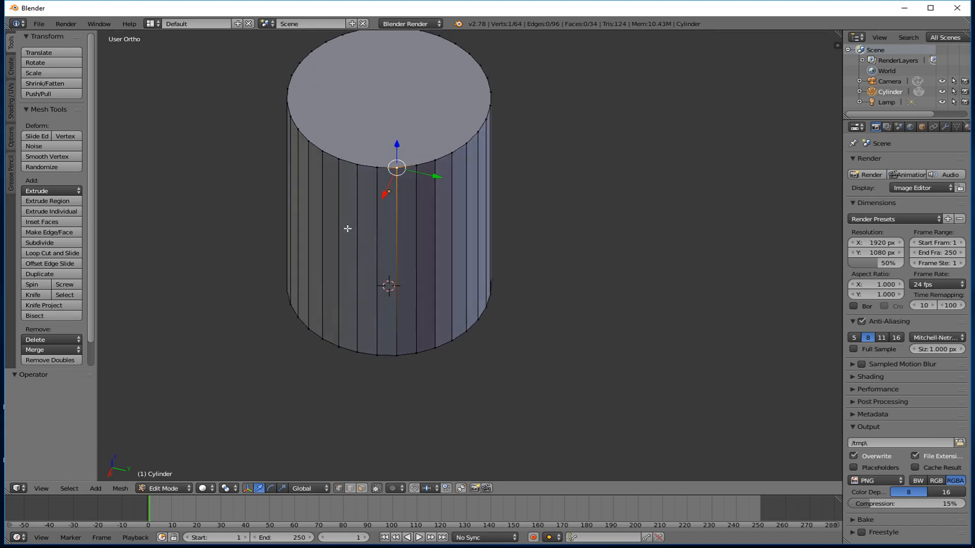
In edge selection mode, try pulling one vertical side edge about 10.65 units along X, and undo the move.
click(350, 489)
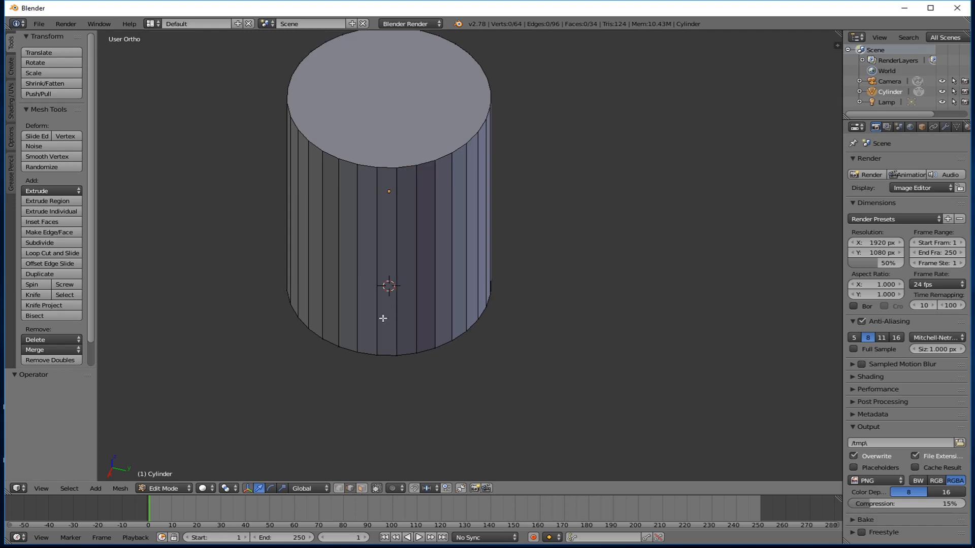
right_click(394, 272)
middle_drag(395, 269, 367, 227)
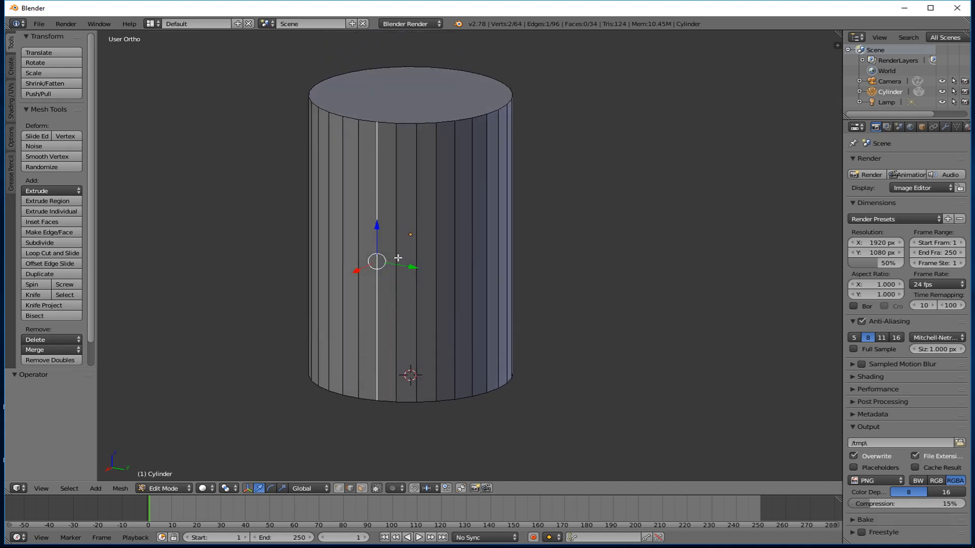
middle_drag(416, 253, 399, 270)
key(g)
key(x)
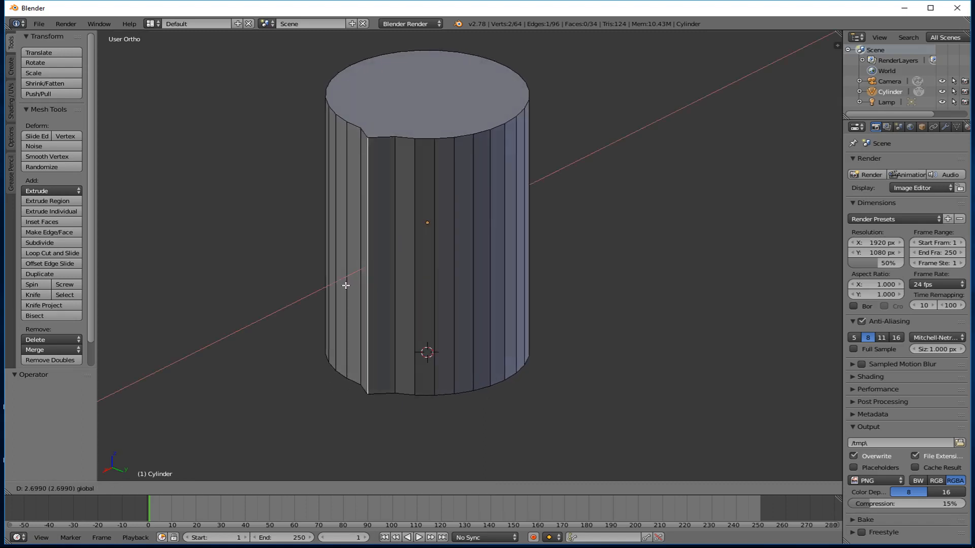
click(351, 312)
middle_drag(350, 312, 507, 403)
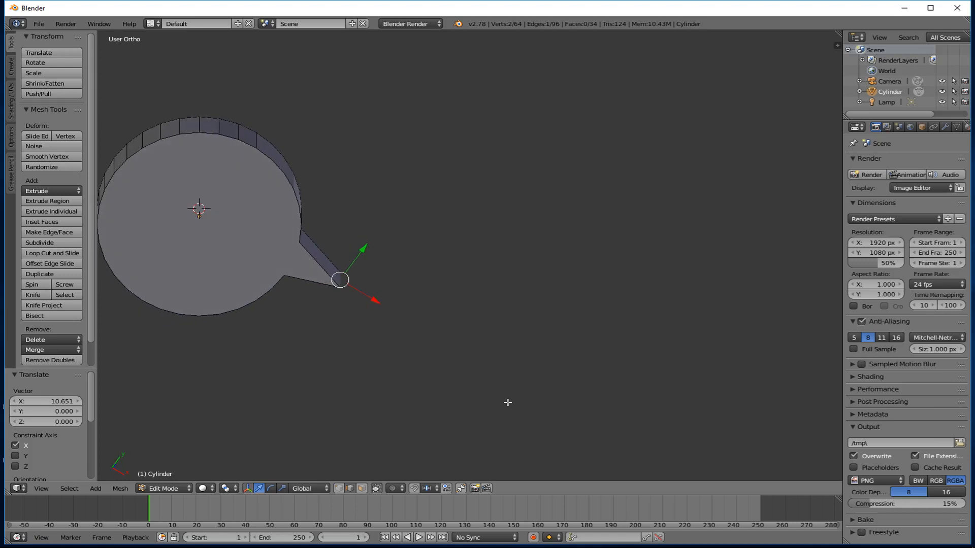
key(ctrl+z)
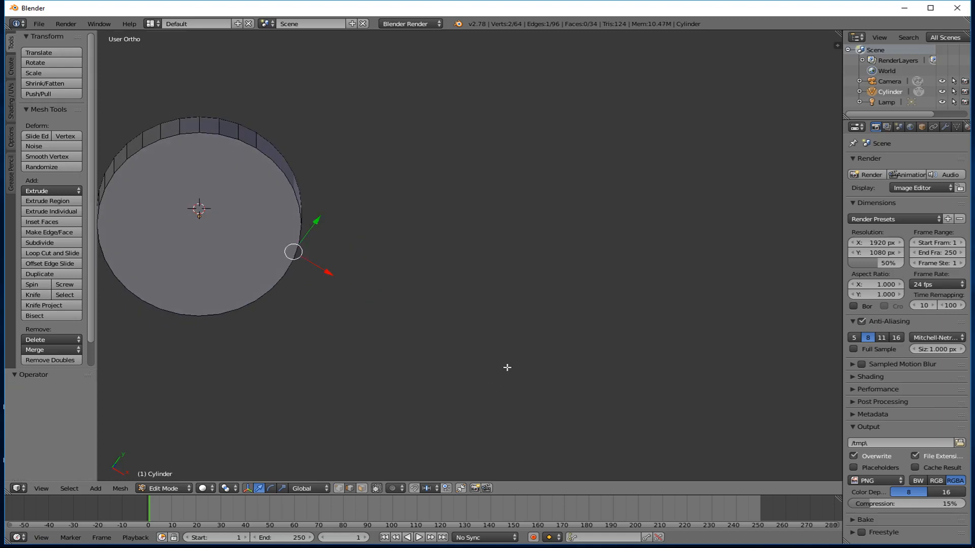
middle_drag(507, 368, 159, 337)
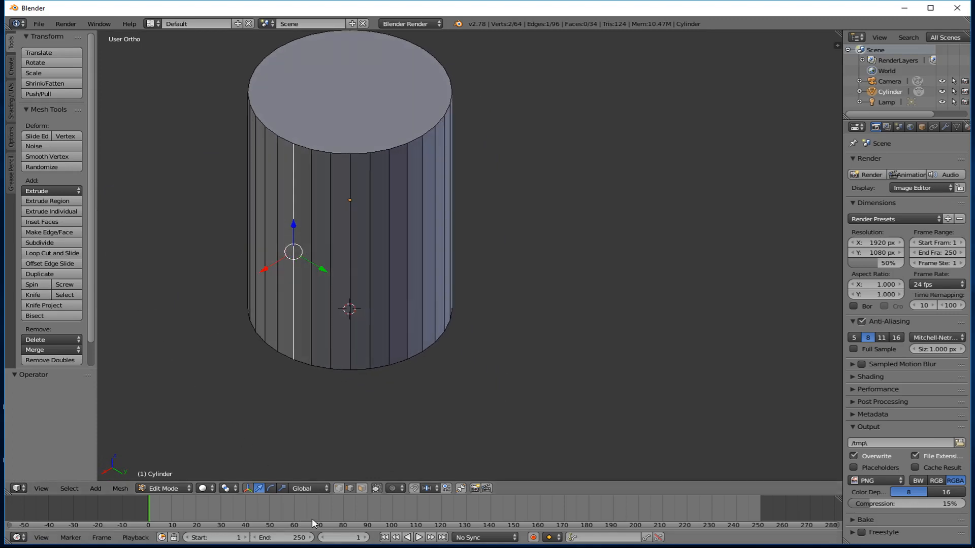
Change to face selection mode and select one narrow side face of the cylinder.
click(361, 489)
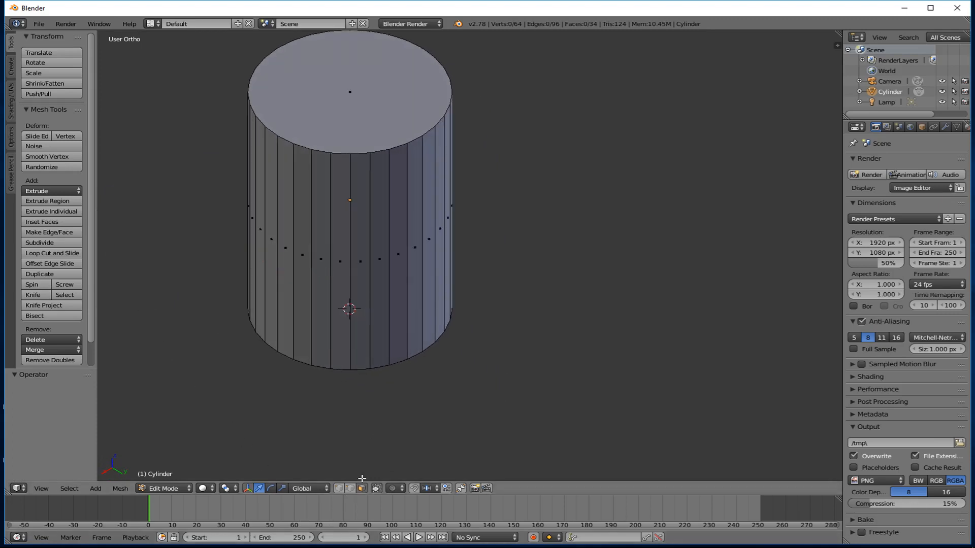
right_click(304, 252)
middle_drag(304, 255, 310, 255)
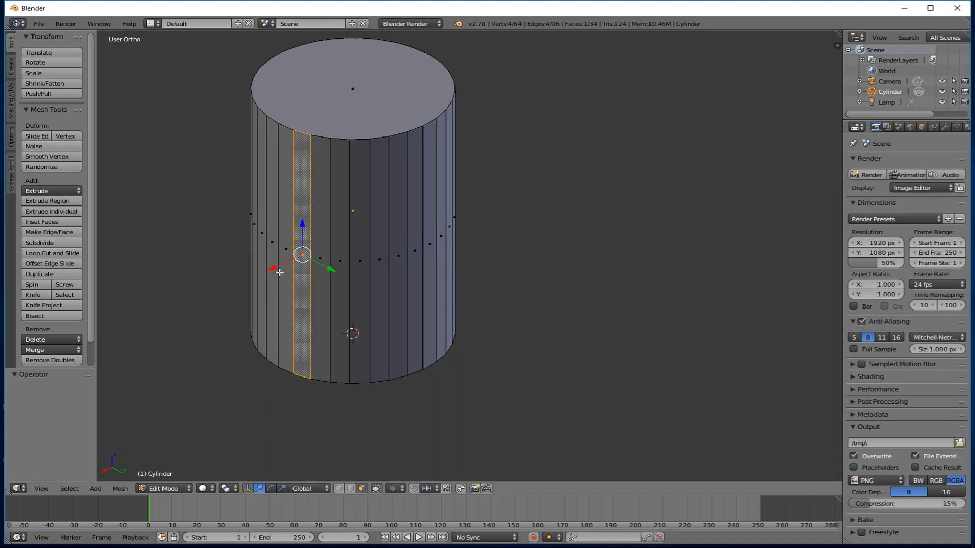
scroll(343, 311, up, 2)
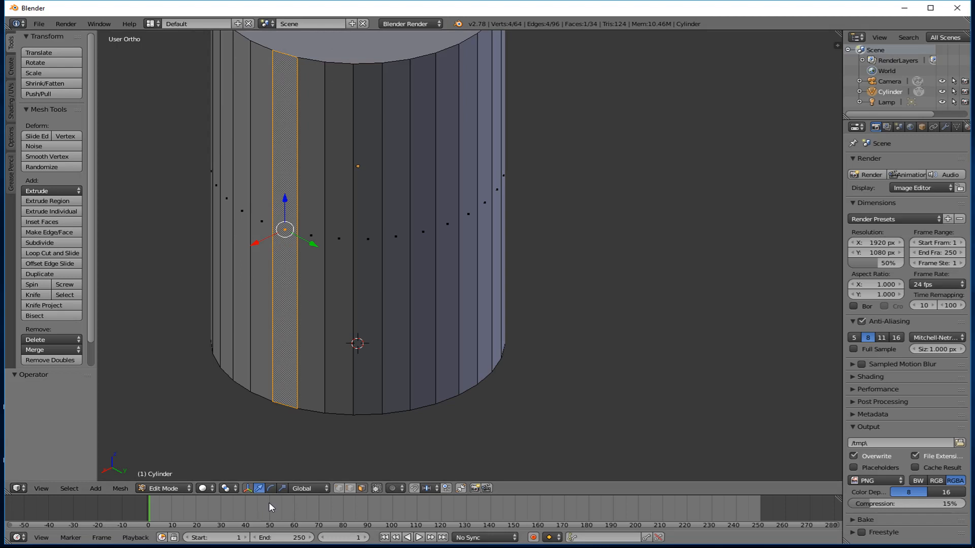
scroll(280, 246, down, 4)
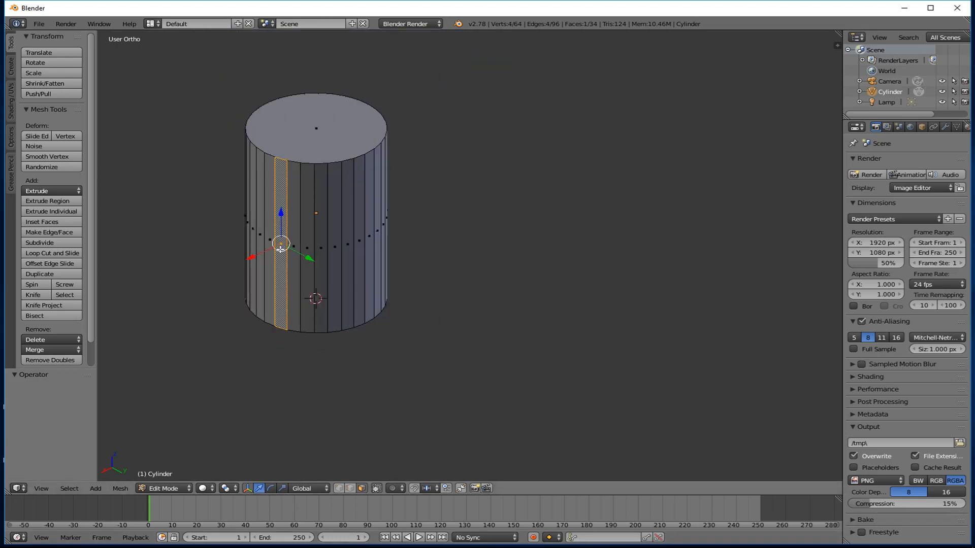
Try pulling the selected side face about 10.65 units outward along X, and undo the move.
drag(262, 252, 235, 270)
middle_drag(247, 273, 329, 304)
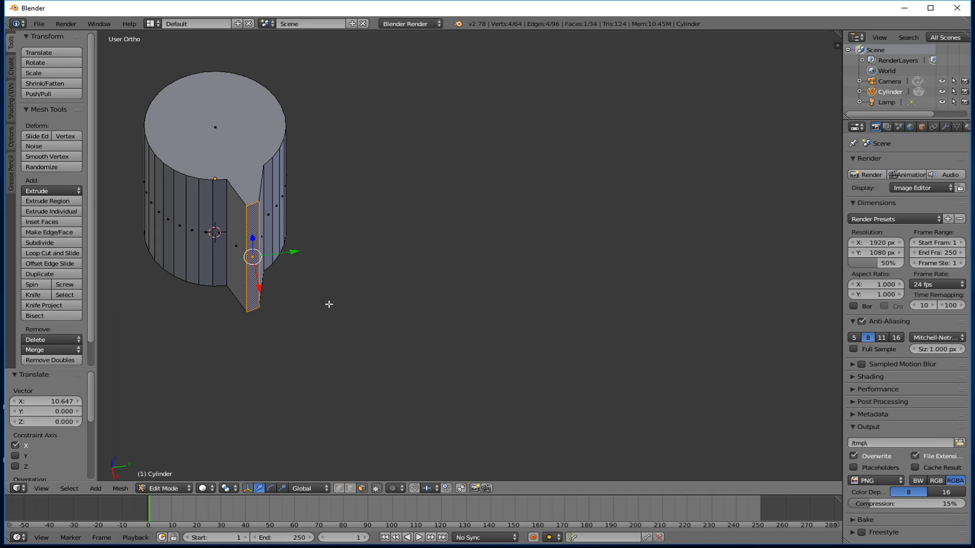
key(ctrl+z)
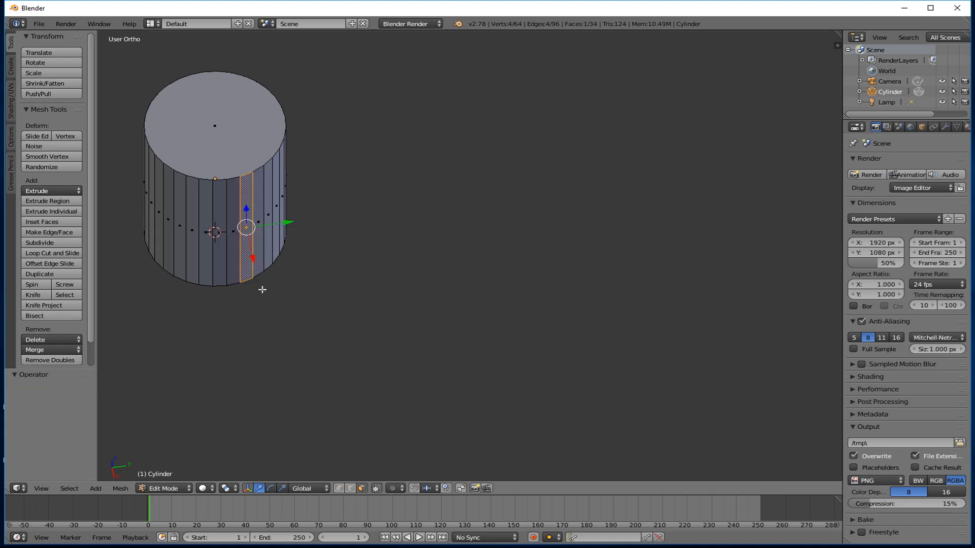
Return the mesh to vertex selection mode.
middle_drag(261, 290, 209, 241)
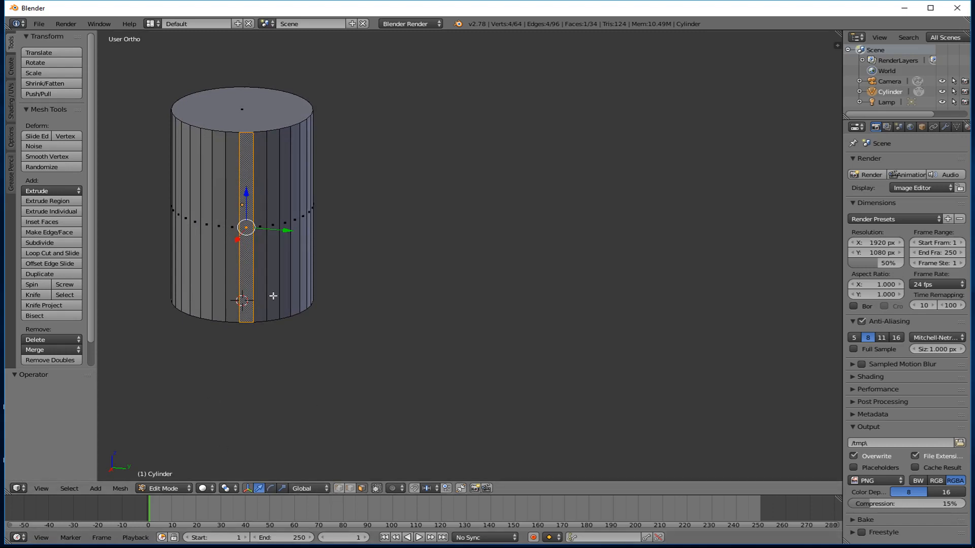
click(339, 489)
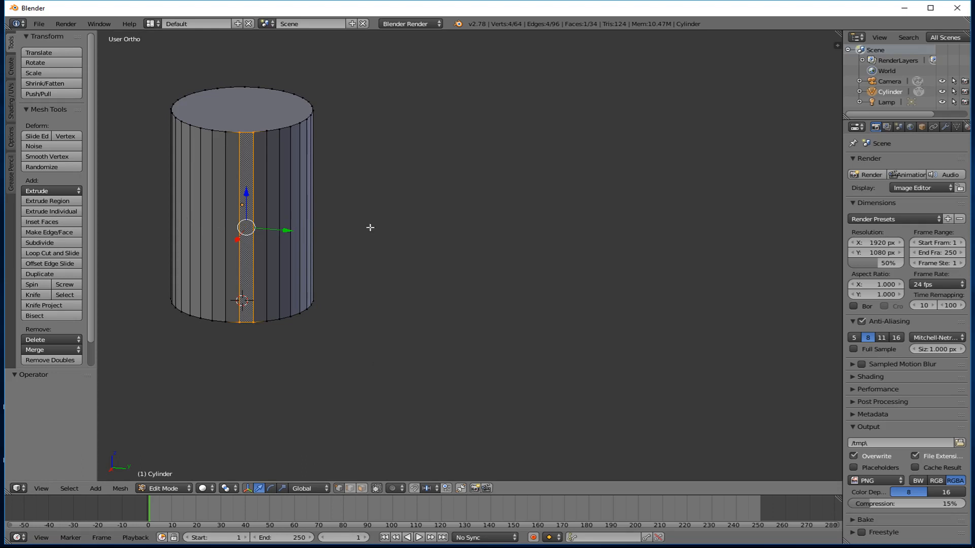
Try deleting a single front vertex on the cylinder's top rim with the Vertices option, and undo the deletion.
right_click(228, 133)
key(x)
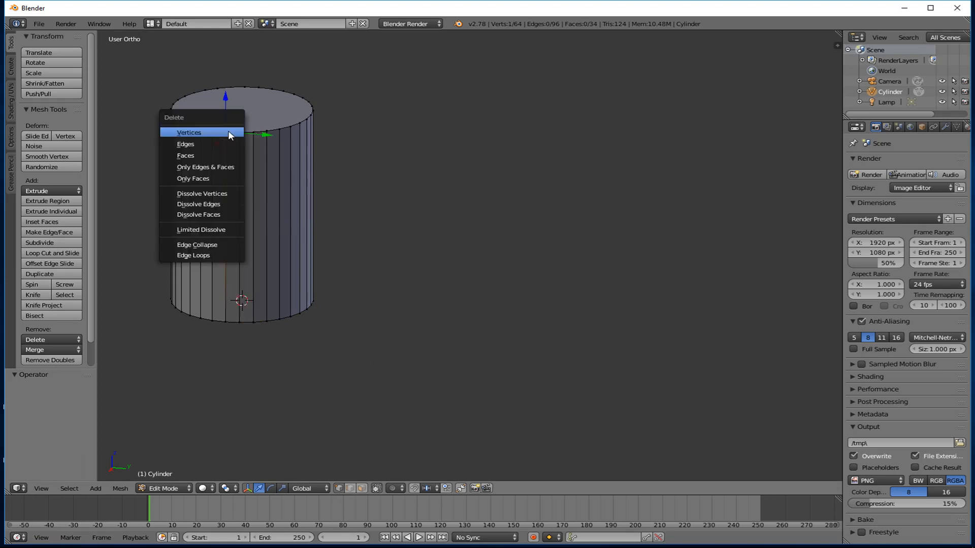
click(227, 131)
mouse_move(270, 146)
middle_down()
mouse_move(271, 190)
mouse_move(261, 162)
middle_up()
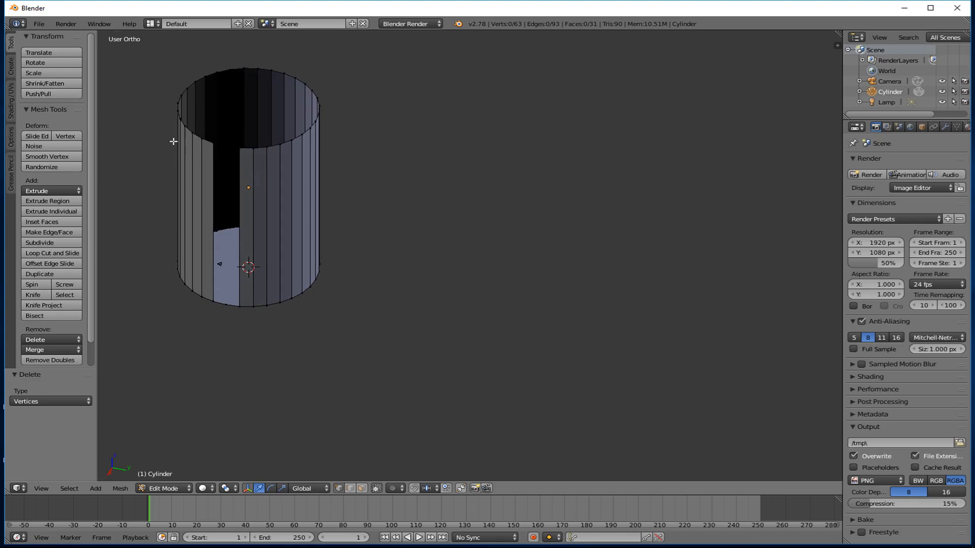
middle_drag(233, 152, 253, 70)
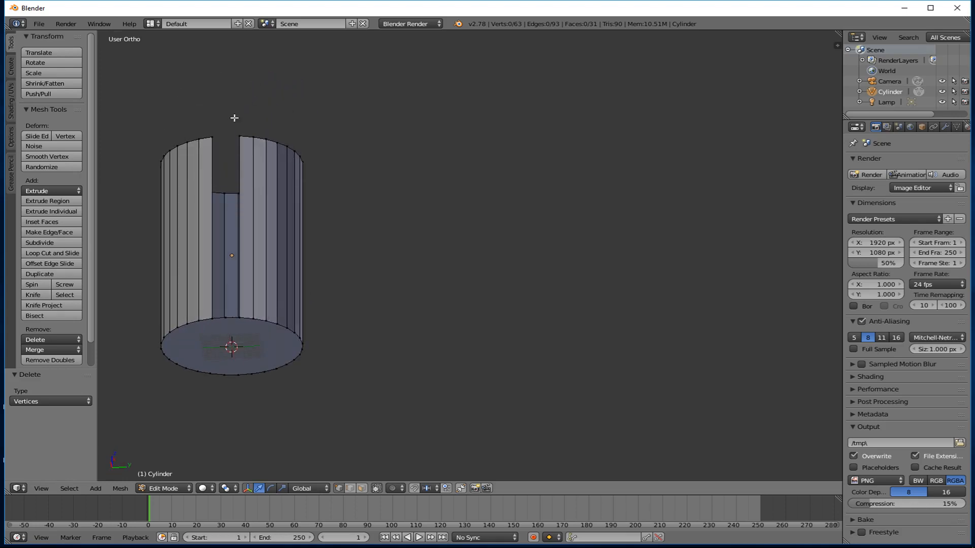
scroll(218, 161, up, 5)
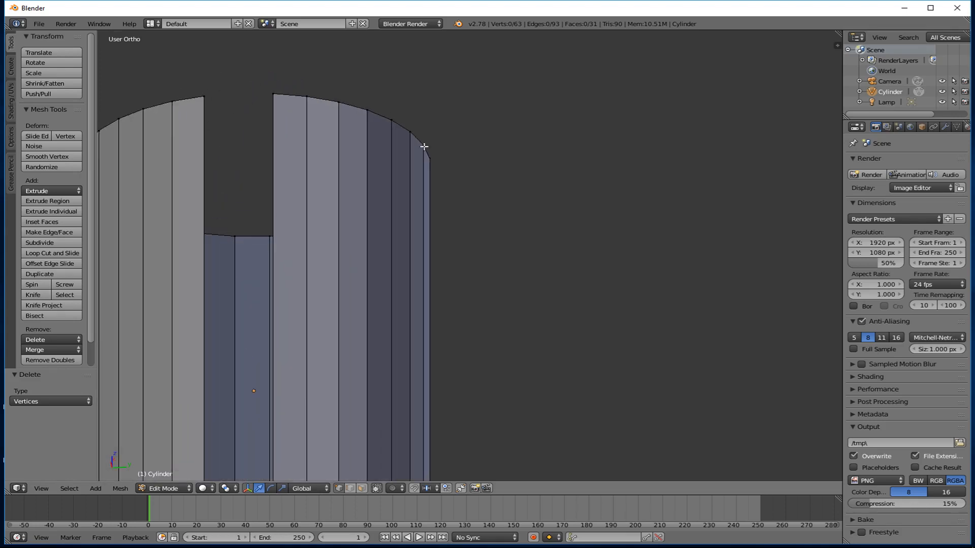
shift+middle_drag(424, 148, 571, 176)
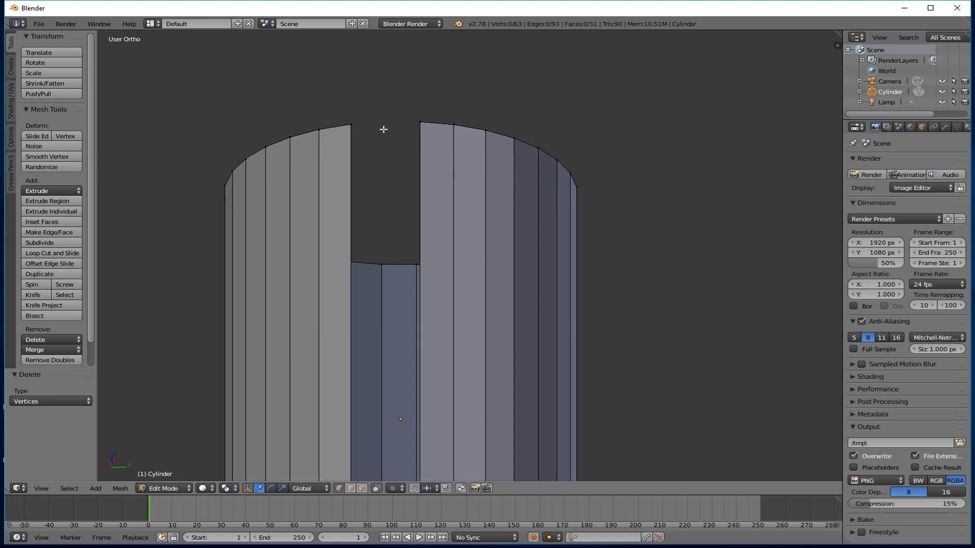
middle_drag(398, 115, 382, 353)
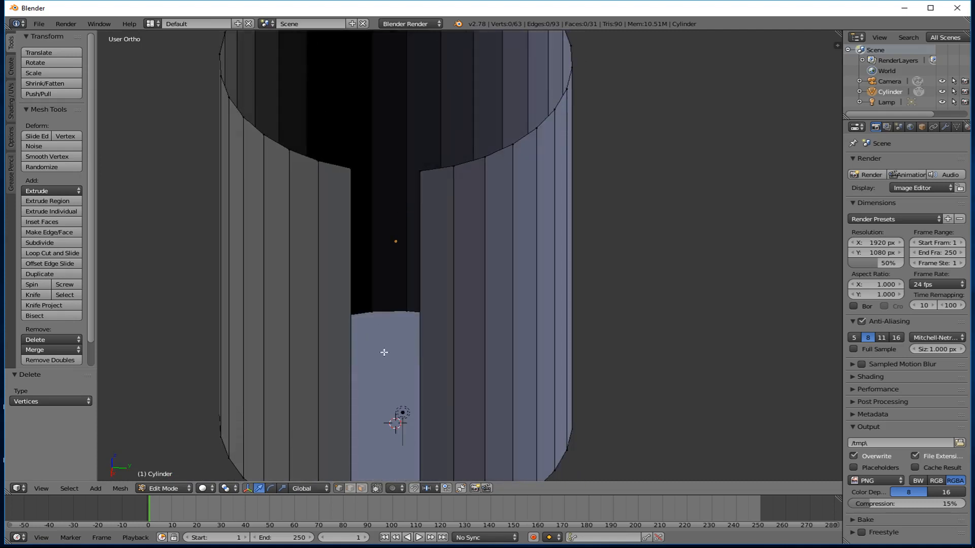
middle_drag(345, 203, 343, 164)
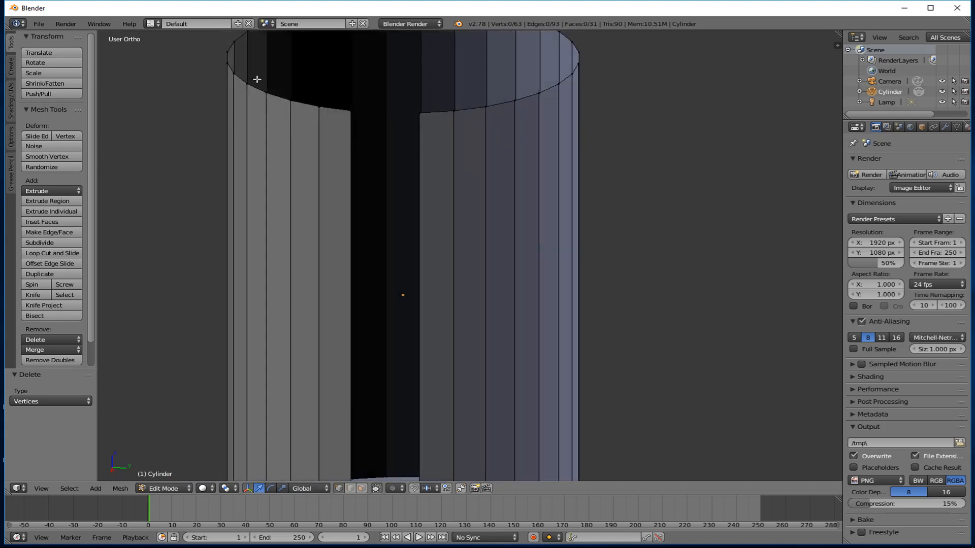
key(ctrl+z)
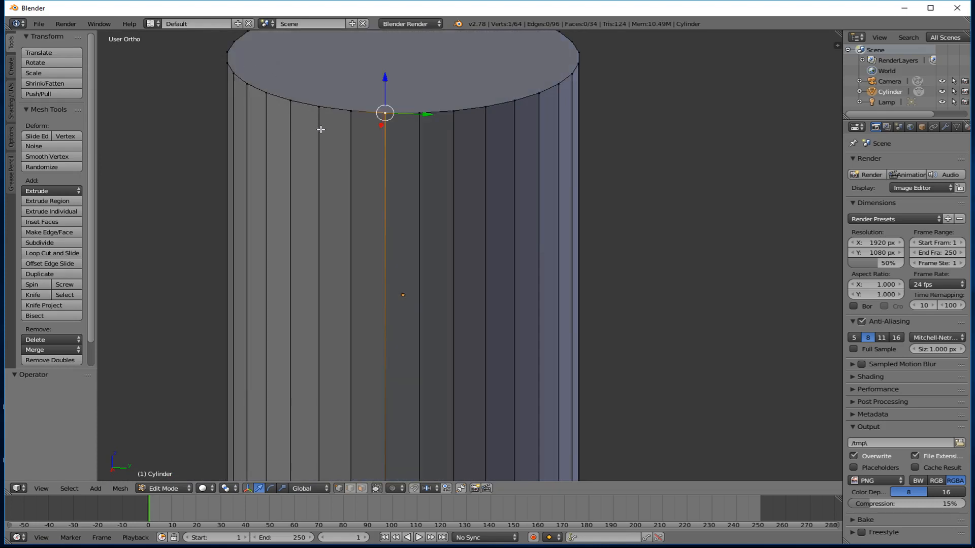
In edge selection mode, try deleting one vertical side edge of the cylinder with the Vertices option, and undo the deletion.
scroll(391, 185, down, 3)
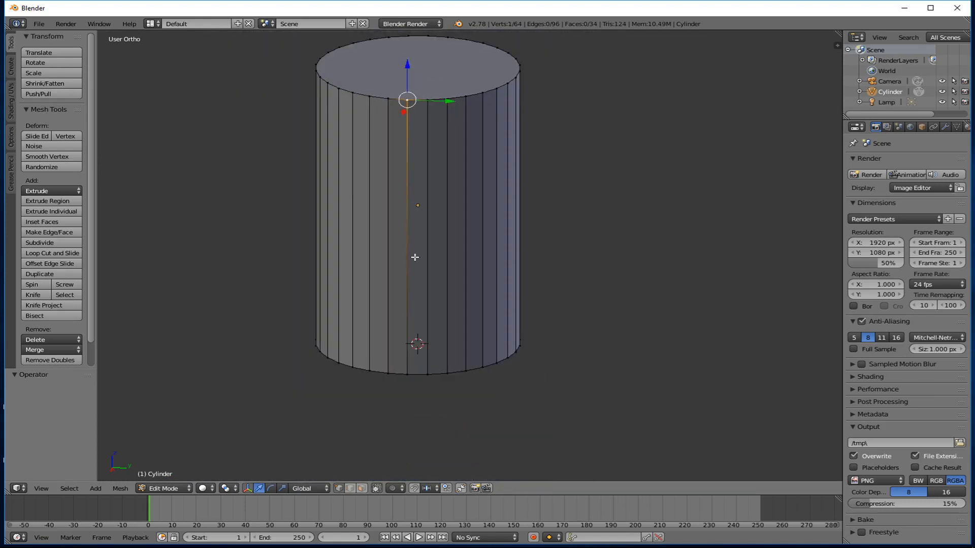
click(349, 490)
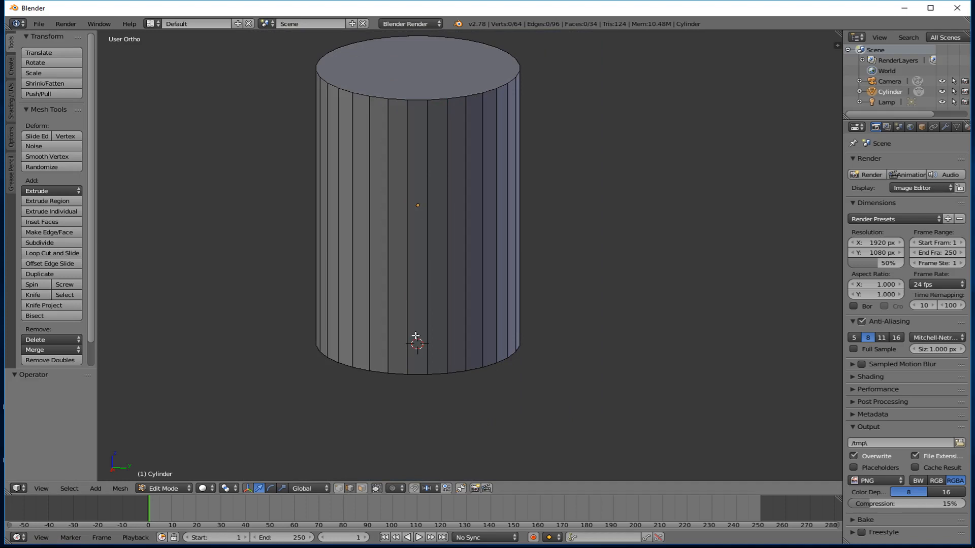
right_click(410, 303)
key(x)
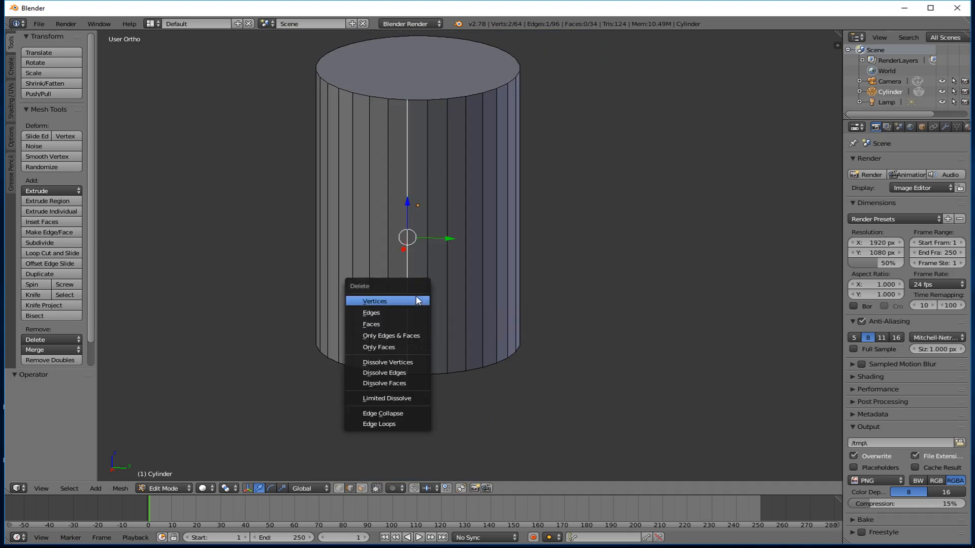
click(416, 301)
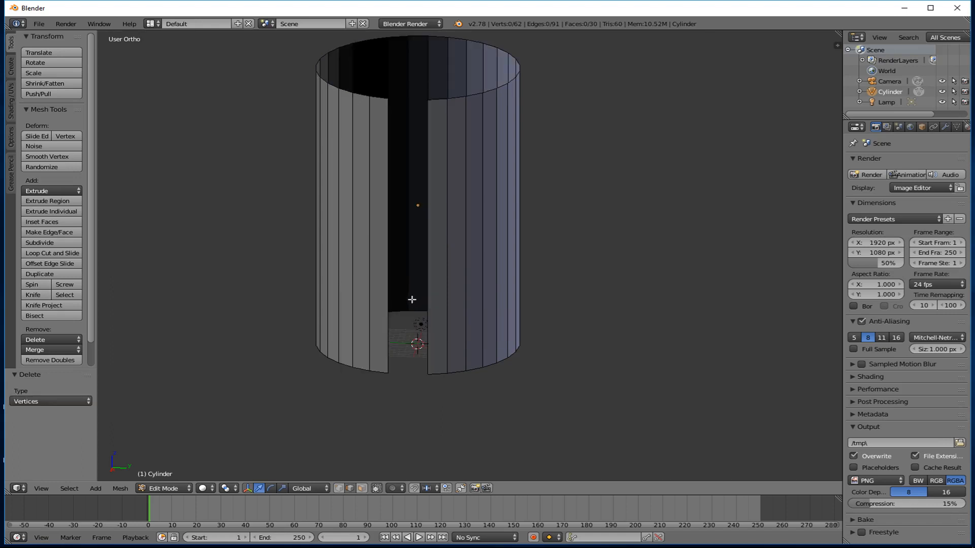
middle_drag(412, 300, 395, 248)
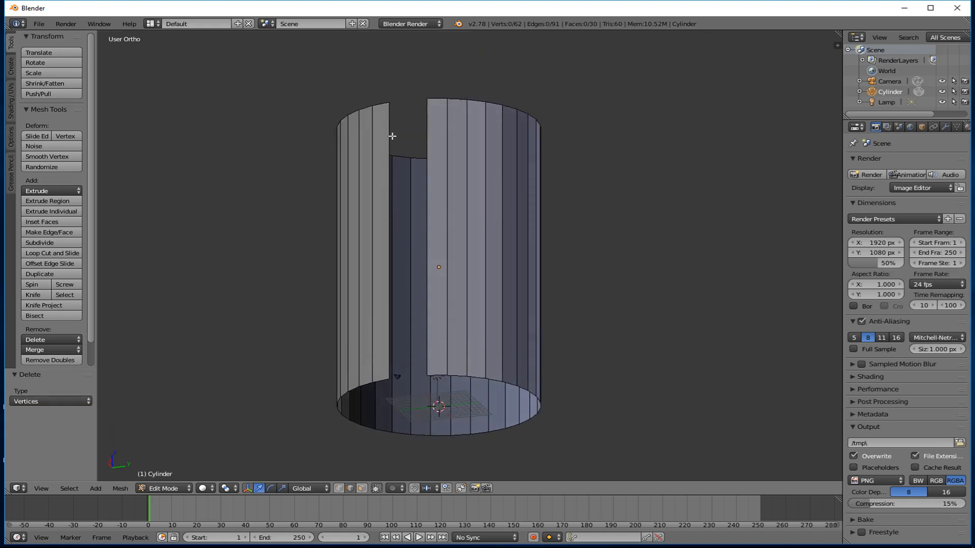
key(ctrl+z)
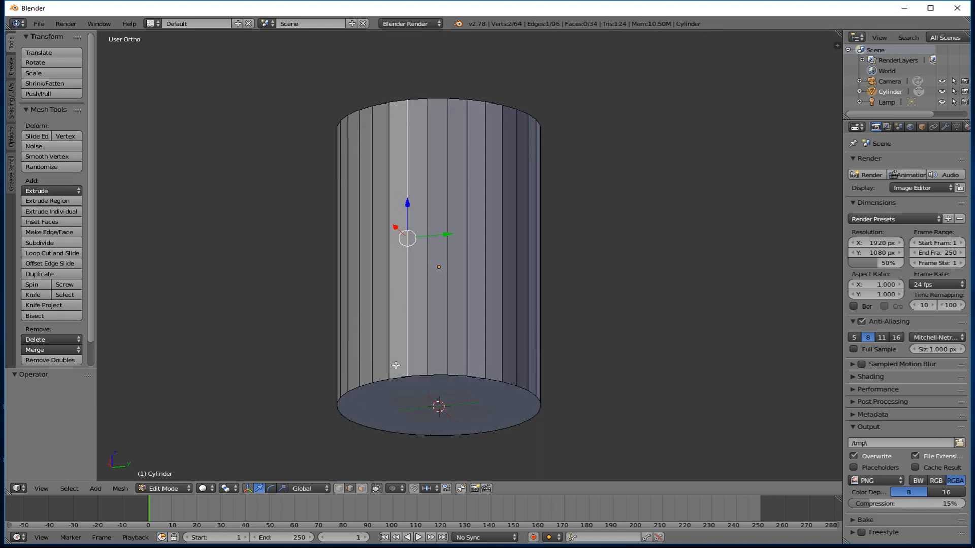
Try deleting the selected vertical side edge with the Edges option, and undo the deletion.
middle_drag(421, 316, 425, 336)
key(x)
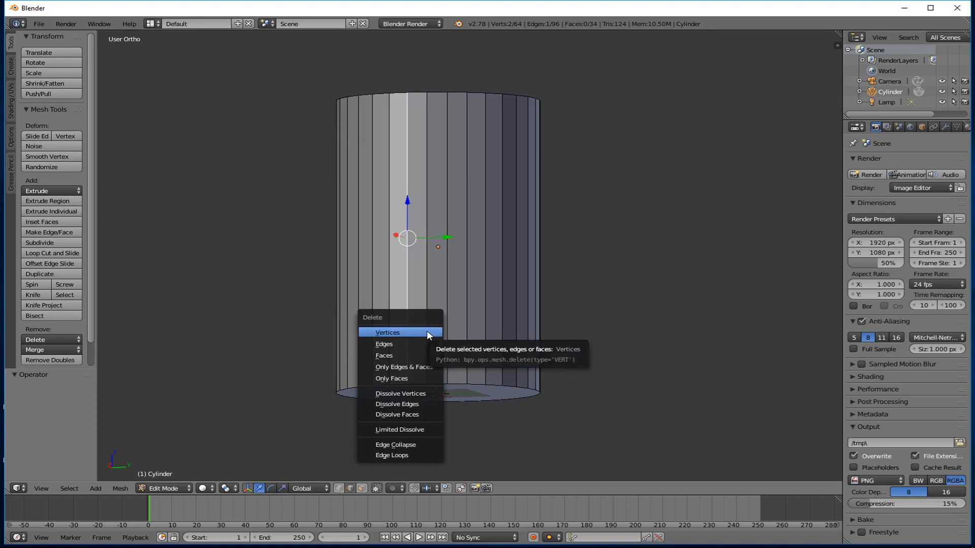
click(425, 344)
middle_drag(431, 321, 459, 288)
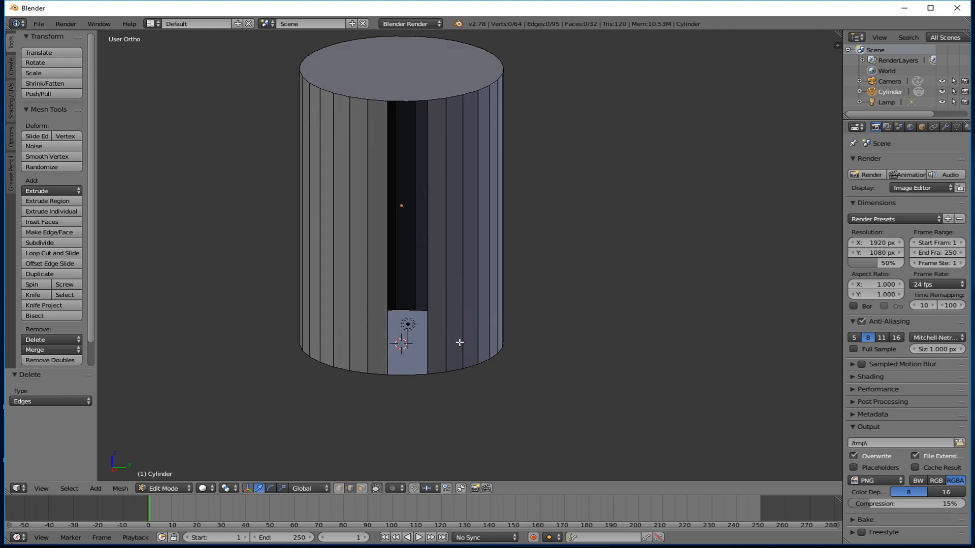
key(ctrl+z)
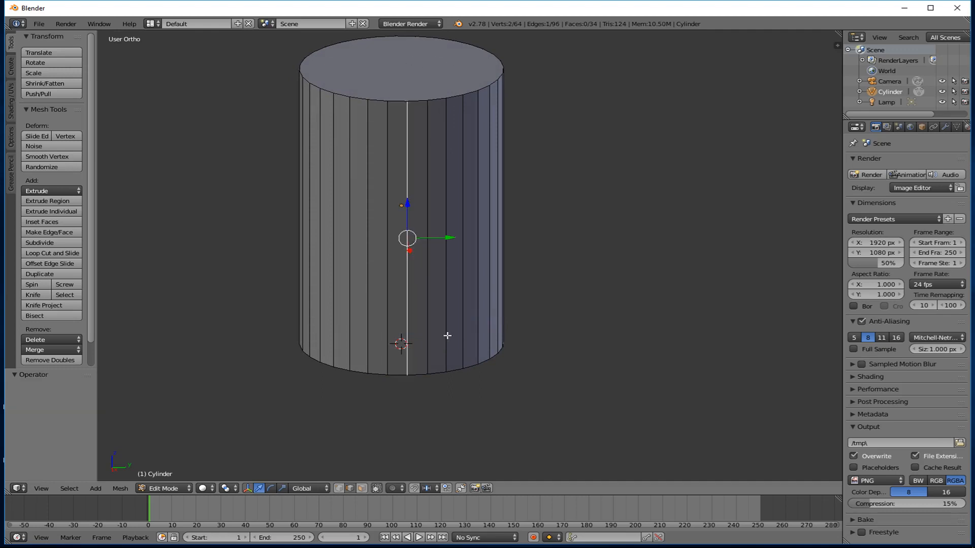
Try the Faces delete option on the selected vertical side edge, and undo it.
key(x)
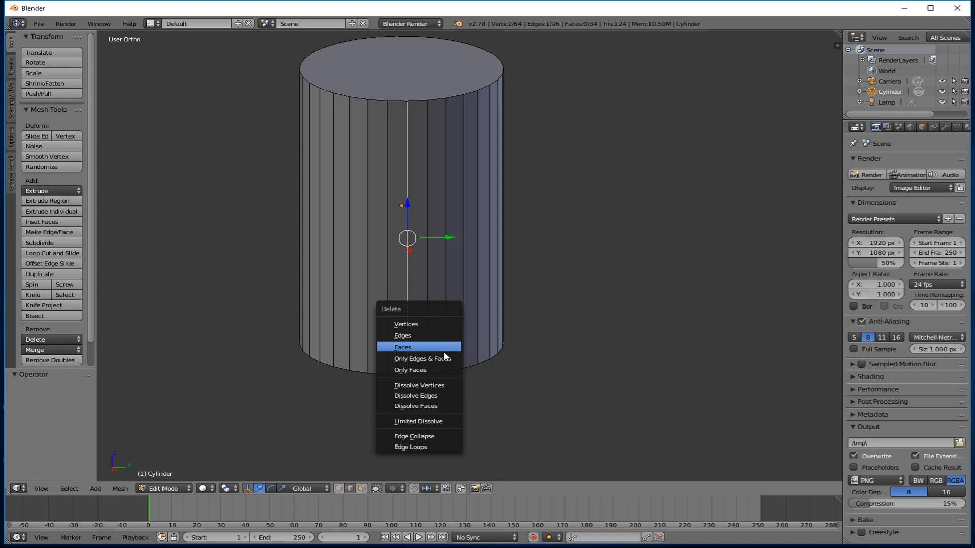
click(449, 348)
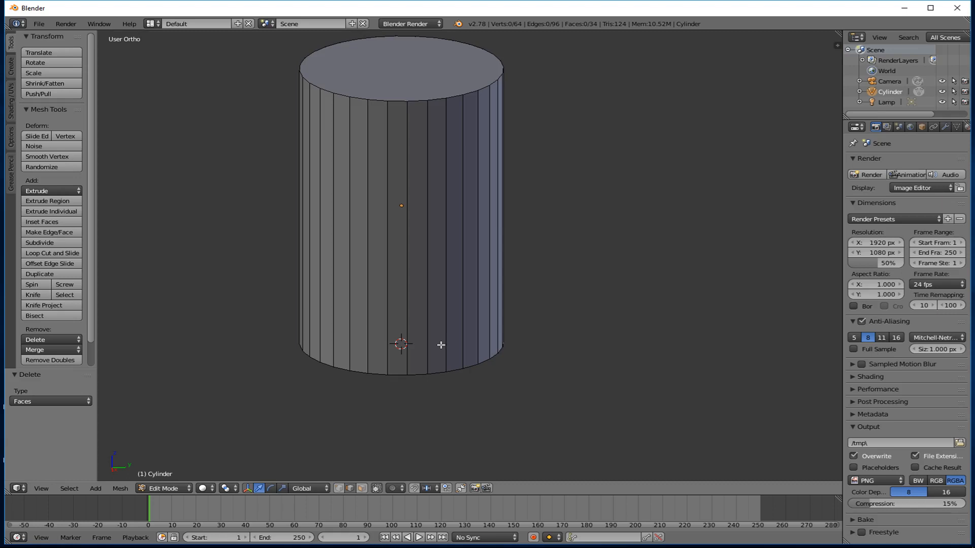
key(ctrl+z)
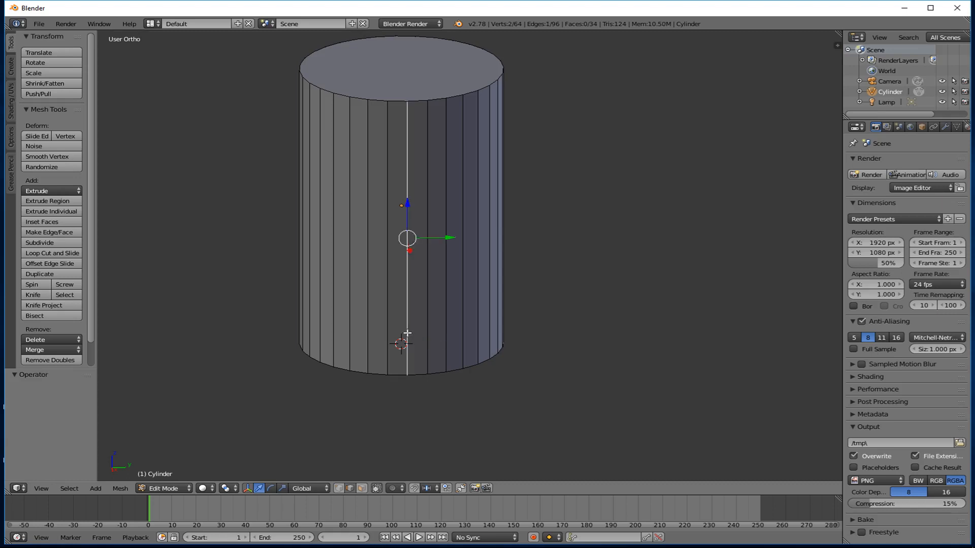
Try deleting the selected vertical side edge with the Only Edges & Faces option, and undo the deletion.
key(x)
click(399, 345)
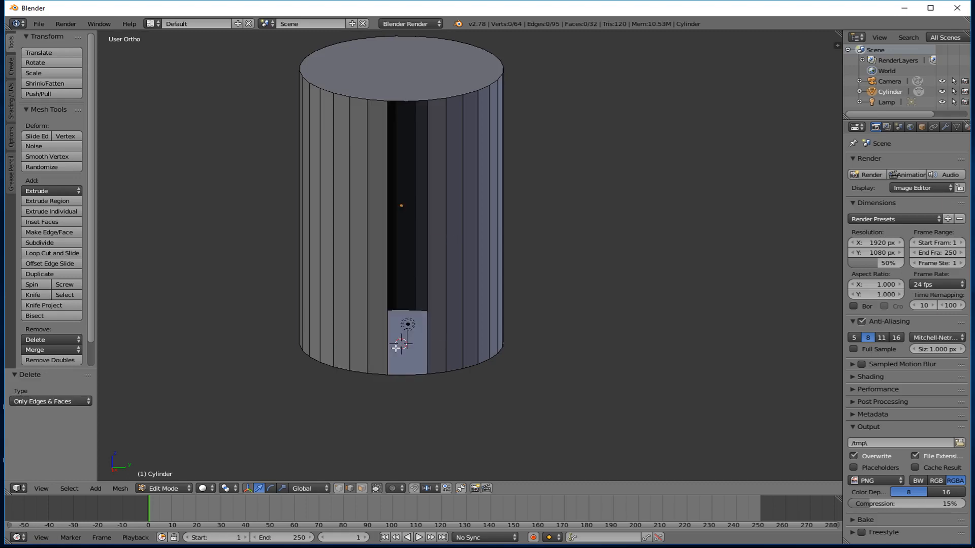
shift+middle_drag(357, 262, 378, 329)
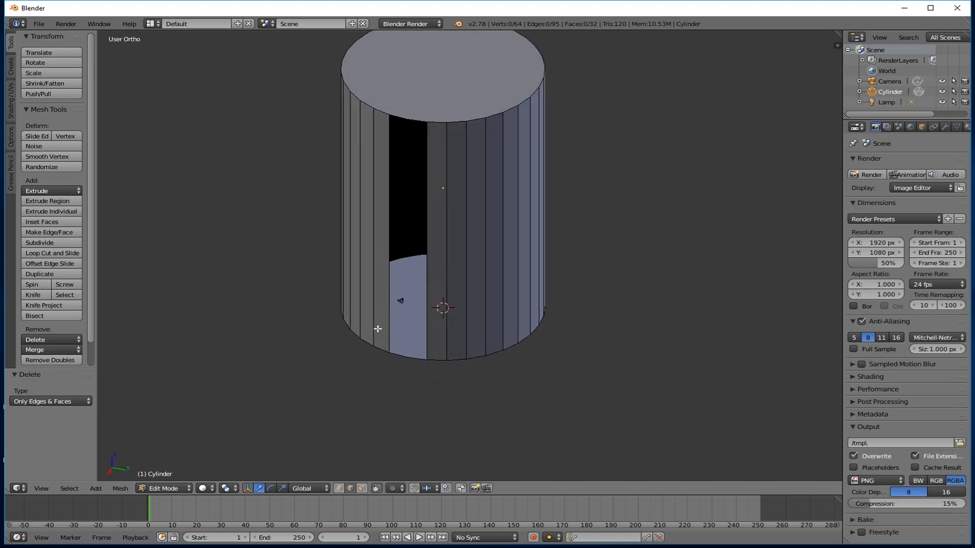
key(ctrl+z)
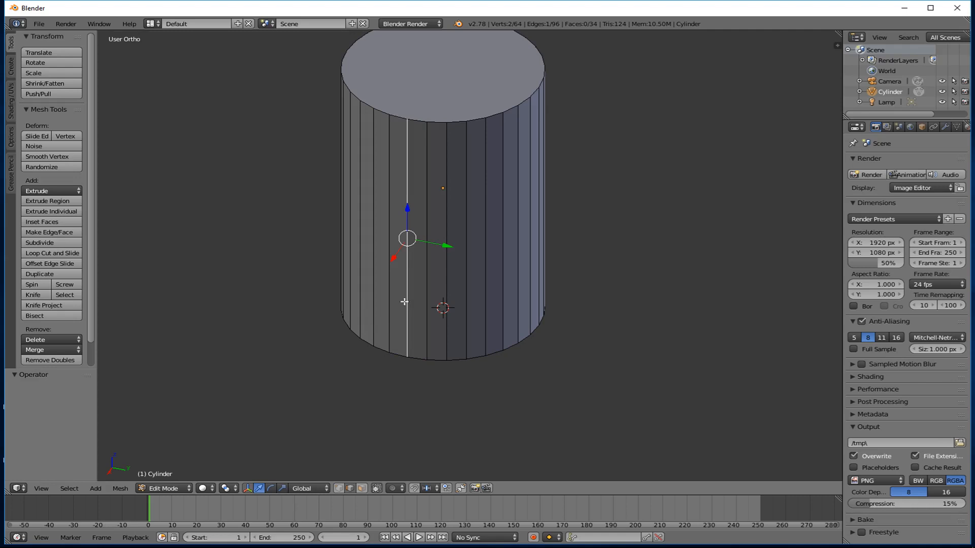
Try the Only Faces delete option on the selected vertical side edge, and undo it.
key(x)
click(401, 310)
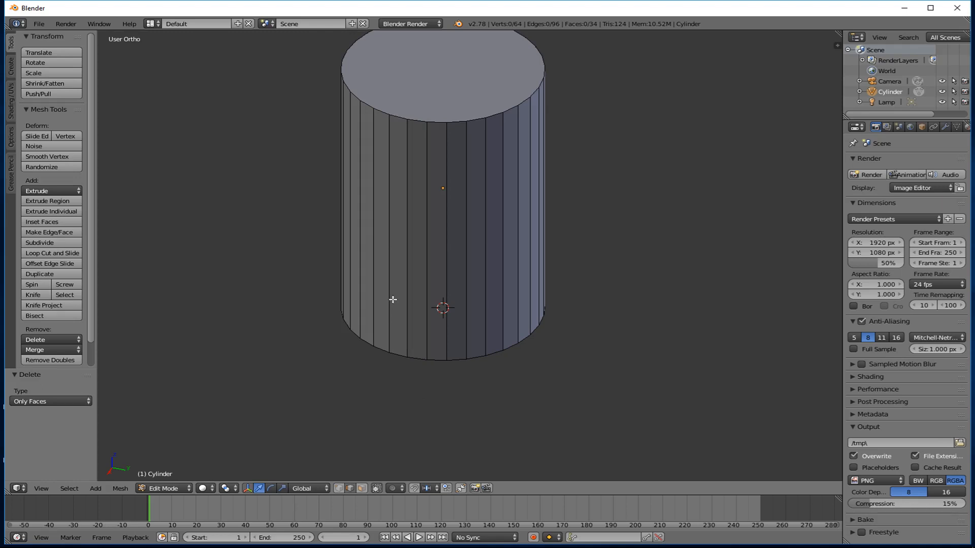
key(ctrl+z)
Change to face selection mode and select one narrow front side face of the cylinder.
click(362, 488)
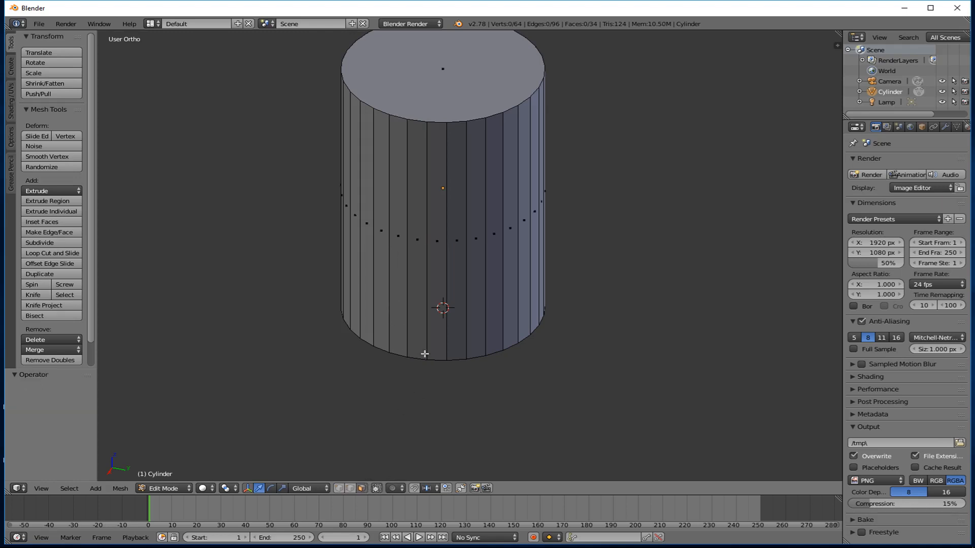
right_click(425, 237)
middle_drag(425, 239, 434, 227)
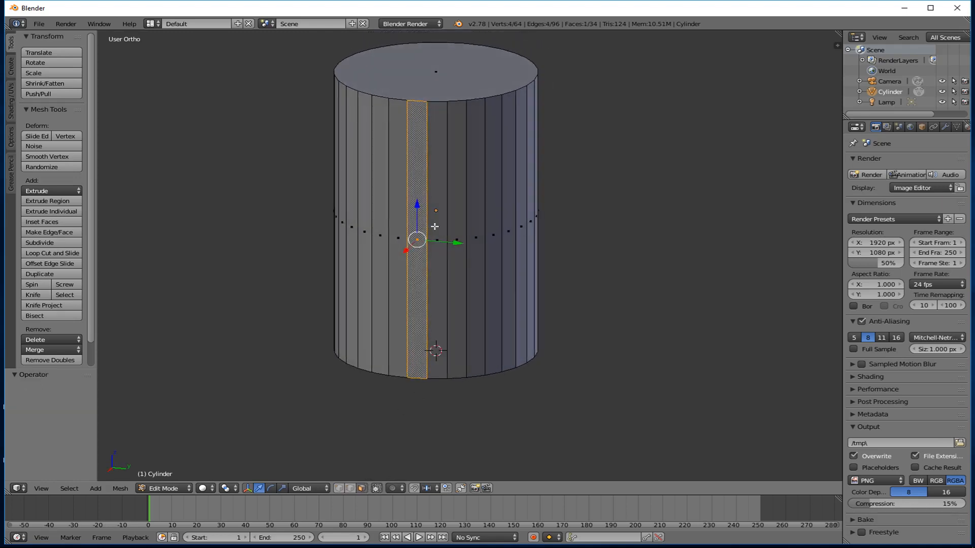
Try deleting the selected side face with the Only Faces option, inspect the opening from several angles, and undo the deletion.
key(x)
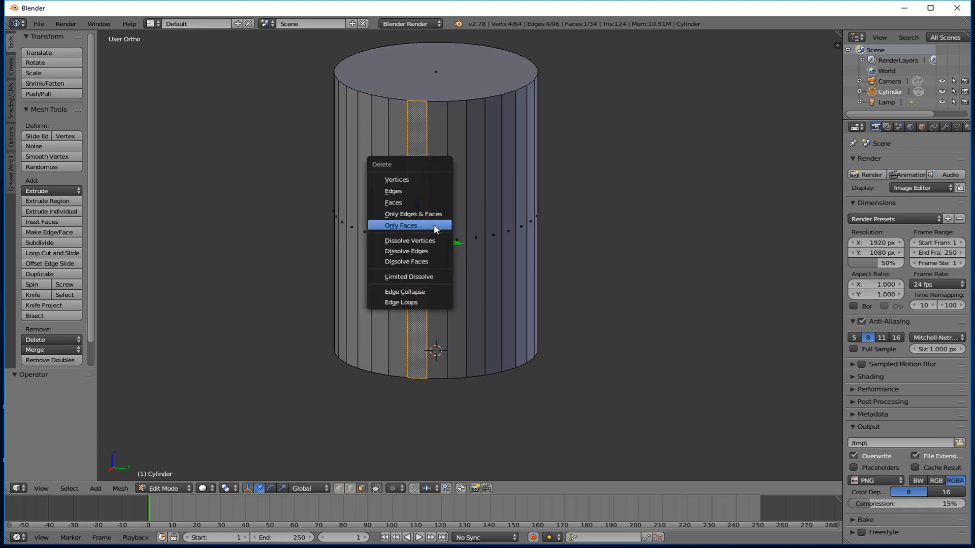
click(434, 225)
scroll(424, 235, up, 2)
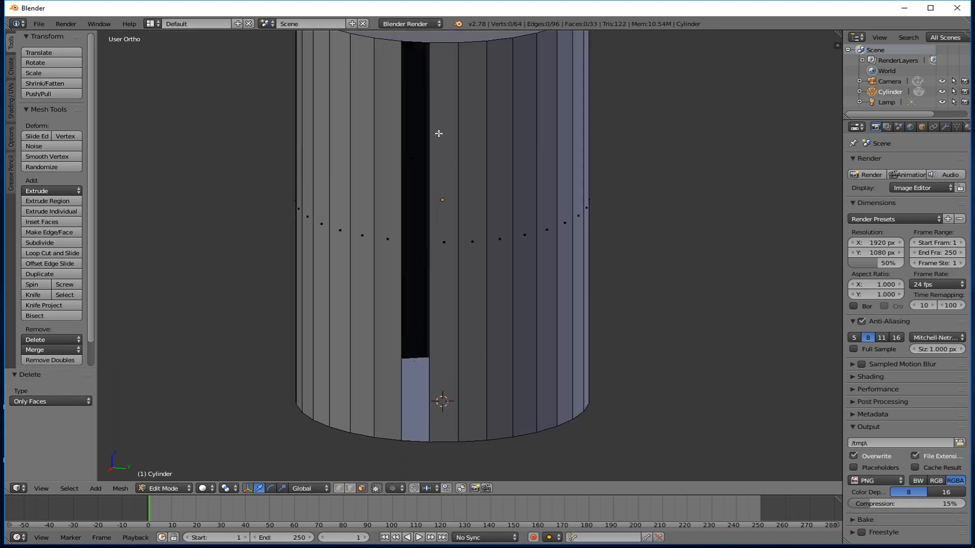
middle_drag(416, 57, 487, 117)
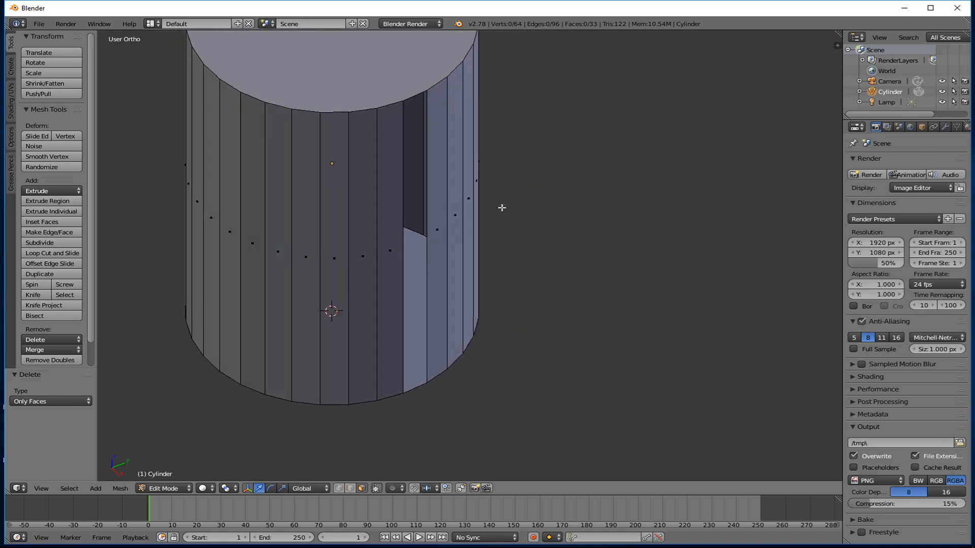
middle_drag(478, 211, 425, 200)
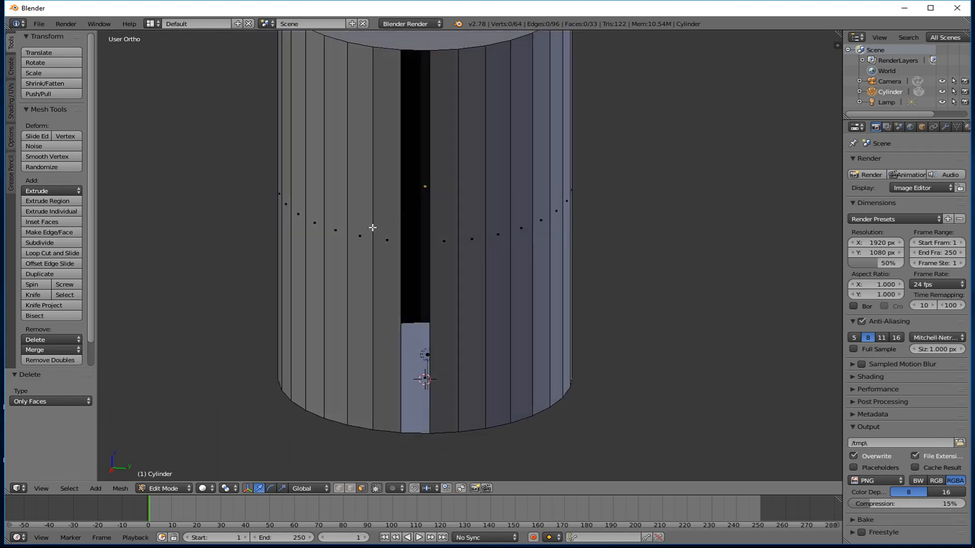
key(ctrl+z)
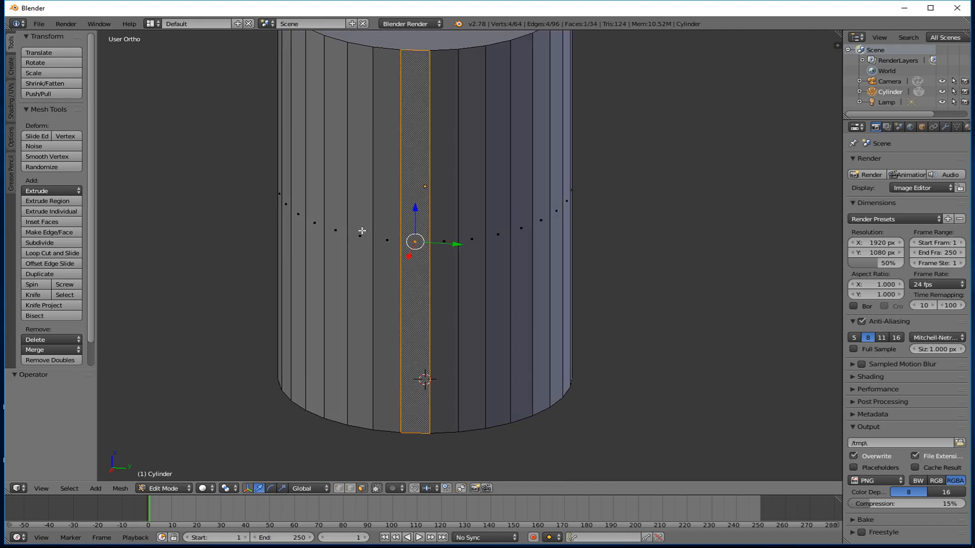
Delete the selected side face's surrounding edges with the Edges option and inspect the opening in the cylinder.
scroll(358, 234, down, 1)
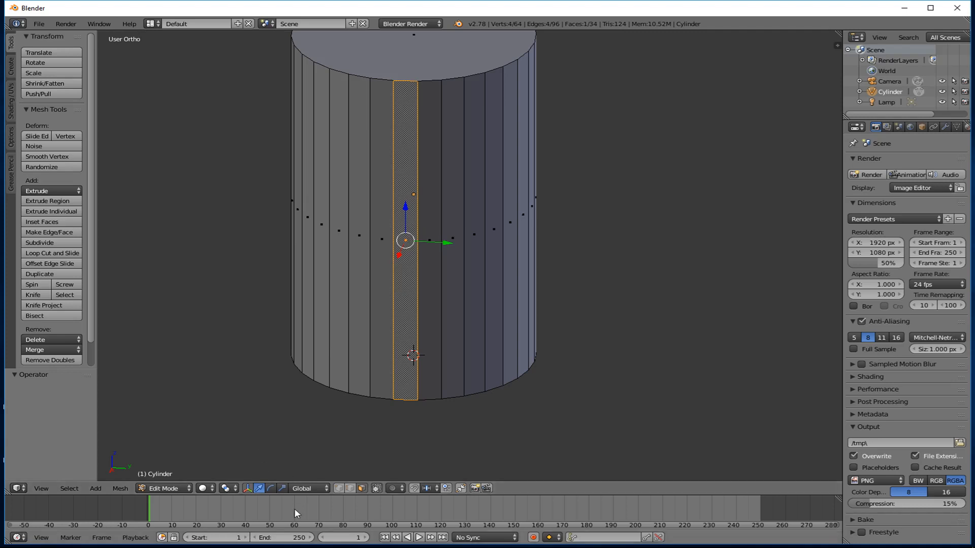
key(x)
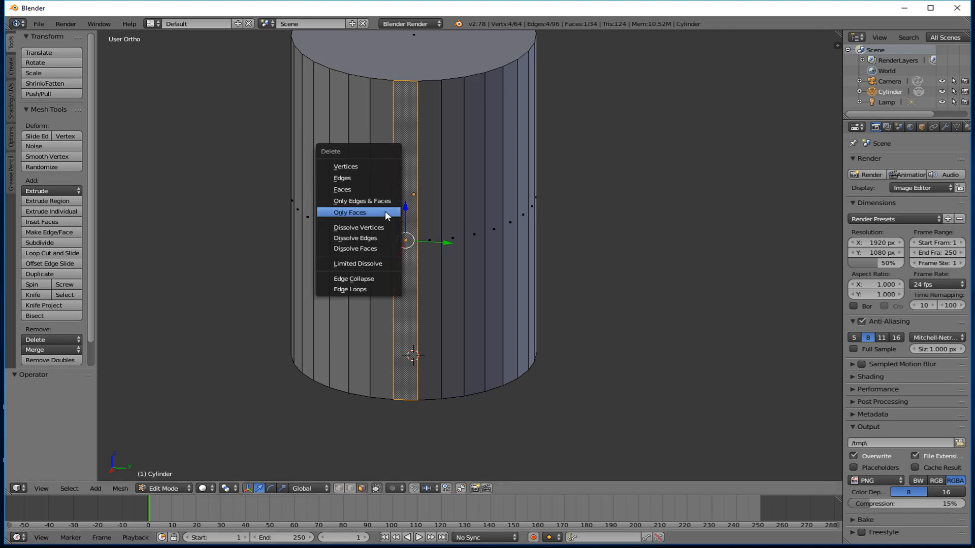
click(375, 178)
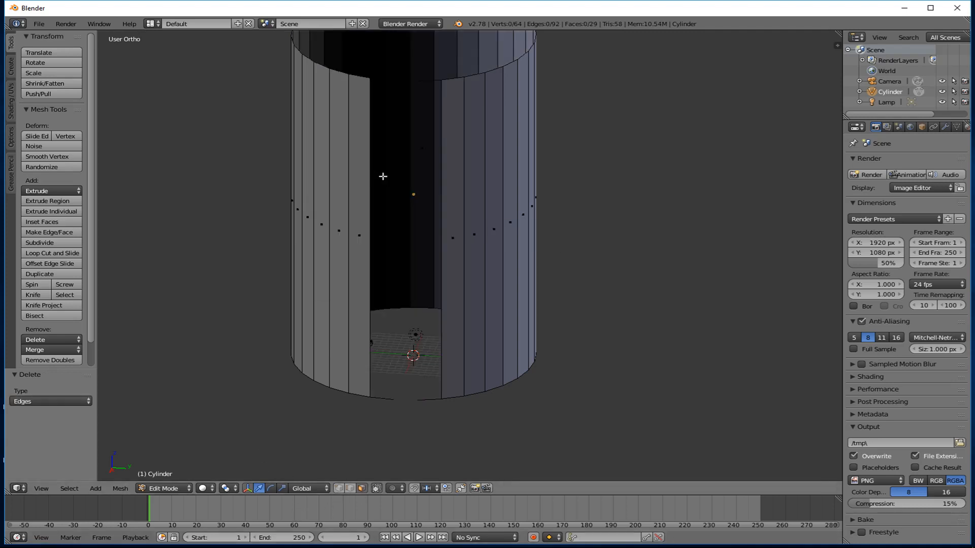
middle_drag(383, 174, 430, 350)
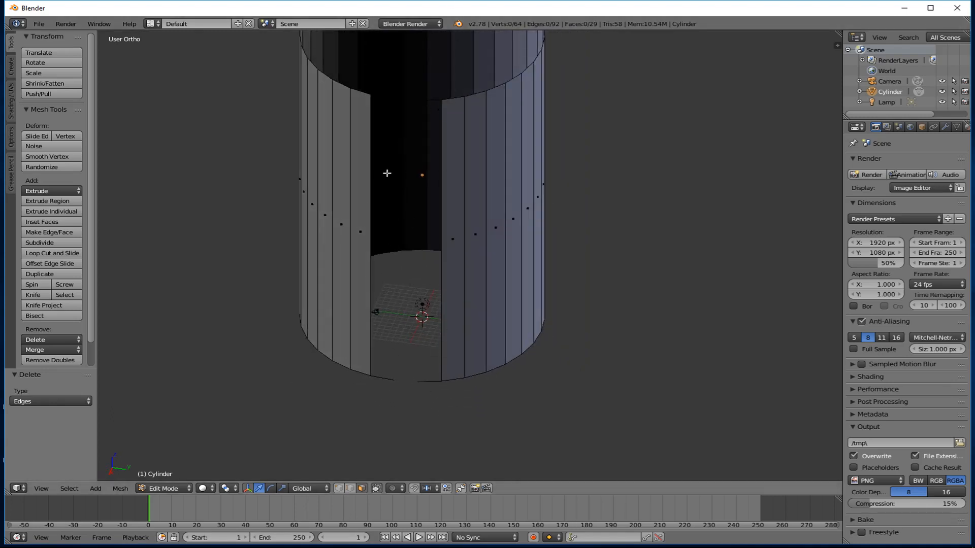
Inspect the opening in the cylinder's side from several angles, and undo the Edges deletion.
mouse_move(388, 172)
middle_down()
mouse_move(384, 95)
mouse_move(379, 200)
mouse_move(379, 169)
middle_up()
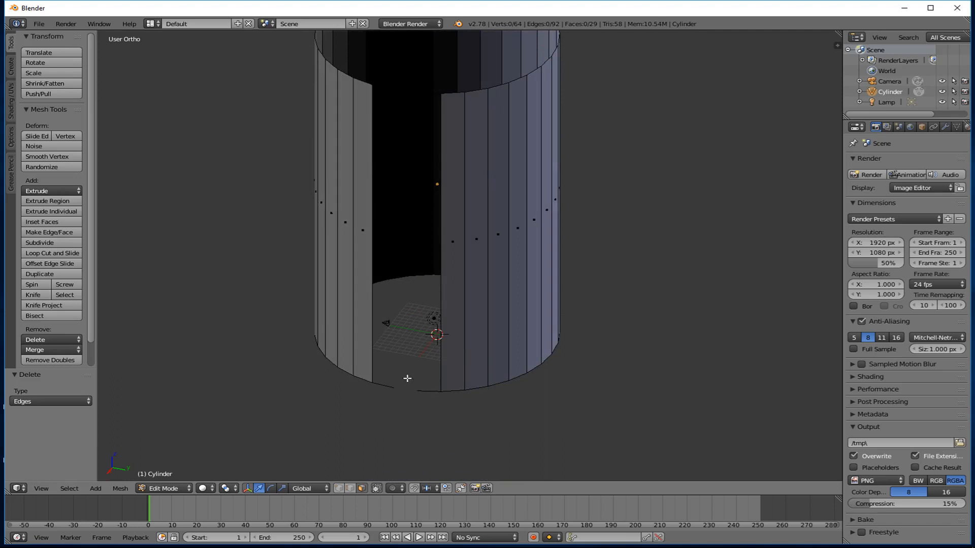
middle_drag(381, 118, 400, 75)
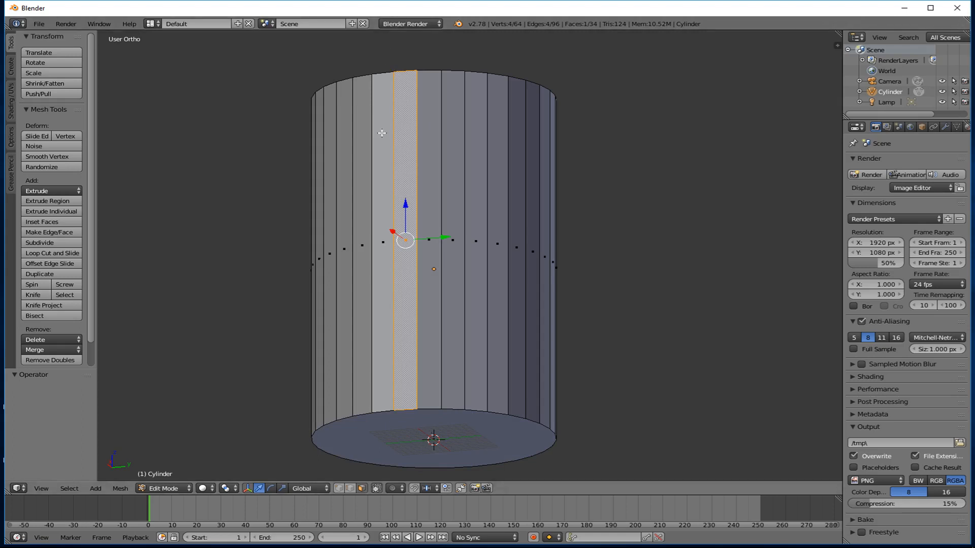
middle_drag(381, 130, 374, 187)
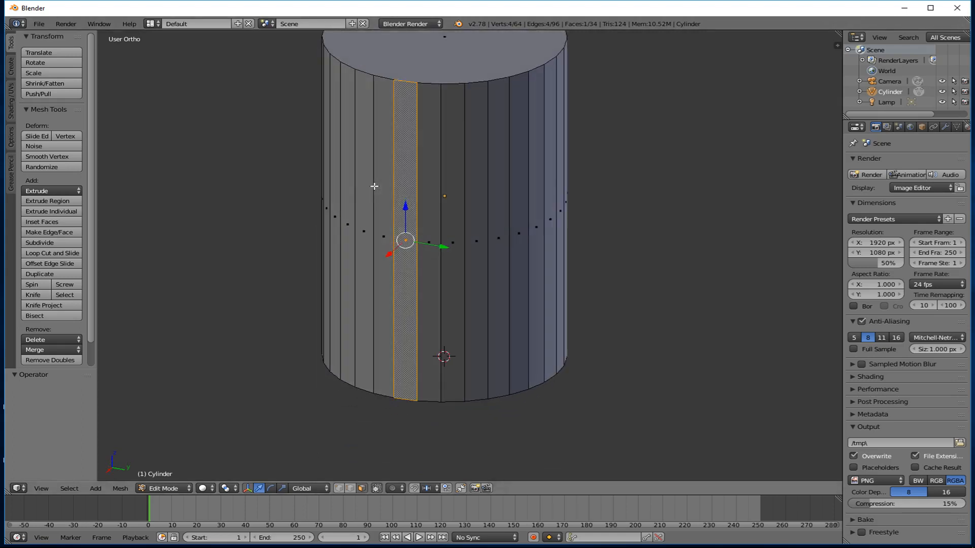
scroll(374, 170, down, 3)
shift+middle_drag(381, 133, 418, 244)
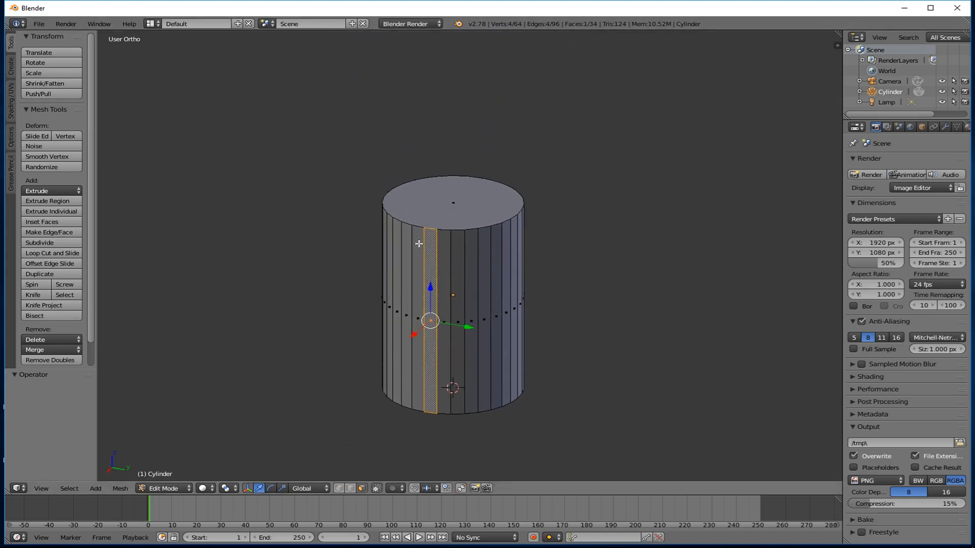
Delete the cylinder's top face with the Only Faces option and look into the open cylinder.
right_click(453, 202)
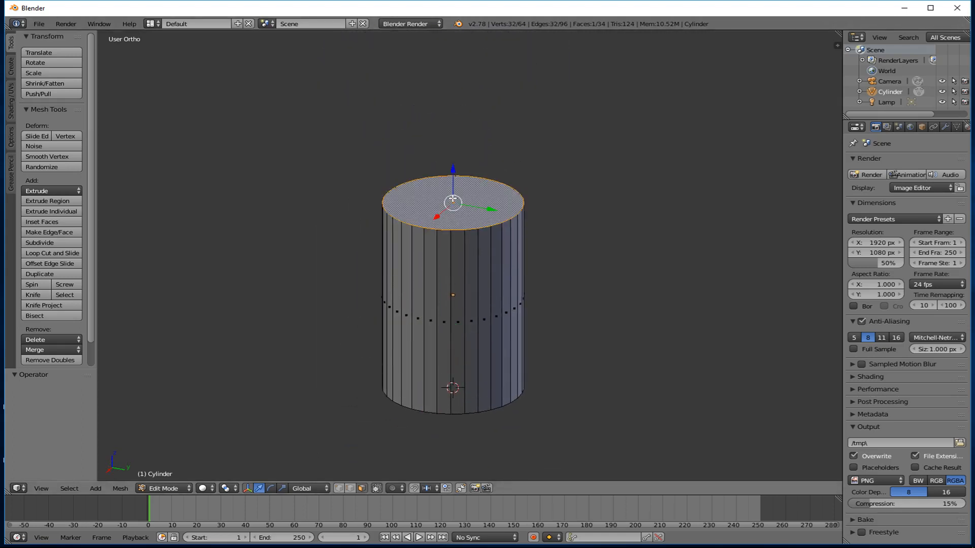
key(x)
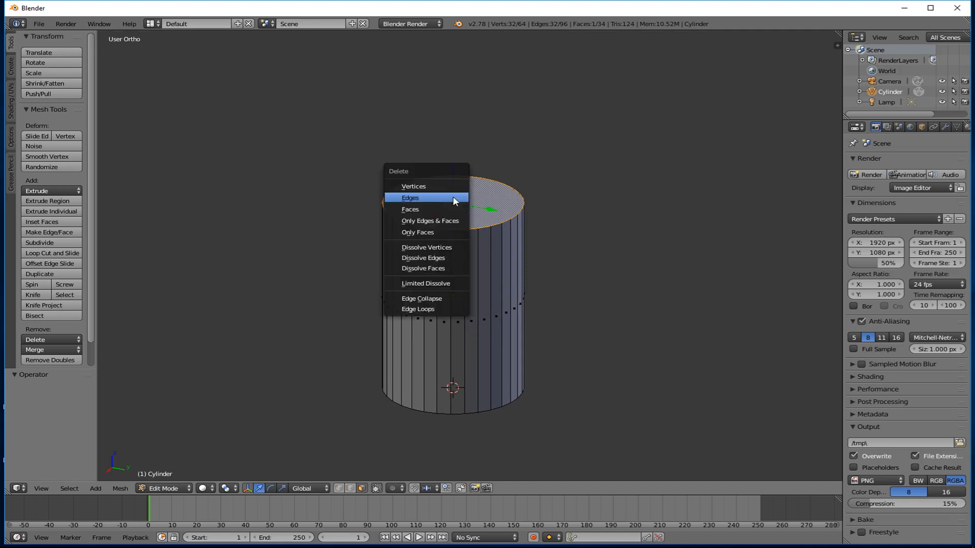
click(452, 234)
scroll(454, 250, up, 1)
middle_drag(452, 234, 453, 270)
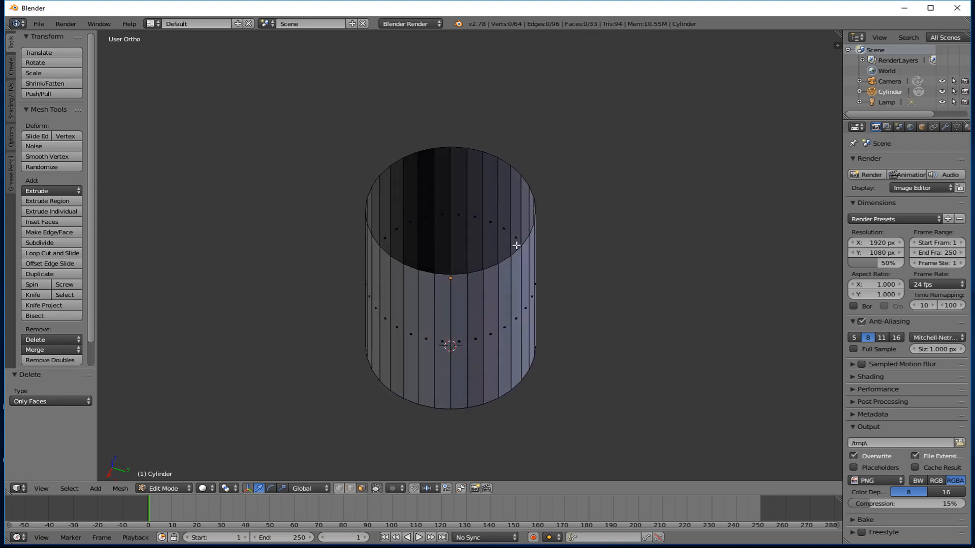
Change to edge selection mode and select five adjacent edges along the front of the cylinder's top rim.
click(351, 488)
right_click(462, 276)
scroll(474, 269, up, 4)
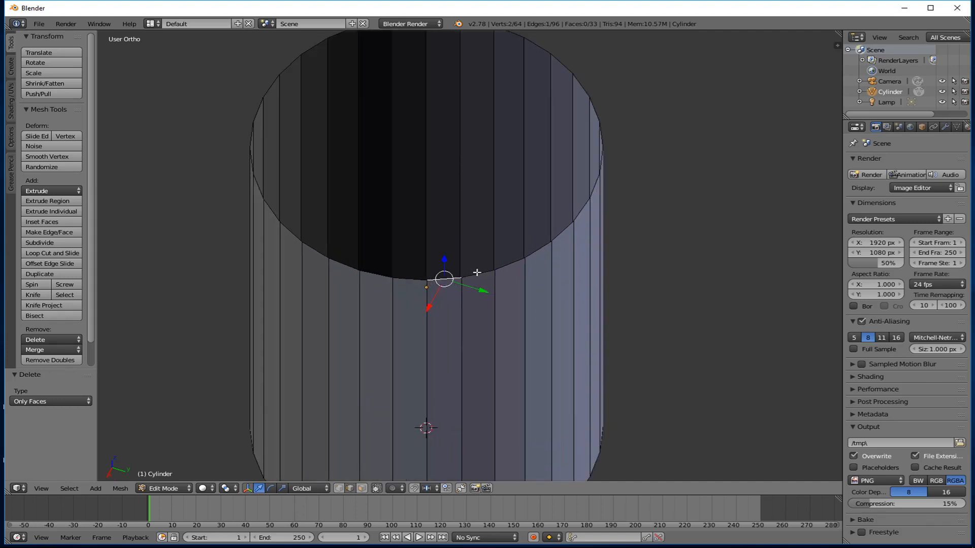
shift+right_click(480, 272)
shift+right_click(510, 263)
shift+right_click(542, 249)
shift+right_click(564, 229)
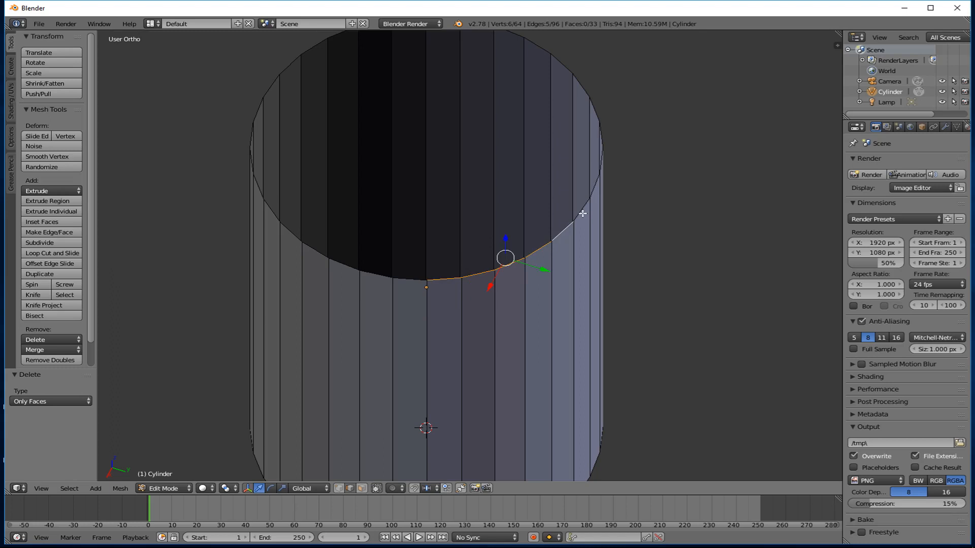
Select the entire edge loop around the cylinder's open top rim and view it from above.
alt+right_click(403, 282)
middle_drag(441, 250, 428, 234)
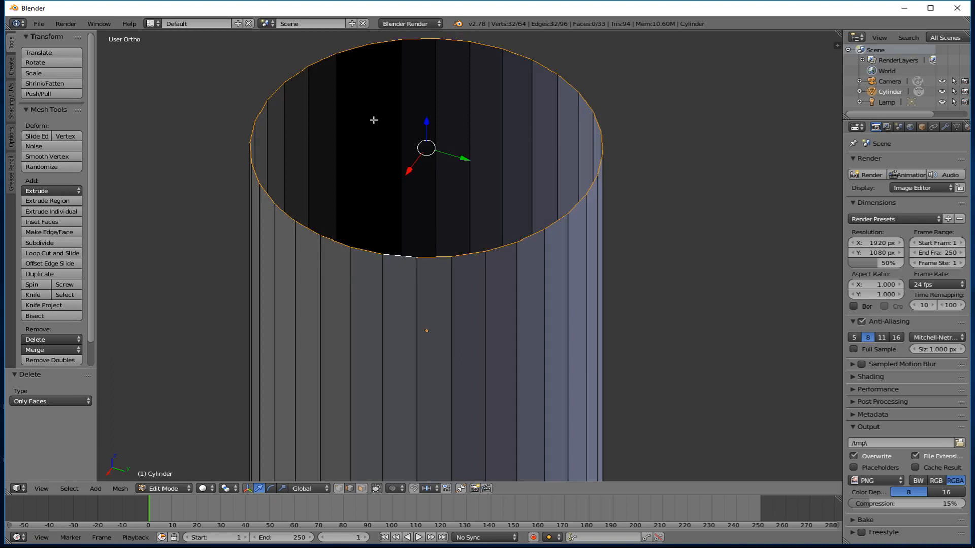
shift+middle_drag(381, 127, 376, 242)
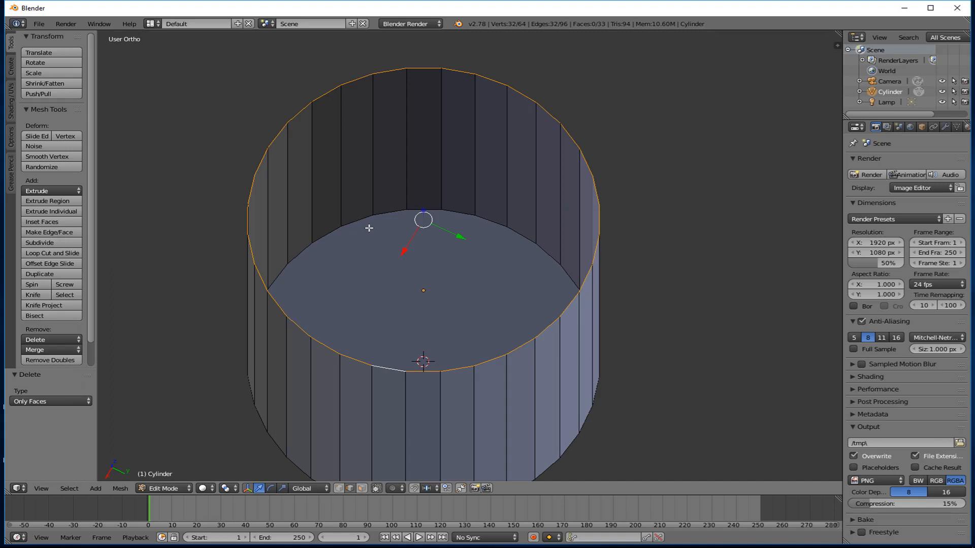
Leave Edit Mode, place the 3D cursor beside the cylinder and add a plane mesh there.
key(Tab)
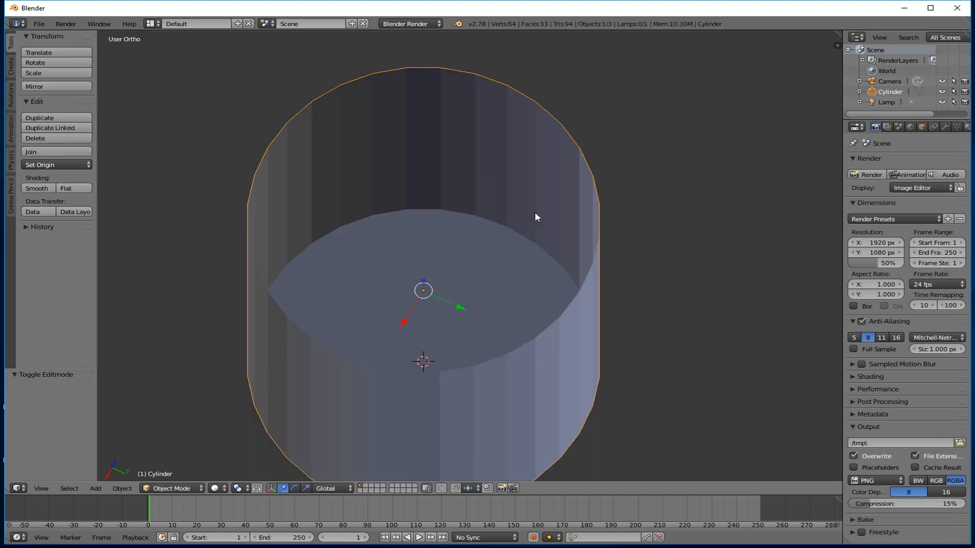
scroll(517, 205, down, 5)
click(644, 267)
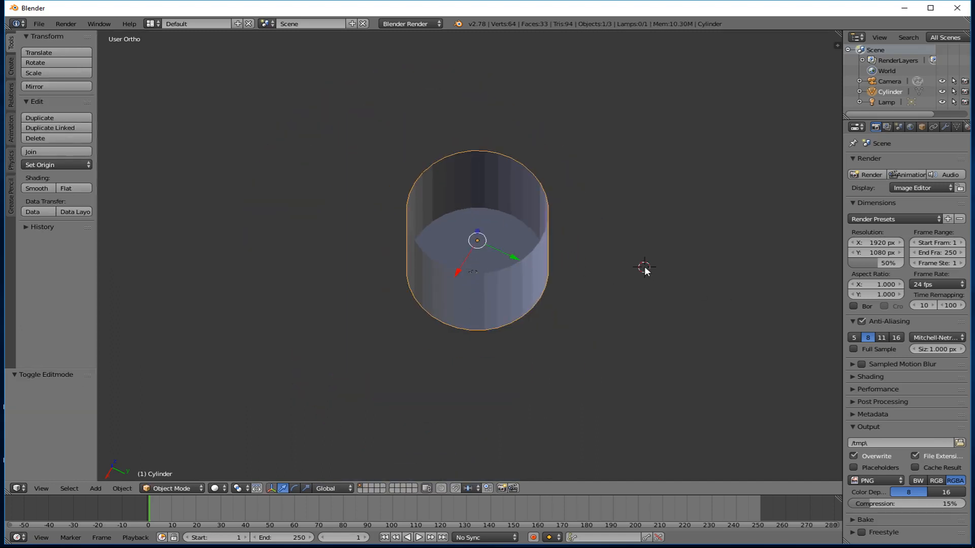
key(shift+a)
mouse_move(644, 267)
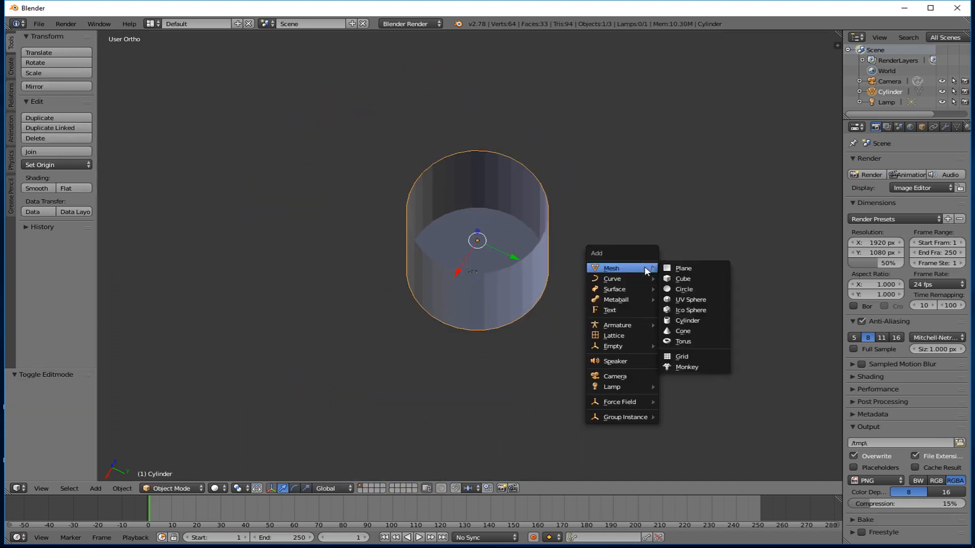
click(692, 266)
scroll(655, 261, up, 6)
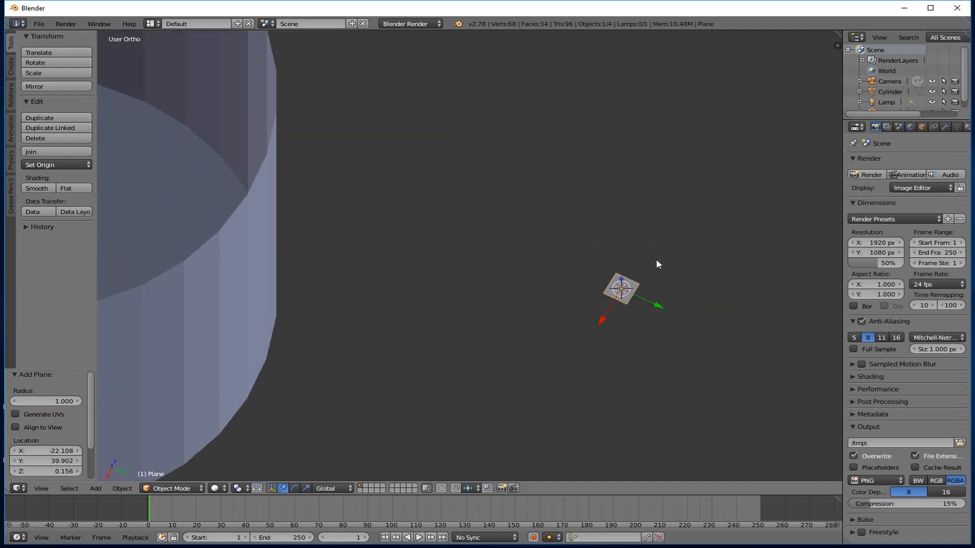
In Edit Mode, scale the plane by about 6.86 and extrude it upward about 12.8 units into a box.
key(Tab)
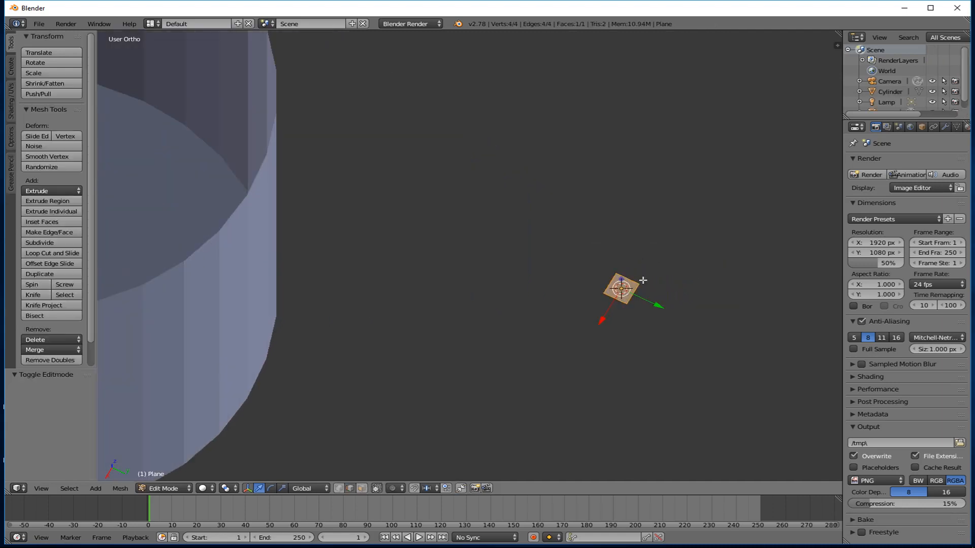
key(s)
click(780, 287)
middle_drag(648, 334, 634, 262)
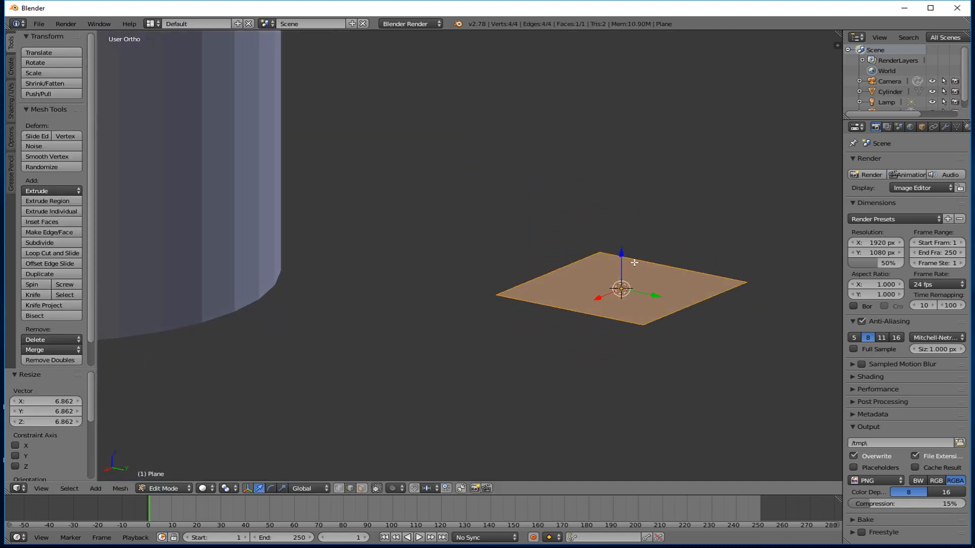
key(e)
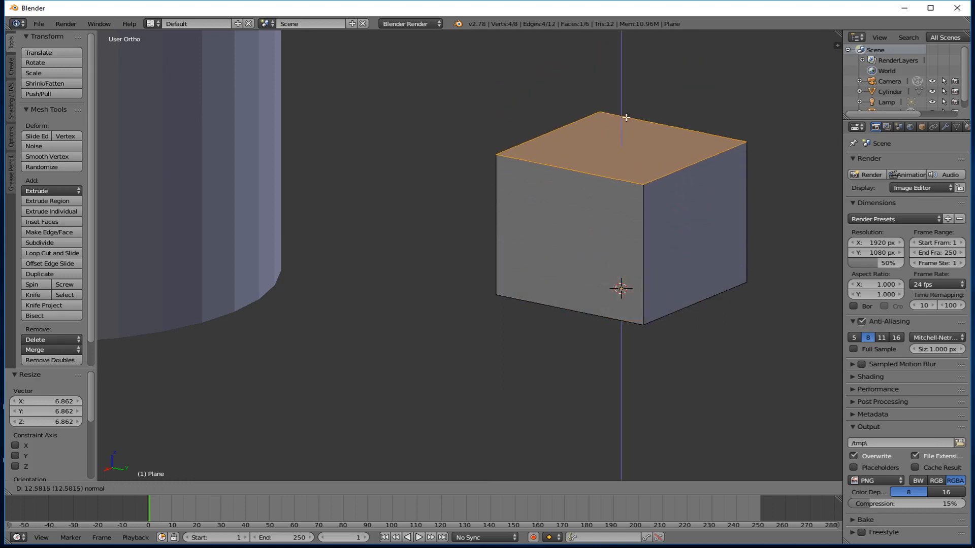
click(576, 118)
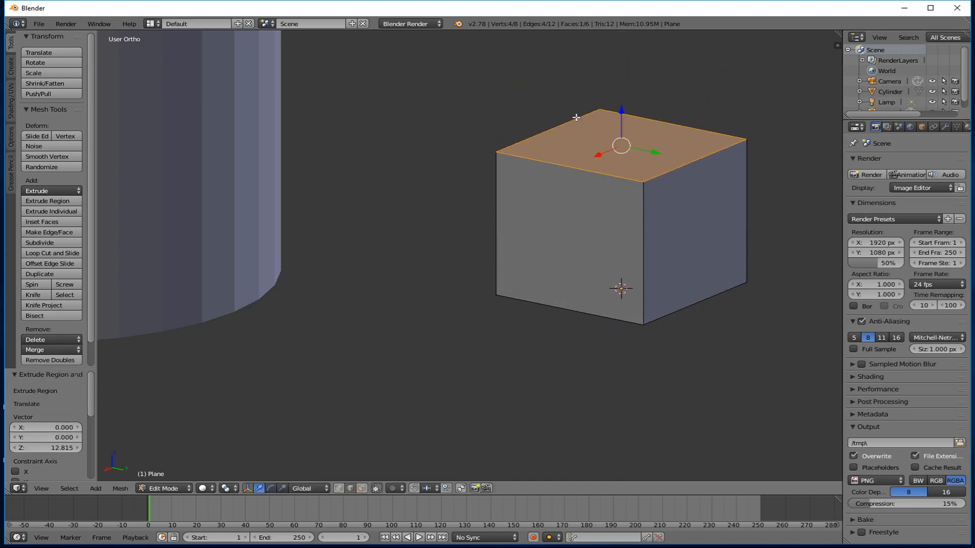
Return to Object Mode, delete the extruded box and bring the open cylinder back into view.
key(Tab)
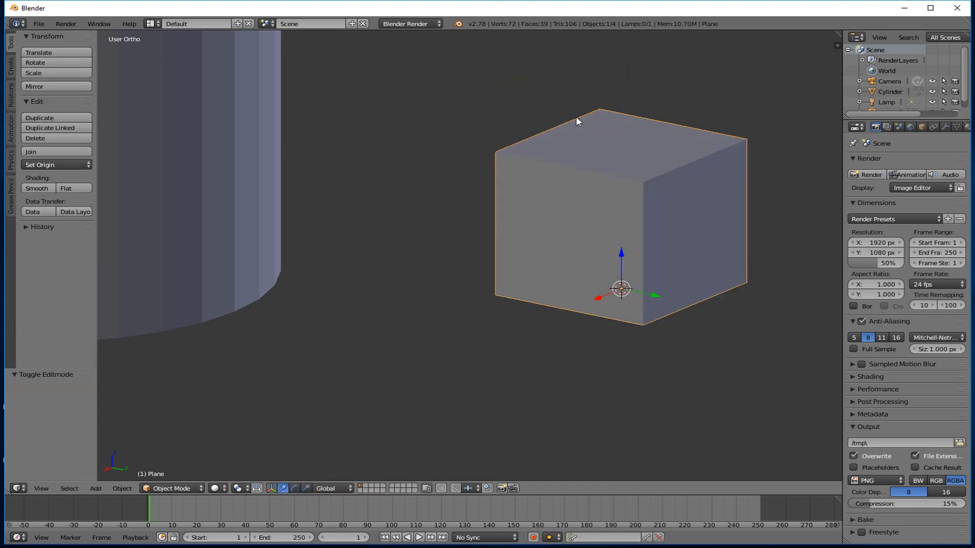
key(x)
click(558, 125)
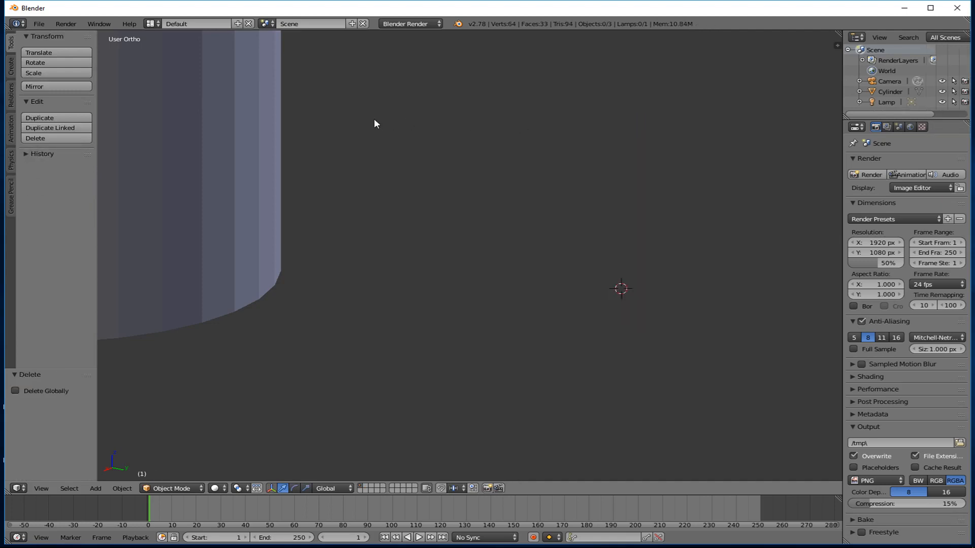
key(Home)
shift+middle_drag(347, 103, 445, 396)
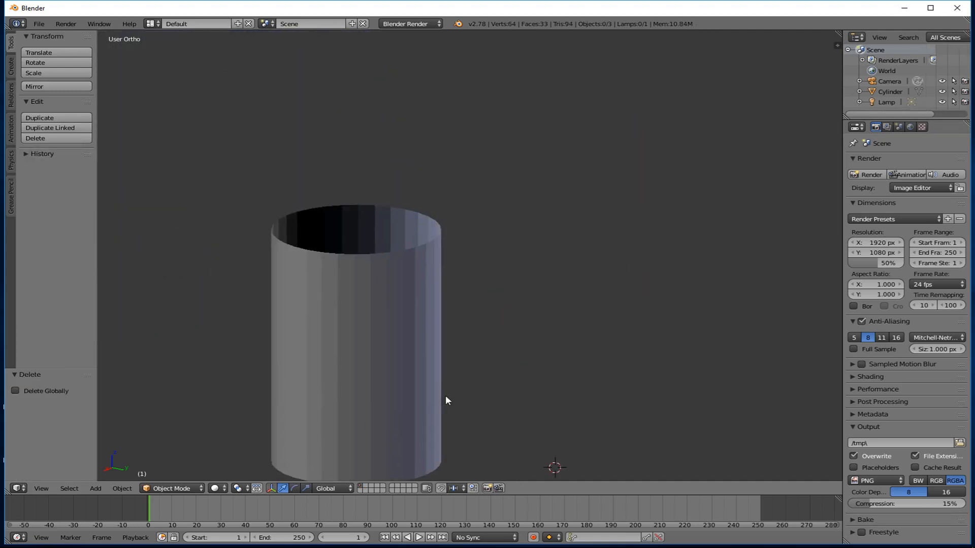
Select the cylinder and enter Edit Mode with its top rim edge loop selected and framed closely.
right_click(370, 355)
key(x)
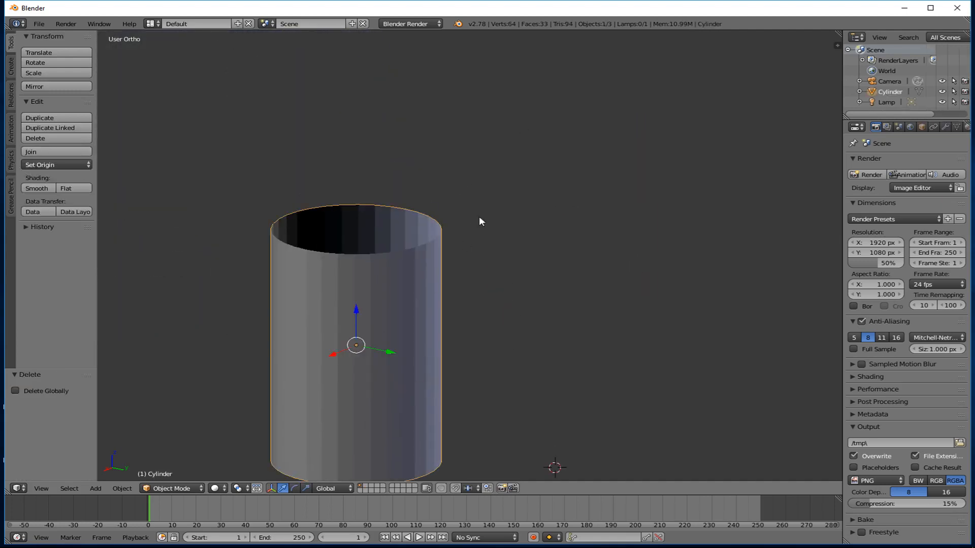
key(Tab)
middle_drag(391, 274, 388, 295)
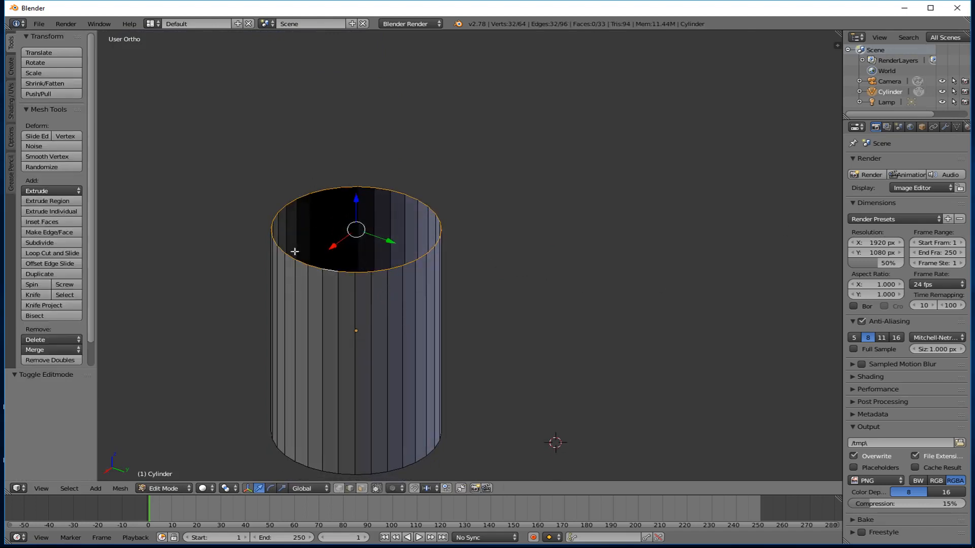
scroll(360, 200, up, 3)
shift+middle_drag(357, 235, 428, 223)
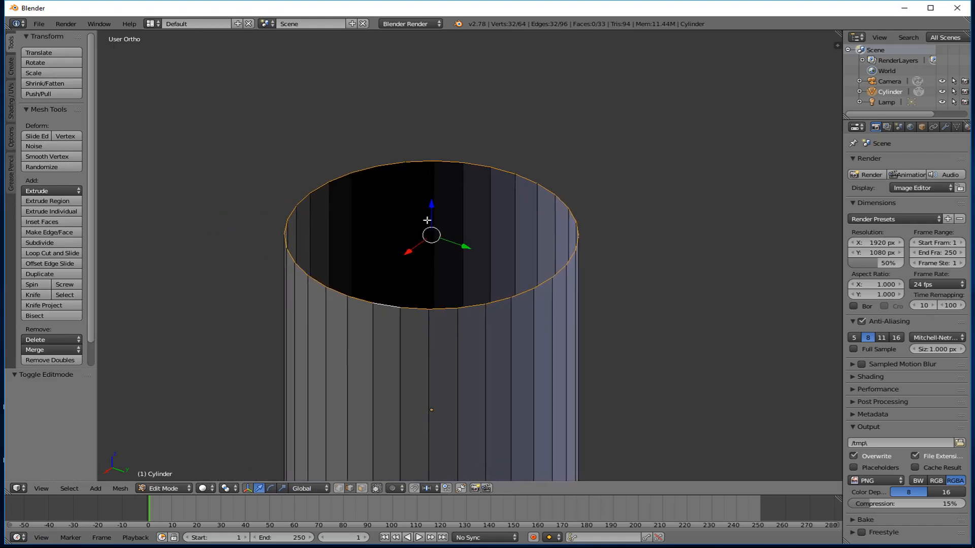
Try a free extrusion of the top rim edge loop upward and off to one side, and undo it.
key(e)
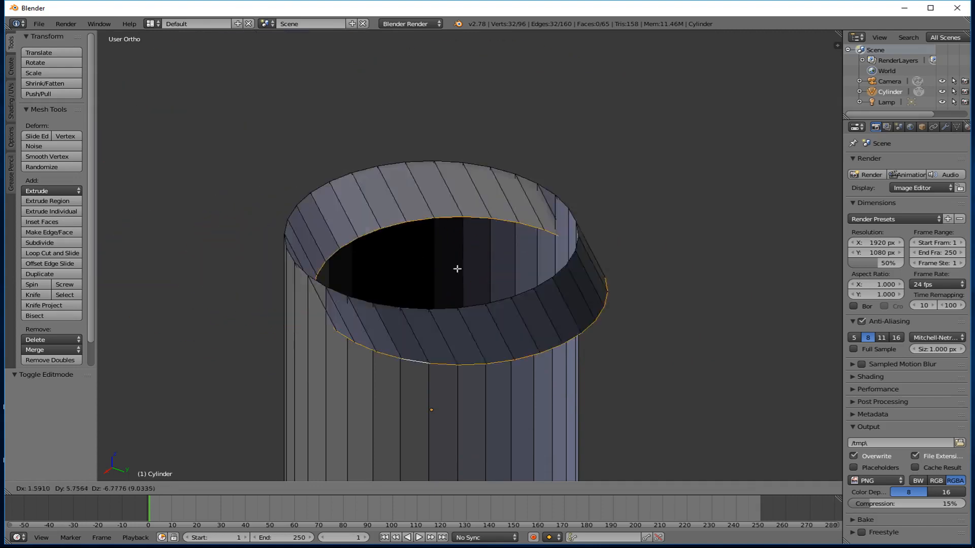
click(480, 115)
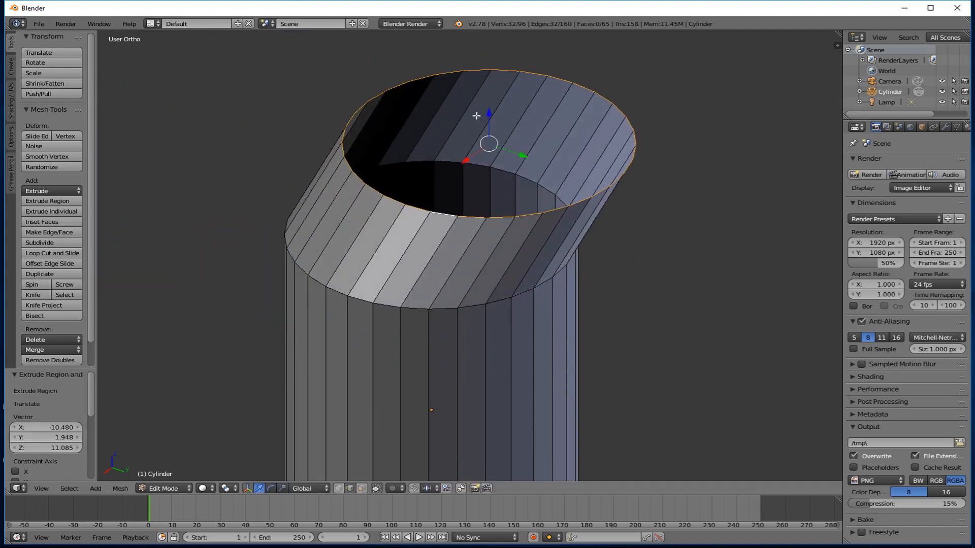
key(ctrl+z)
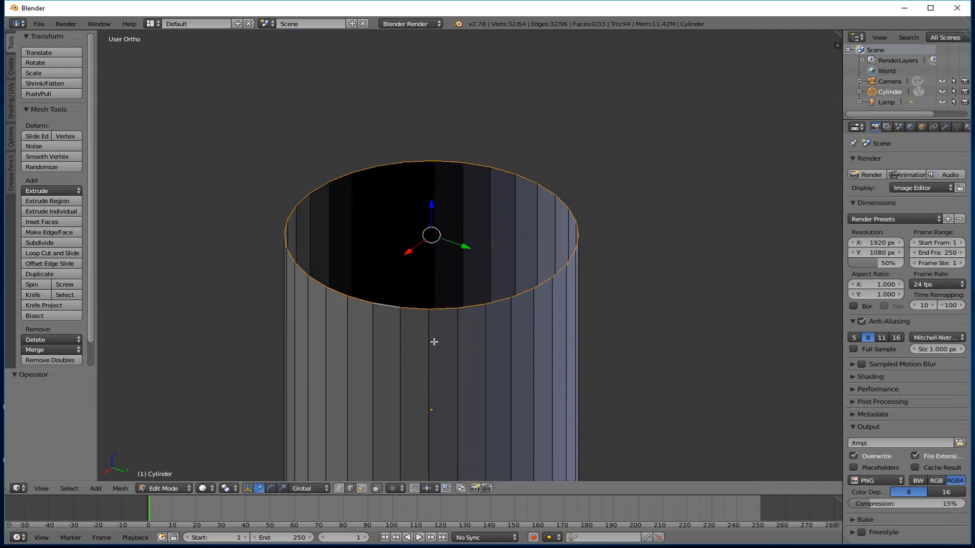
Extrude the top rim edge loop in place and scale the new loop inward to about 0.961.
key(e)
right_click(432, 217)
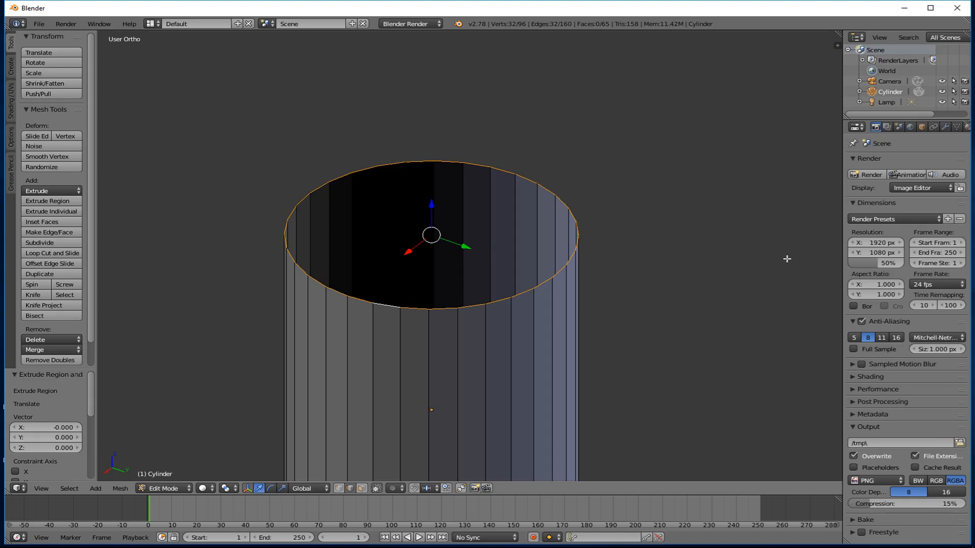
key(s)
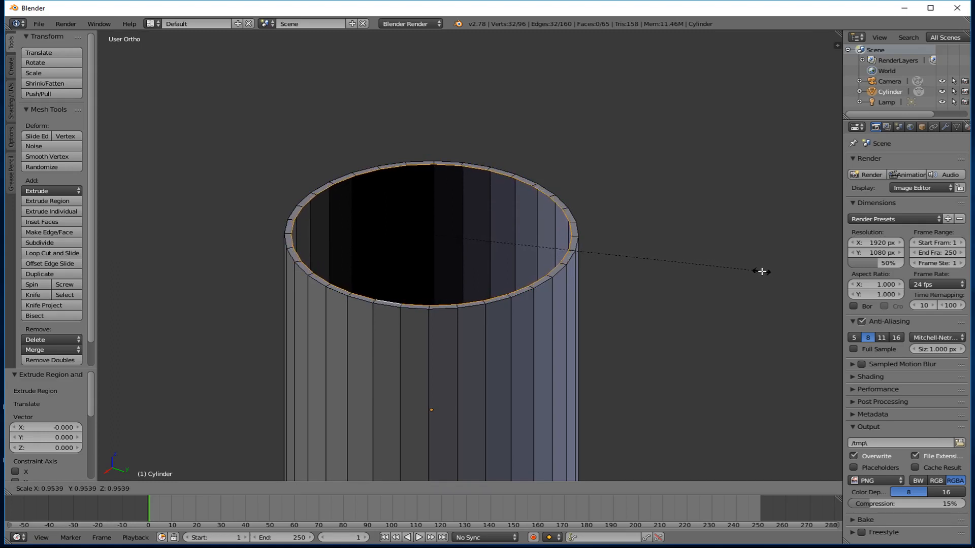
click(764, 271)
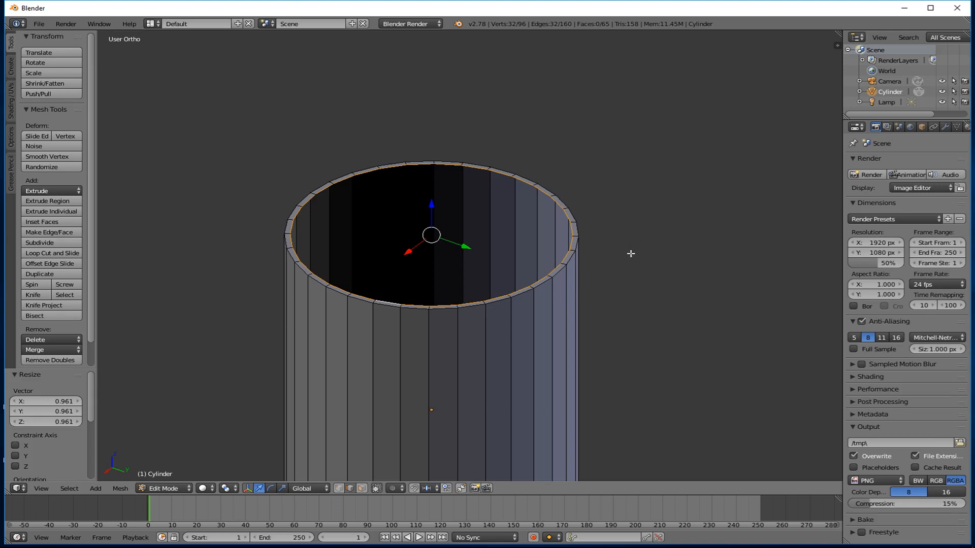
In top view, scale the inner rim loop by about 1.018 to thin the wall, and inspect the rim at an angle.
key(KP_7)
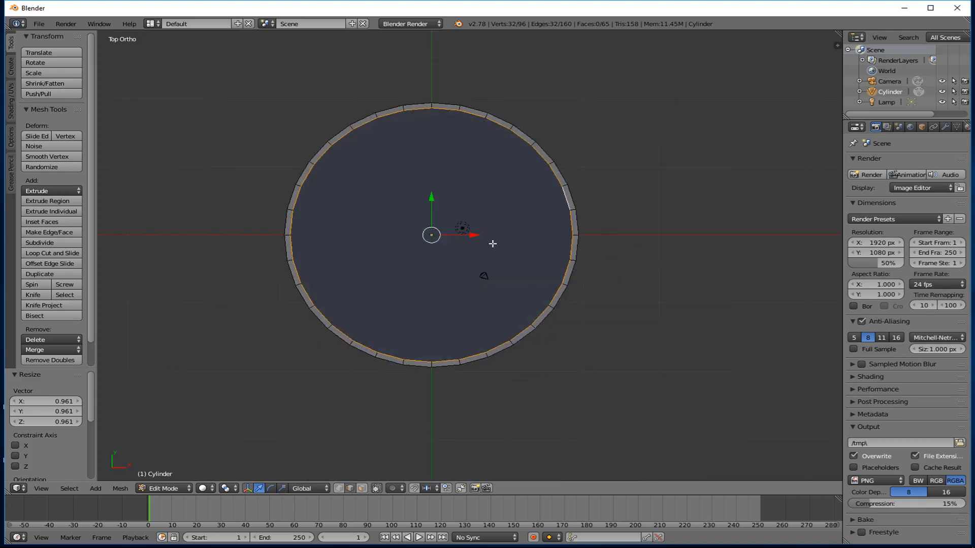
scroll(493, 244, up, 2)
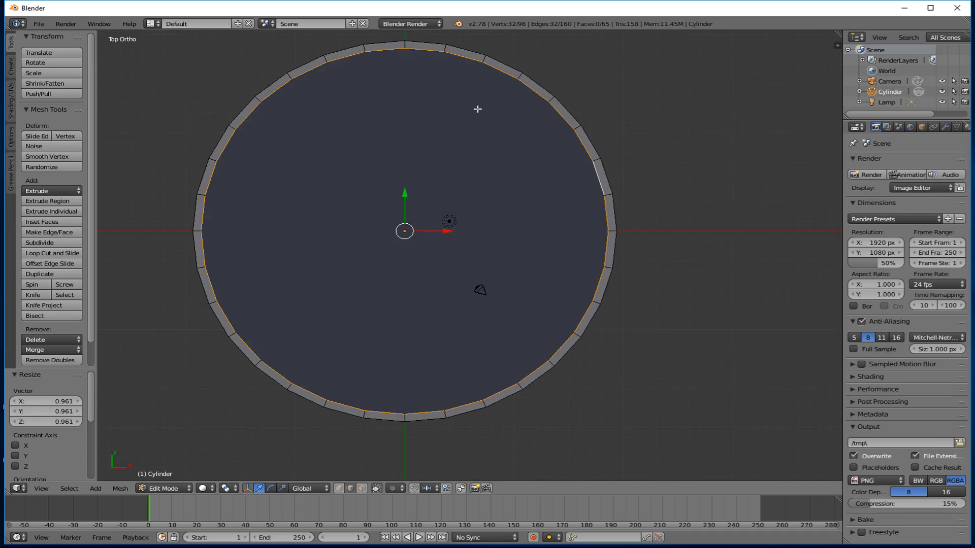
key(s)
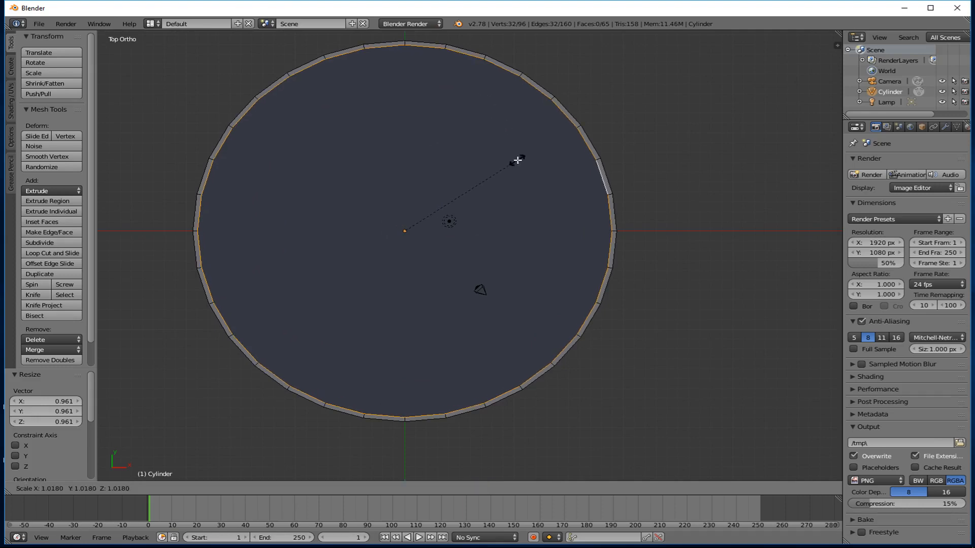
click(517, 160)
middle_drag(513, 166, 462, 261)
key(KP_7)
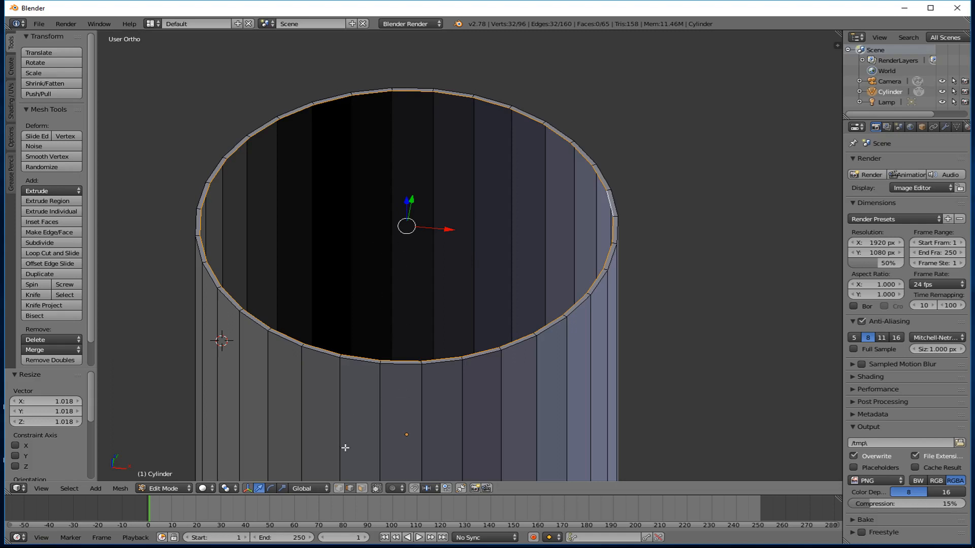
Try a free extrusion of the inner rim loop downward and off to one side, and undo it.
scroll(351, 447, down, 3)
shift+middle_drag(376, 359, 425, 226)
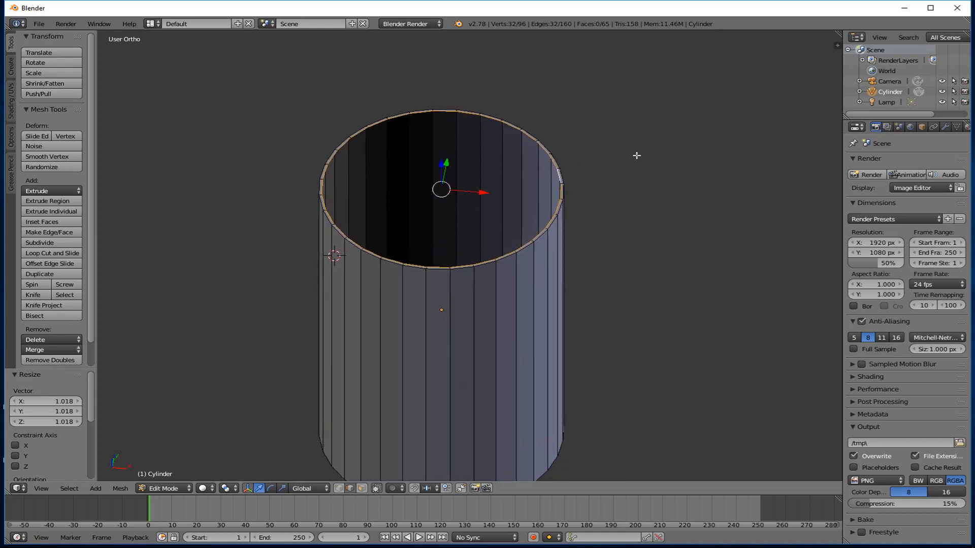
key(e)
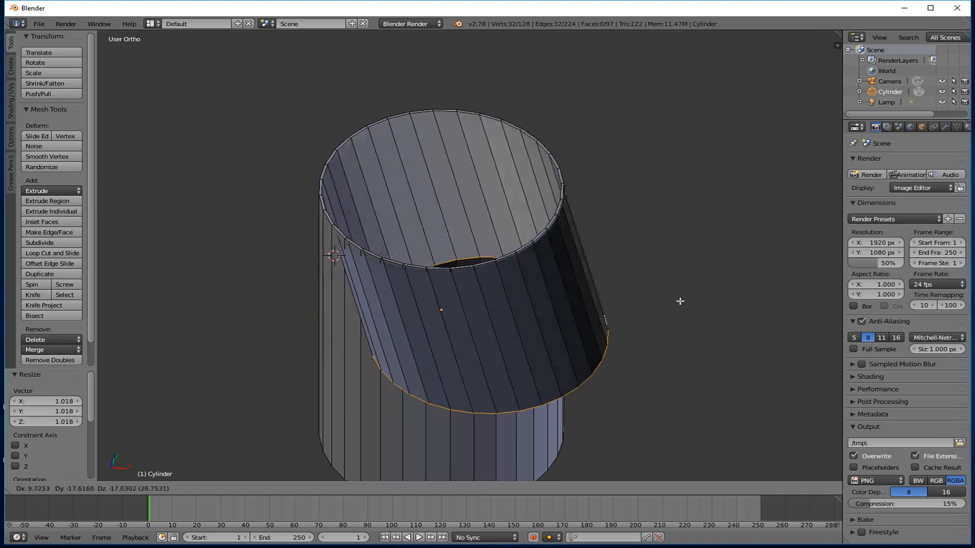
click(723, 301)
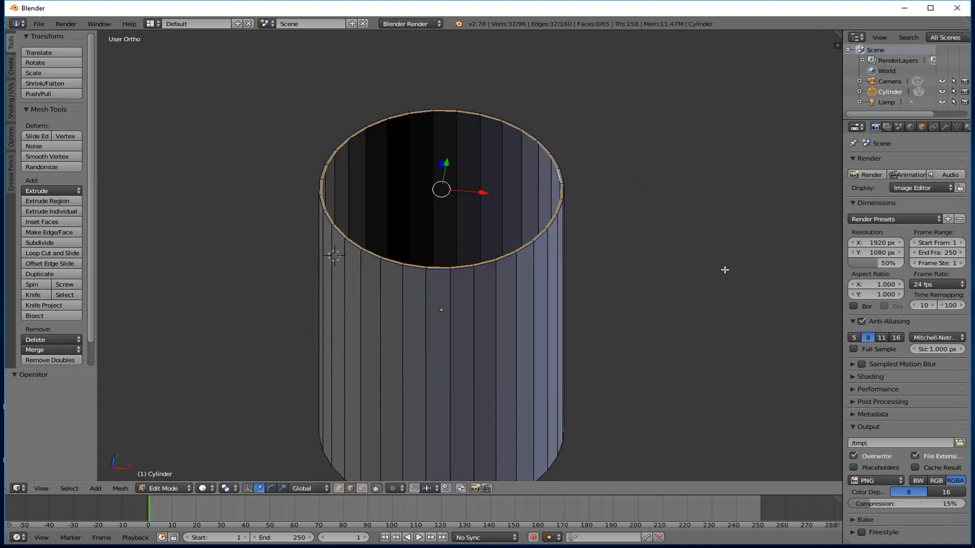
key(ctrl+z)
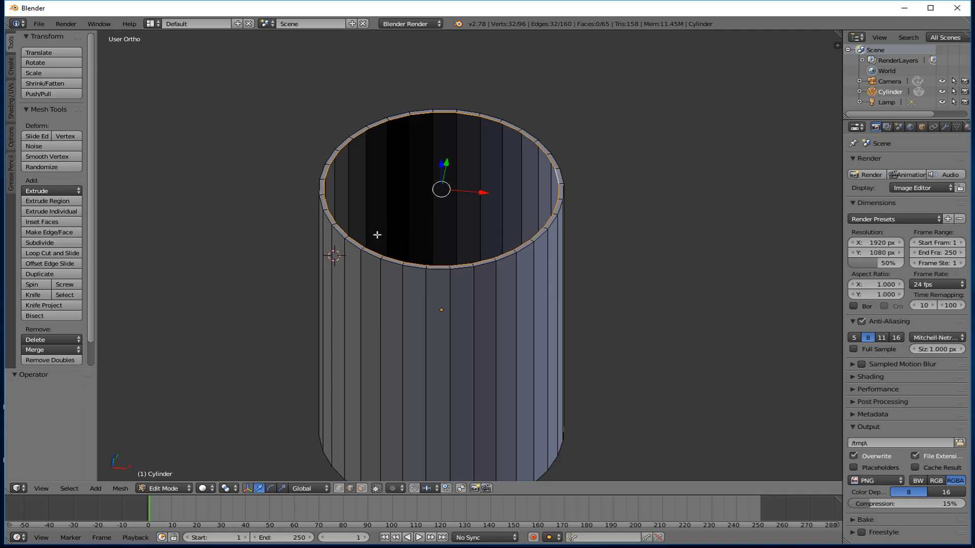
Extrude the inner rim loop in place and move the new loop about 59.657 down along Z inside the cylinder.
key(e)
click(435, 203)
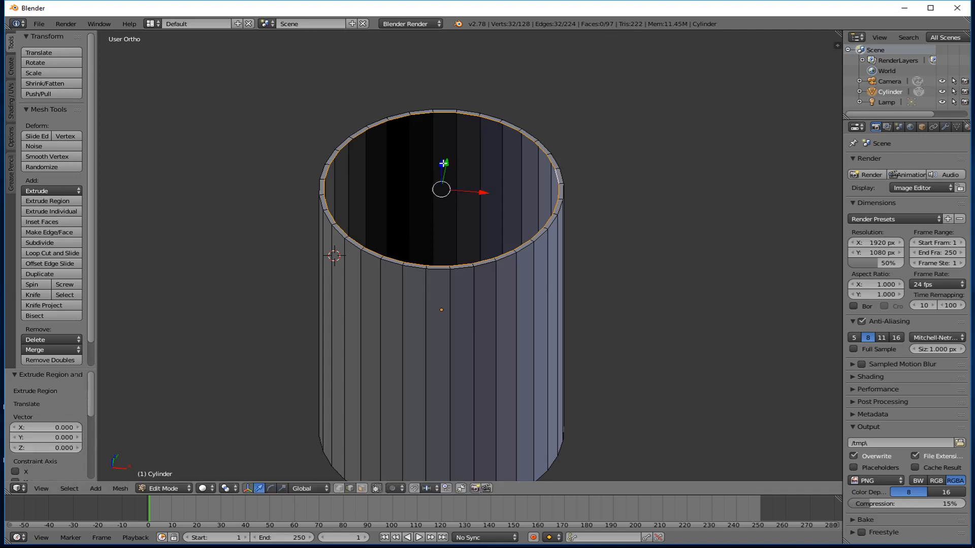
middle_drag(445, 186, 403, 177)
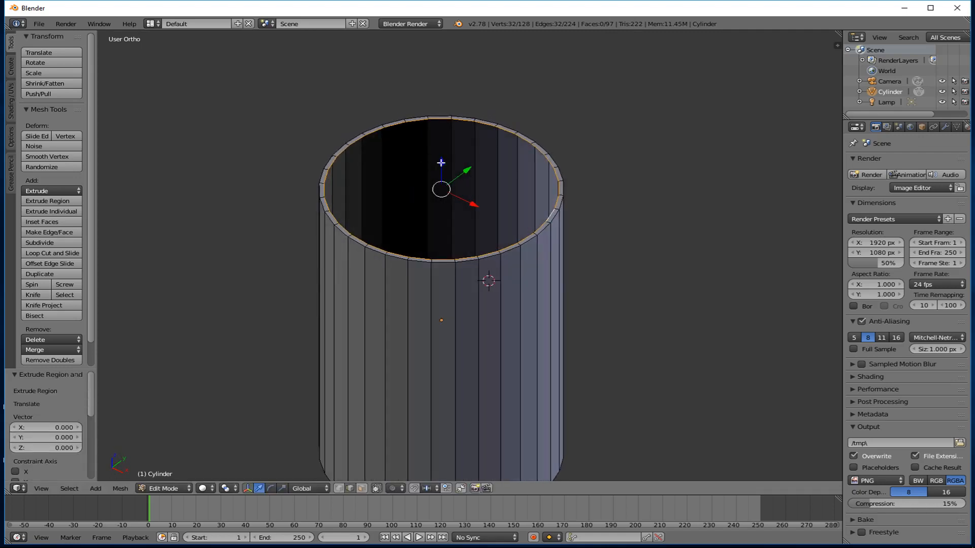
key(g)
key(z)
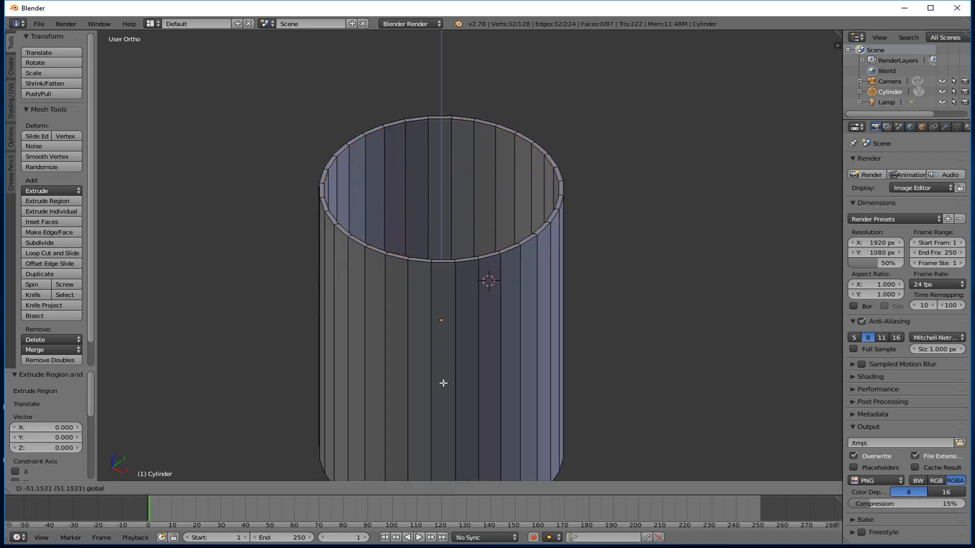
click(443, 420)
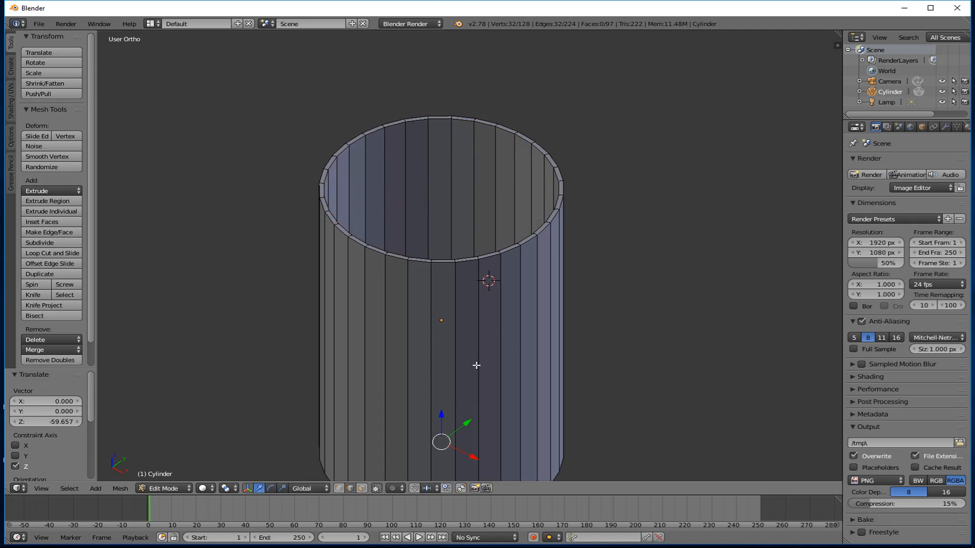
In right wireframe view, lower the inner loop about 1.638 along Z, just above the cylinder's base, and nudge it up about 0.044.
key(KP_3)
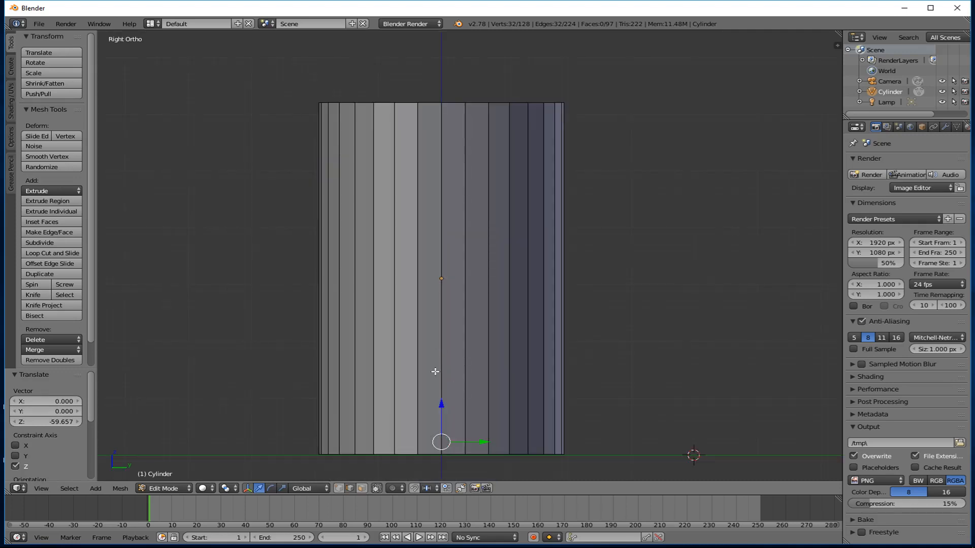
click(208, 490)
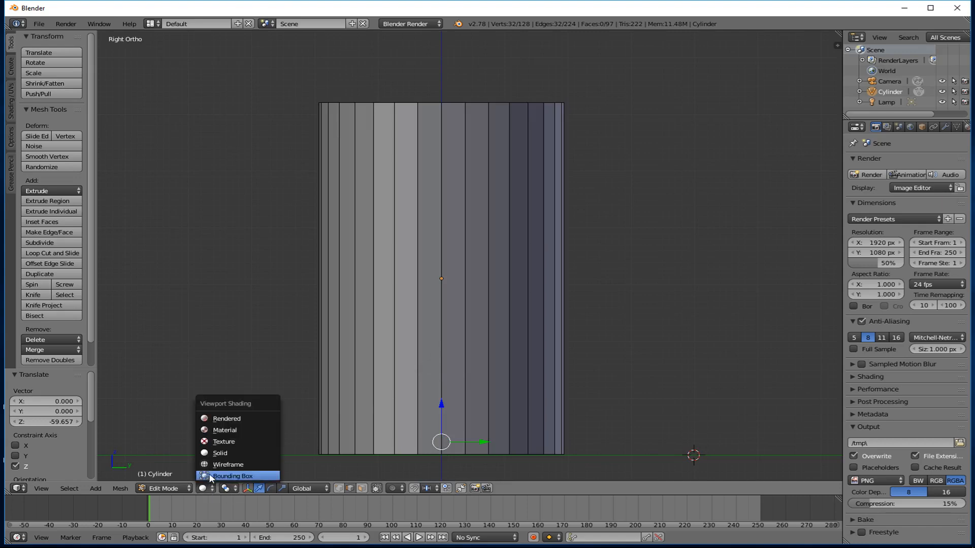
click(211, 466)
scroll(486, 437, up, 4)
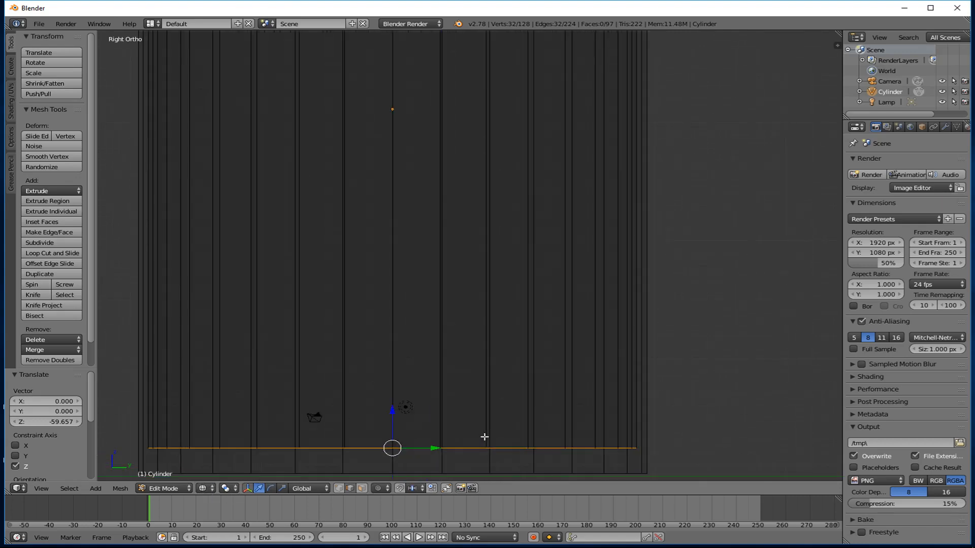
shift+middle_drag(486, 437, 516, 325)
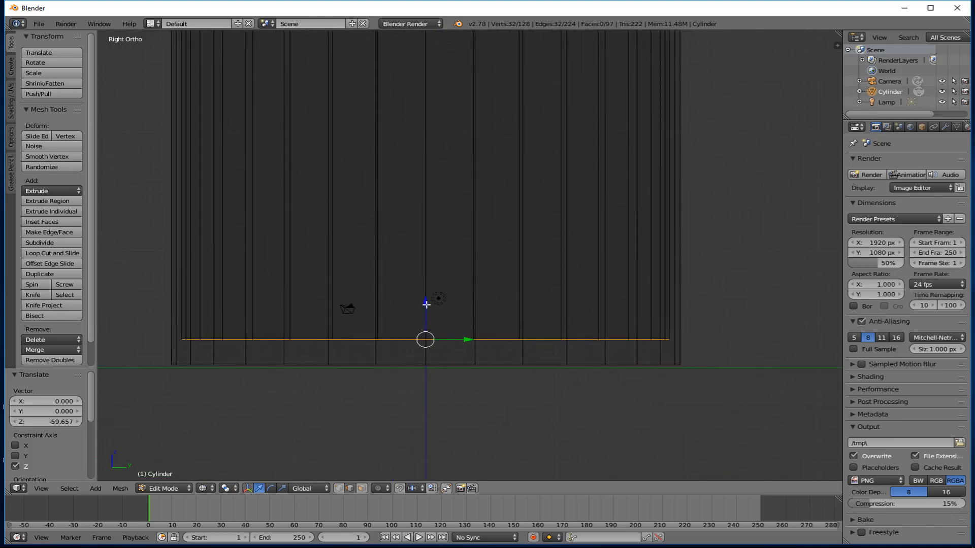
key(g)
key(z)
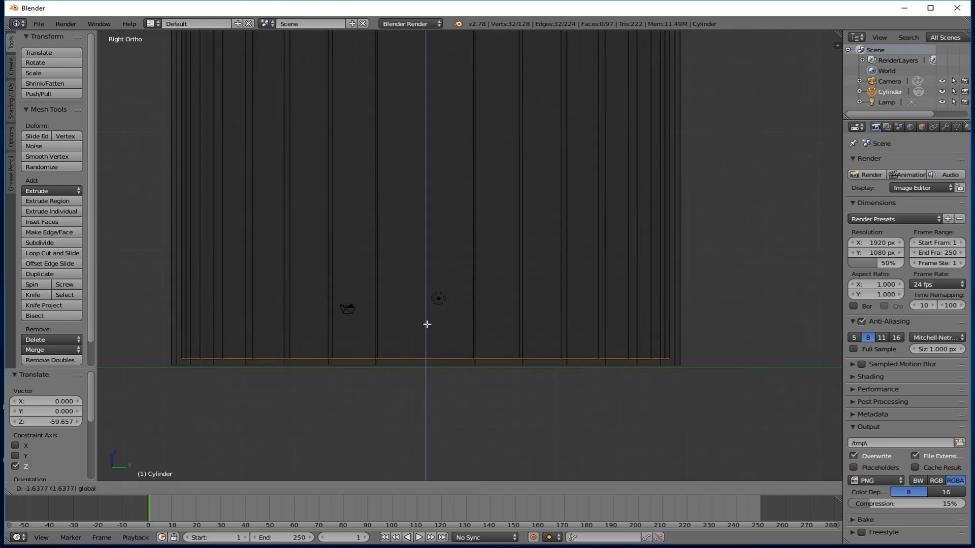
click(426, 324)
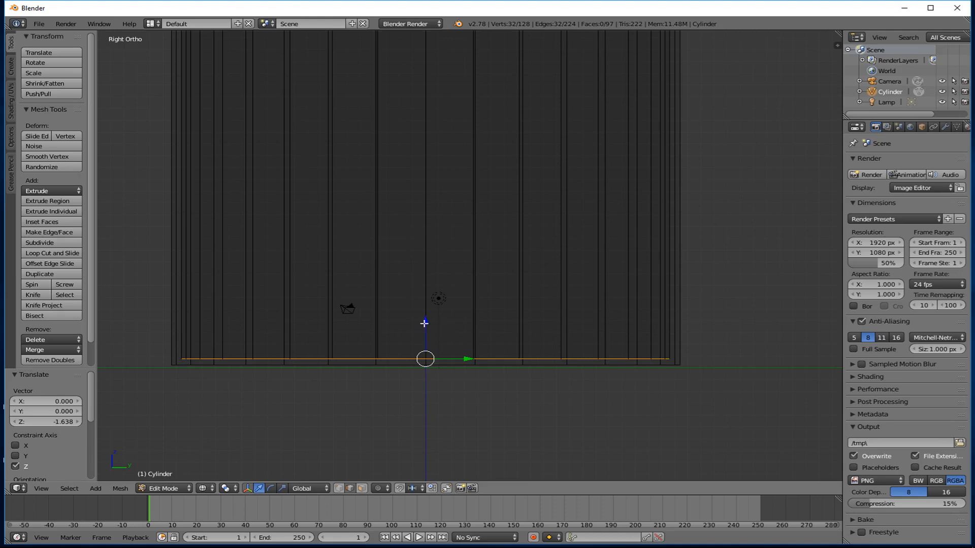
drag(424, 323, 426, 322)
In solid shading, extrude the inner bottom loop in place and scale the new loop inward to about 0.584.
scroll(478, 261, down, 4)
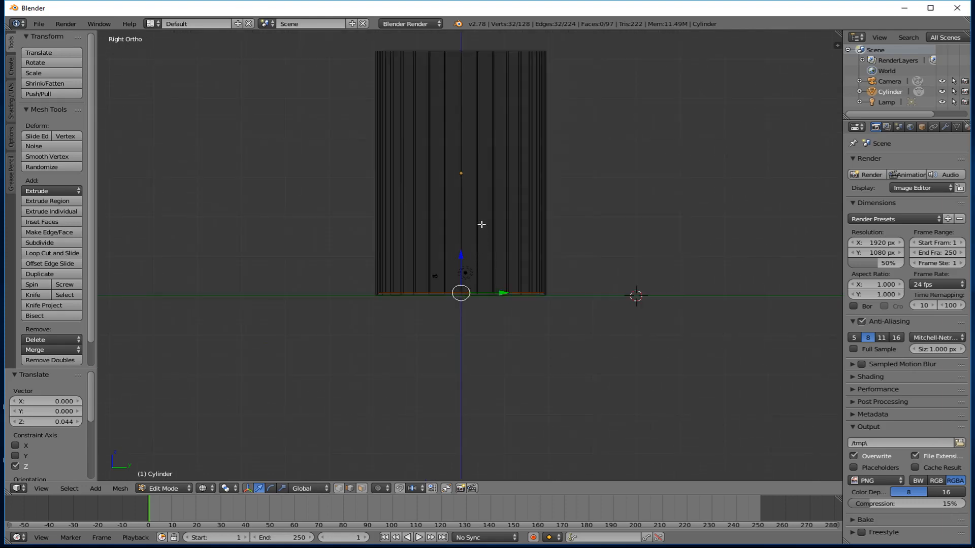
mouse_move(480, 224)
middle_down()
mouse_move(462, 331)
mouse_move(426, 292)
middle_up()
key(z)
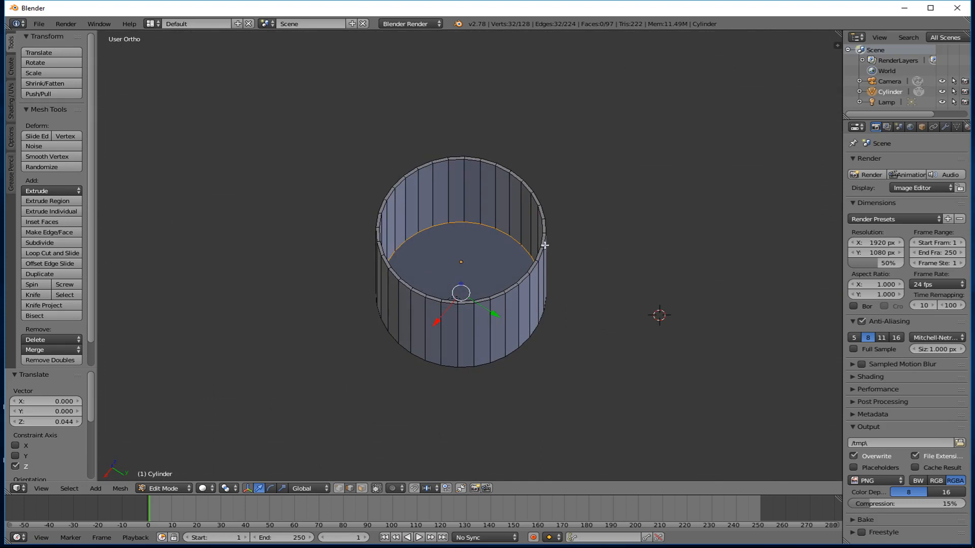
scroll(432, 280, up, 3)
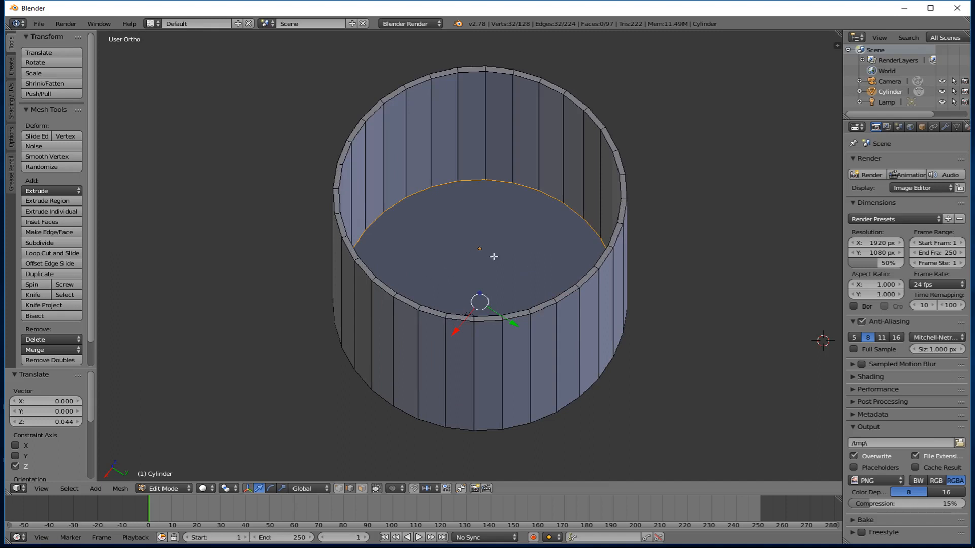
shift+middle_drag(494, 257, 465, 296)
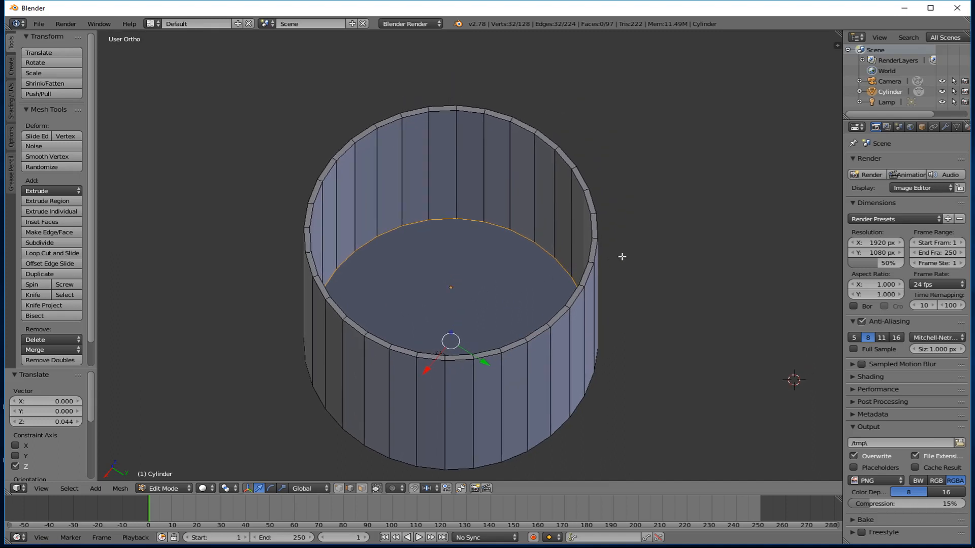
key(e)
right_click(622, 257)
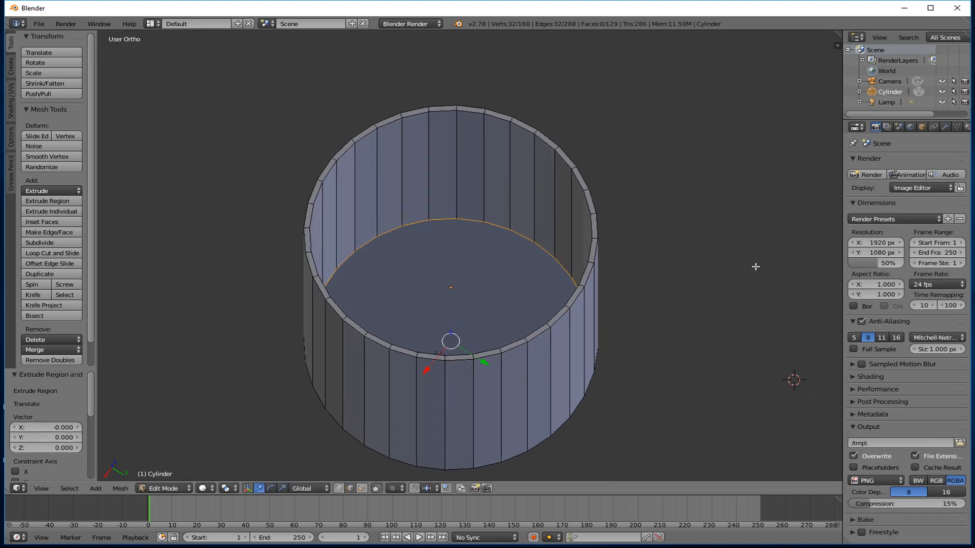
key(s)
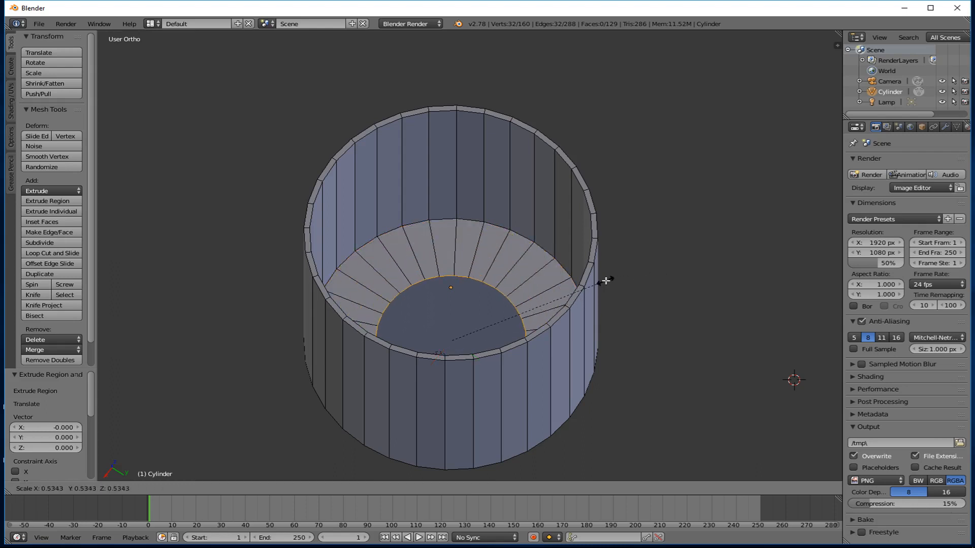
click(622, 279)
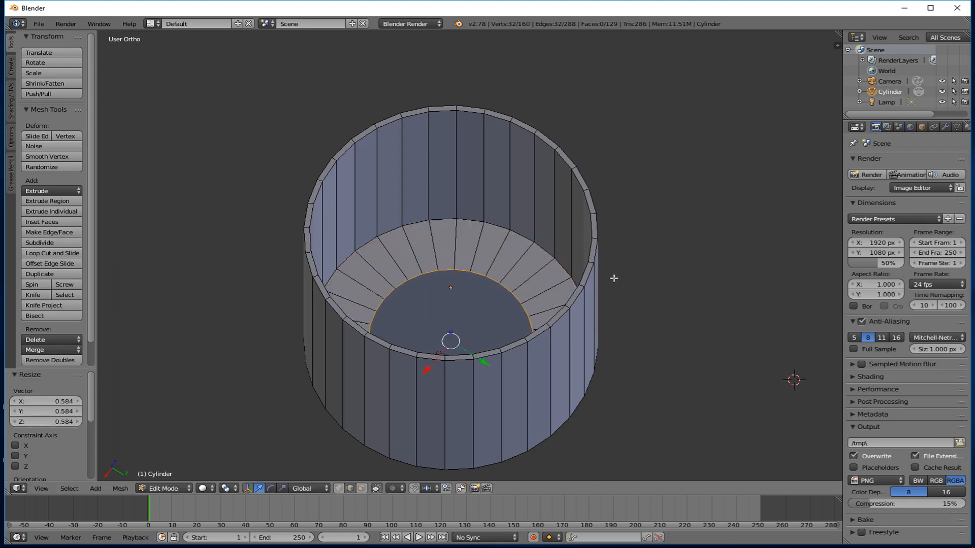
Extrude the inner floor loop in place again and scale the new loop to about 0.386, followed by a further scale of about 0.279.
middle_drag(555, 277, 508, 294)
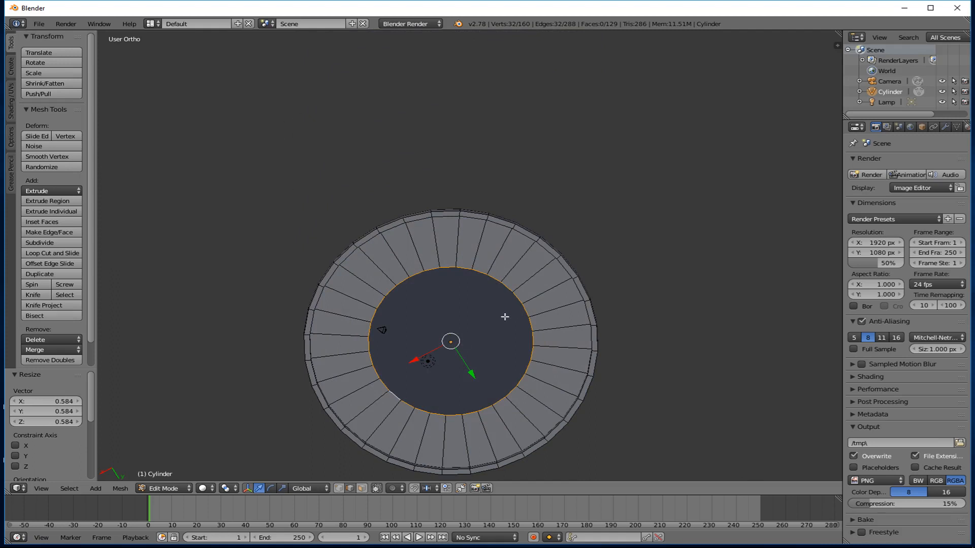
key(e)
right_click(655, 309)
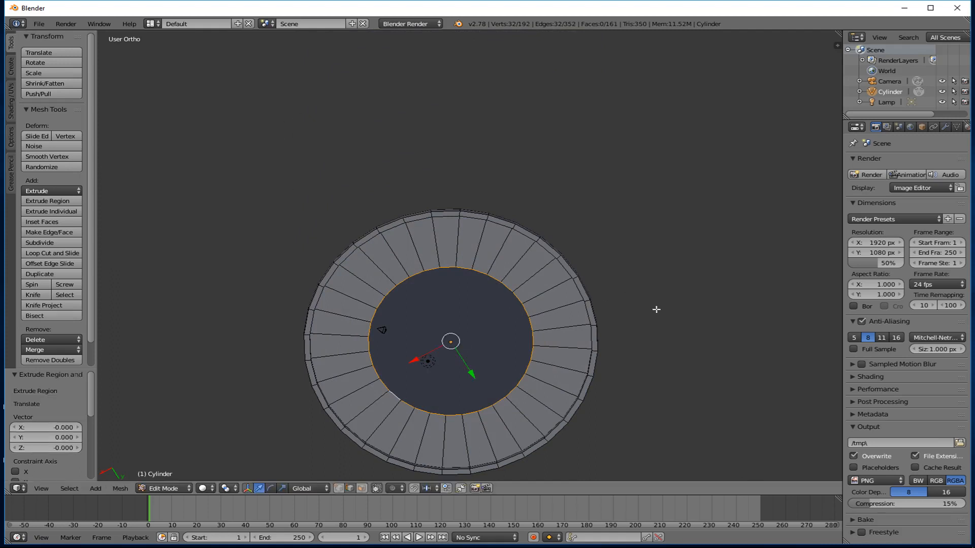
key(s)
click(550, 308)
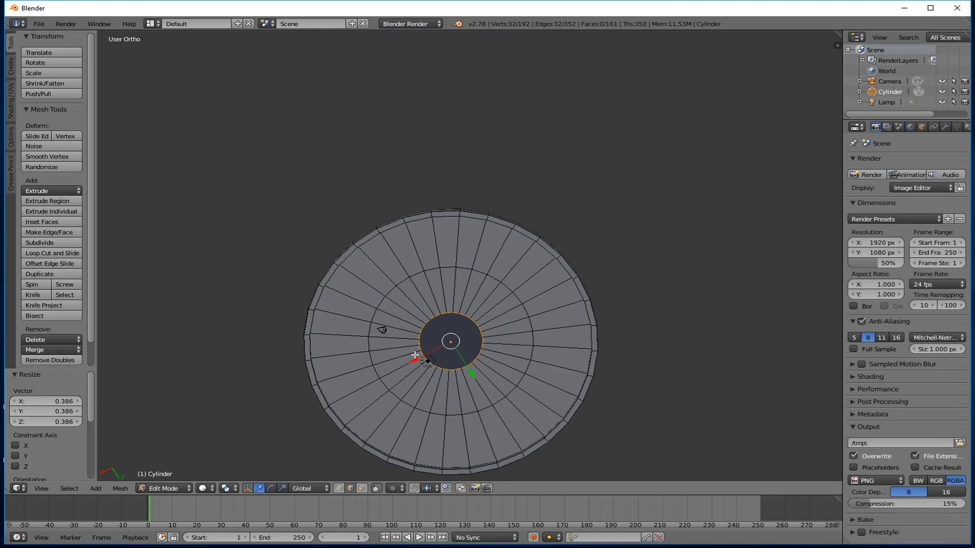
key(s)
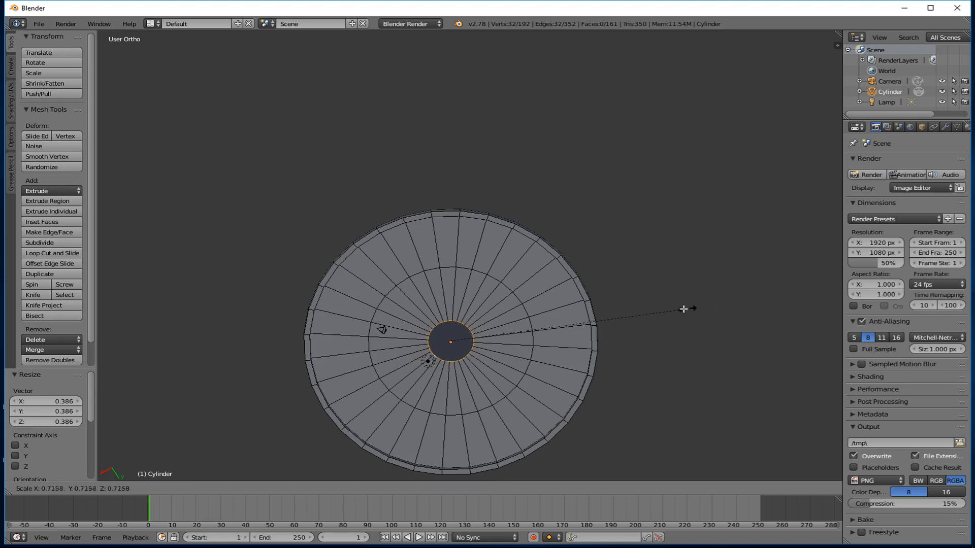
click(541, 317)
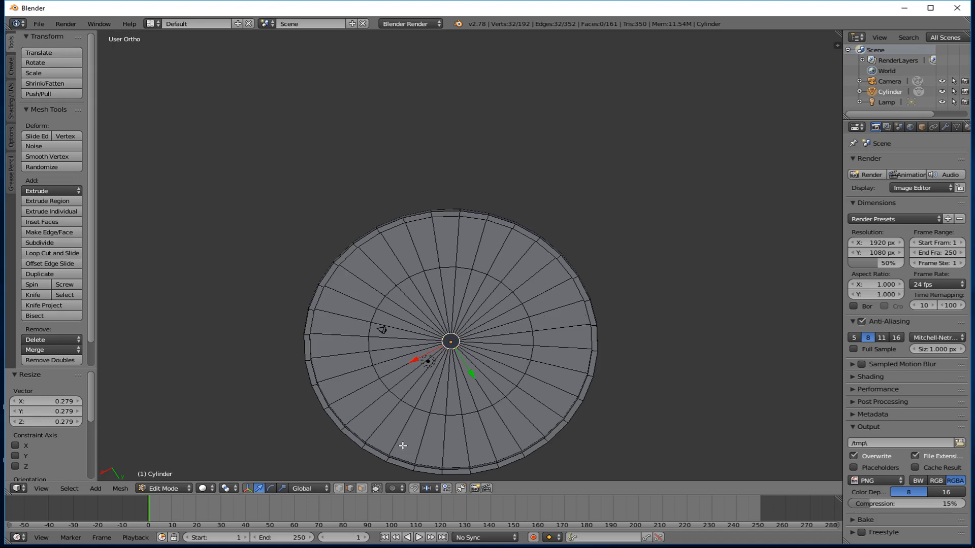
Merge the small loop of vertices in the middle of the inner floor at center.
middle_drag(445, 378, 414, 360)
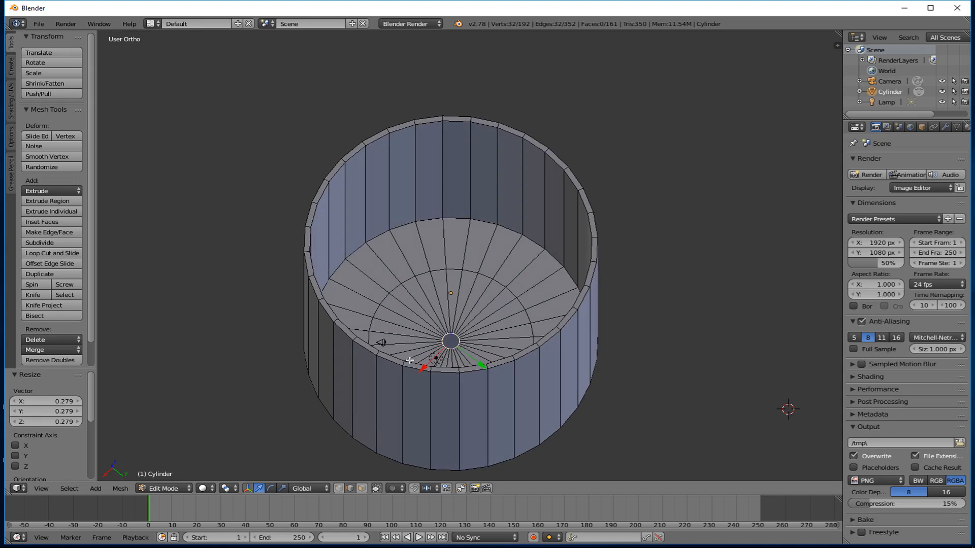
click(115, 487)
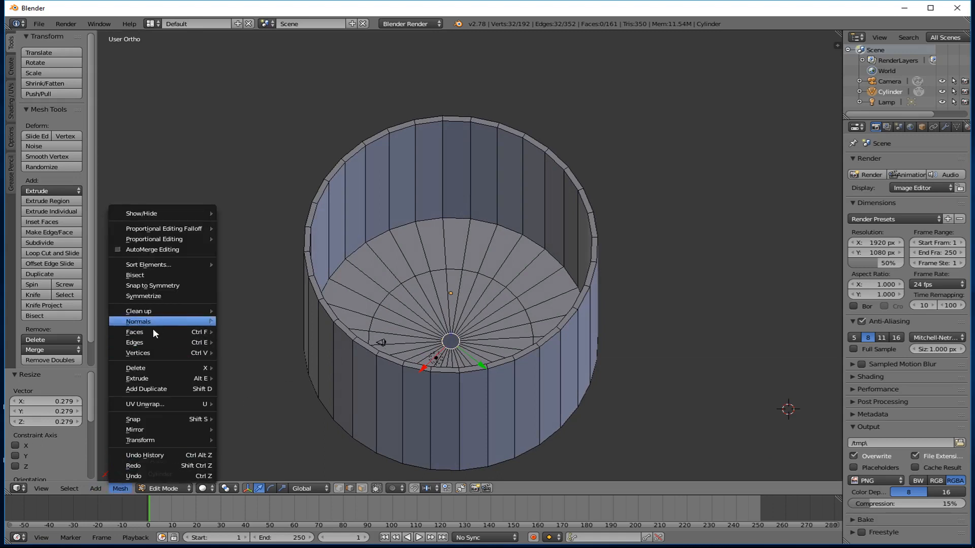
mouse_move(153, 352)
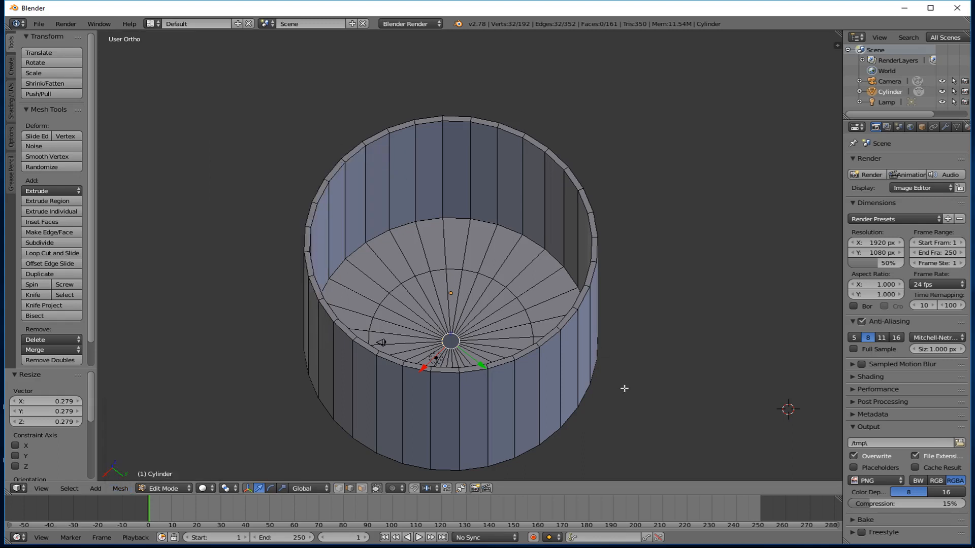
key(alt+m)
key(alt+m)
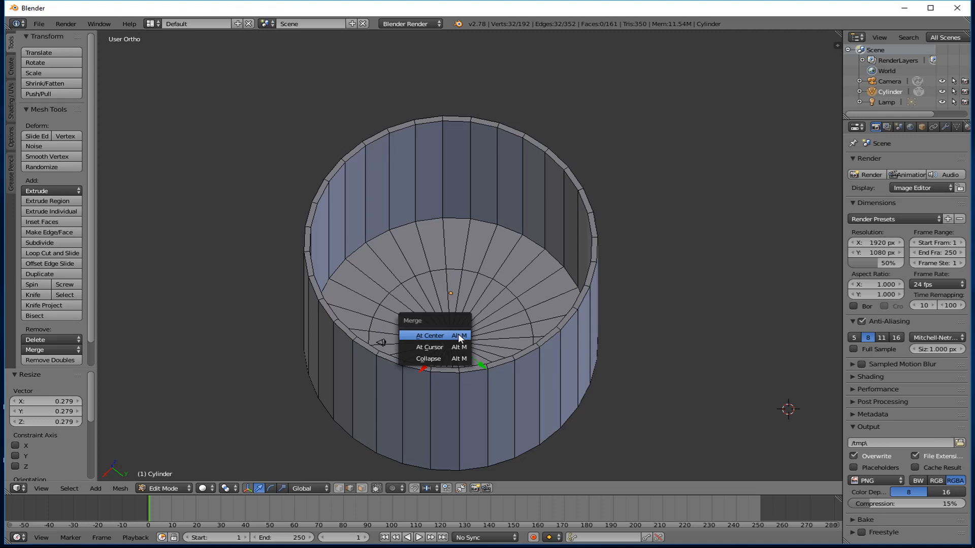
click(460, 337)
Delete the cylinder's outer bottom face with the Only Faces option, using face select mode, and switch to edge select mode.
middle_drag(482, 323, 464, 208)
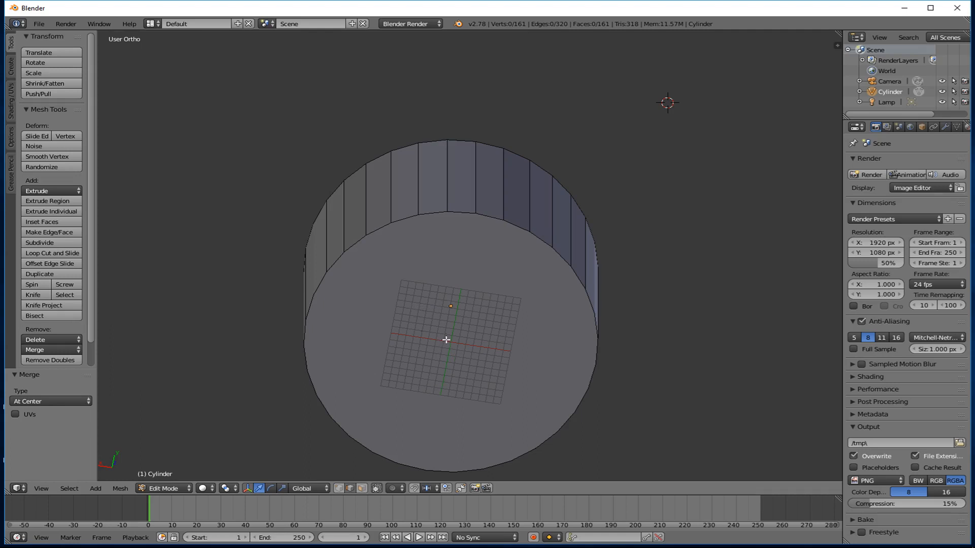
click(362, 489)
right_click(451, 390)
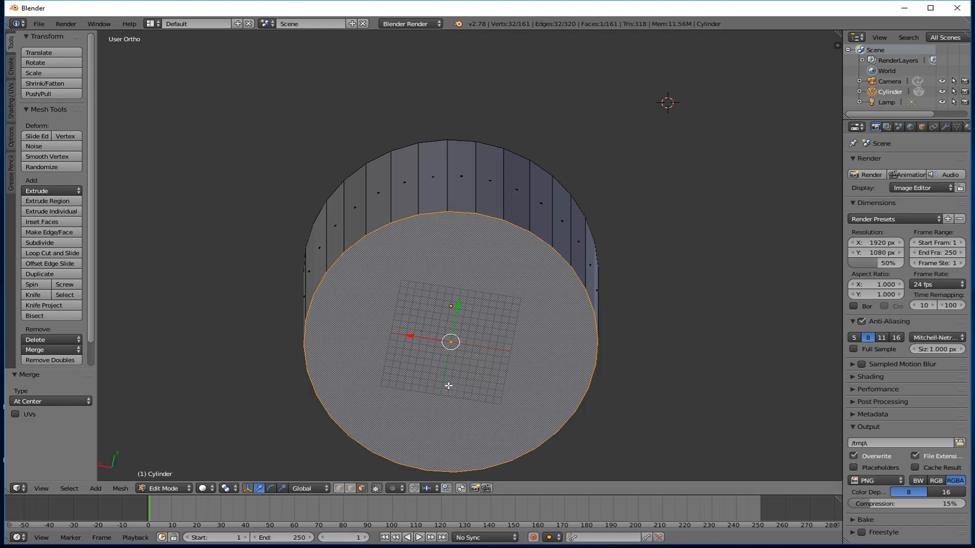
key(x)
click(449, 386)
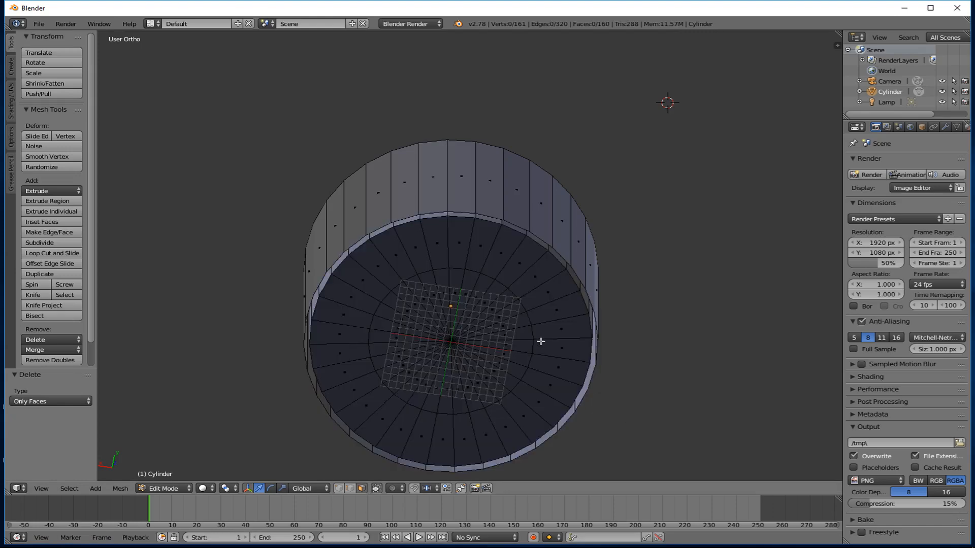
middle_drag(541, 342, 528, 386)
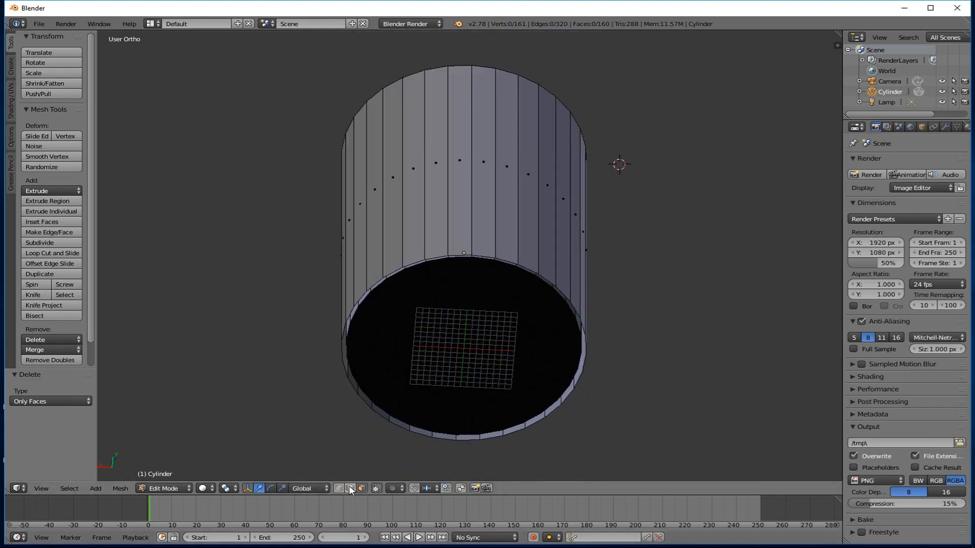
click(350, 488)
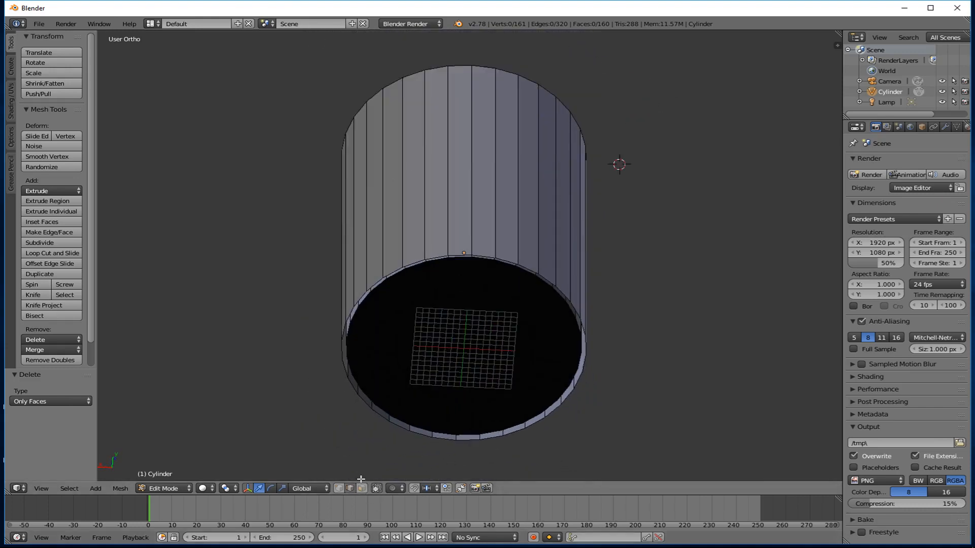
Select the cylinder's outer bottom edge loop, extrude it in place and scale the new loop inward to about 0.451.
alt+right_click(424, 437)
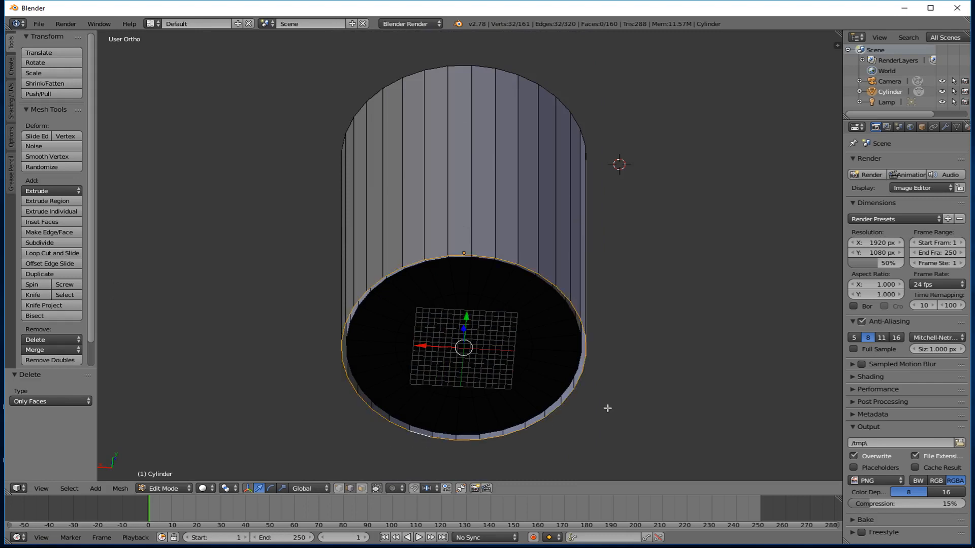
key(e)
right_click(681, 386)
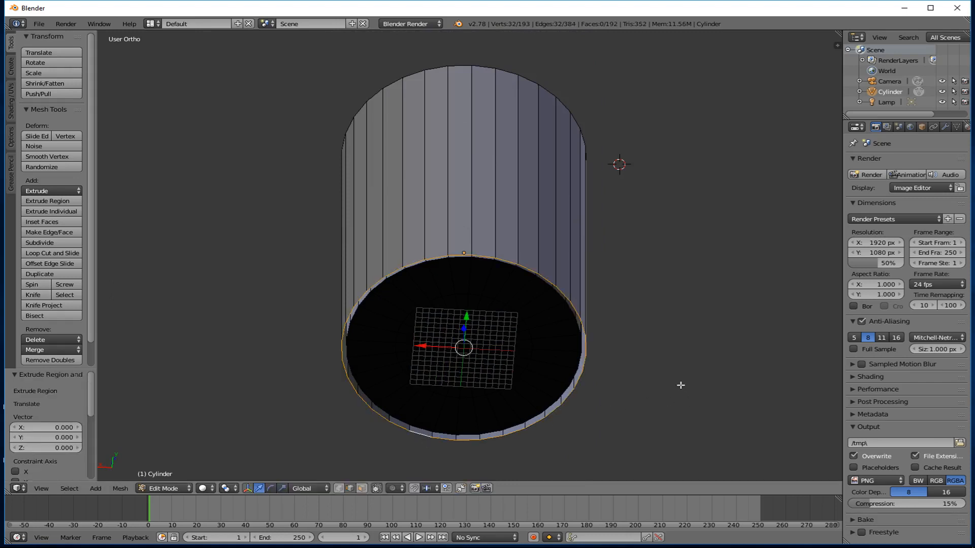
key(s)
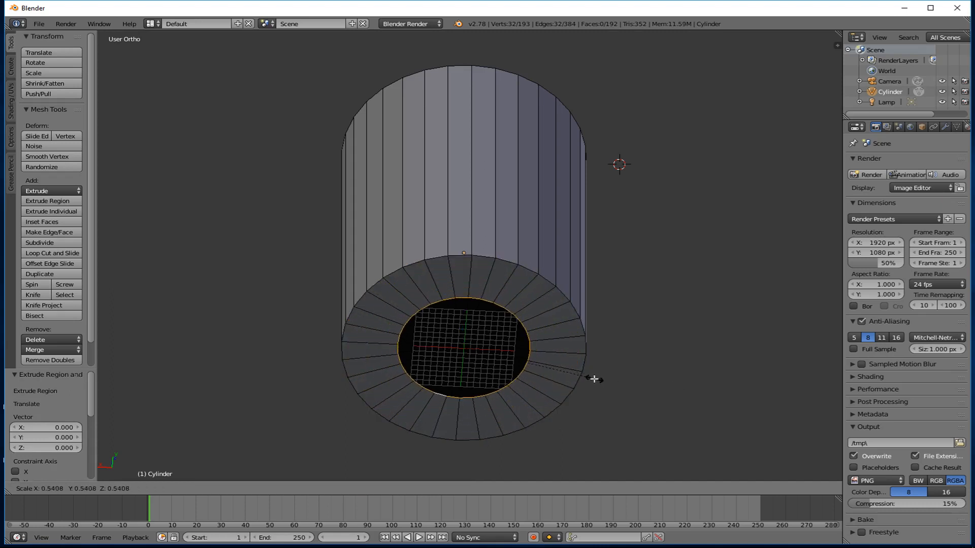
click(572, 379)
Extrude the underside's inner loop in place again, scale it inward to a small ring and merge its vertices at center.
key(e)
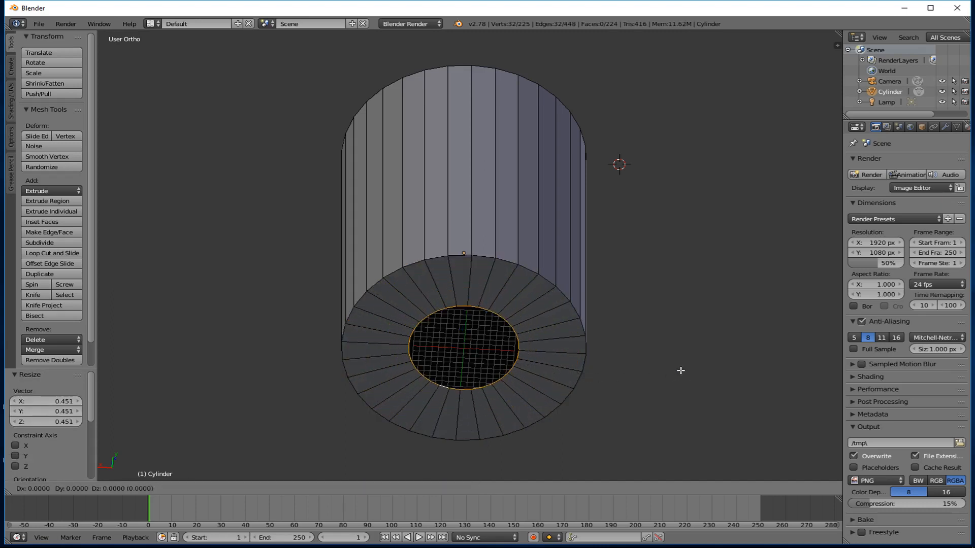
right_click(681, 371)
key(s)
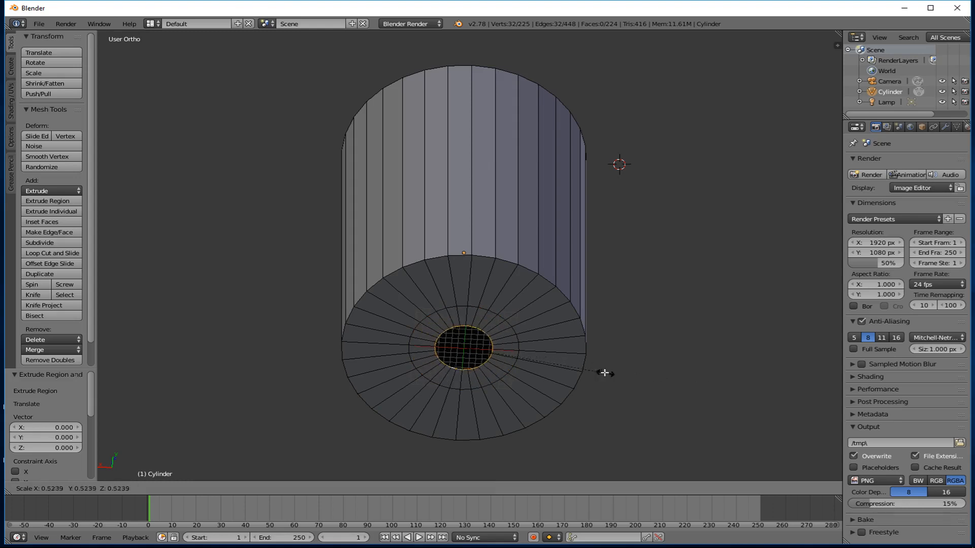
click(583, 370)
key(alt+m)
click(582, 369)
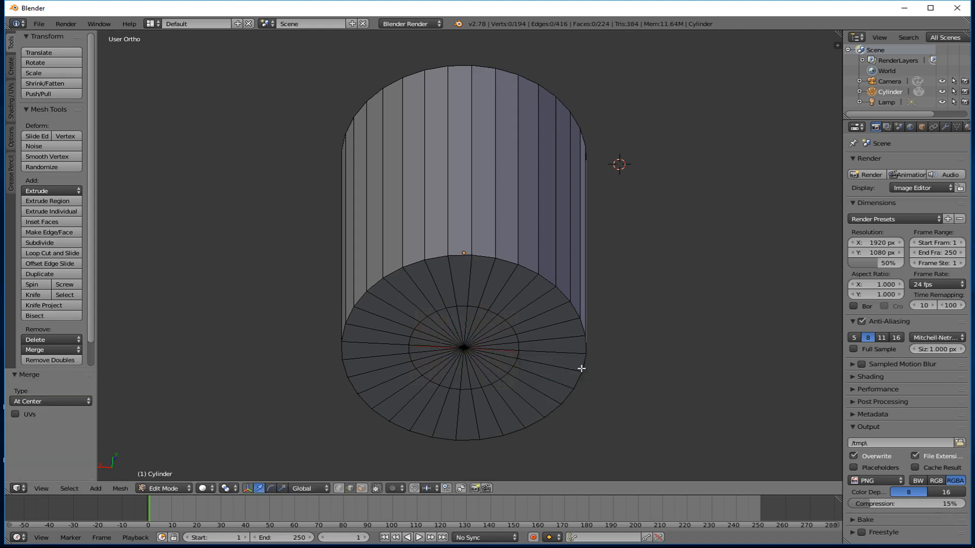
Try subdividing the entire cup mesh with one cut, undo the subdivision and clear the selection.
mouse_move(523, 344)
middle_down()
mouse_move(622, 335)
mouse_move(573, 305)
mouse_move(557, 435)
mouse_move(567, 37)
mouse_move(555, 384)
mouse_move(532, 339)
middle_up()
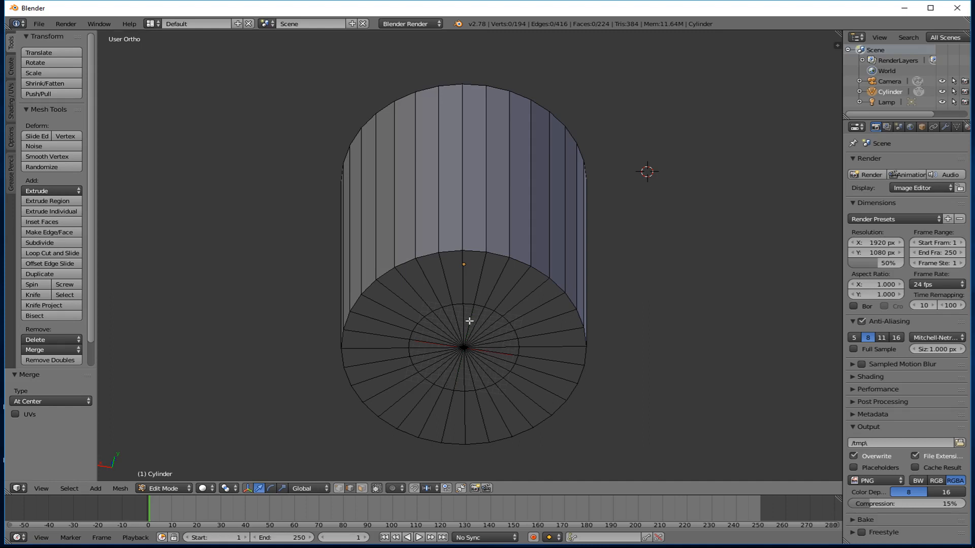
middle_drag(467, 322, 416, 377)
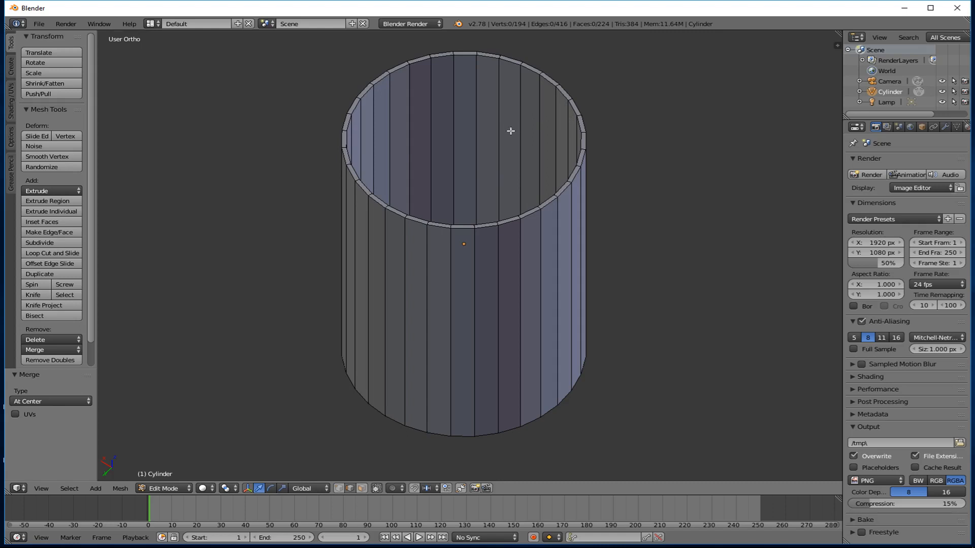
mouse_move(516, 153)
middle_down()
mouse_move(414, 174)
mouse_move(471, 147)
mouse_move(528, 148)
mouse_move(517, 155)
middle_up()
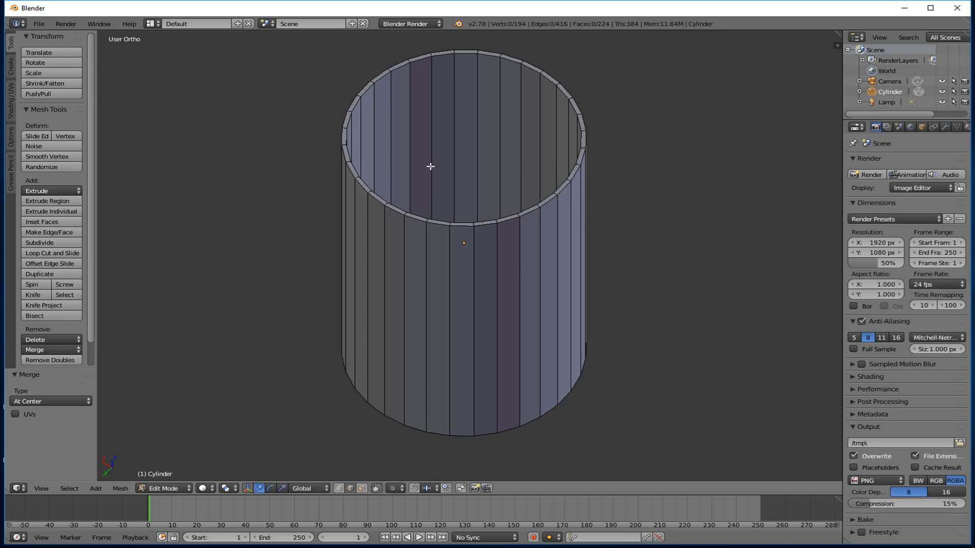
key(a)
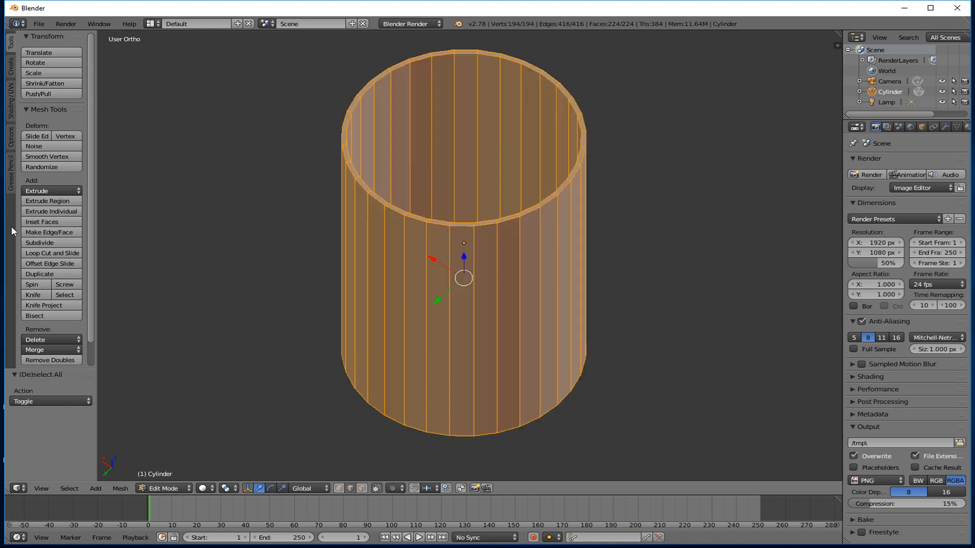
click(33, 244)
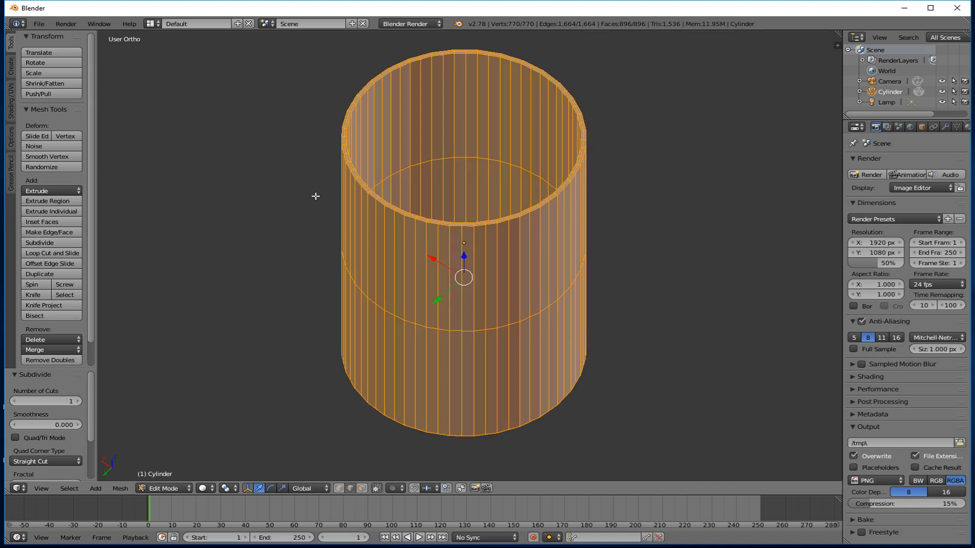
key(ctrl+z)
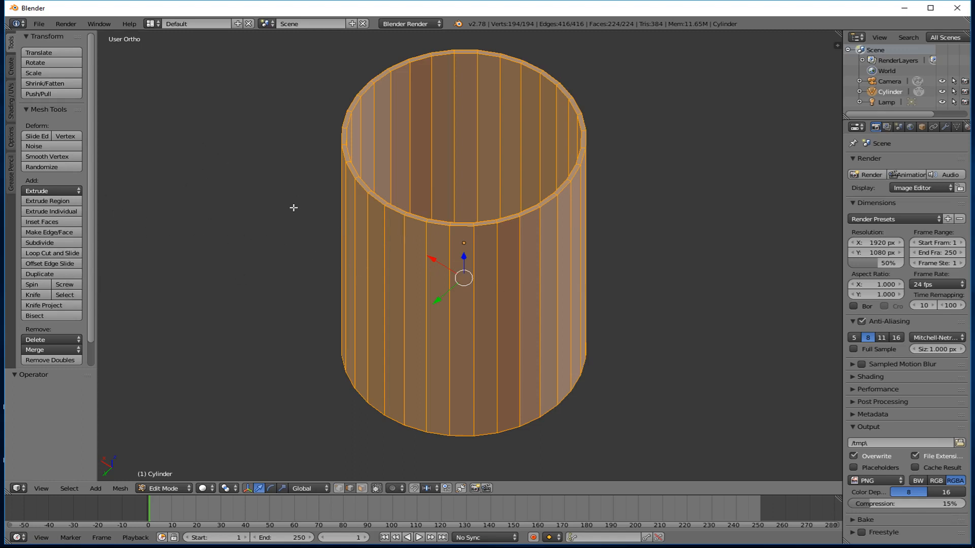
key(a)
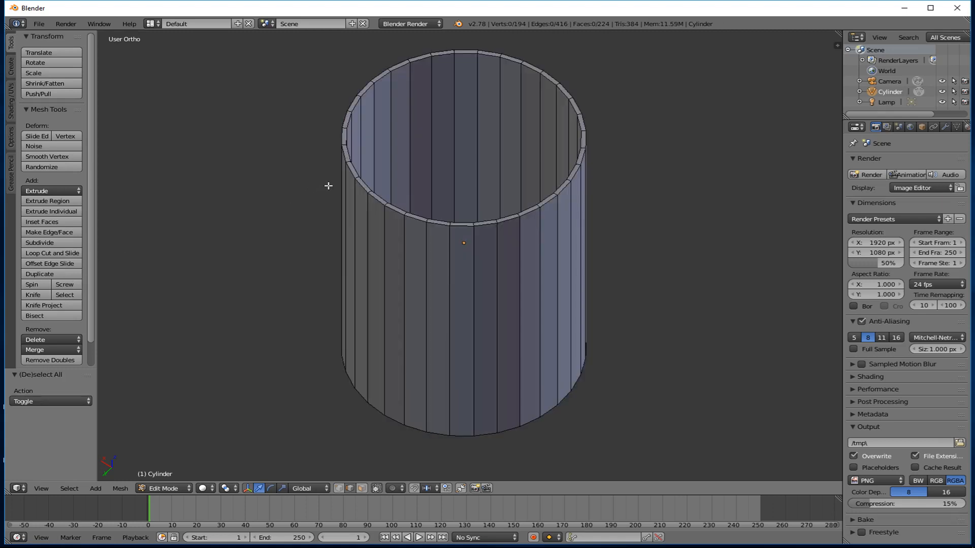
In face select mode and top view, select every other face around the cup's top rim.
scroll(447, 181, up, 2)
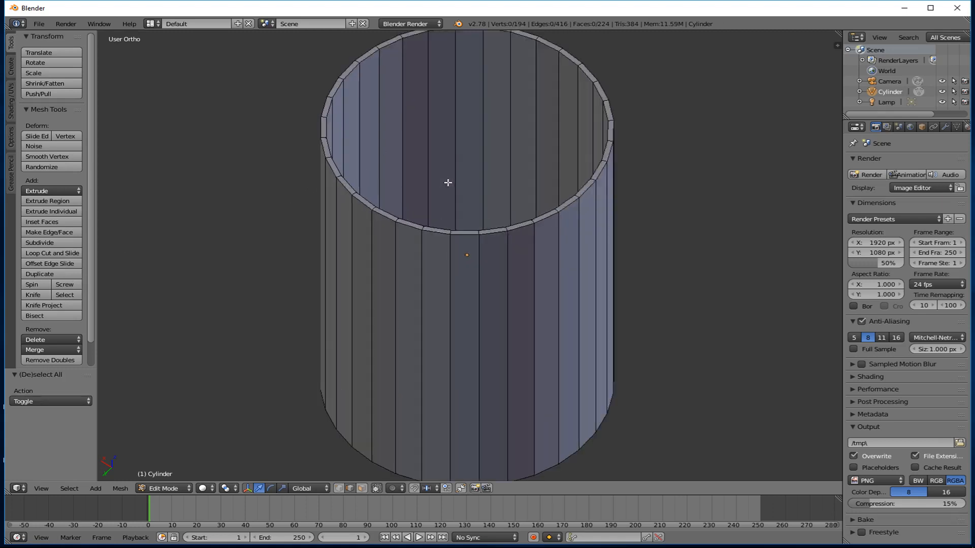
shift+middle_drag(451, 179, 422, 258)
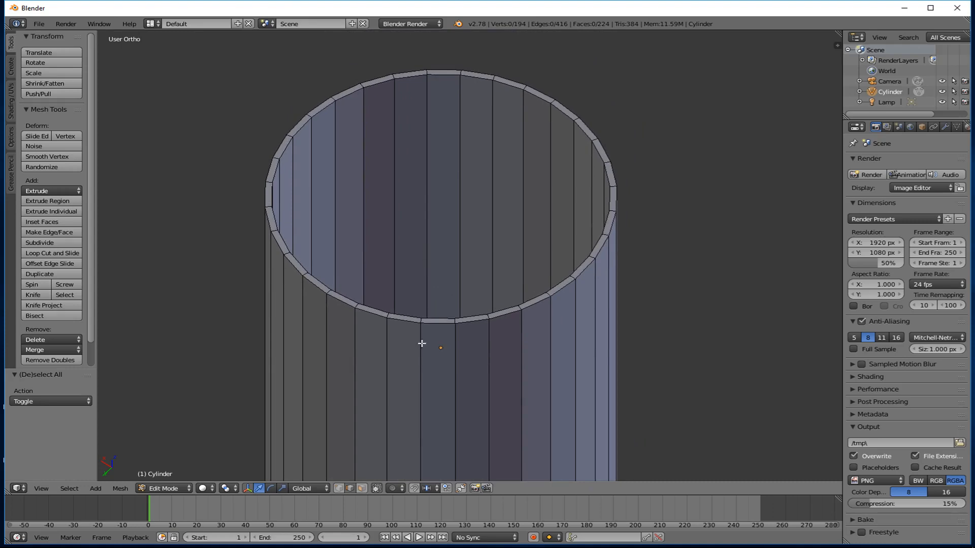
click(363, 487)
key(KP_7)
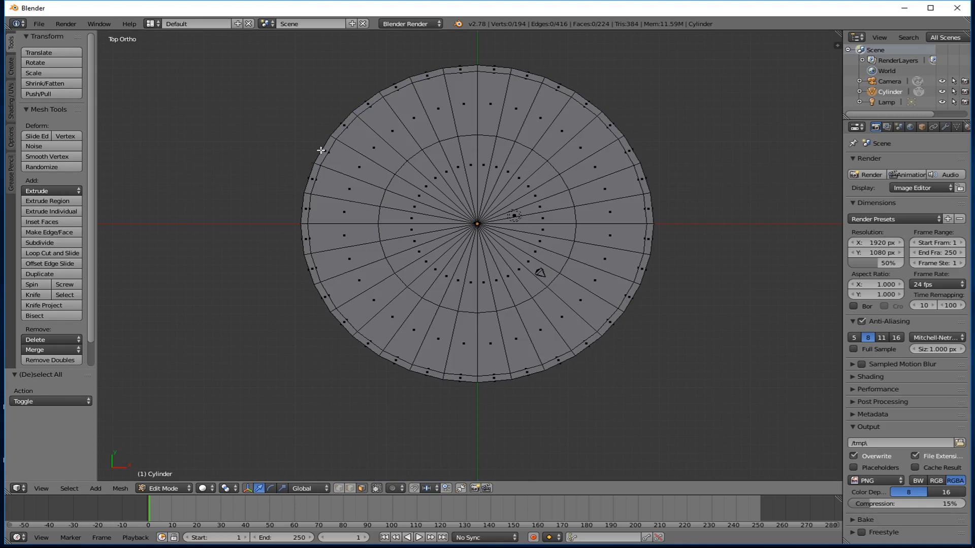
right_click(460, 70)
shift+right_click(522, 75)
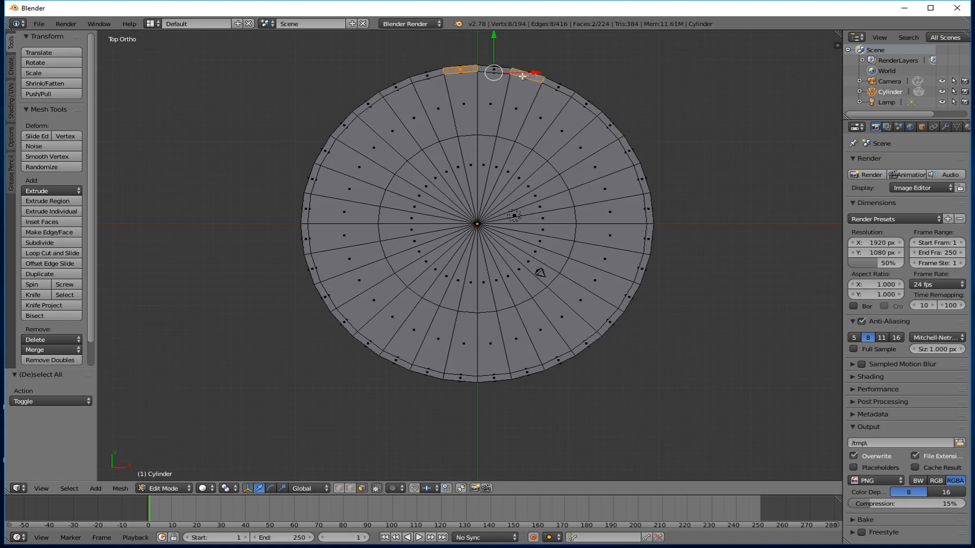
shift+right_click(586, 105)
shift+right_click(625, 151)
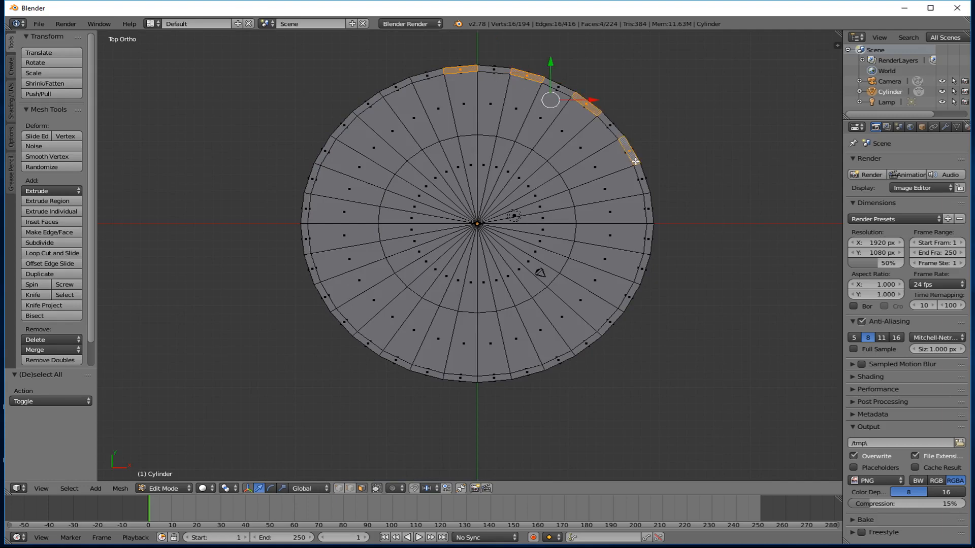
shift+right_click(647, 209)
shift+right_click(642, 265)
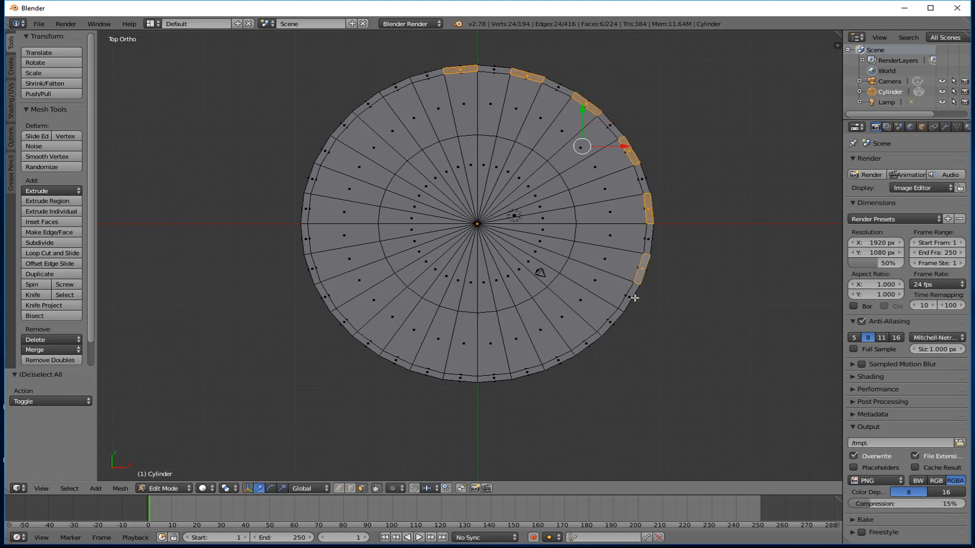
shift+right_click(610, 321)
shift+right_click(561, 357)
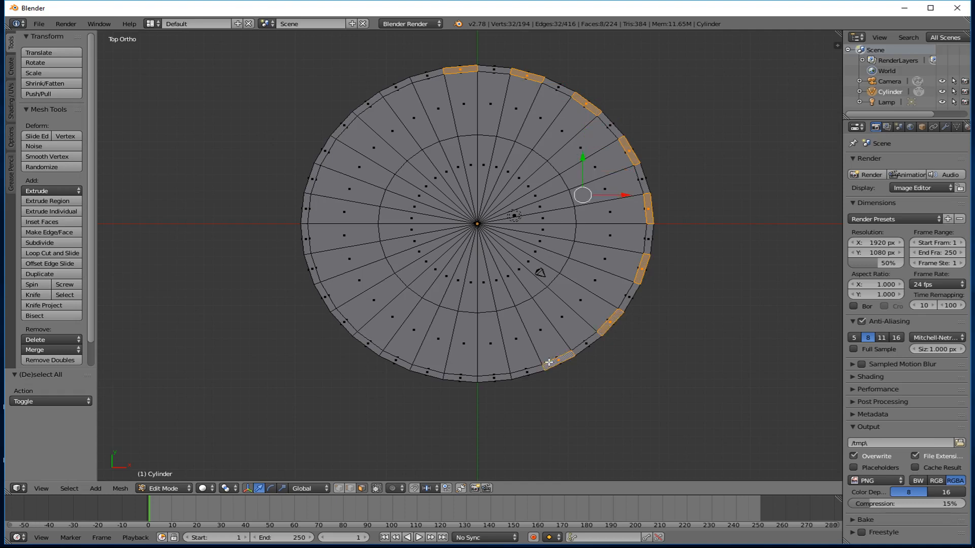
shift+right_click(496, 376)
shift+right_click(434, 373)
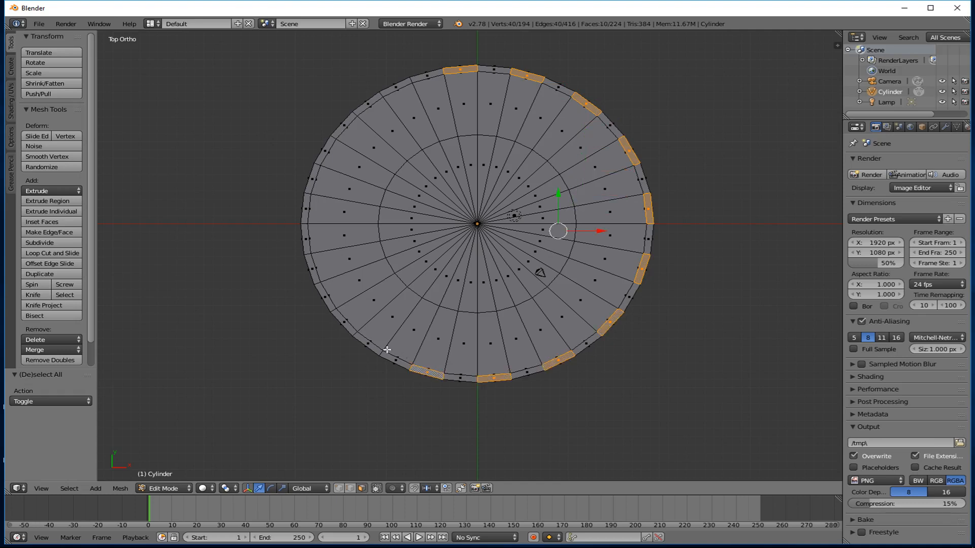
shift+right_click(373, 345)
shift+right_click(325, 301)
shift+right_click(305, 244)
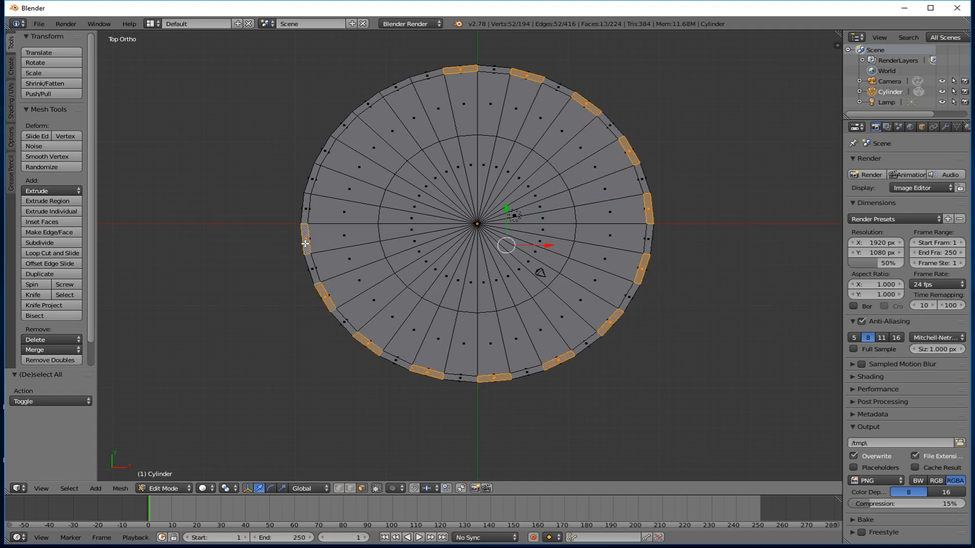
shift+right_click(308, 181)
shift+right_click(341, 127)
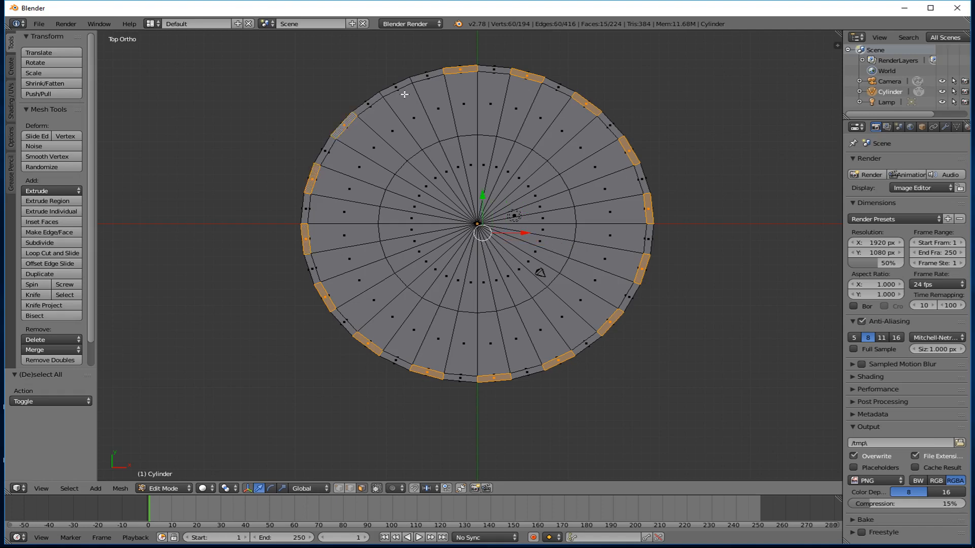
shift+right_click(405, 85)
Try moving the selected rim faces down along Z by about 16.157, and undo the move.
middle_drag(420, 239, 408, 193)
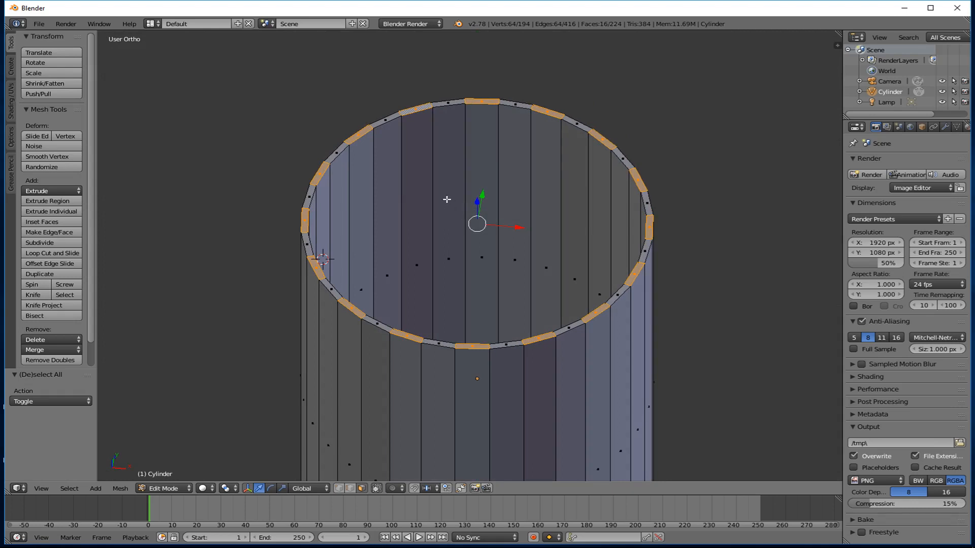
middle_drag(447, 200, 450, 170)
key(g)
key(z)
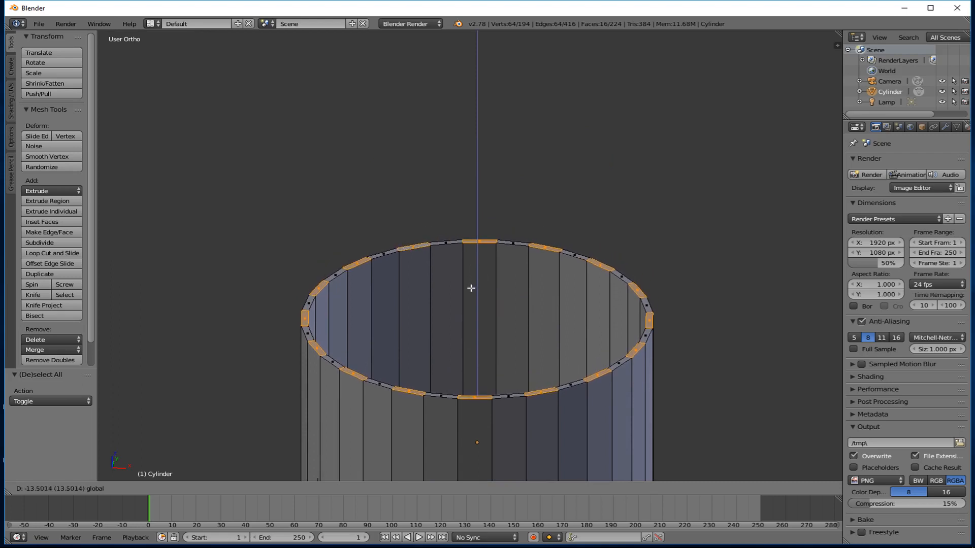
click(471, 306)
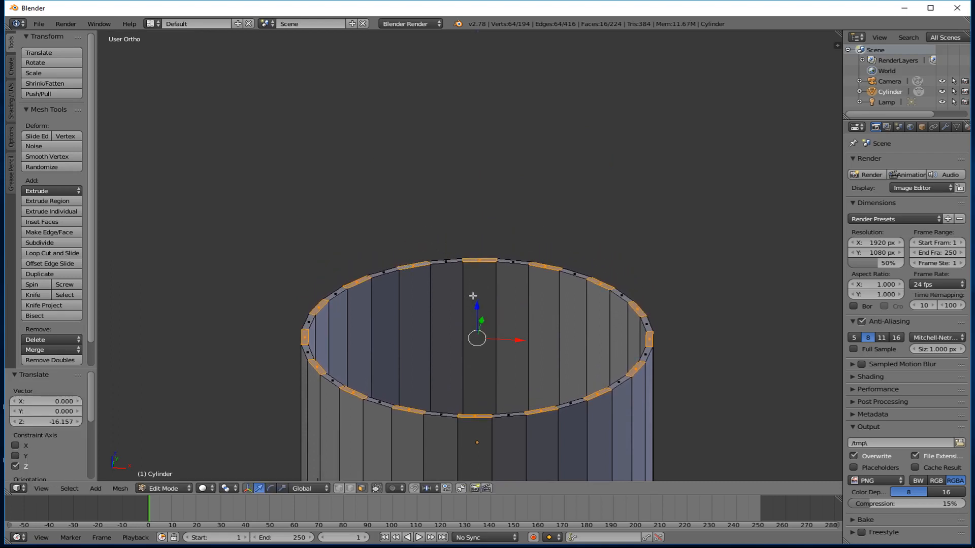
key(ctrl+z)
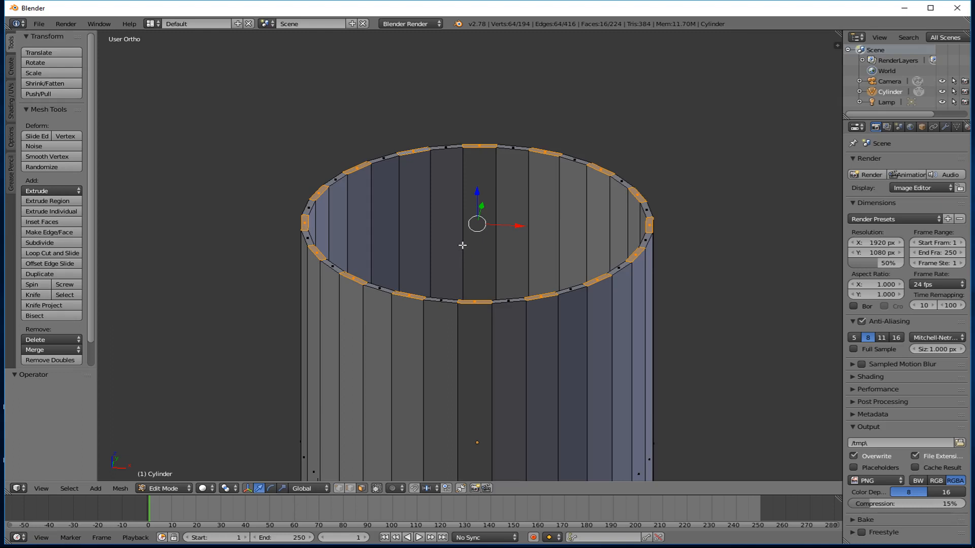
Extrude the alternating rim faces upward by about 3.468, check the shape in Object Mode and return to Edit Mode.
key(e)
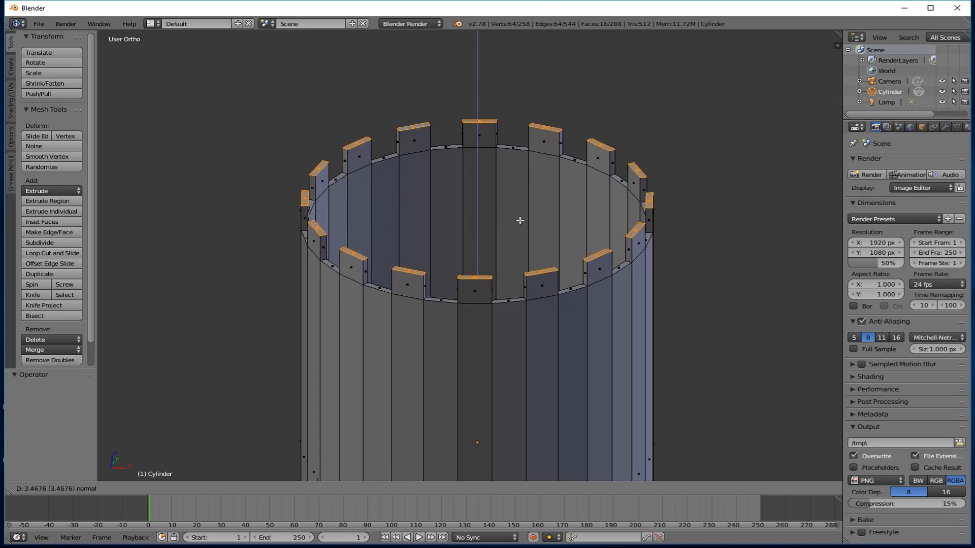
click(520, 221)
middle_drag(519, 221, 529, 239)
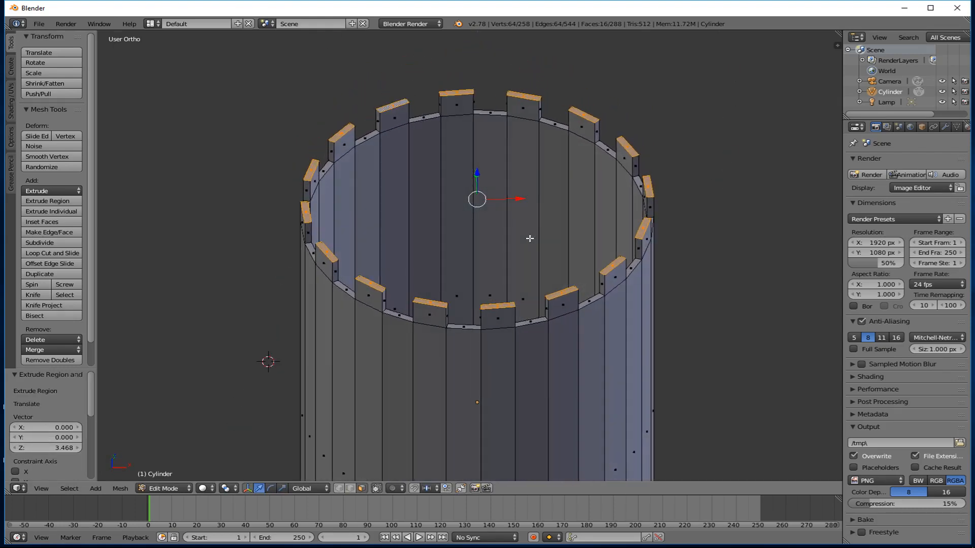
scroll(529, 237, down, 3)
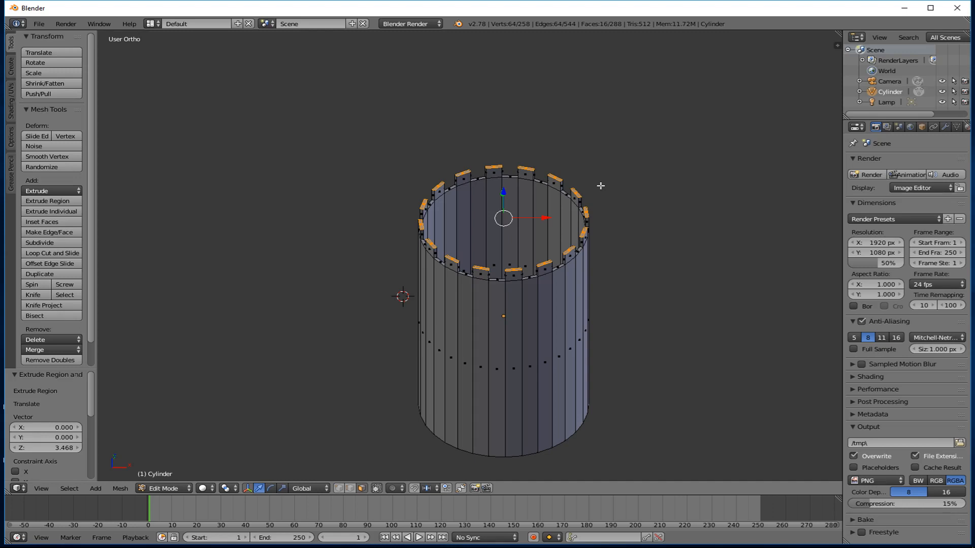
key(Tab)
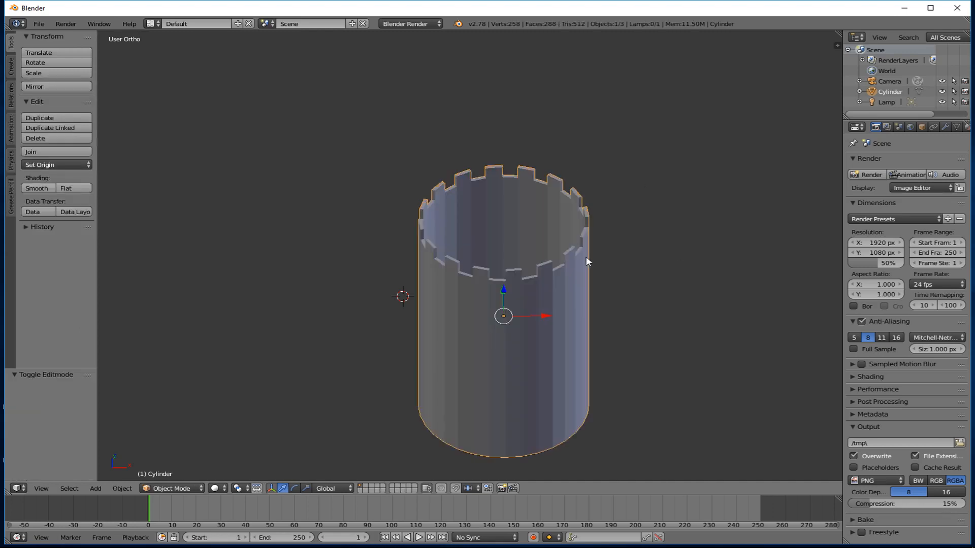
middle_drag(587, 260, 584, 232)
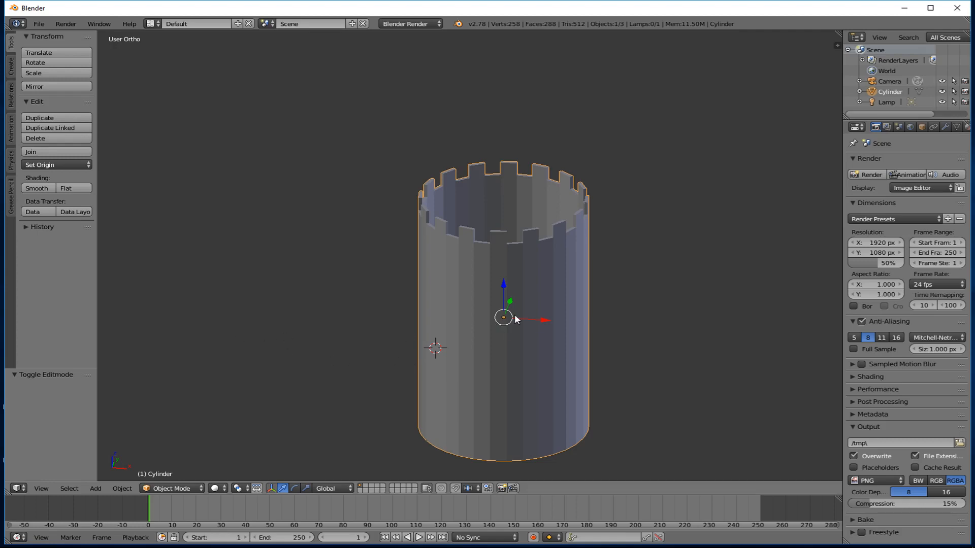
key(Tab)
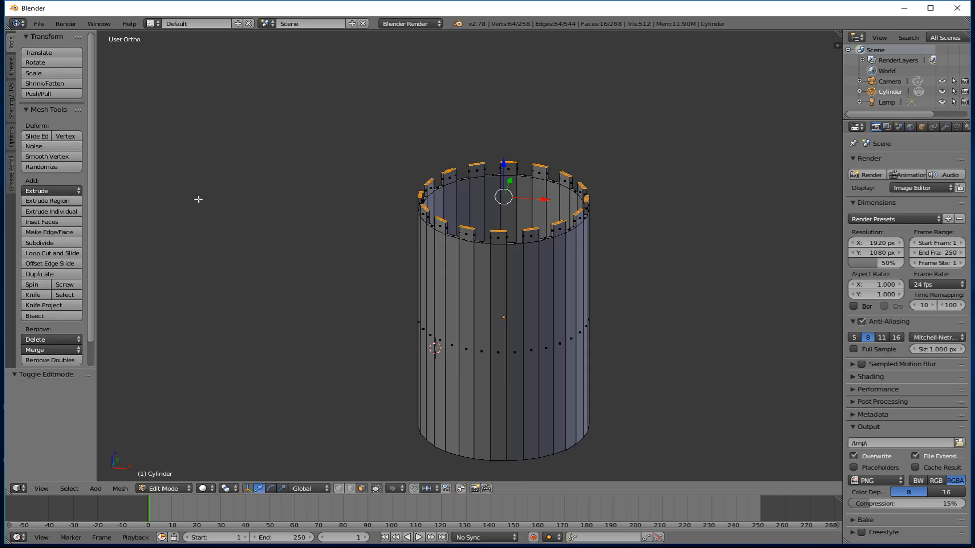
Try subdividing the whole castle-tower mesh with one cut, and undo the subdivision.
key(a)
key(a)
click(29, 243)
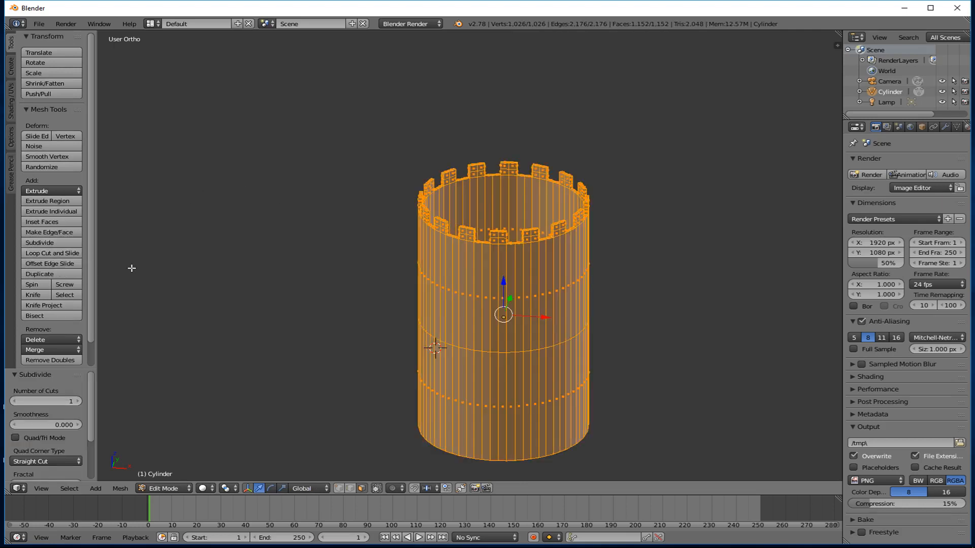
key(ctrl+z)
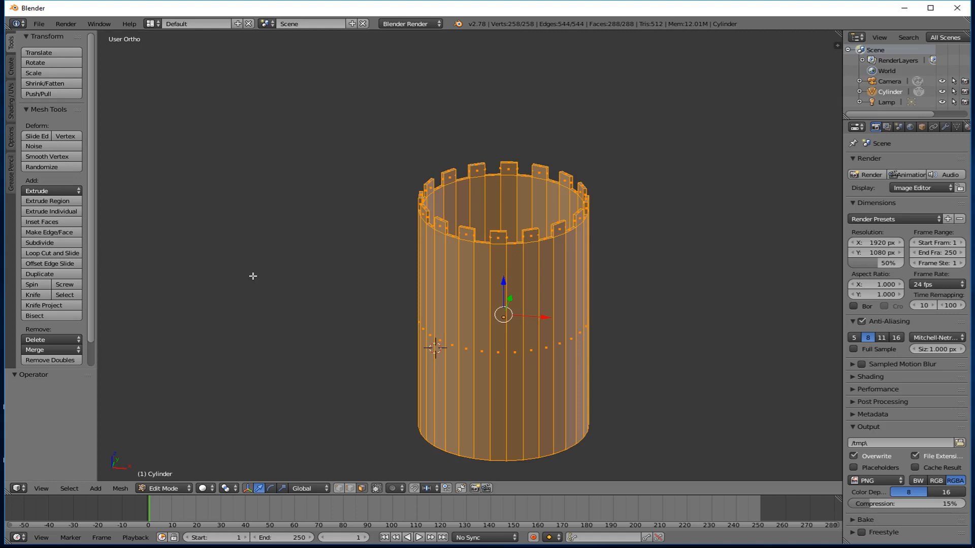
In Object Mode and top view, place the 3D cursor at the tower's centre and add a new mesh cylinder there.
key(Tab)
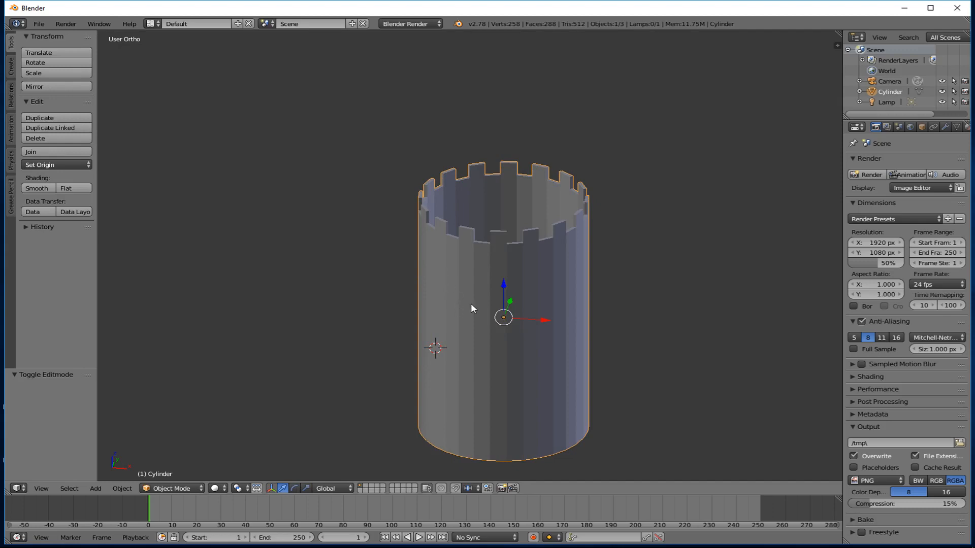
key(KP_7)
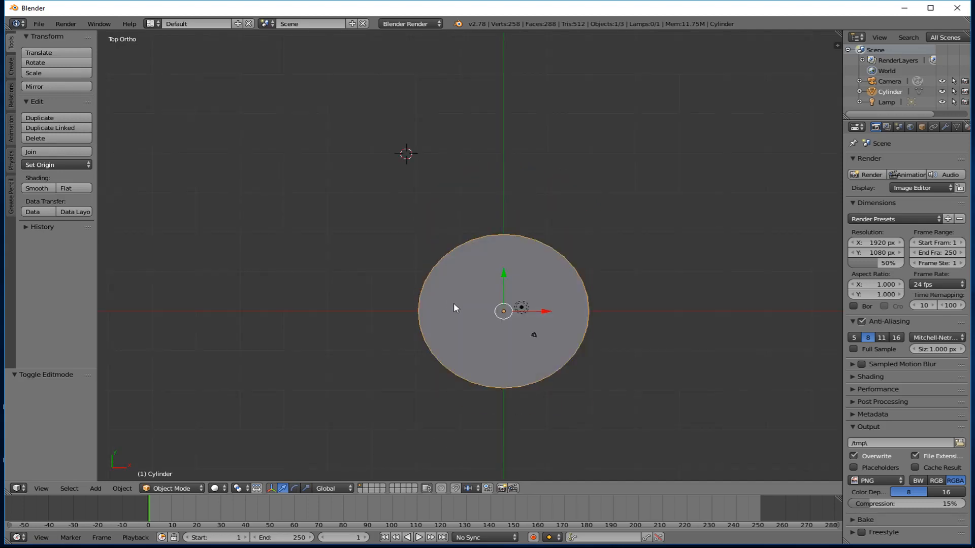
click(504, 312)
middle_drag(491, 346, 491, 328)
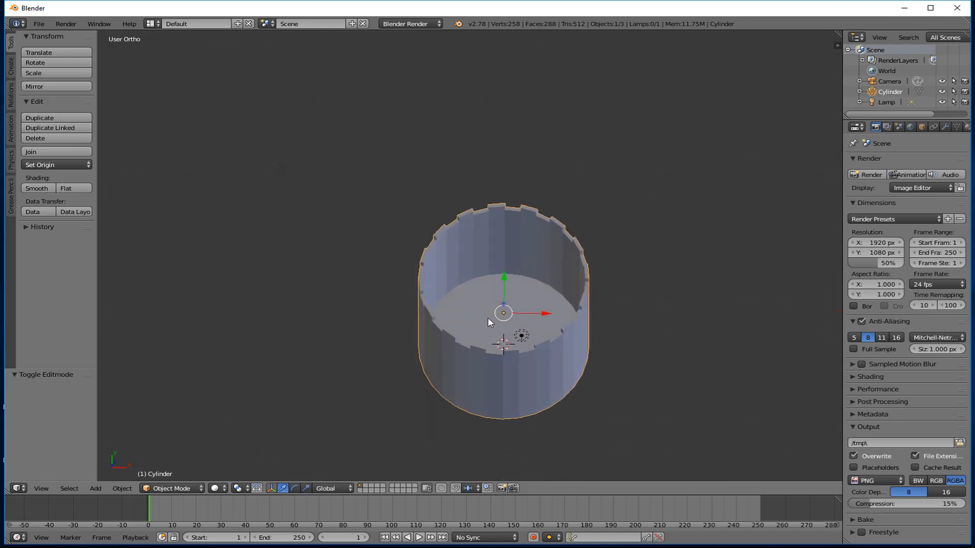
key(shift+a)
mouse_move(488, 318)
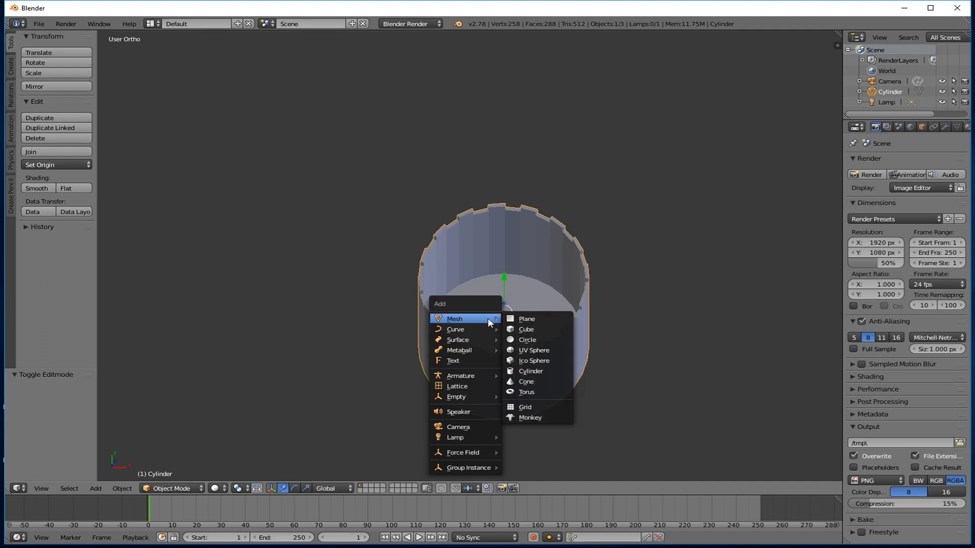
click(531, 371)
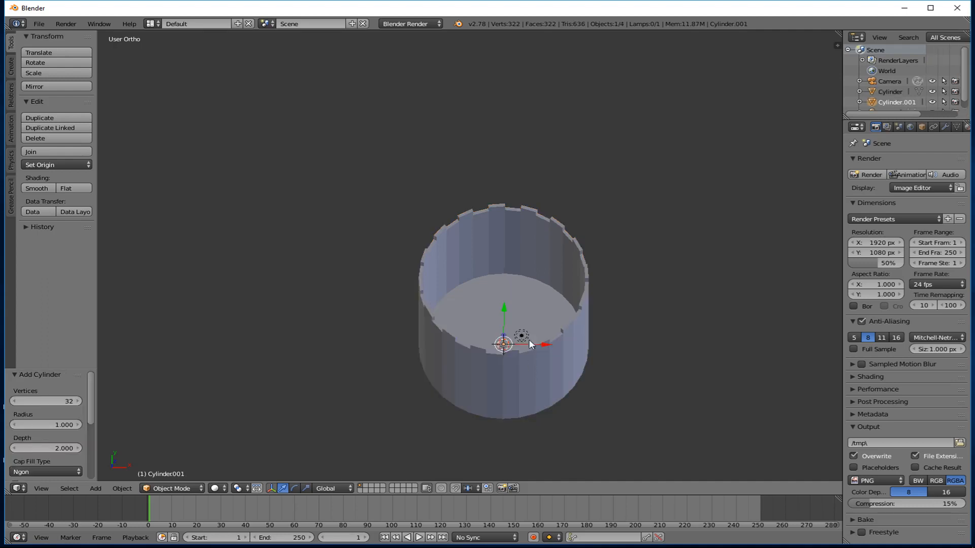
Move the new cylinder up along Z by about 59.388, near the tower's crenellated rim.
key(g)
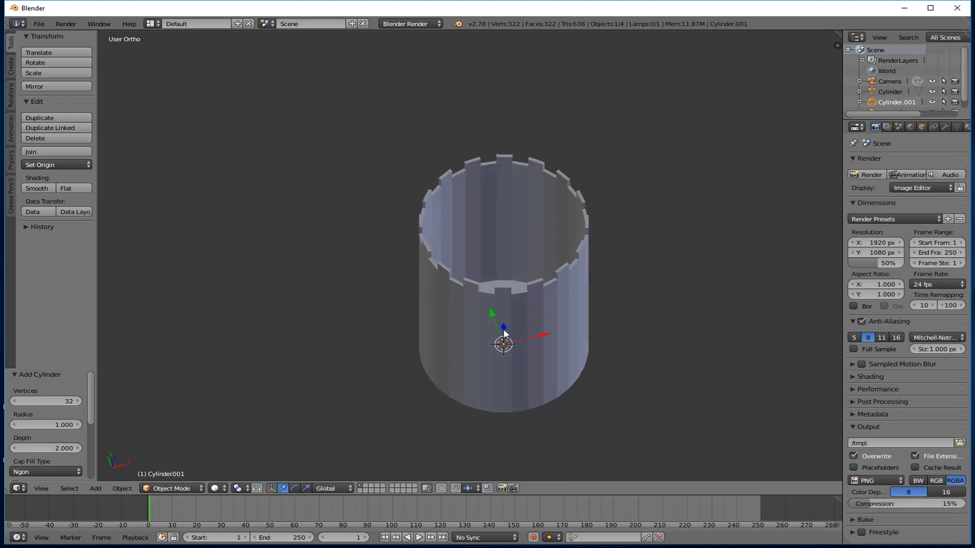
key(z)
click(507, 216)
middle_drag(507, 216, 510, 270)
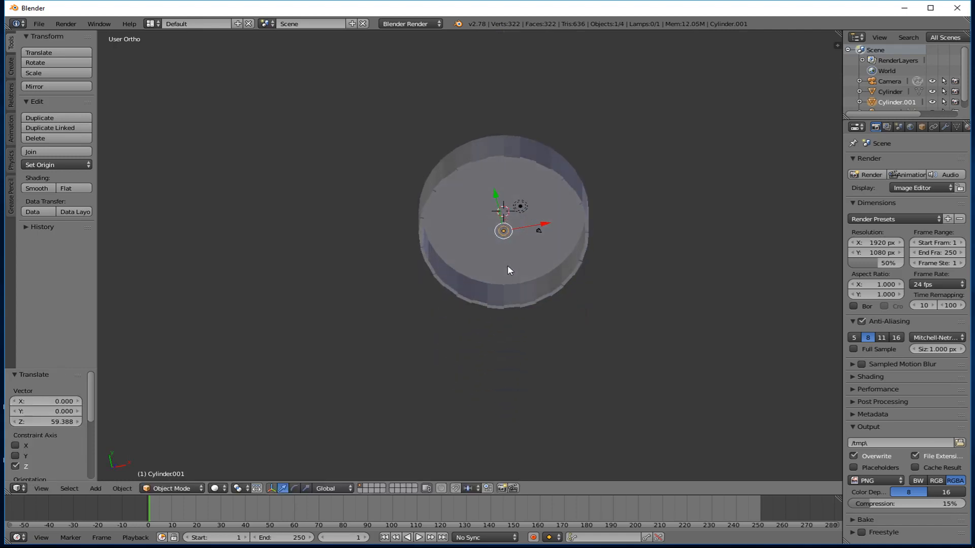
In top wireframe view, scale the new cylinder up by about 18.862 so its edge lies within the tower wall's thickness.
key(KP_7)
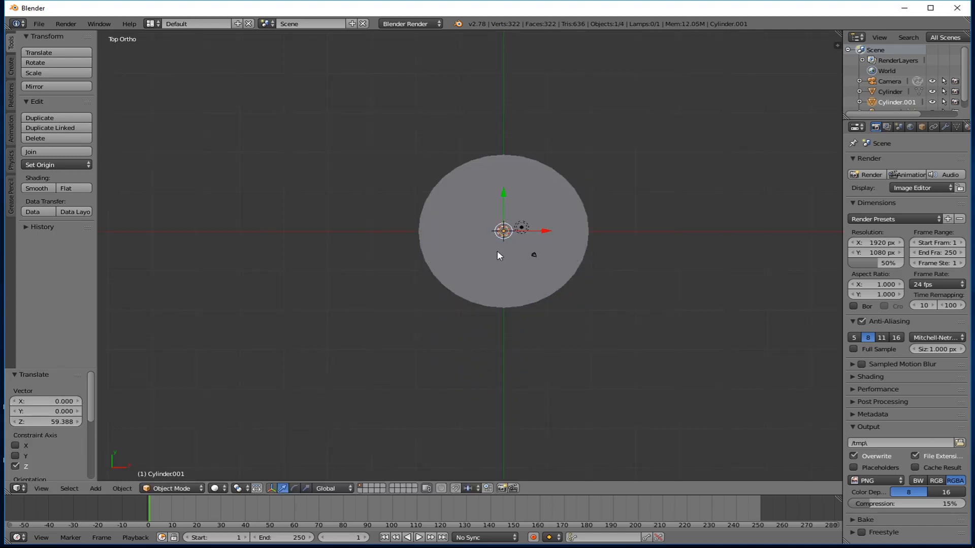
key(z)
scroll(511, 220, up, 6)
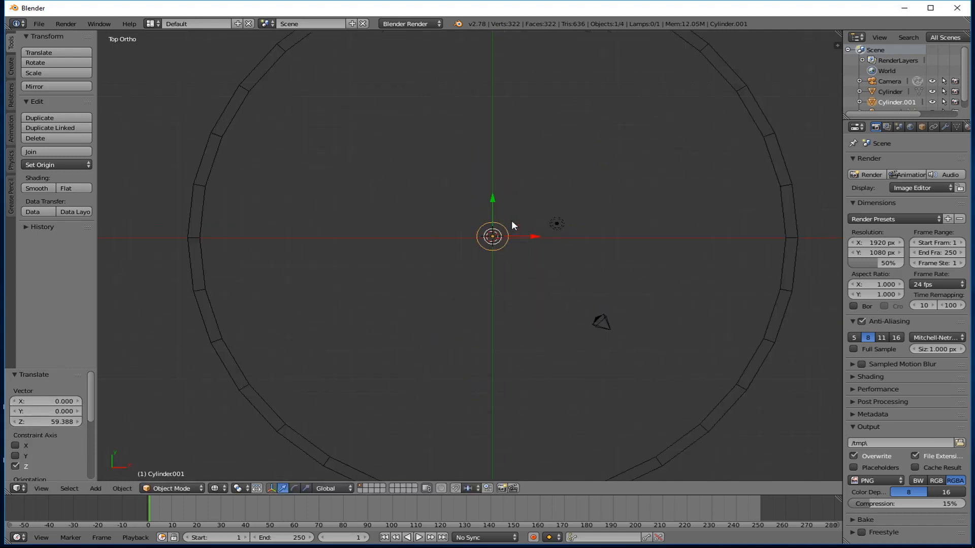
scroll(512, 225, down, 2)
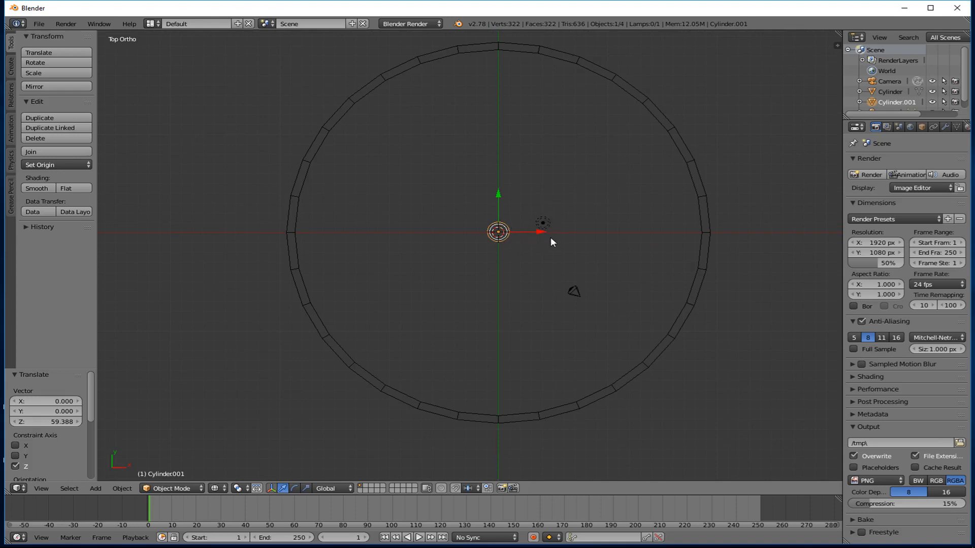
key(s)
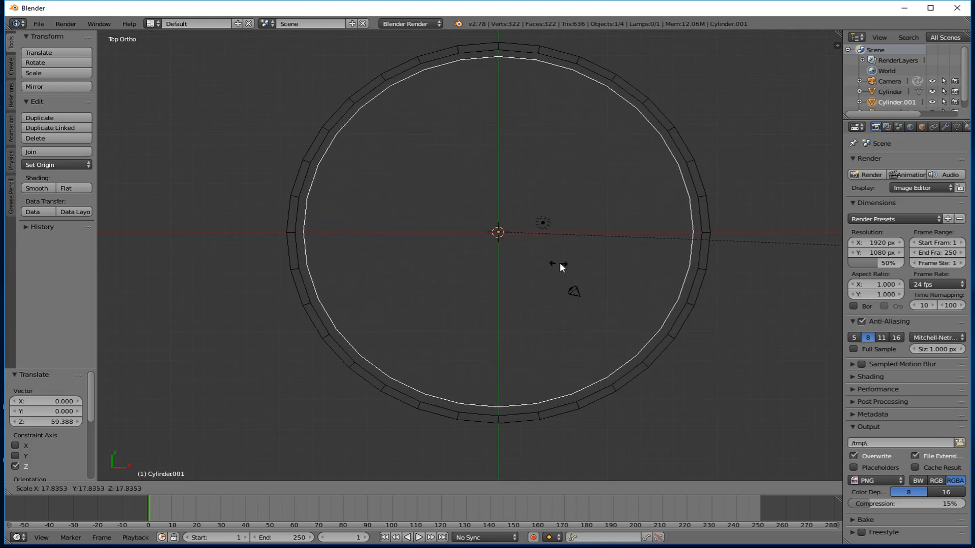
click(606, 261)
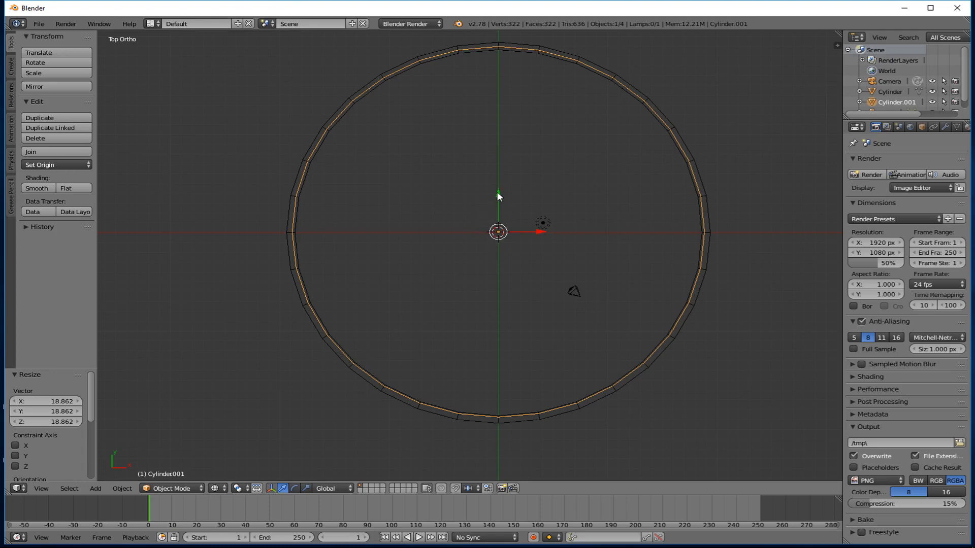
Nudge the new cylinder by about -0.053 along Y and 0.053 along X, and check its fit in solid shading.
drag(498, 192, 499, 195)
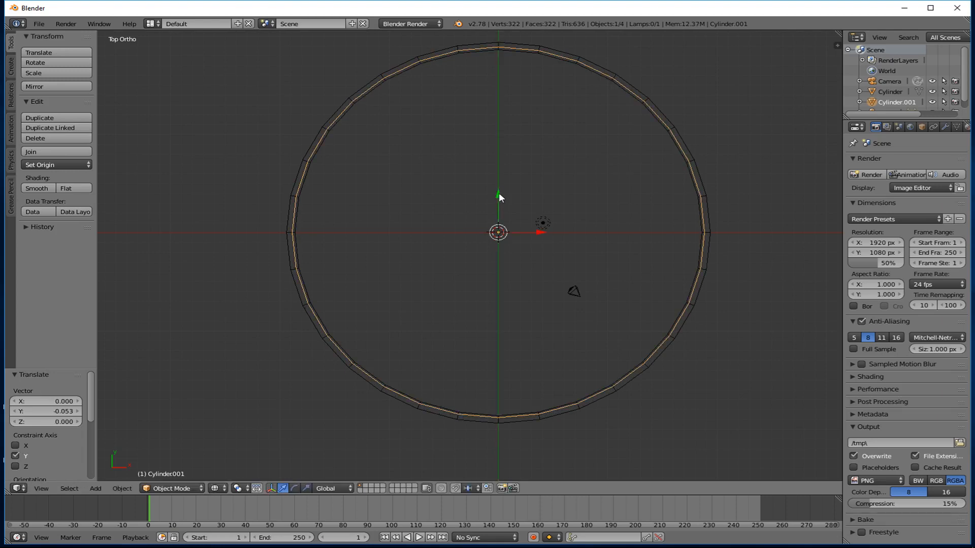
drag(536, 227, 536, 225)
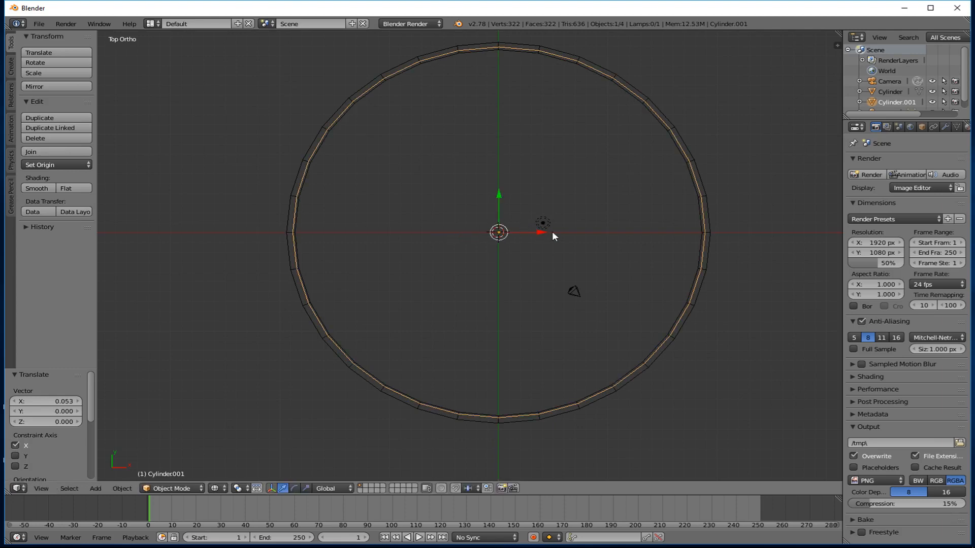
scroll(576, 192, down, 7)
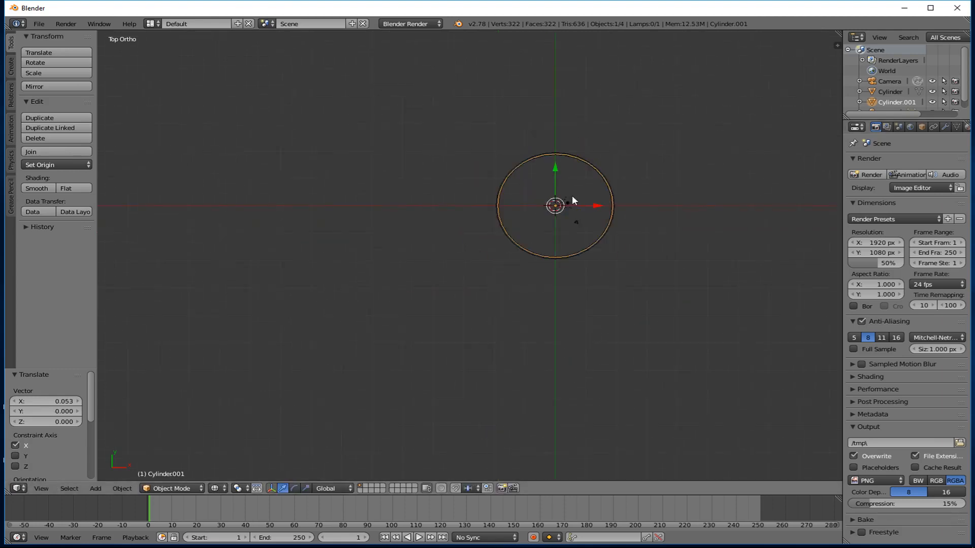
key(z)
middle_drag(564, 205, 560, 149)
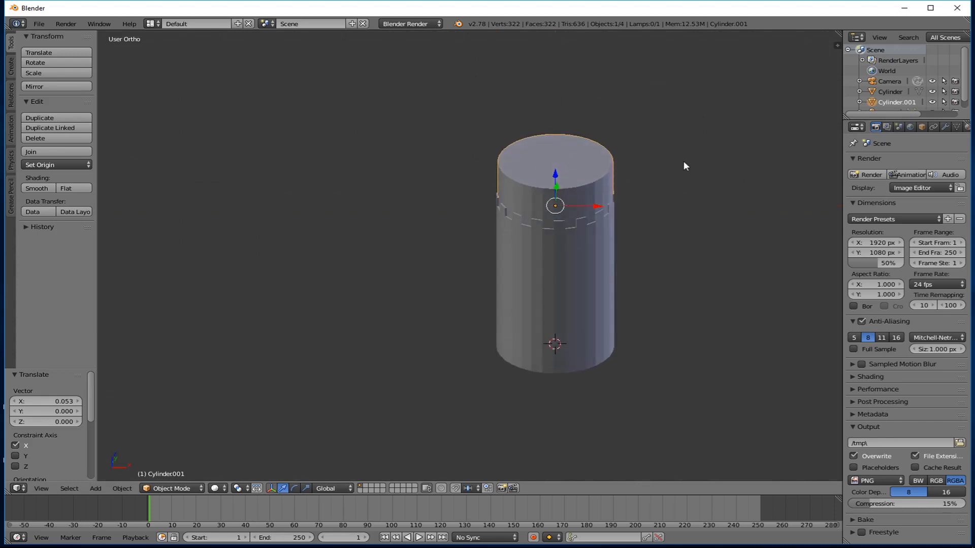
scroll(621, 212, up, 5)
scroll(621, 212, down, 1)
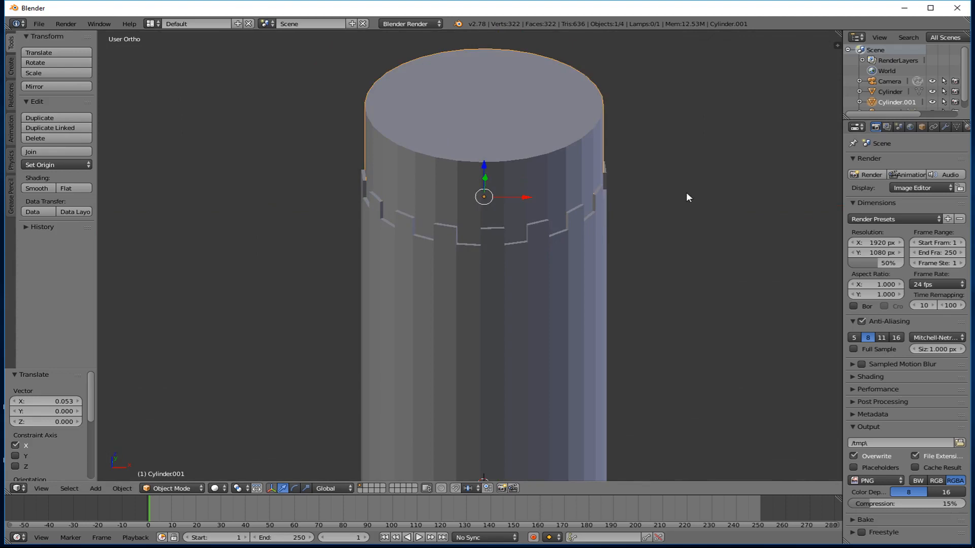
In right wireframe view, flatten the upper cylinder along Z by a factor of about 0.014 into a thin floor disc, and inspect it in solid shading.
key(z)
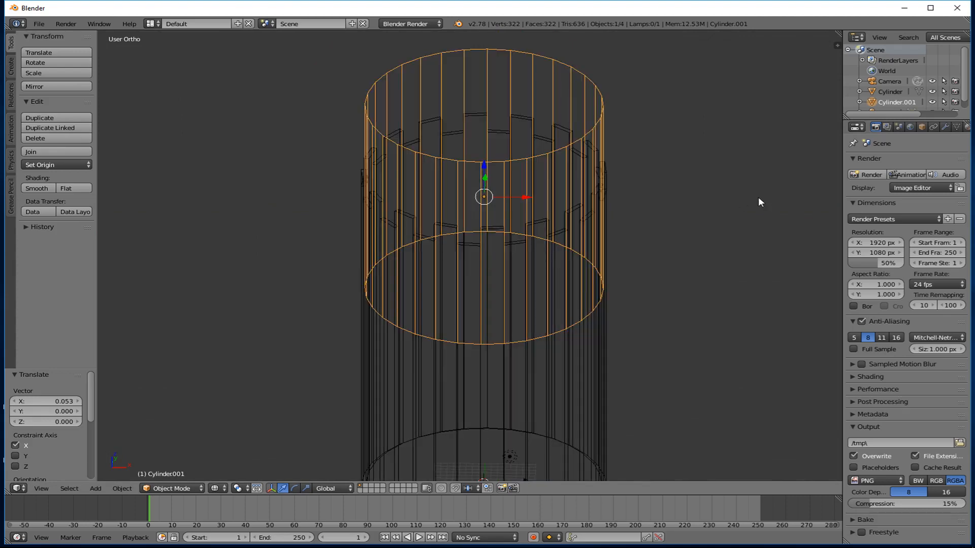
key(KP_3)
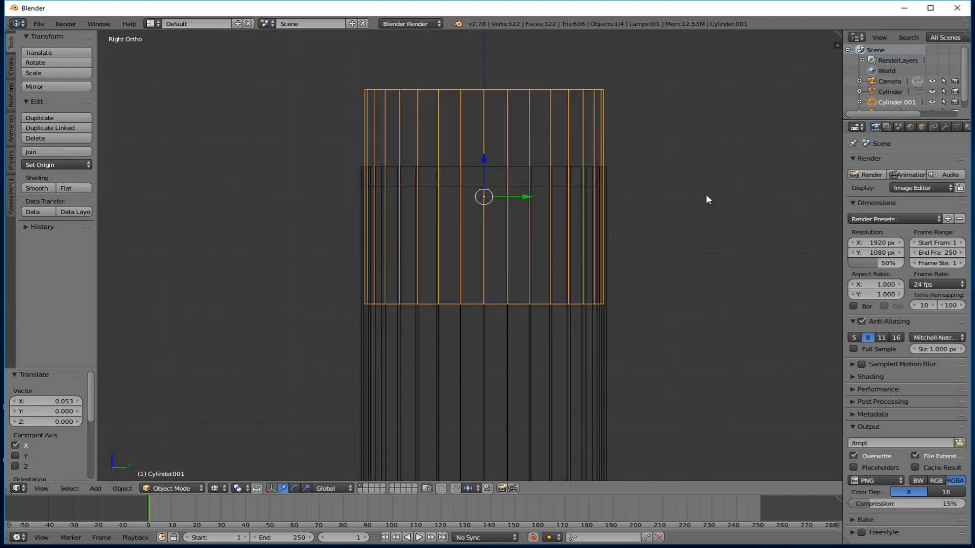
key(s)
key(z)
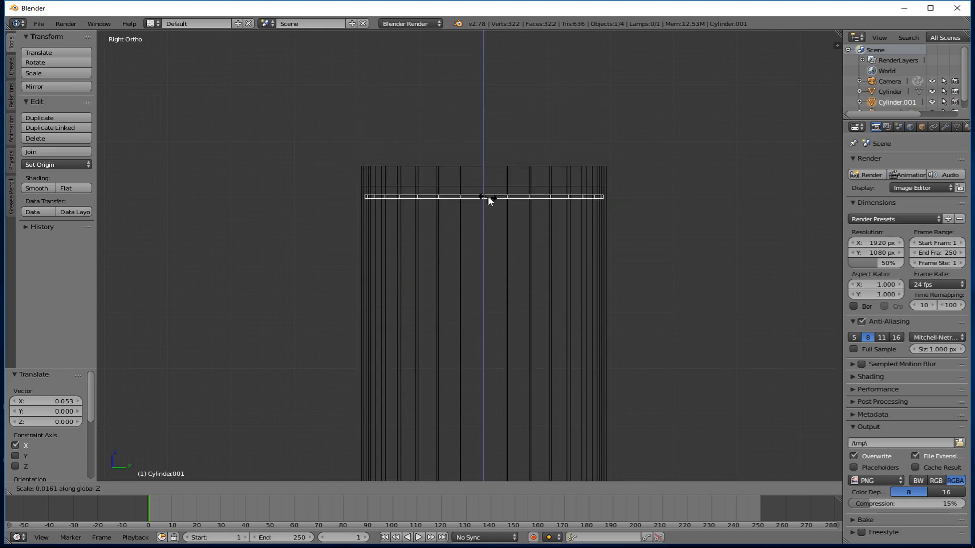
click(487, 196)
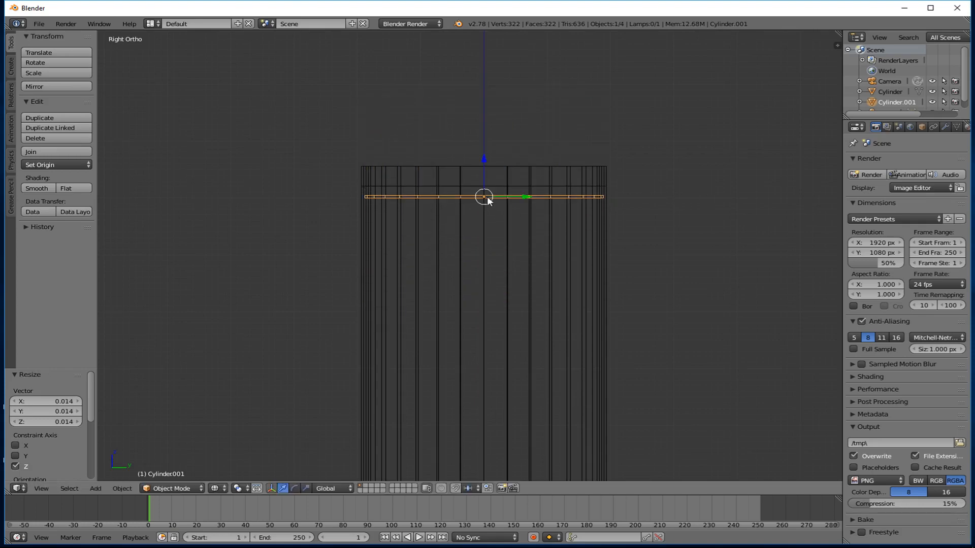
scroll(486, 196, up, 5)
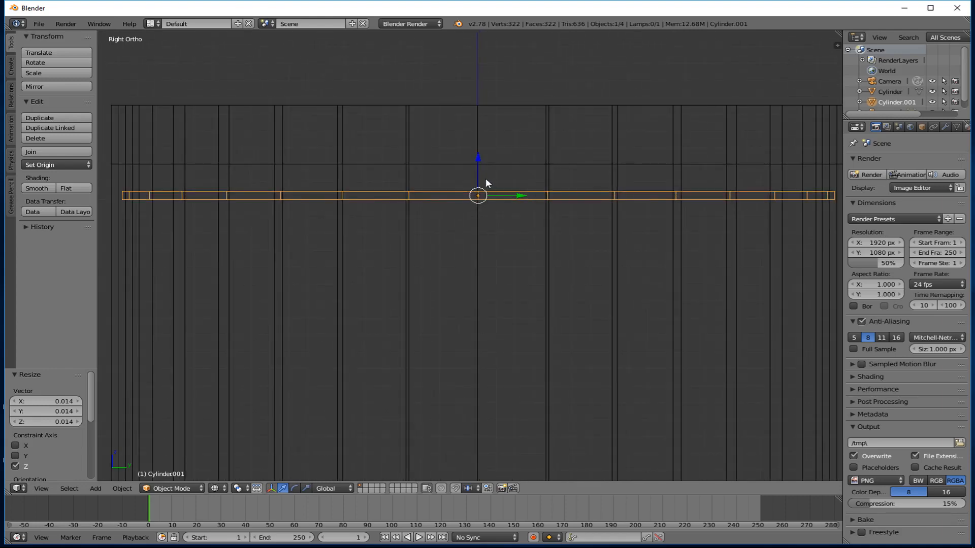
key(z)
middle_drag(485, 174, 459, 216)
scroll(459, 190, down, 4)
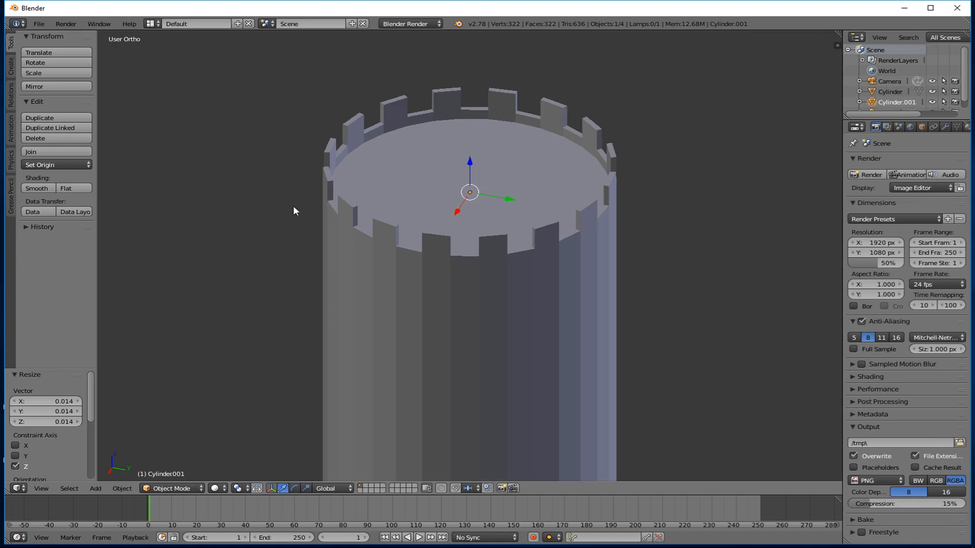
scroll(413, 233, down, 4)
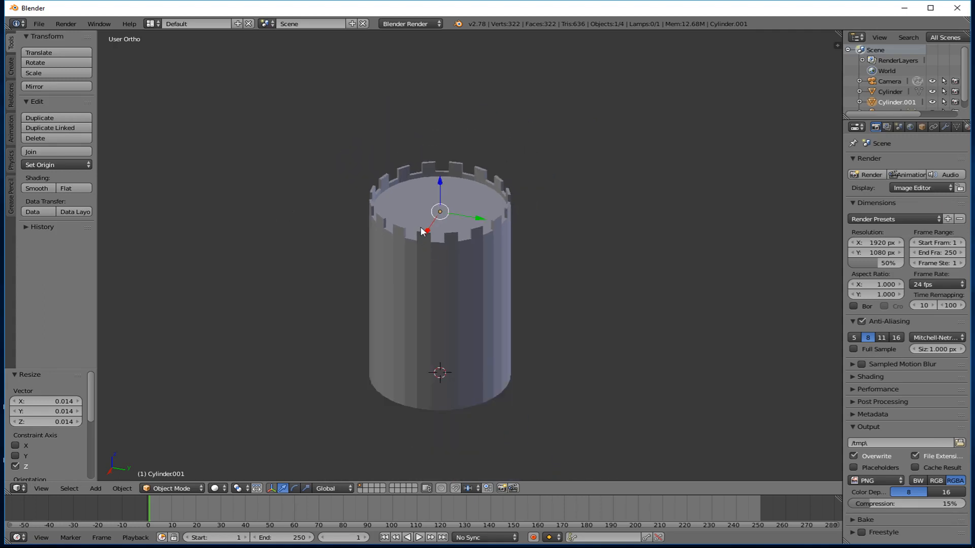
In right wireframe view, duplicate the floor disc and move the copy down along Z by about 52.339.
key(KP_3)
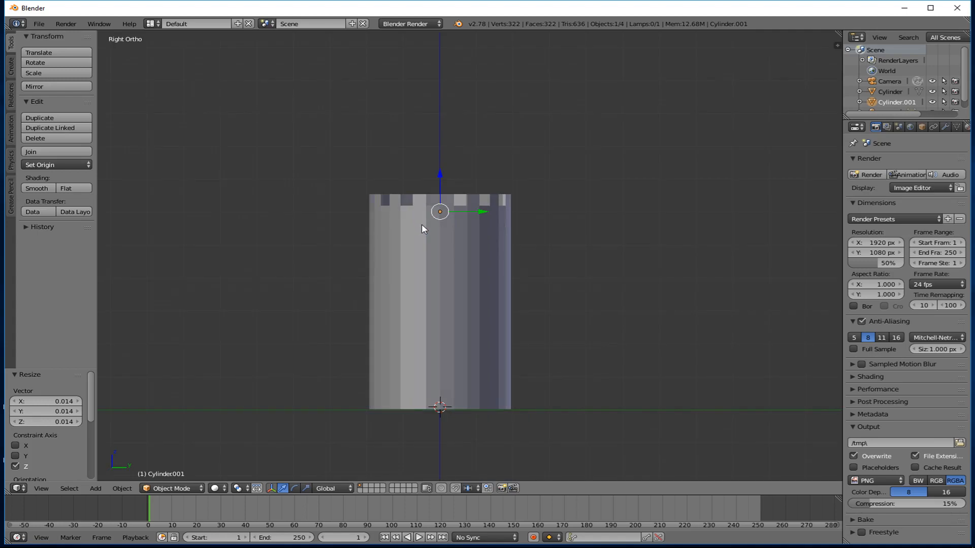
key(z)
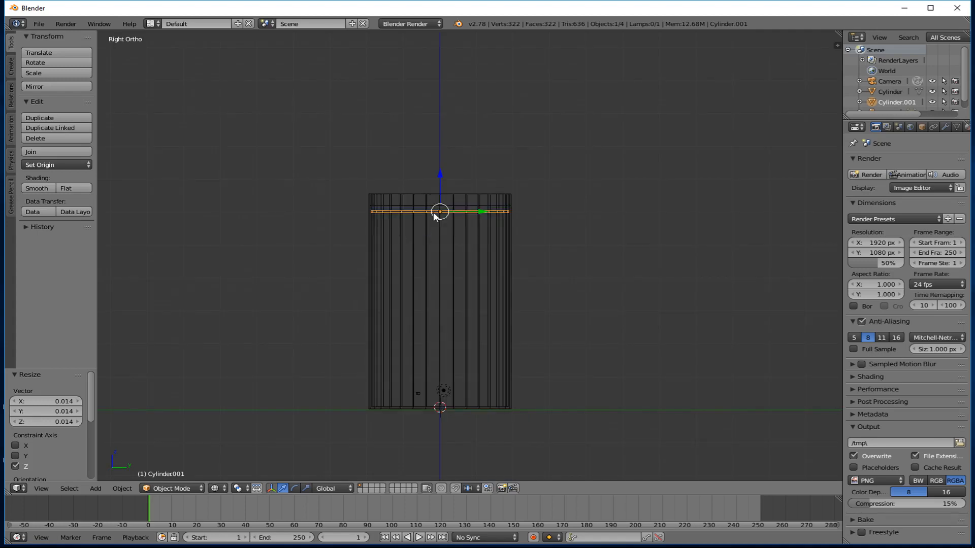
key(shift+d)
click(434, 212)
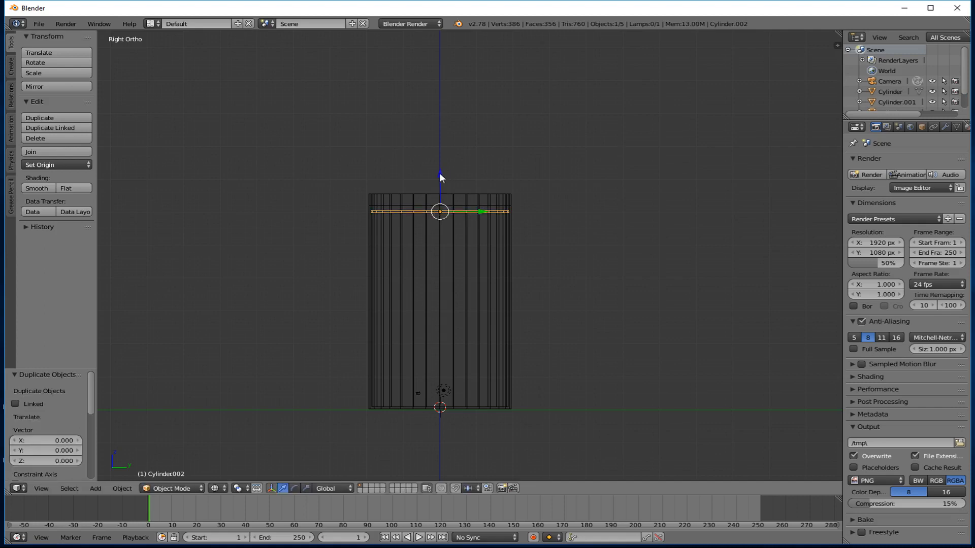
drag(440, 173, 422, 343)
Raise the lower floor disc along Z by about 0.93 and return to solid shading.
scroll(420, 345, up, 6)
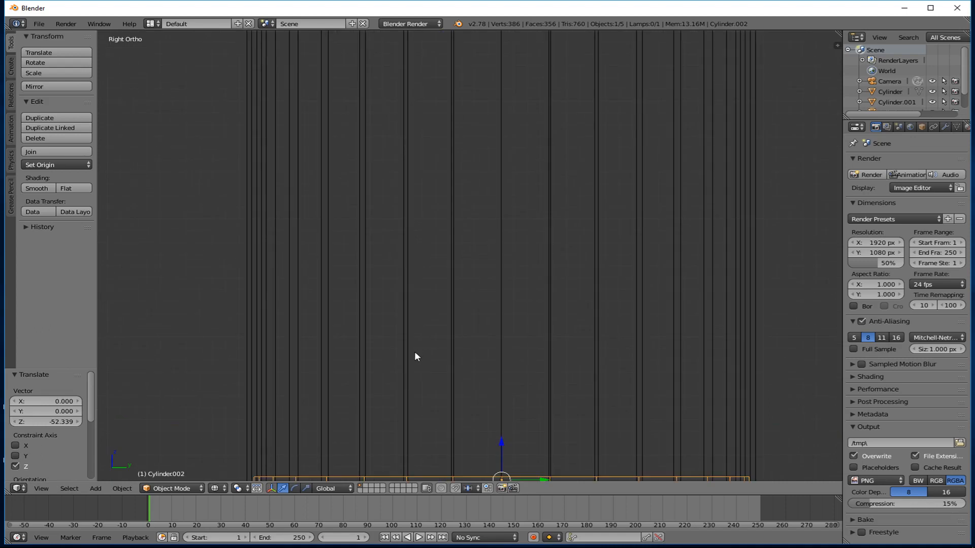
shift+middle_drag(415, 353, 409, 107)
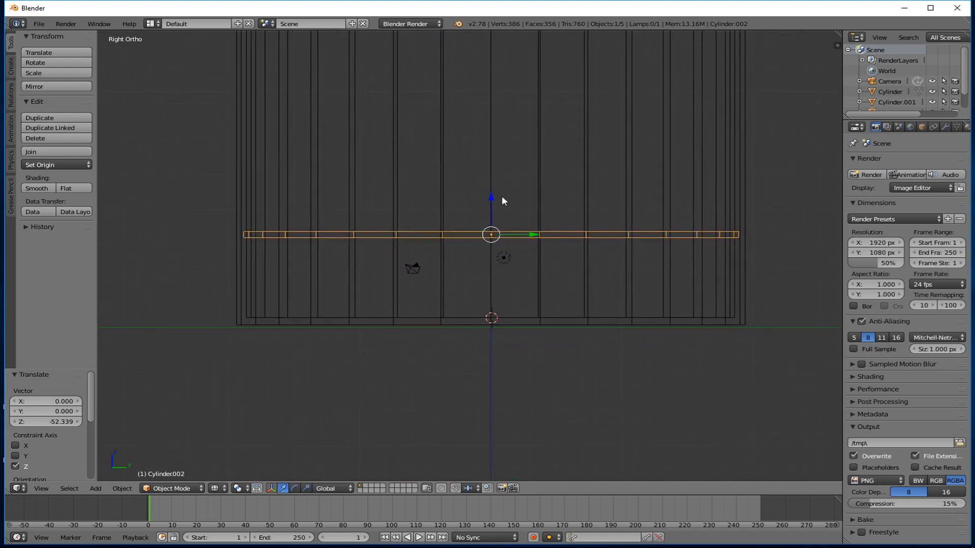
drag(495, 198, 492, 185)
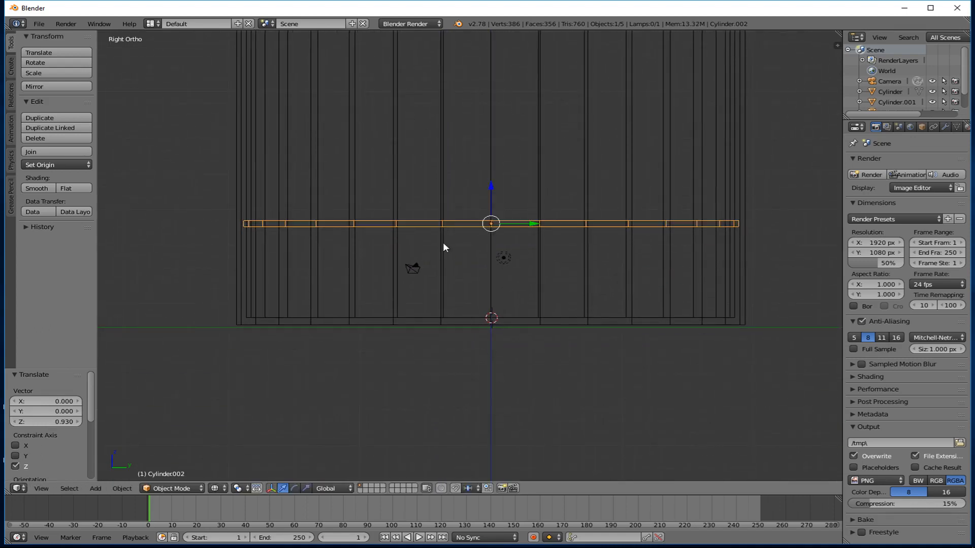
key(z)
middle_drag(441, 234, 455, 264)
scroll(455, 262, down, 4)
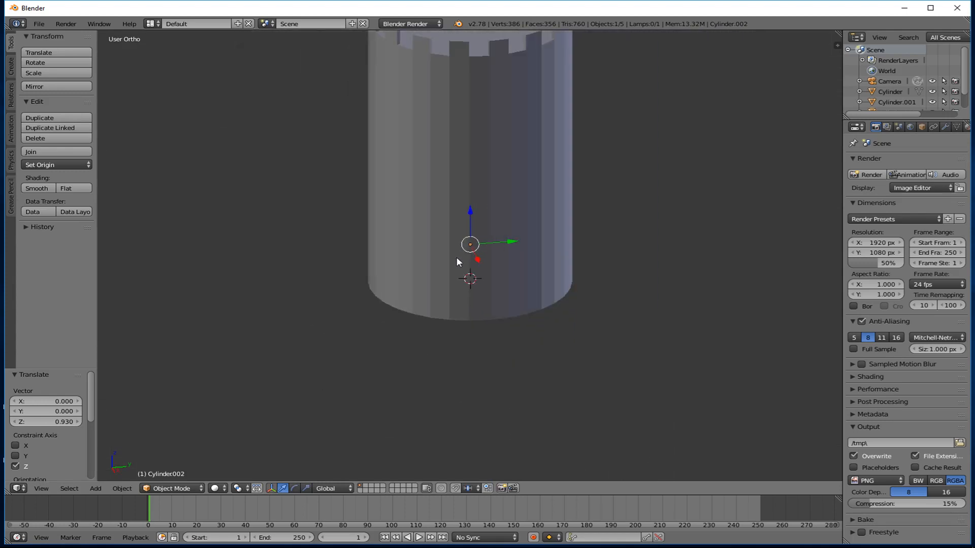
scroll(456, 258, down, 4)
Select and hide the upper floor disc, and enlarge the Outliner in height and width to show all objects.
right_click(472, 133)
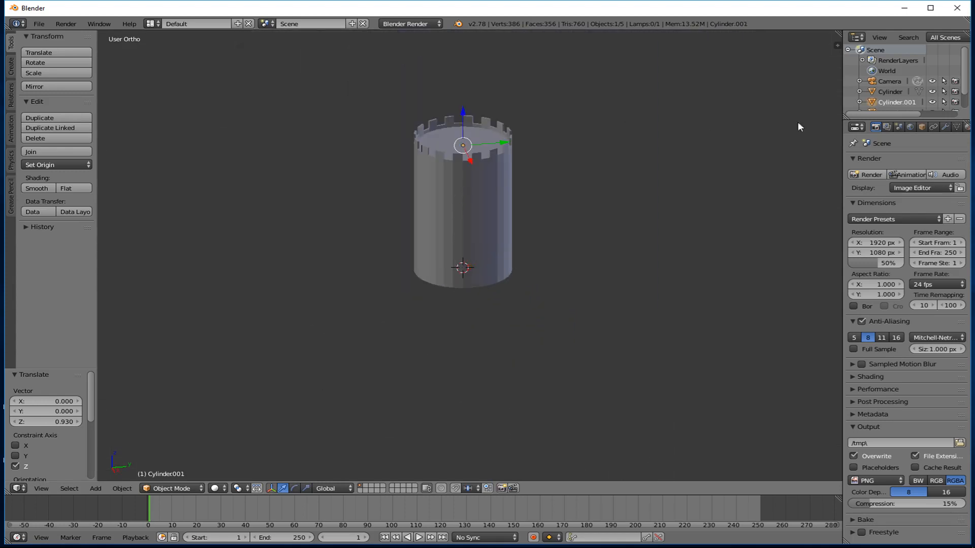
click(932, 102)
drag(924, 117, 924, 192)
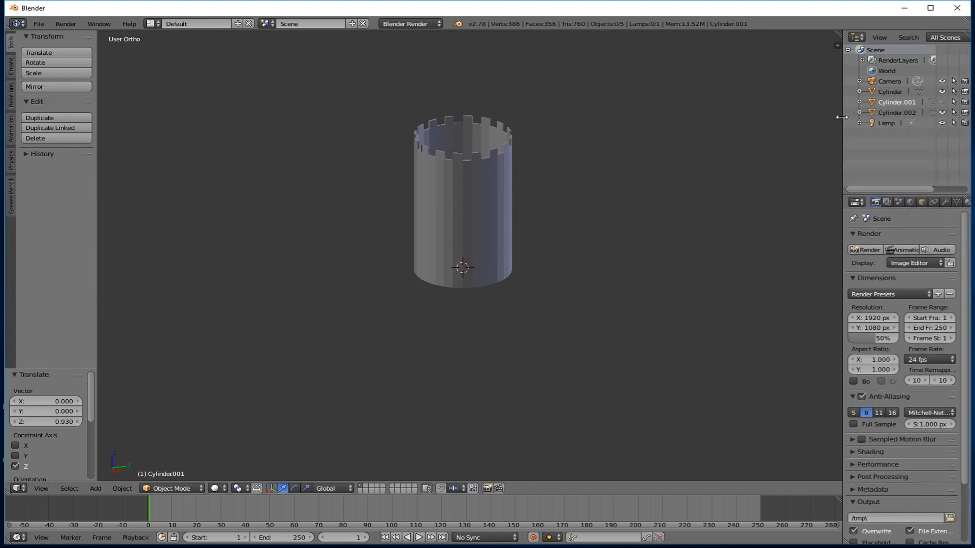
drag(844, 118, 806, 117)
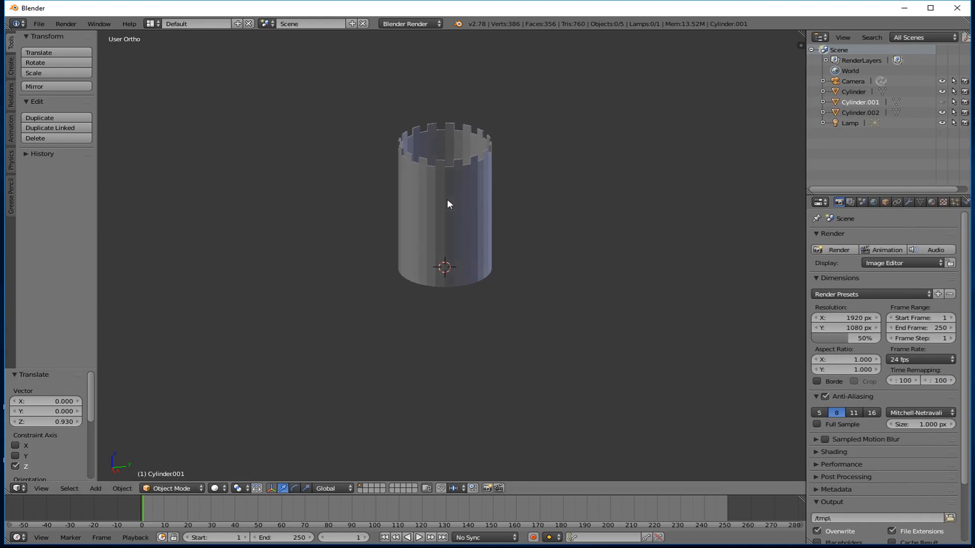
mouse_move(447, 199)
middle_down()
mouse_move(443, 269)
mouse_move(452, 183)
middle_up()
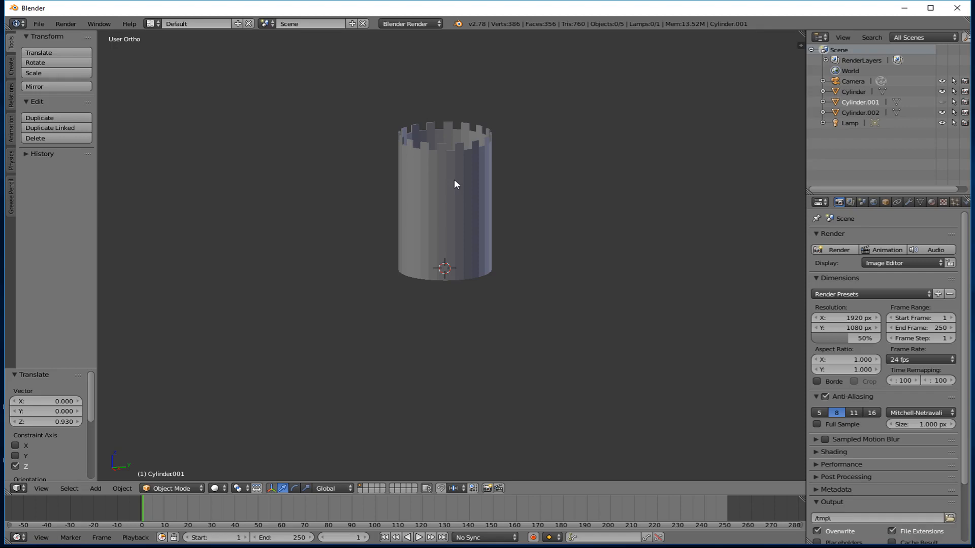
In right orthographic view, add a cube at the 3D cursor on the tower wall near its base.
scroll(456, 179, up, 5)
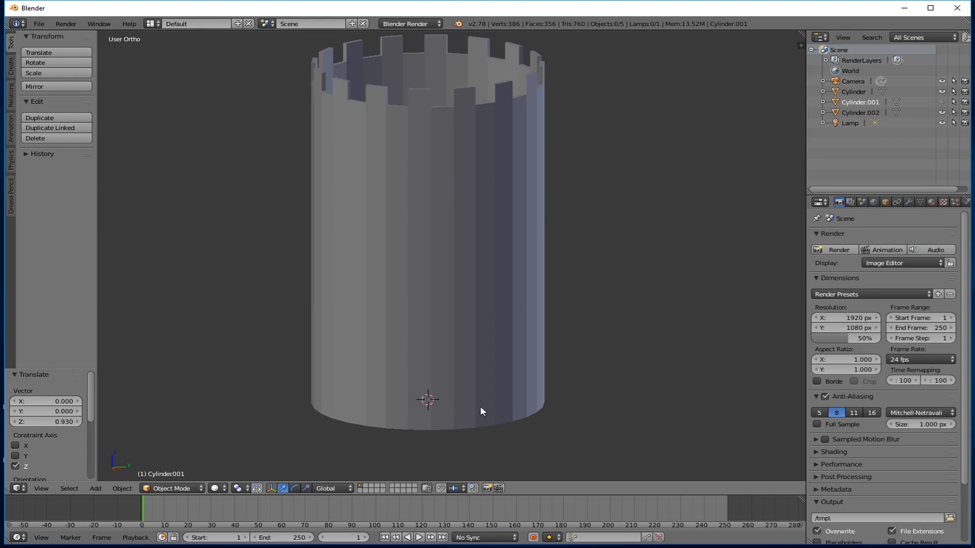
key(KP_3)
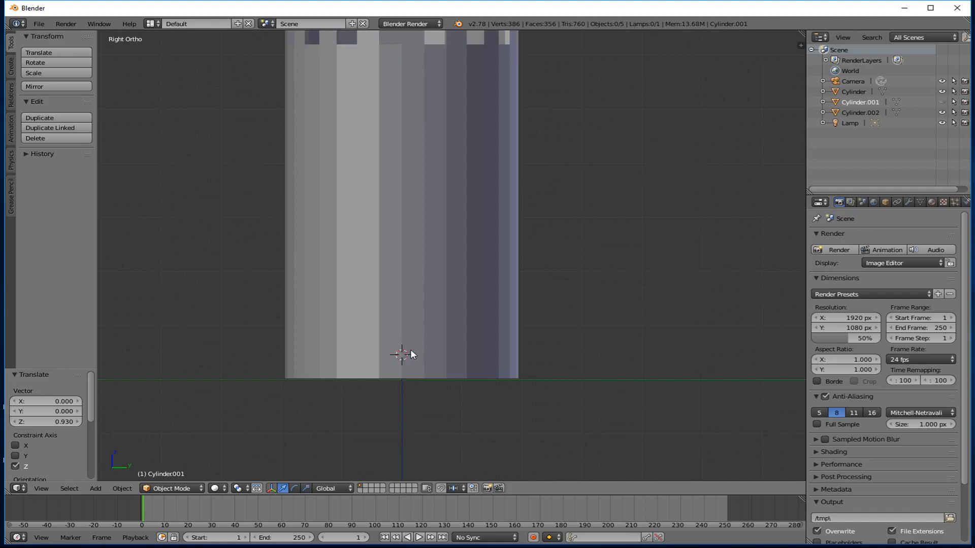
middle_drag(513, 354, 294, 371)
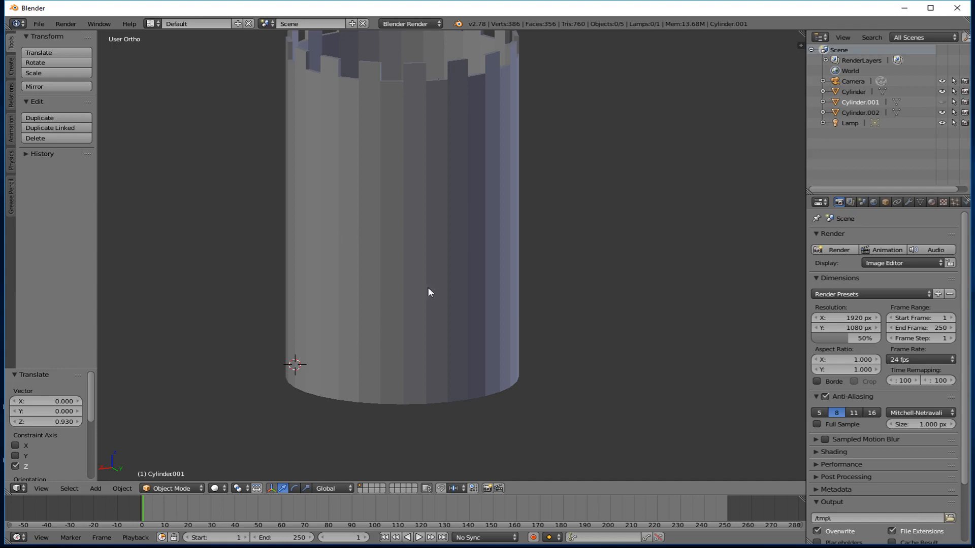
key(KP_3)
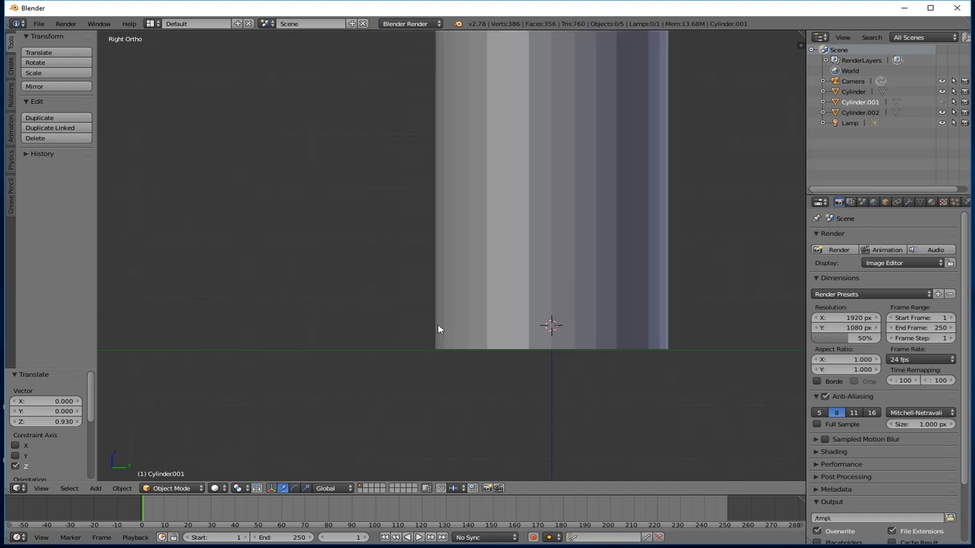
key(shift+a)
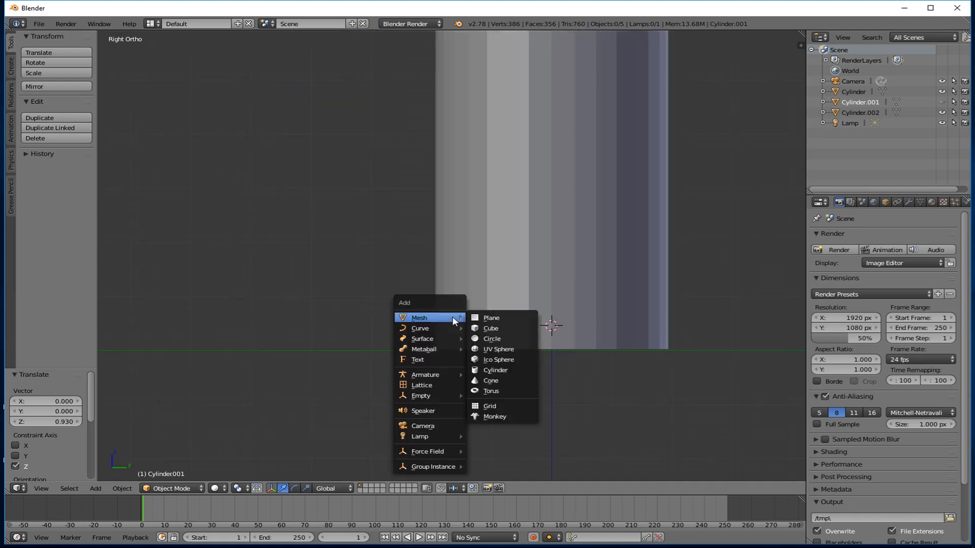
click(495, 328)
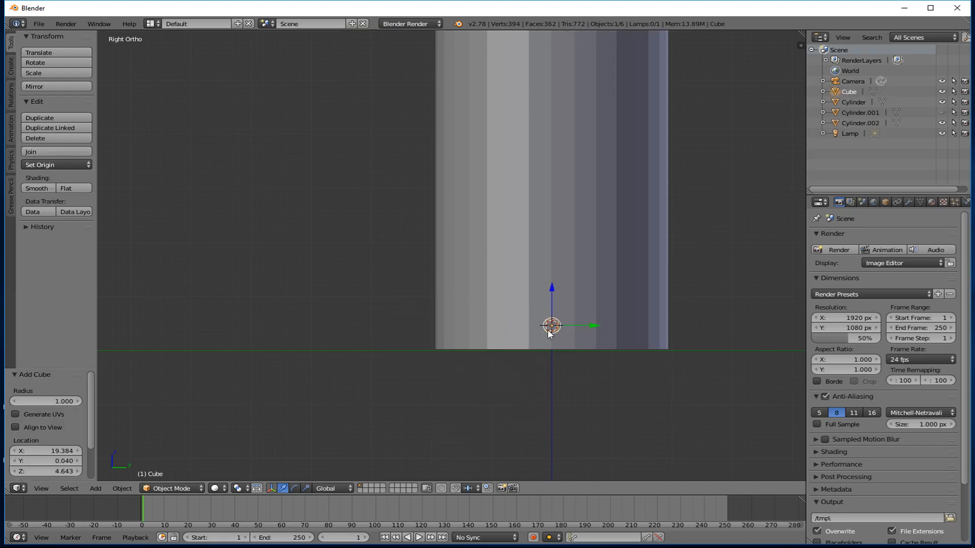
In wireframe shading, stretch the cube along Z by a factor of about 3.099 and move it along Z by about -0.698.
scroll(548, 332, up, 5)
key(z)
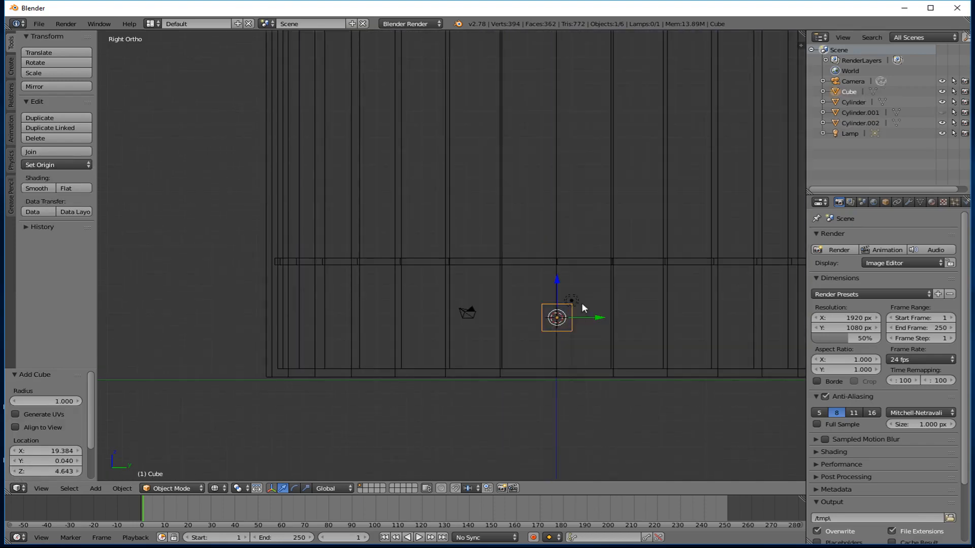
key(s)
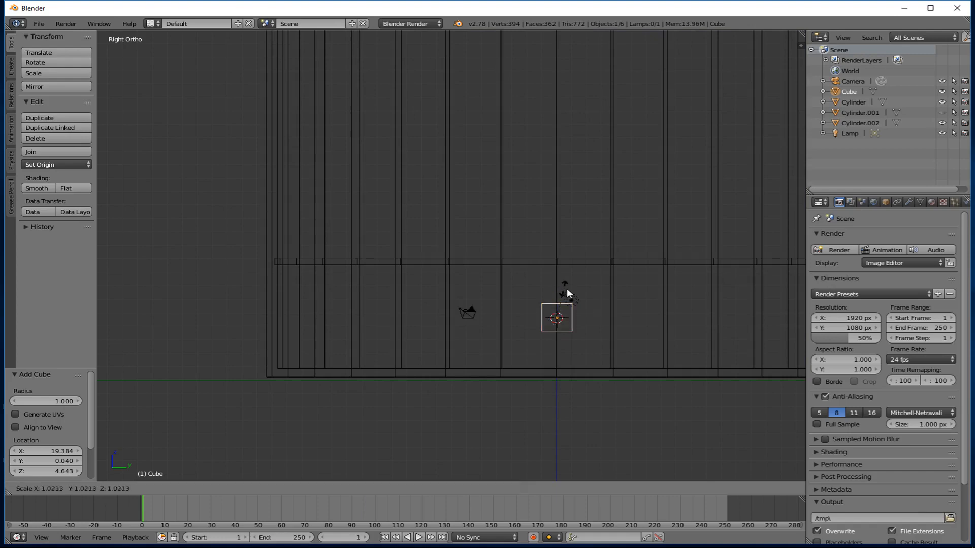
key(z)
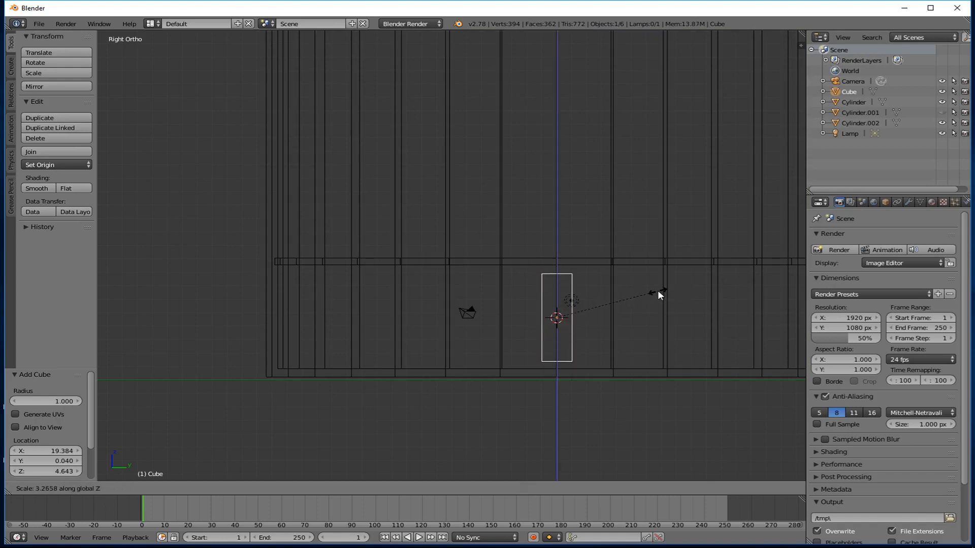
click(653, 291)
key(g)
key(z)
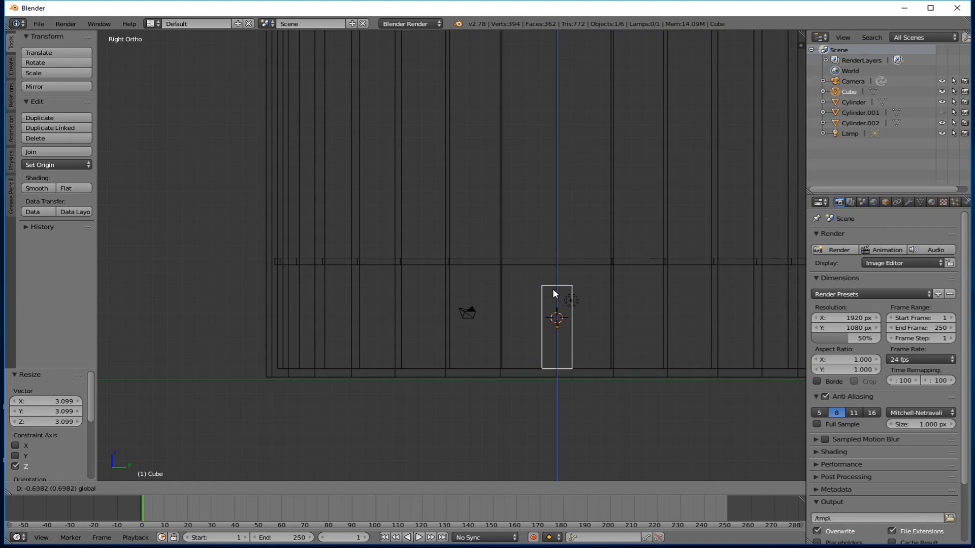
click(553, 292)
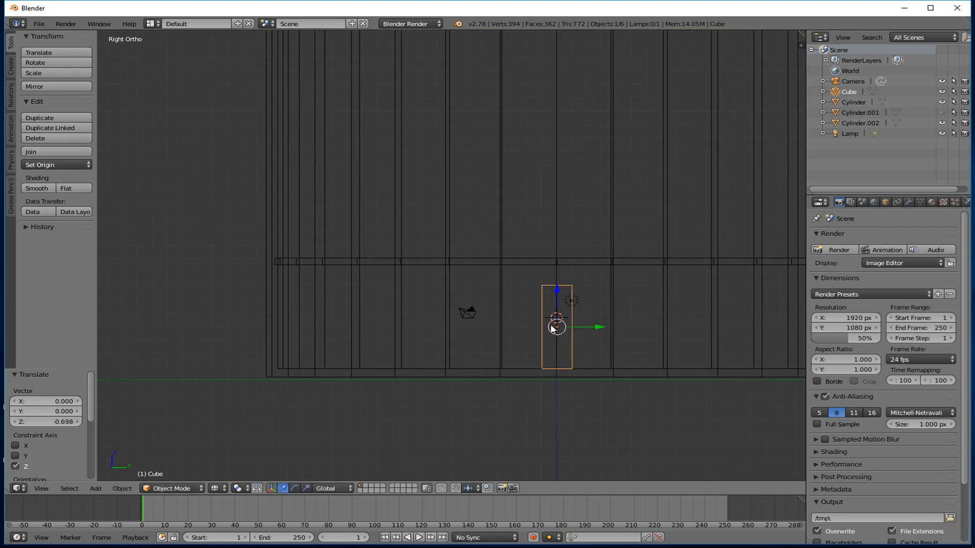
Widen the door block along Y by a factor of about 1.983 and along X by about 1.387, then return to solid shading.
key(s)
key(y)
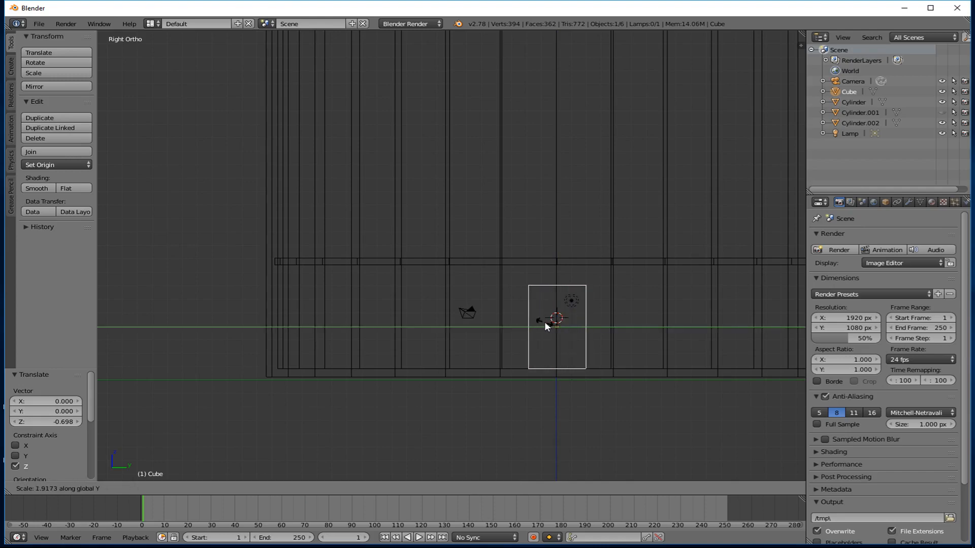
click(545, 322)
middle_drag(545, 321, 696, 345)
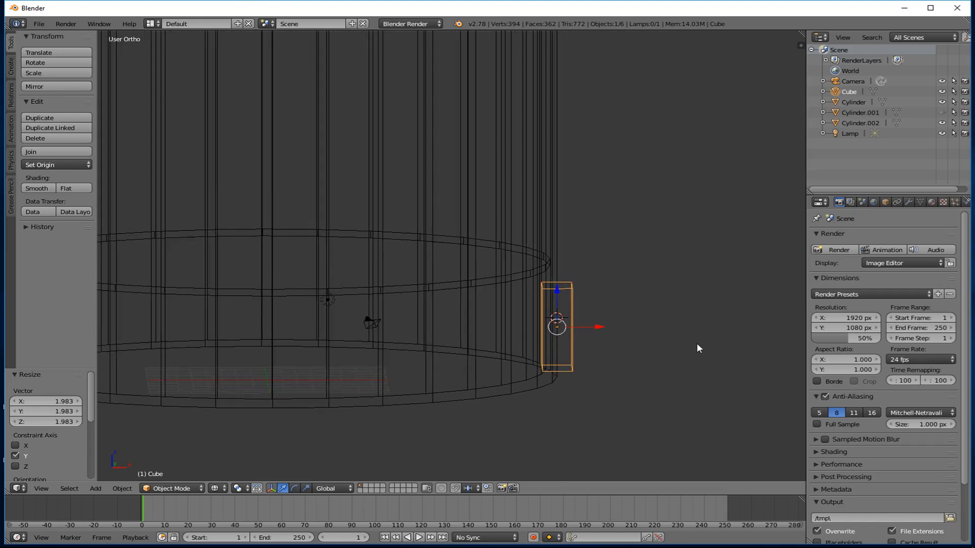
key(s)
key(x)
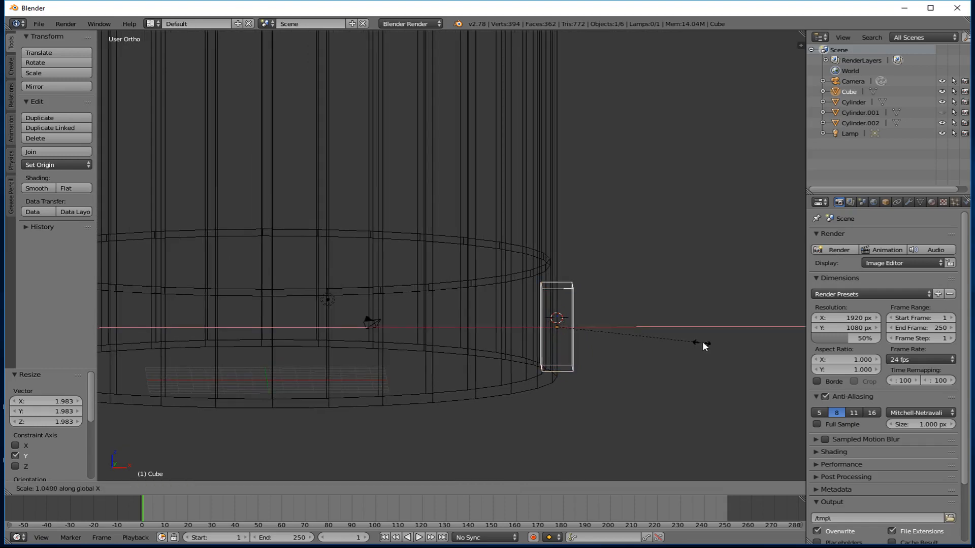
click(753, 349)
mouse_move(727, 331)
middle_down()
mouse_move(551, 341)
mouse_move(579, 330)
mouse_move(601, 336)
mouse_move(592, 321)
middle_up()
key(z)
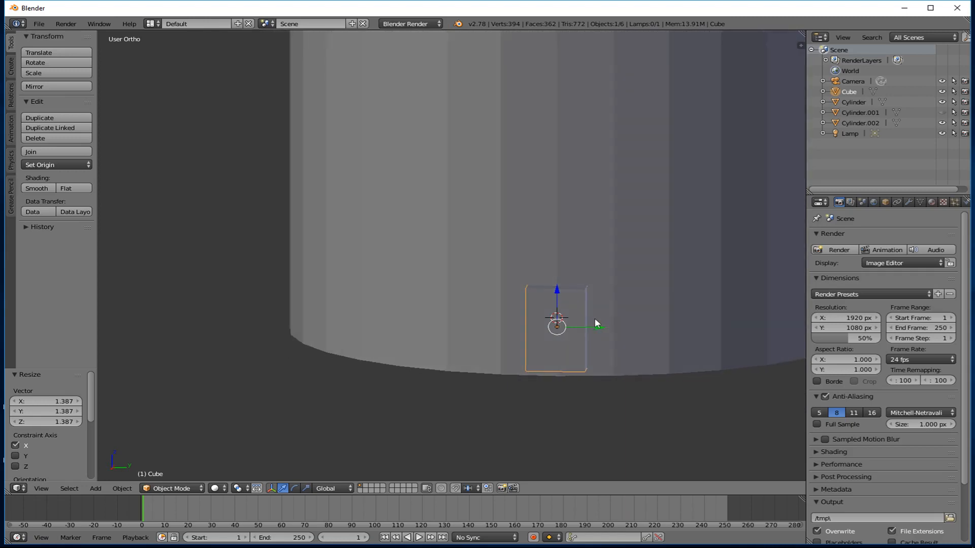
Enter Edit Mode on the door block and hide the main tower cylinder to expose the block.
key(Tab)
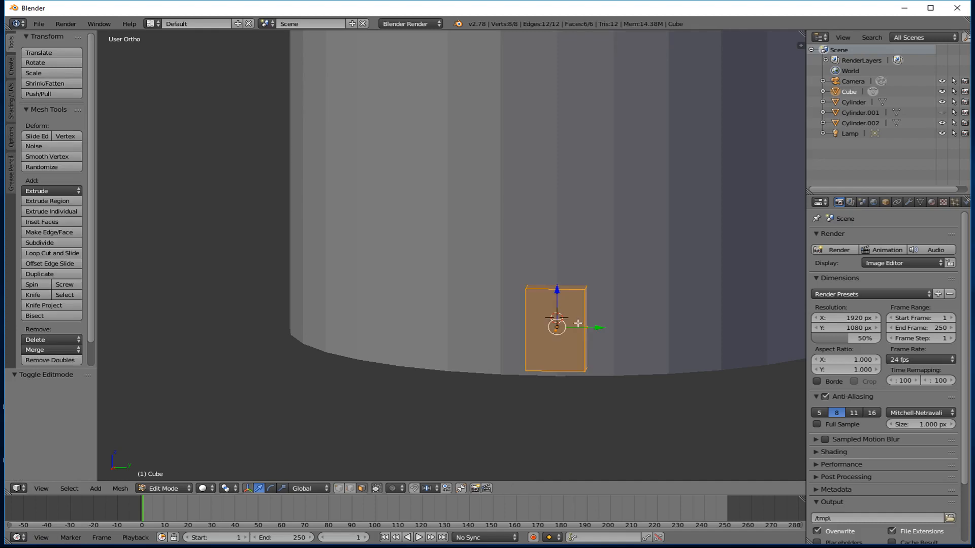
middle_drag(578, 322, 601, 330)
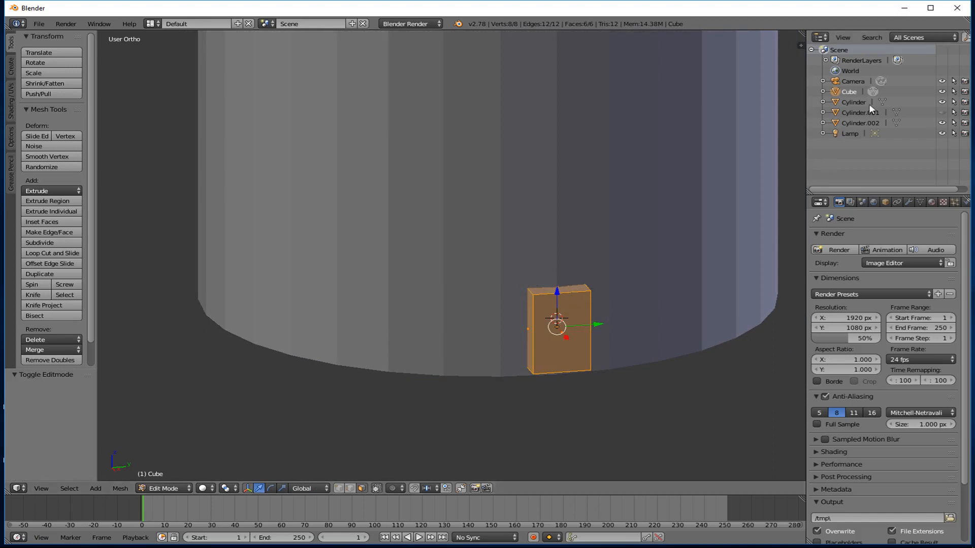
click(942, 101)
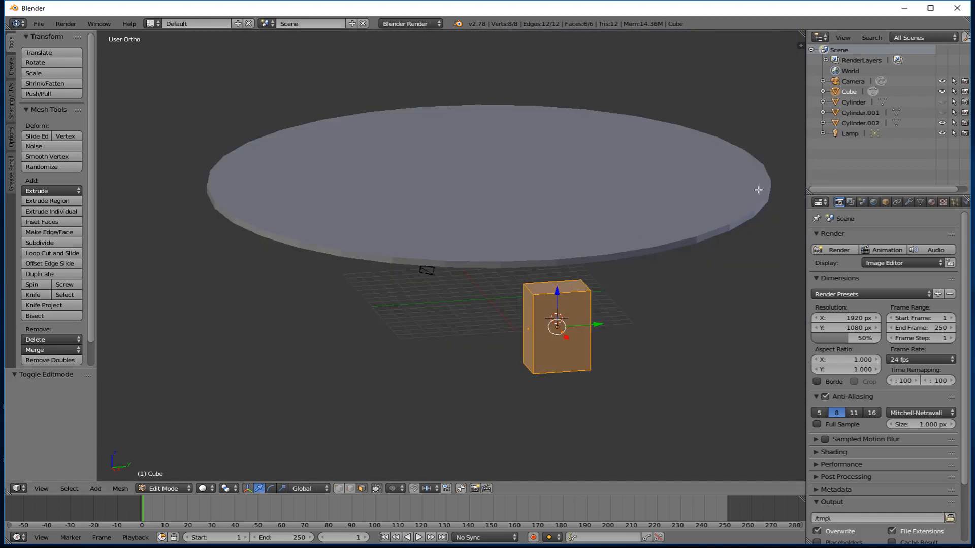
middle_drag(579, 241, 565, 224)
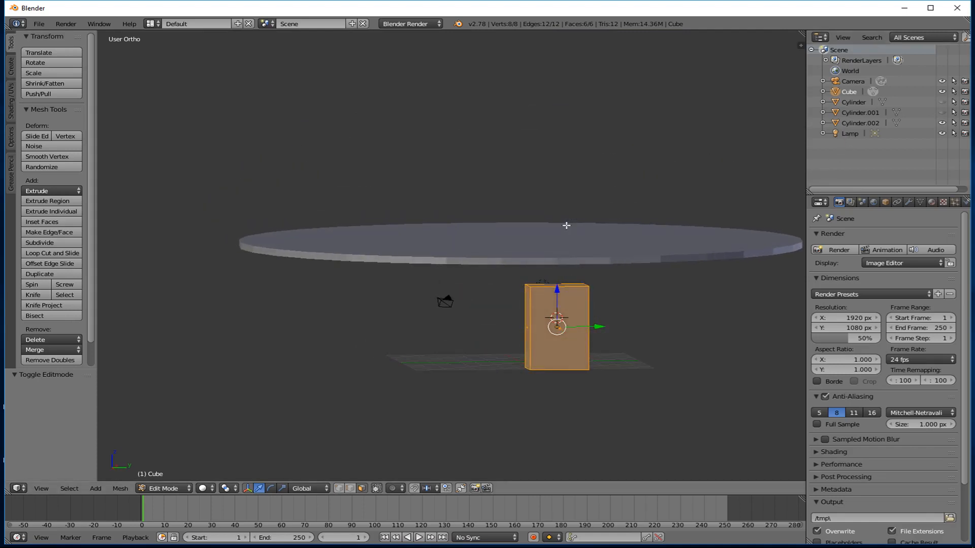
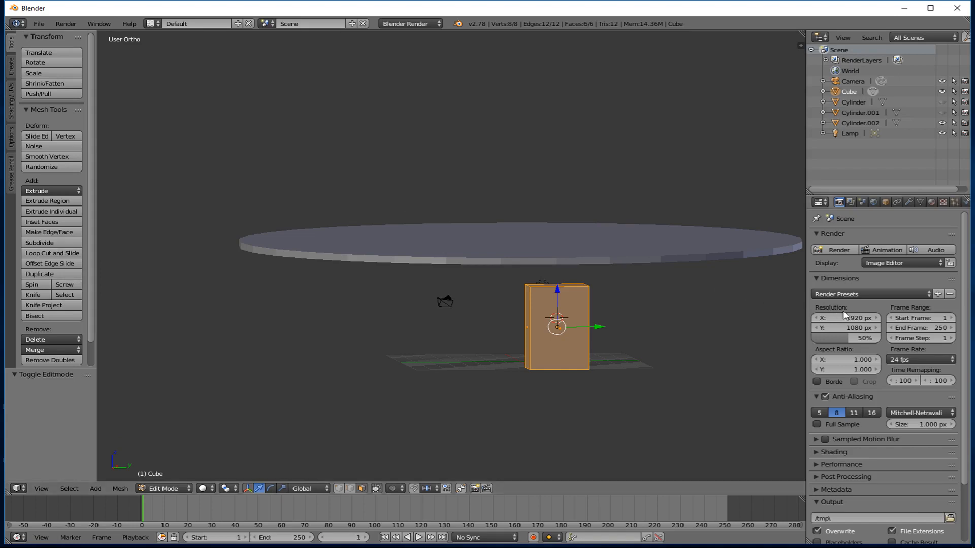
Try a centred and an off-centre vertical loop cut on the door block, undoing each one.
key(ctrl+r)
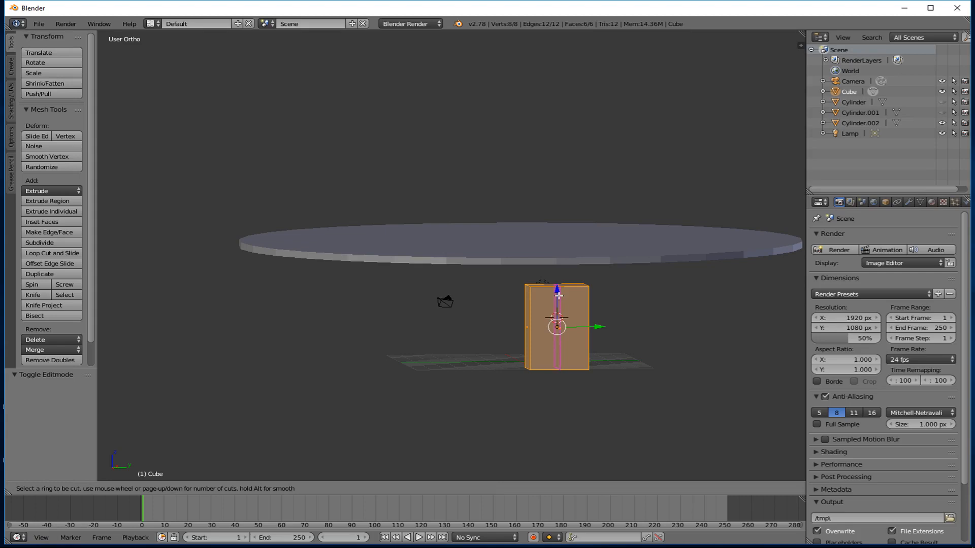
click(559, 295)
right_click(558, 295)
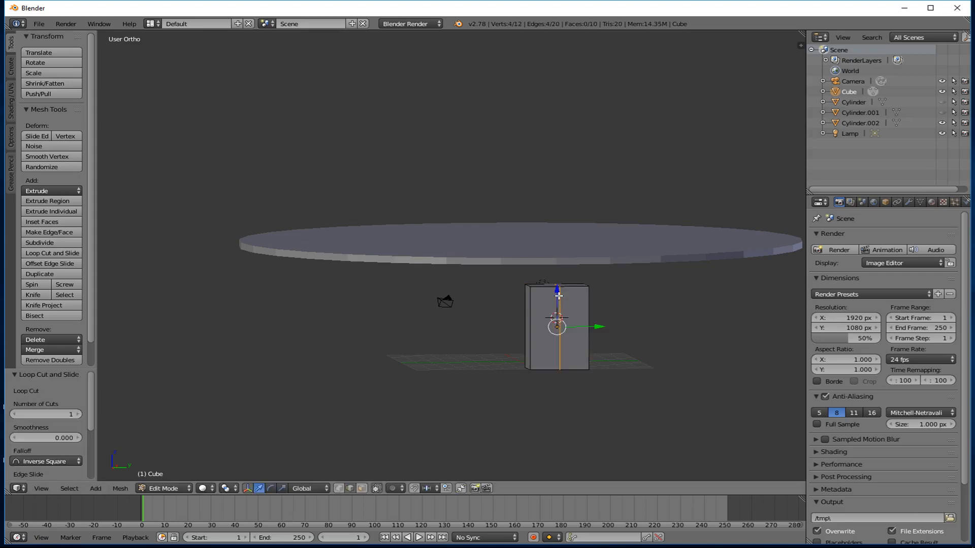
scroll(559, 297, up, 3)
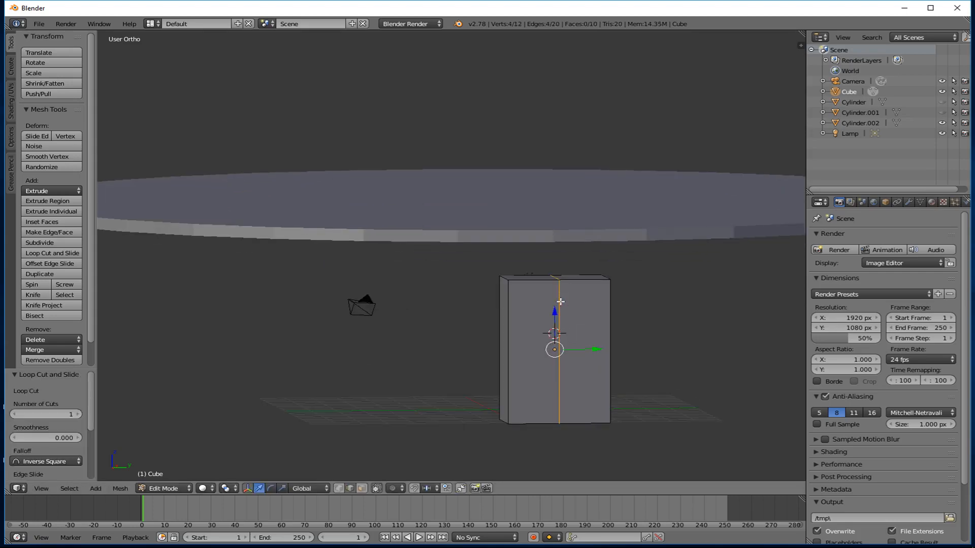
key(a)
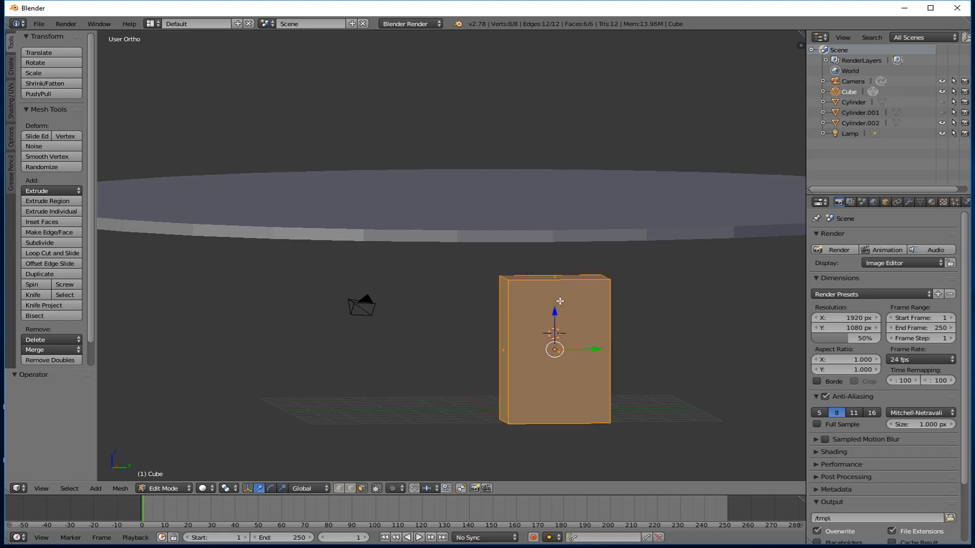
key(ctrl+r)
click(553, 294)
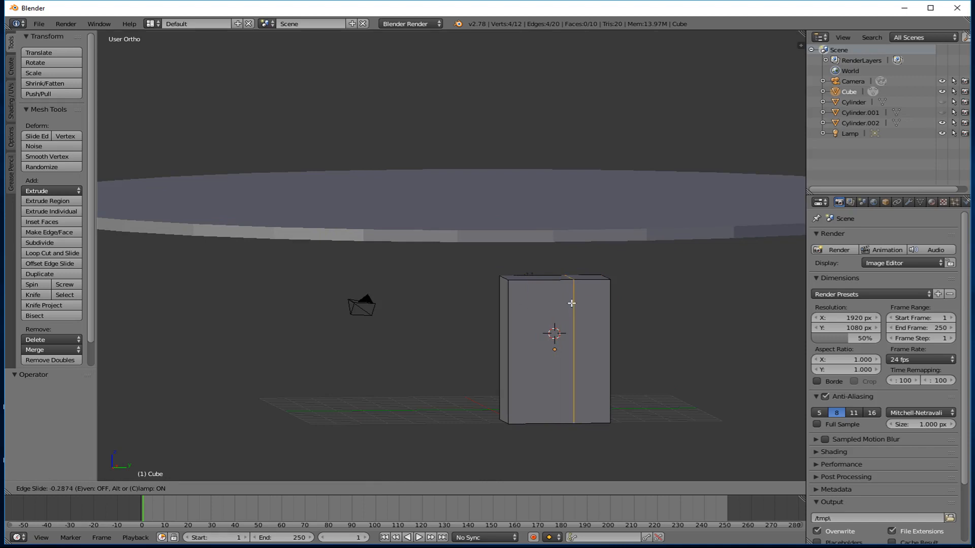
click(543, 303)
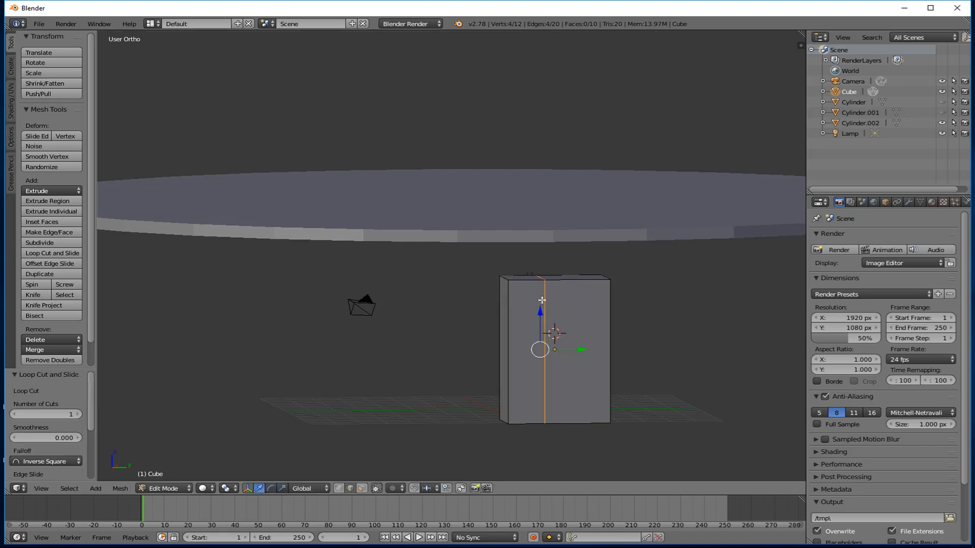
key(ctrl+z)
Add three vertical loop cuts to the door block, one centred and one through the middle of each half.
key(ctrl+r)
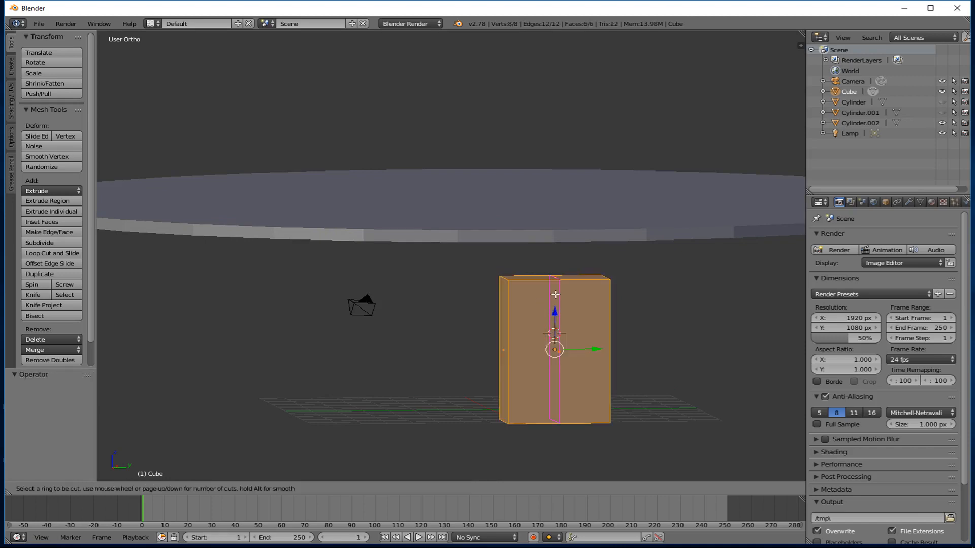
click(555, 294)
right_click(555, 295)
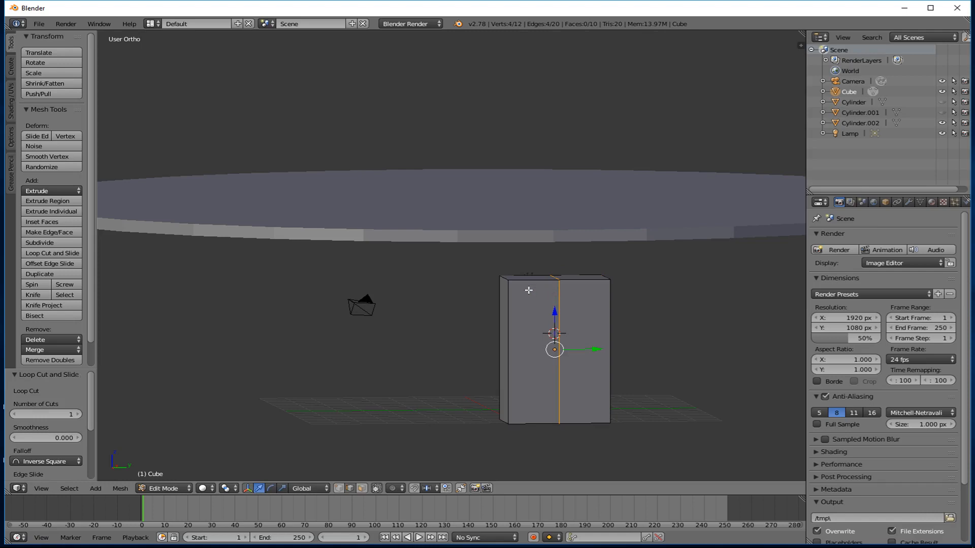
key(ctrl+r)
click(538, 287)
right_click(538, 287)
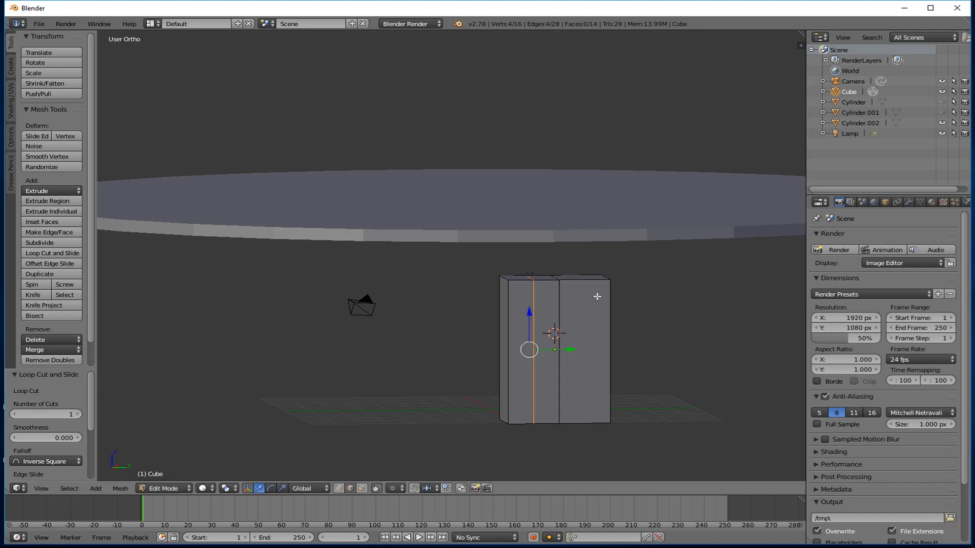
key(ctrl+r)
click(592, 295)
right_click(593, 295)
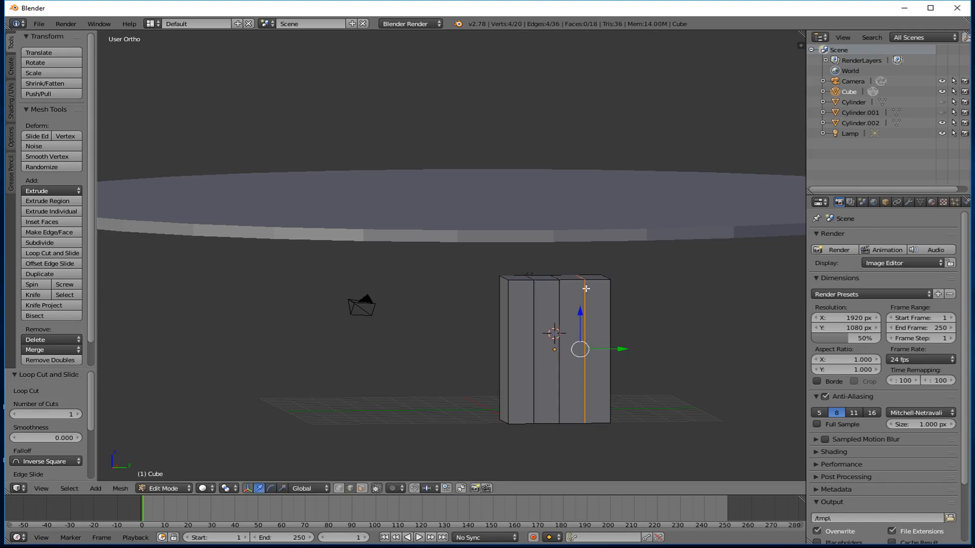
Raise the middle top edge of the door block along Z by about 1.136, and lower it again by about 0.27.
right_click(557, 279)
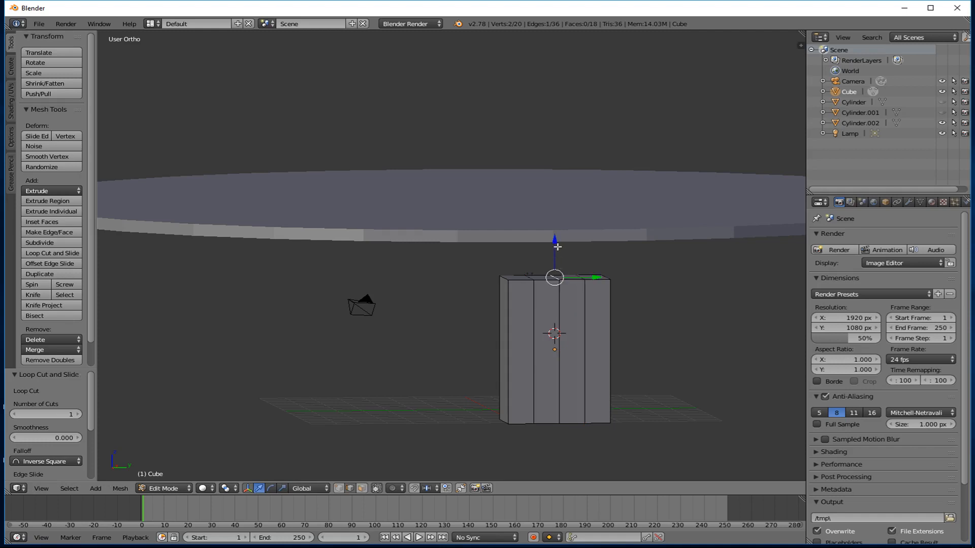
middle_drag(556, 264, 547, 287)
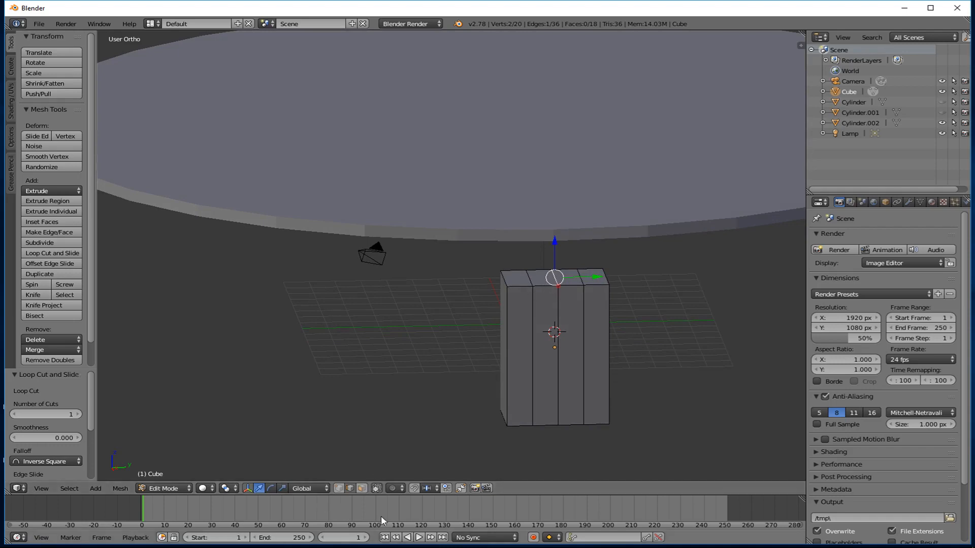
key(g)
key(z)
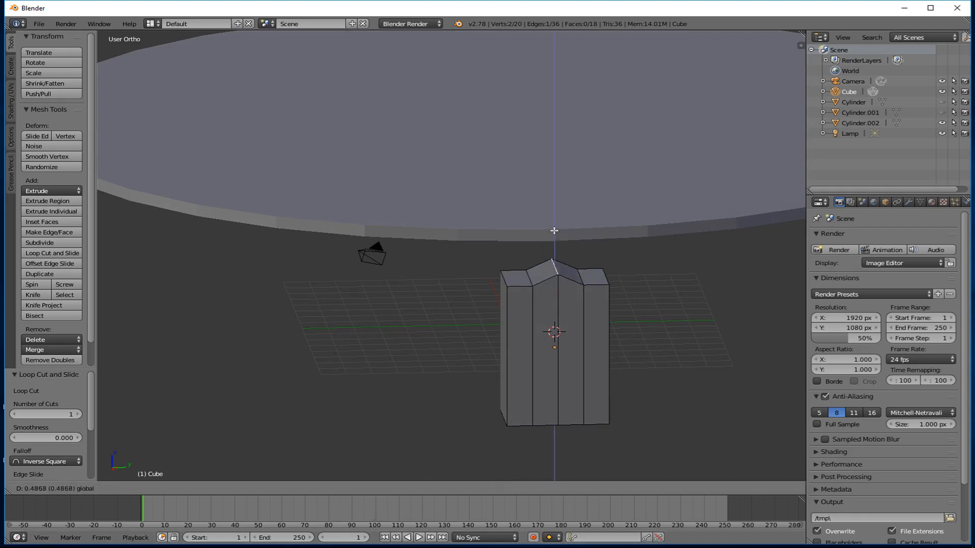
click(554, 219)
middle_drag(554, 219, 556, 219)
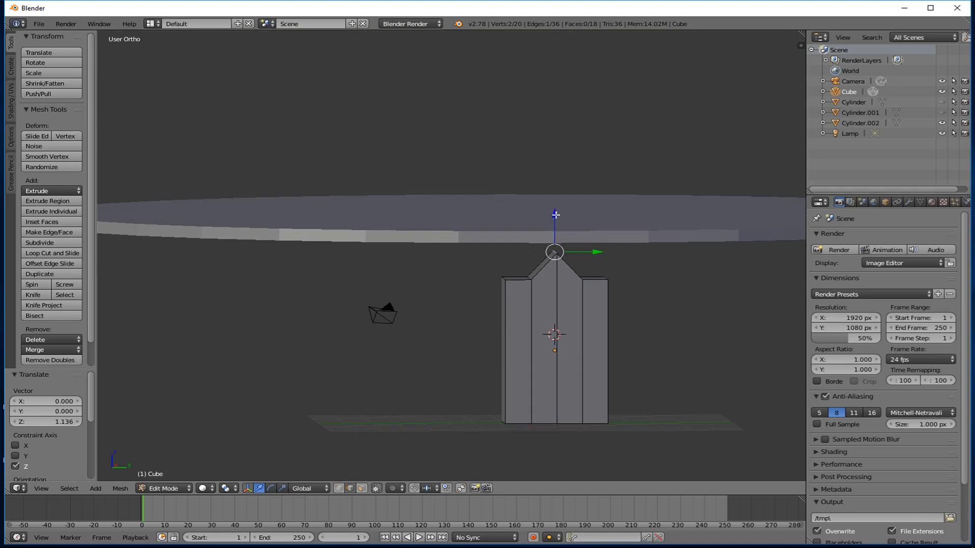
key(g)
key(z)
click(554, 221)
middle_drag(555, 257, 527, 277)
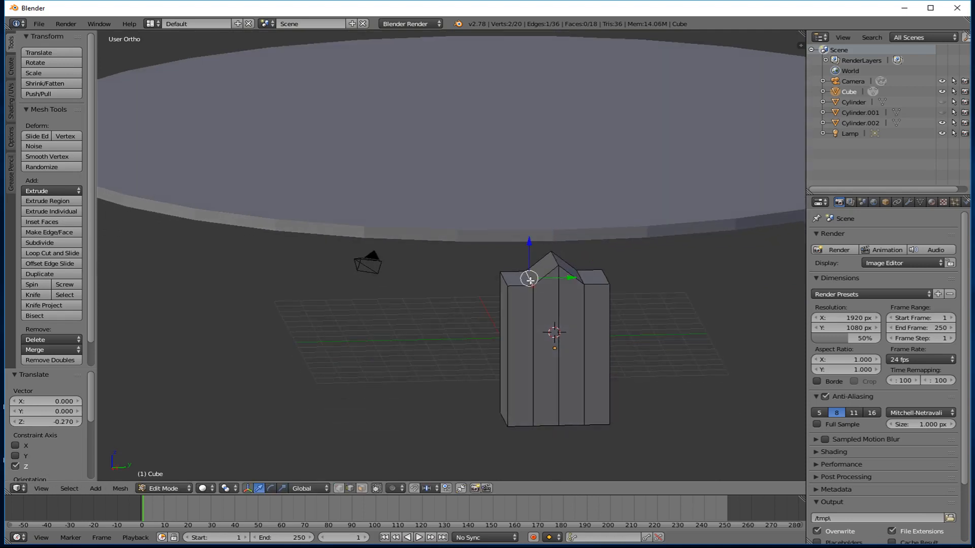
Raise the two top edges beside the door block's peak together along Z by about 0.668.
shift+right_click(581, 279)
key(g)
key(z)
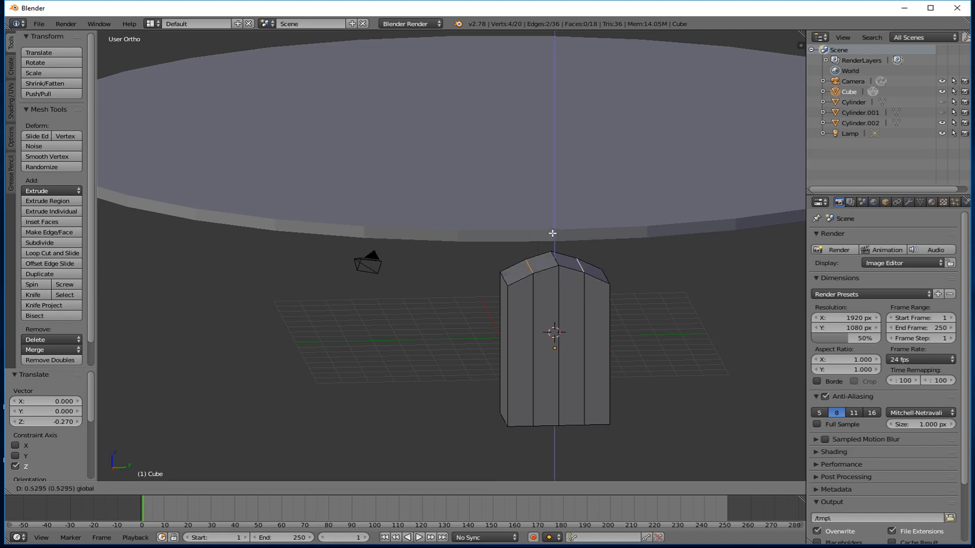
click(553, 232)
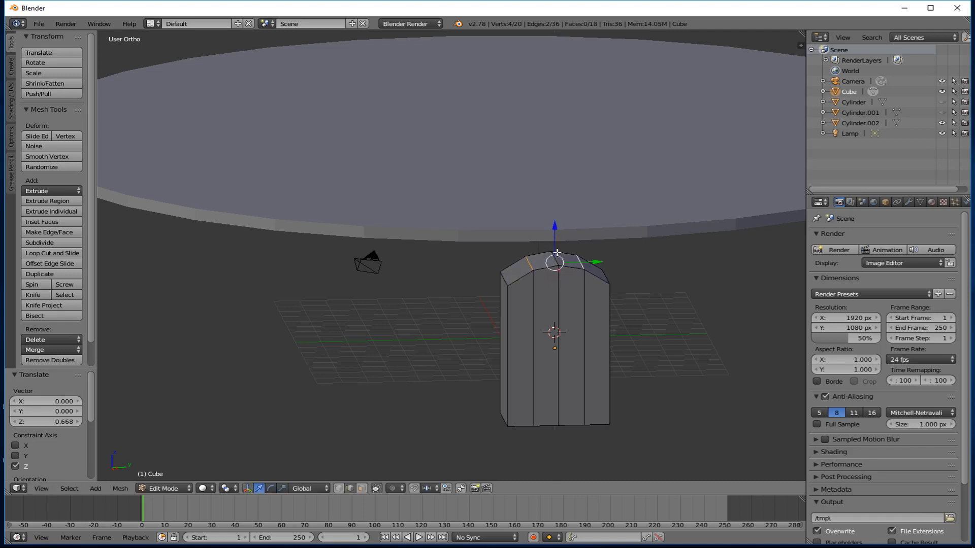
mouse_move(553, 232)
middle_down()
mouse_move(545, 242)
mouse_move(554, 241)
middle_up()
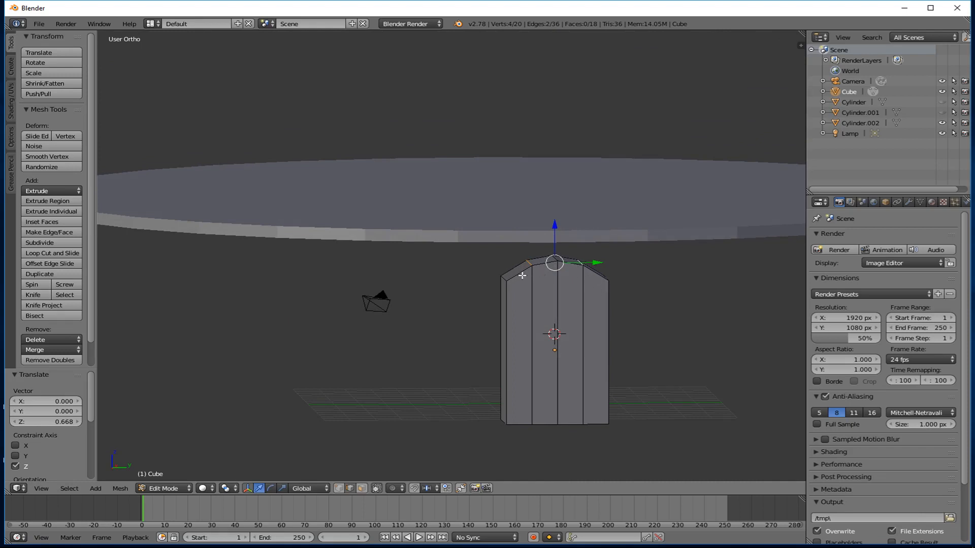
Add a centred vertical loop cut to each of the door block's two outermost front sections.
key(ctrl+r)
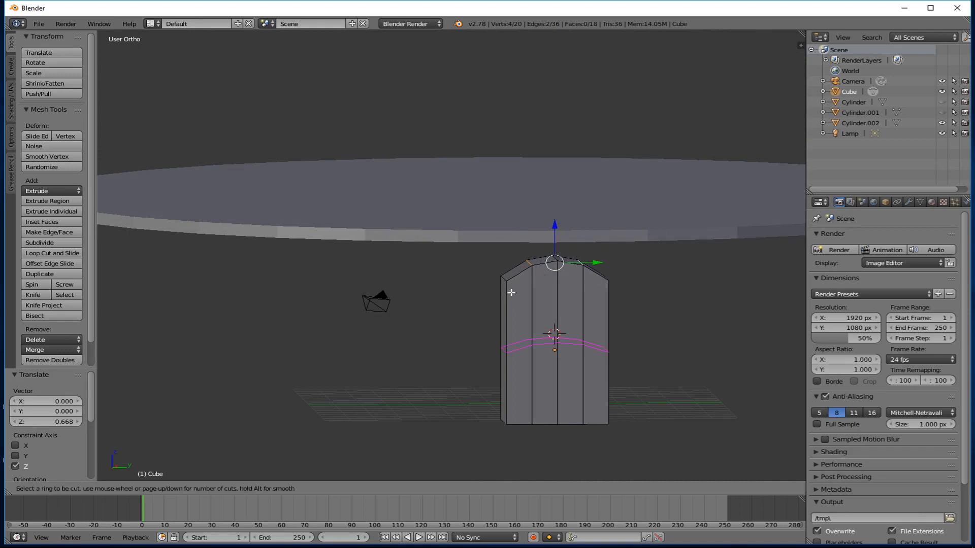
click(525, 276)
right_click(525, 276)
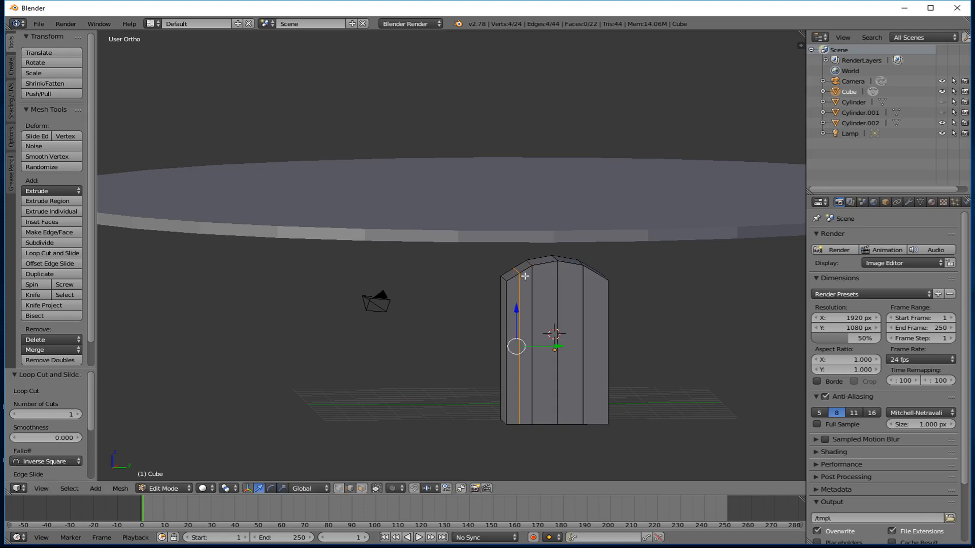
key(ctrl+r)
click(597, 275)
right_click(597, 276)
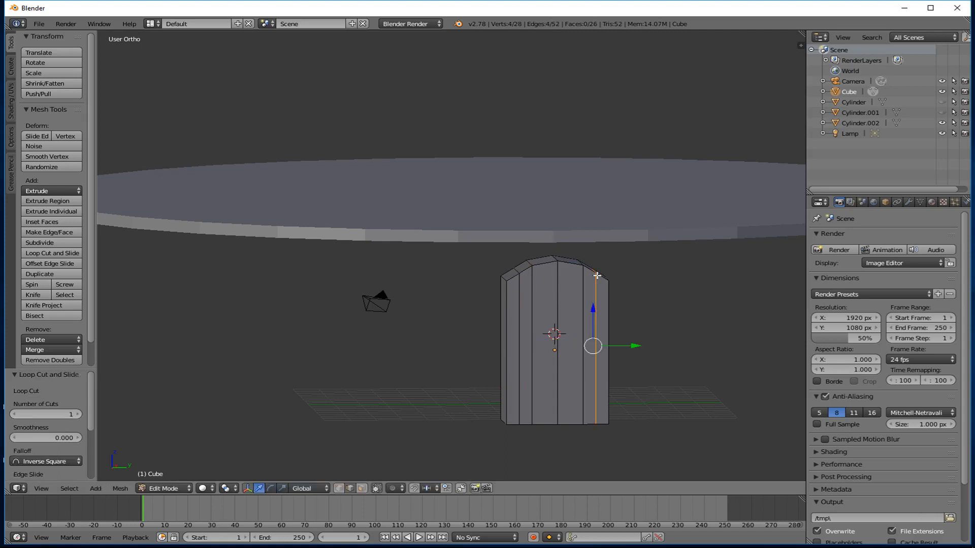
Raise the two new outer top edges of the door block together along Z by about 0.067 to round the arch.
right_click(522, 267)
middle_drag(529, 272, 546, 282)
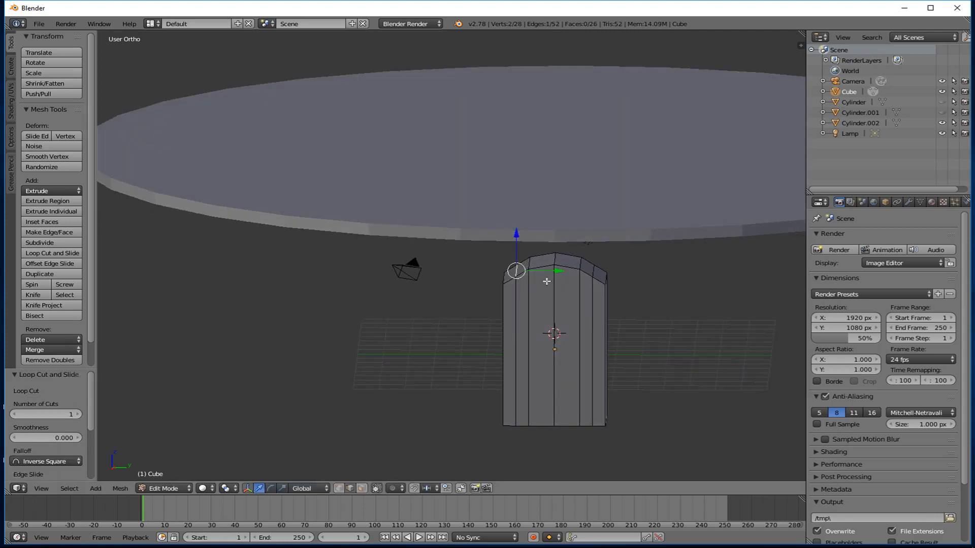
shift+right_click(591, 269)
key(KP_3)
drag(555, 235, 556, 233)
middle_drag(555, 234, 582, 267)
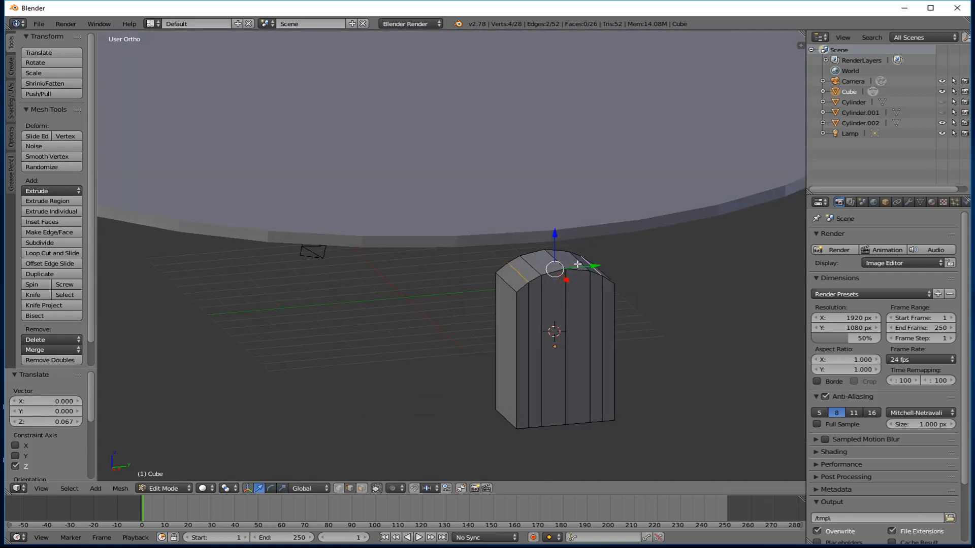
Return the door block to Object Mode and unhide the main tower cylinder.
scroll(573, 268, down, 3)
key(Tab)
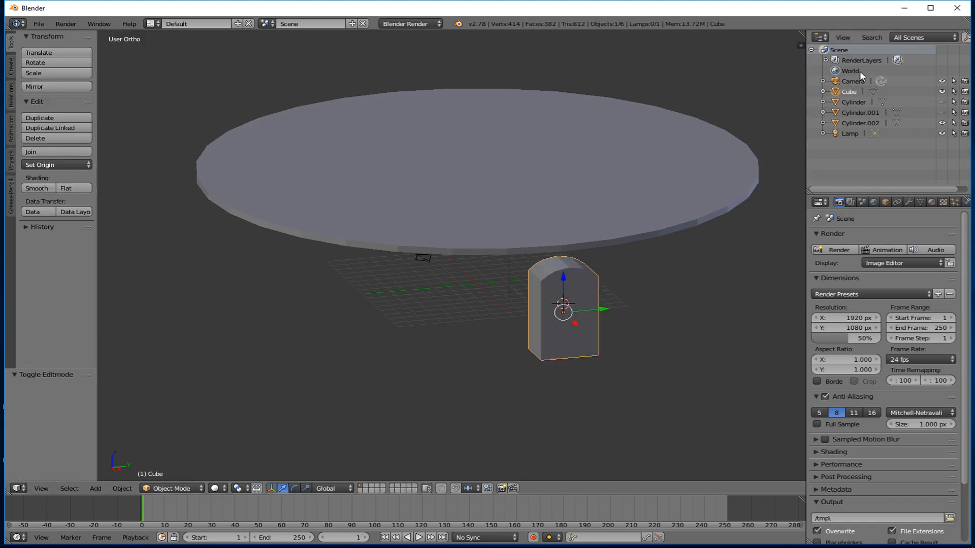
click(942, 101)
Check the door block against the tower wall in wireframe, move it along X by about -0.419, and return to solid shading.
mouse_move(598, 205)
middle_down()
mouse_move(638, 190)
mouse_move(668, 222)
mouse_move(708, 194)
mouse_move(685, 193)
mouse_move(701, 233)
mouse_move(688, 259)
mouse_move(589, 323)
middle_up()
key(z)
drag(626, 303, 621, 299)
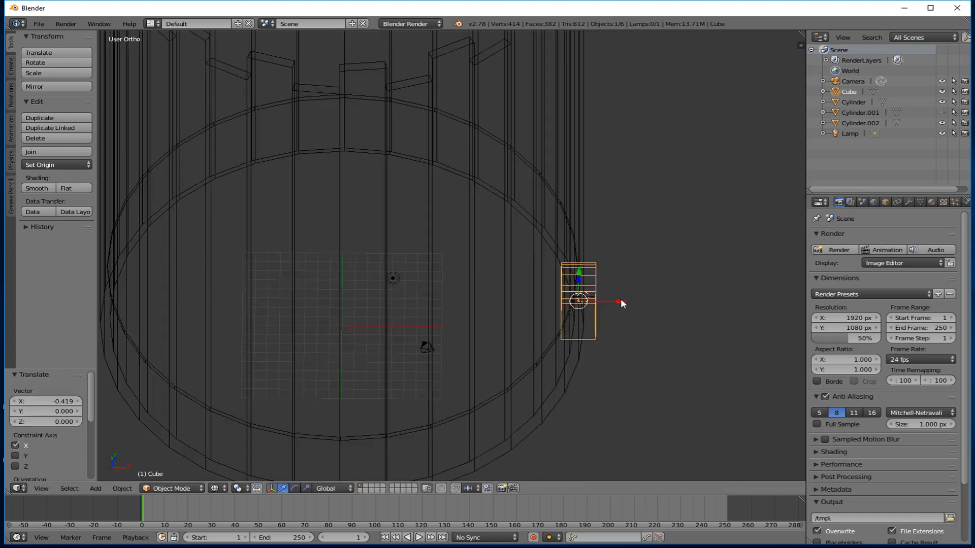
middle_drag(620, 298, 557, 264)
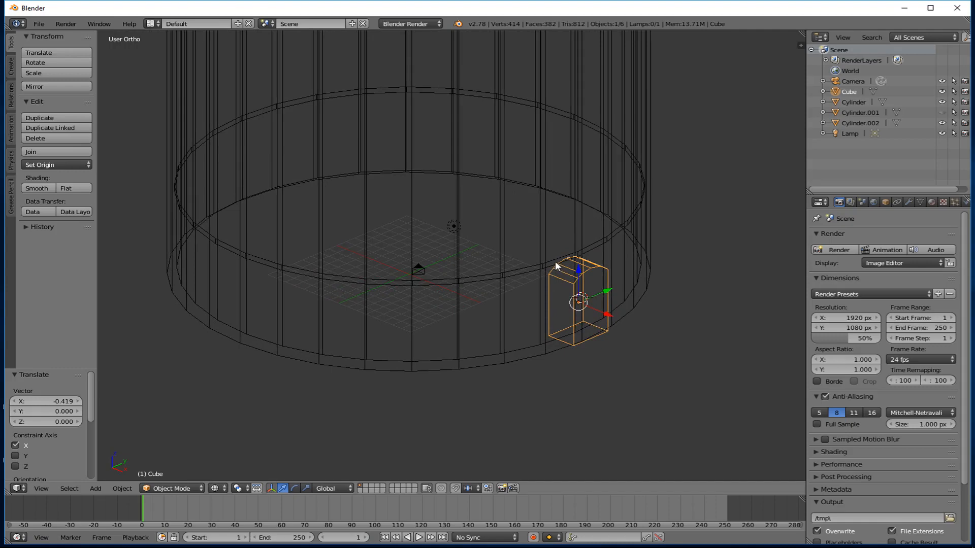
key(Tab)
key(Tab)
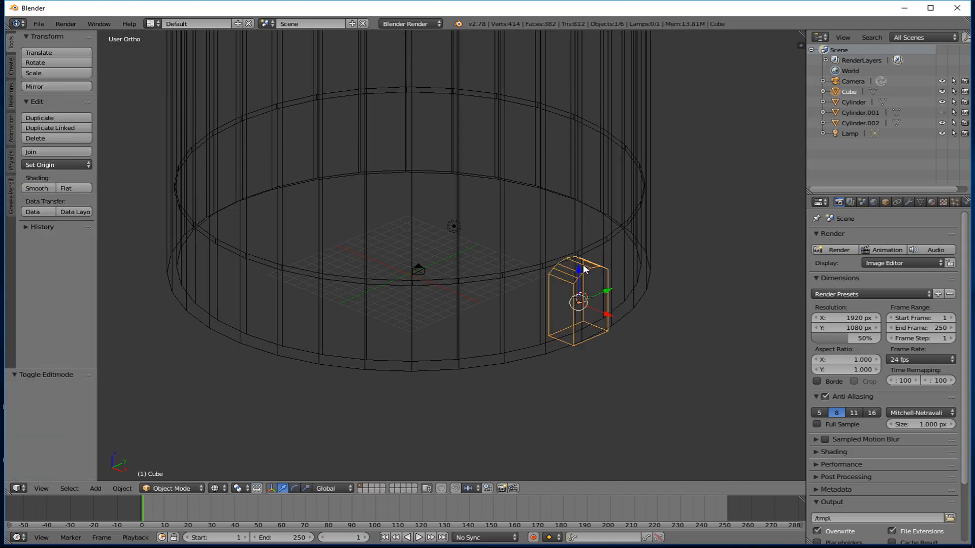
key(z)
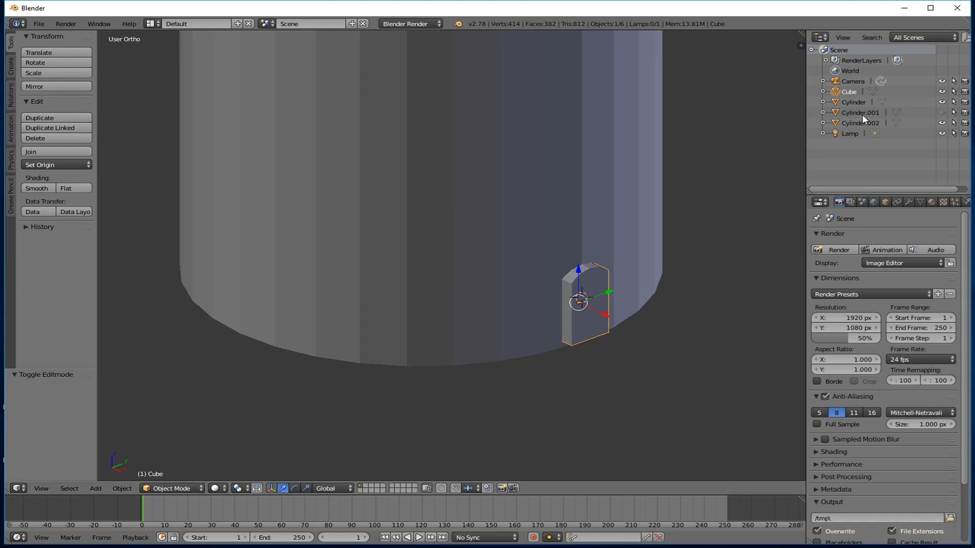
Duplicate the main tower cylinder in place and hide the duplicate.
click(854, 103)
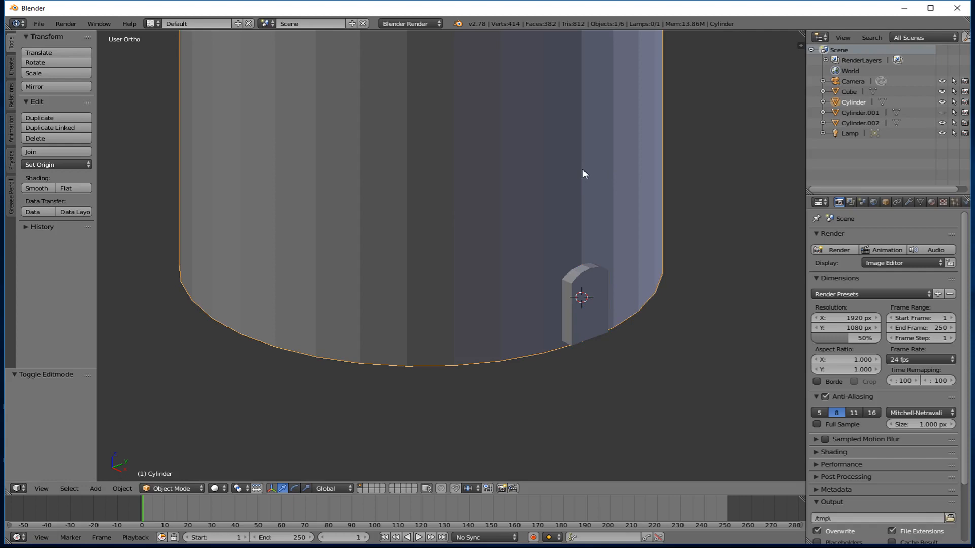
key(shift+d)
key(Escape)
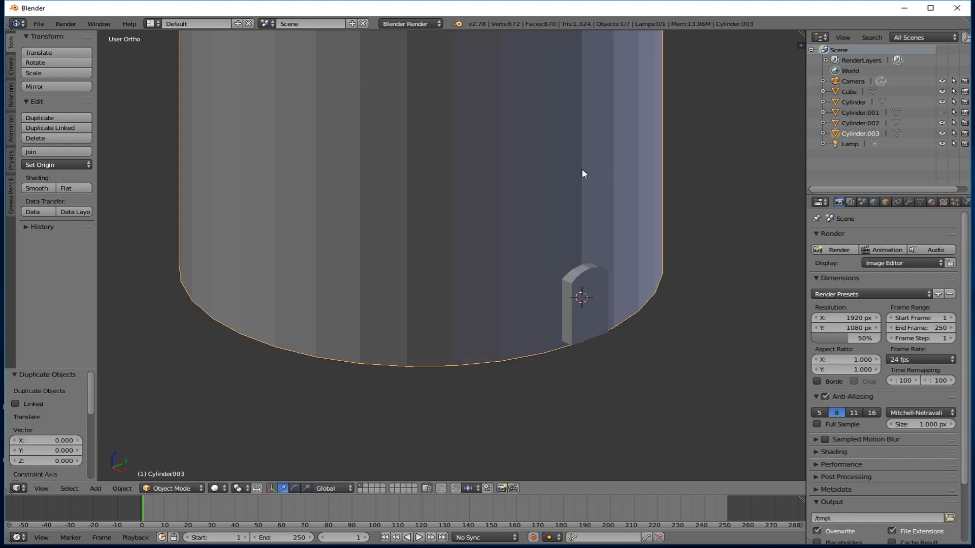
click(942, 133)
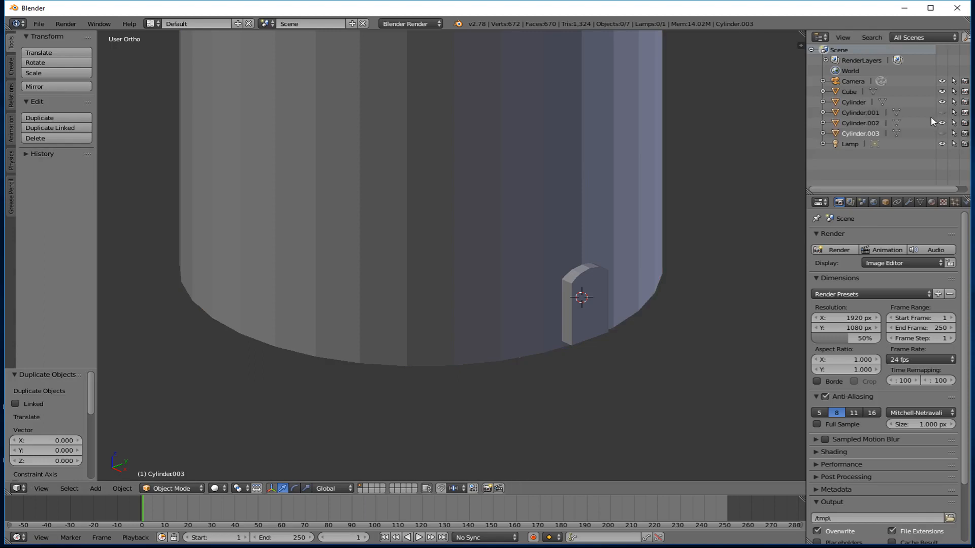
click(942, 123)
Rename the original main cylinder as Tower.
click(857, 102)
click(884, 203)
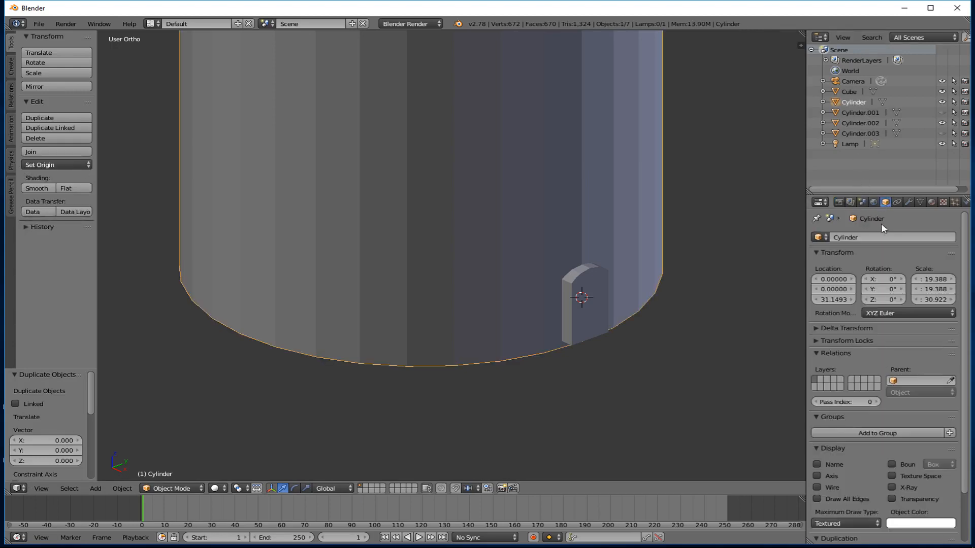
click(875, 236)
text(Tower)
key(Return)
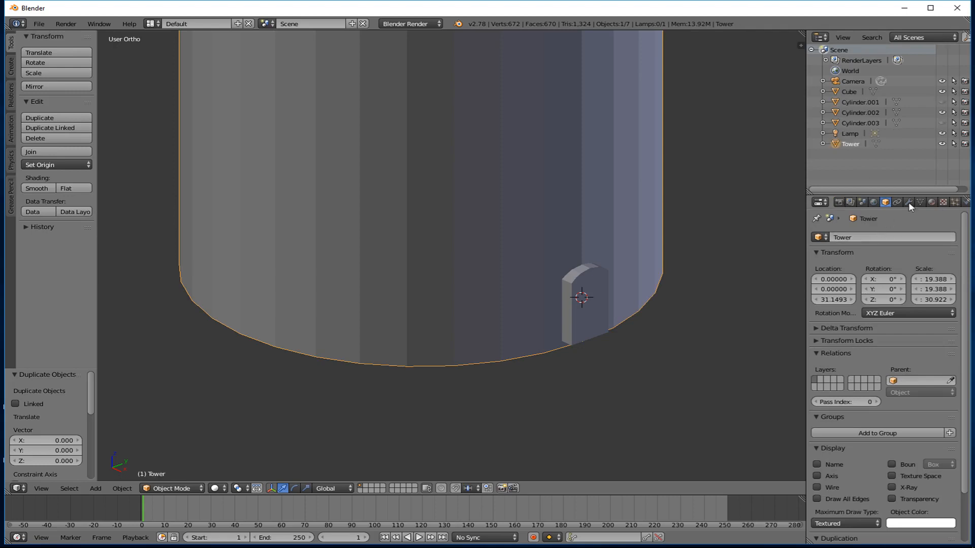
Rename the hidden duplicate of the tower as Tower Dupe.
click(863, 123)
click(883, 234)
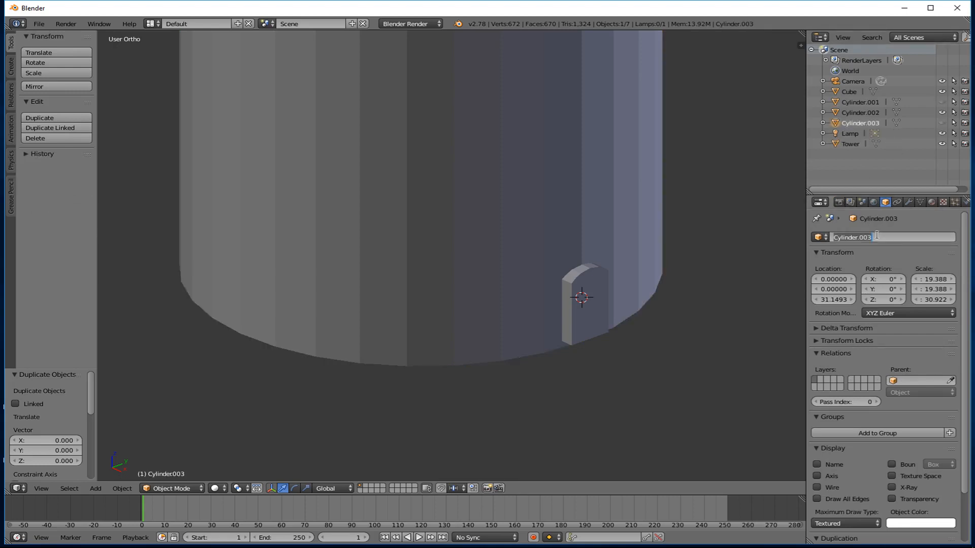
text(ower Dupe)
key(Return)
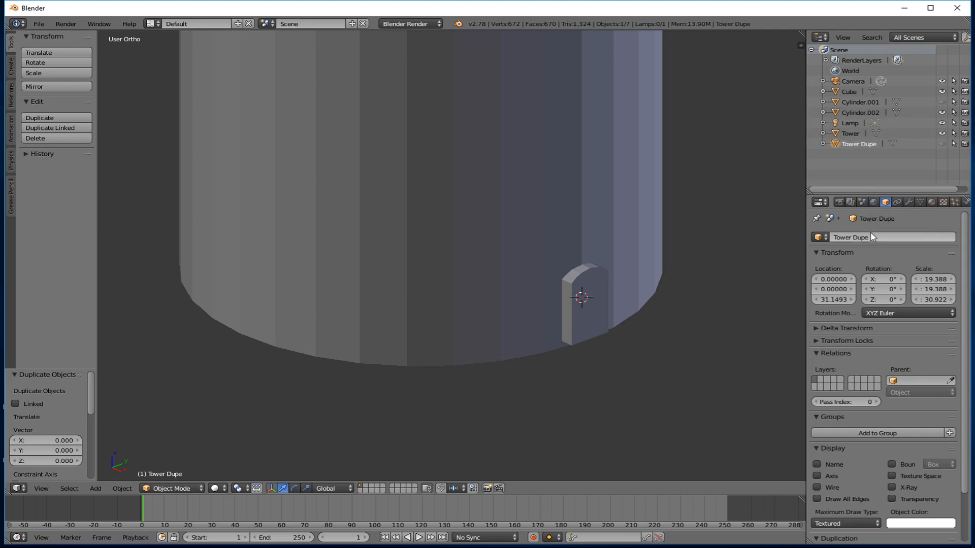
Rename the upper floor disc, Cylinder.001, as Roof.
click(867, 111)
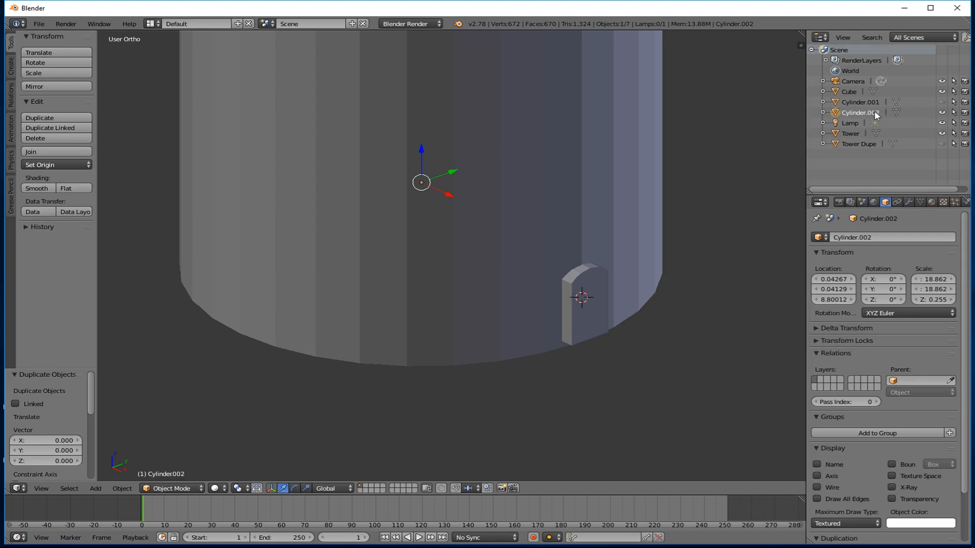
click(864, 104)
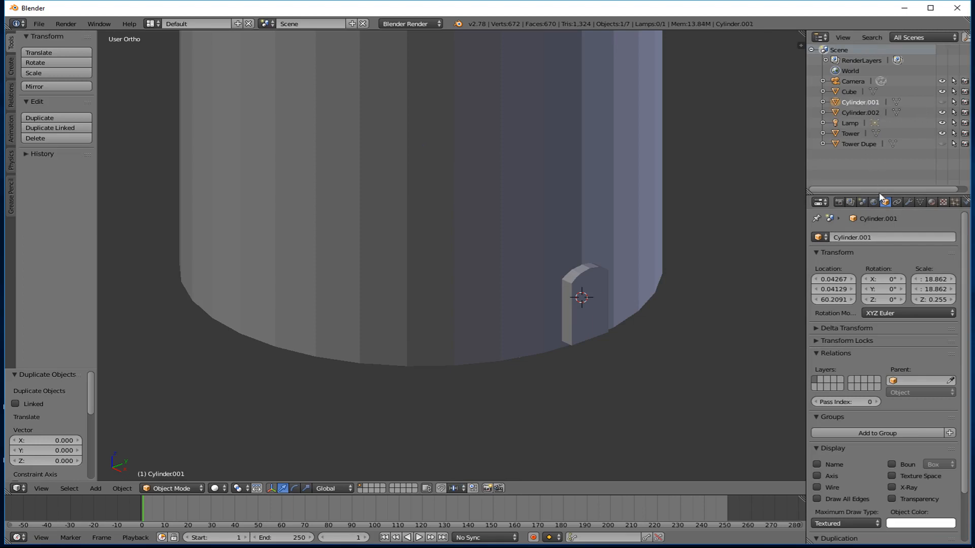
click(886, 237)
text(Roof)
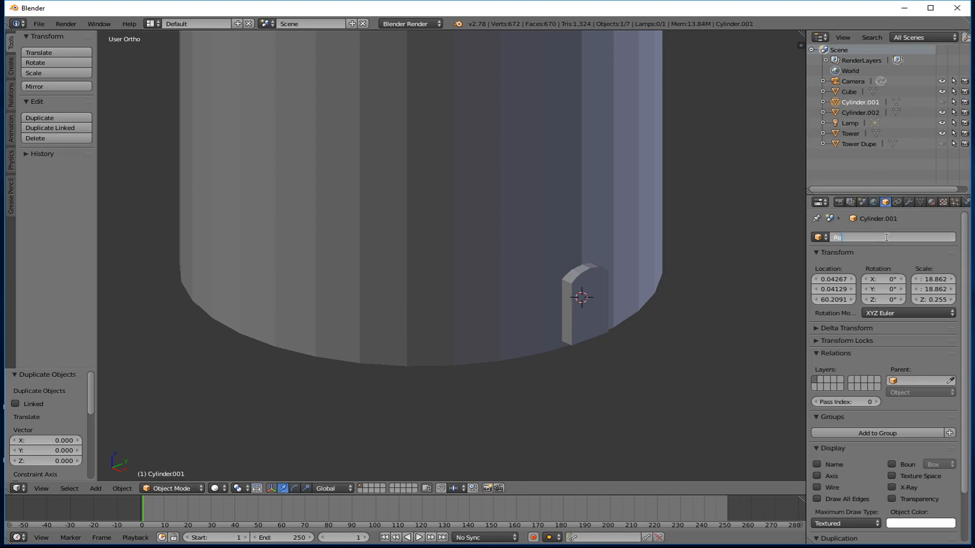
key(Return)
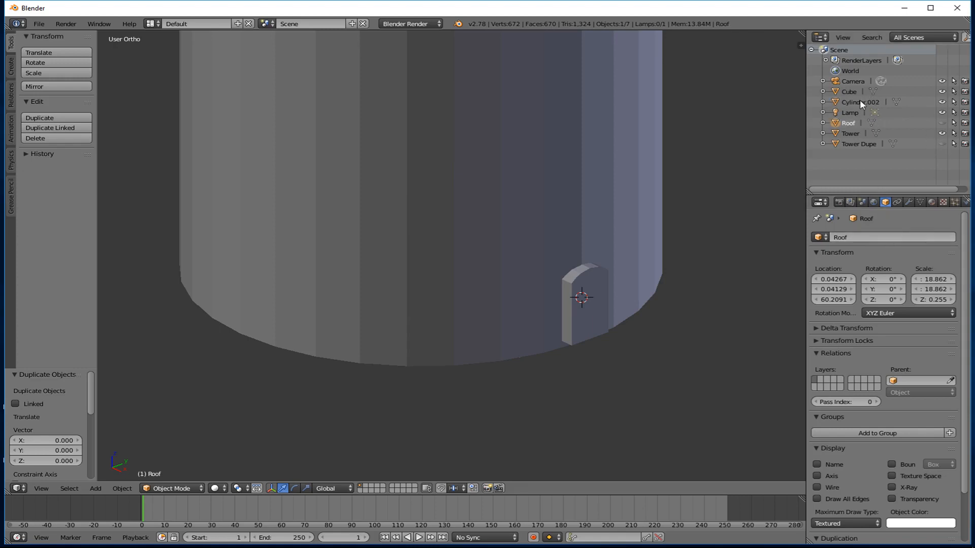
Rename the lower floor disc, Cylinder.002, as 2nd floor.
click(860, 100)
click(875, 238)
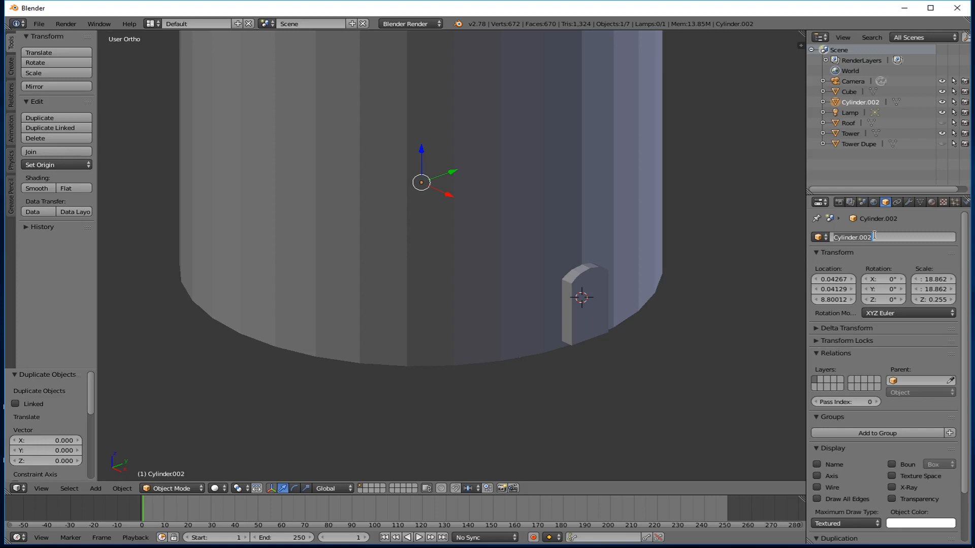
text(2nd floor)
key(Return)
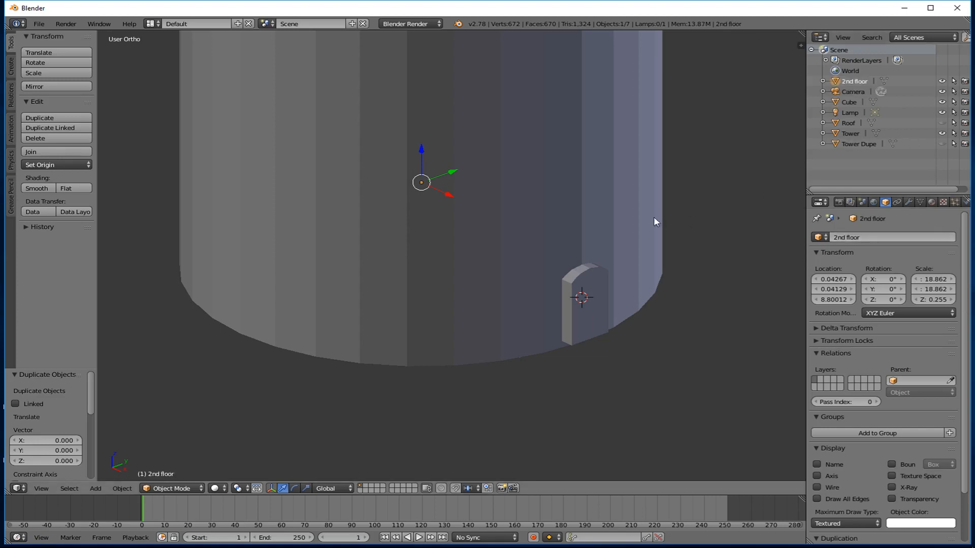
Add a Boolean modifier to the Tower and set its operation to Difference.
right_click(638, 209)
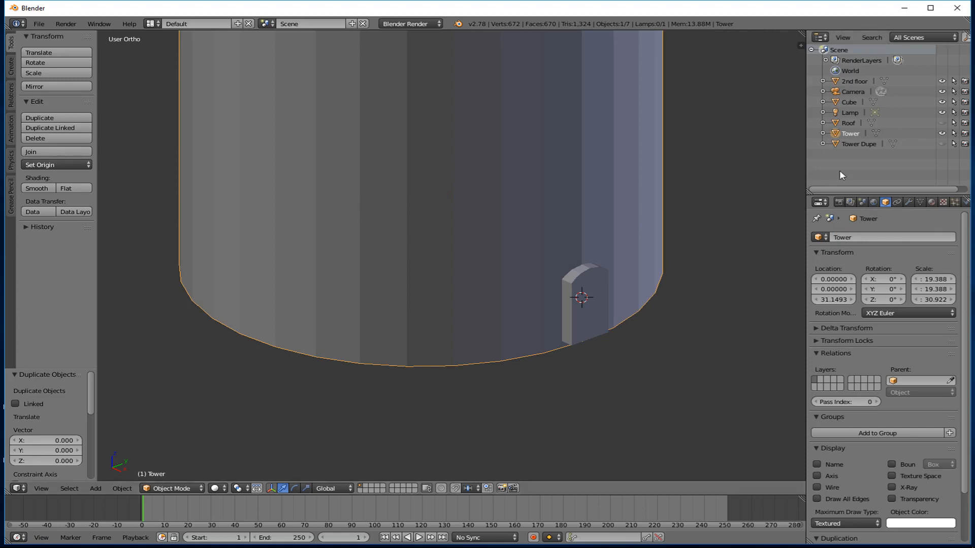
click(910, 203)
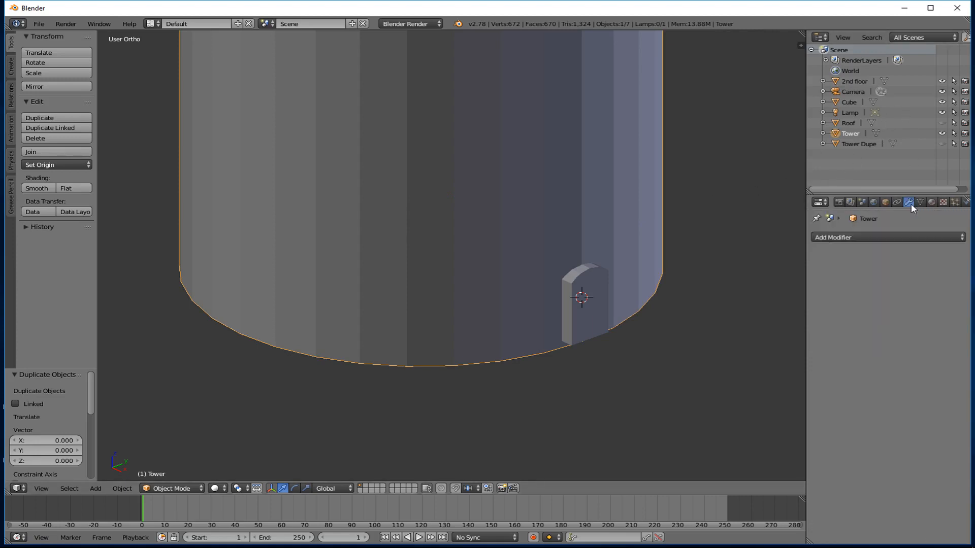
click(895, 234)
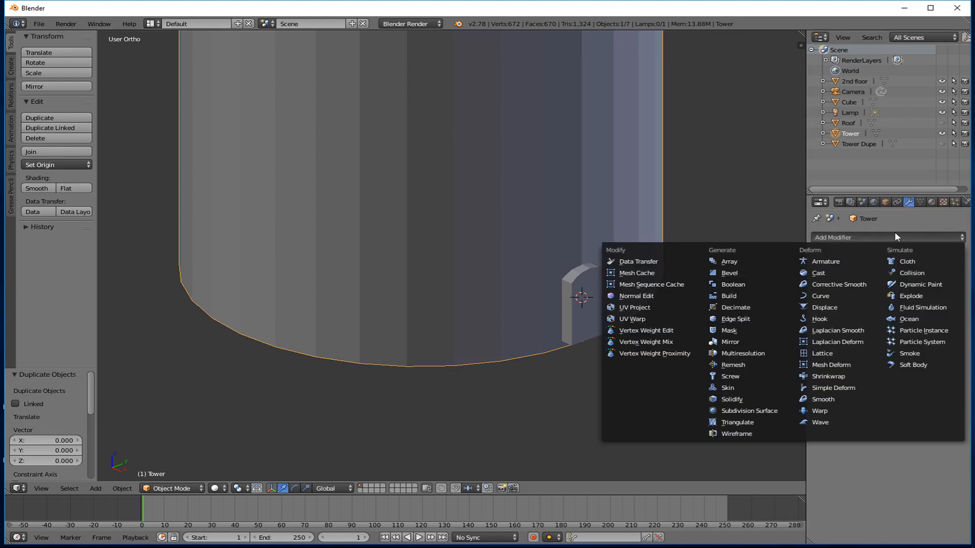
click(758, 283)
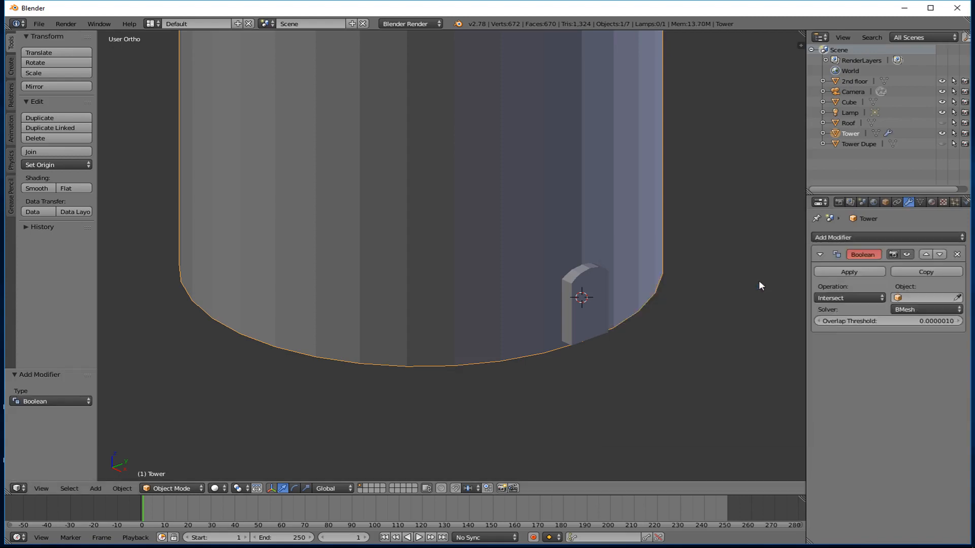
click(858, 296)
click(858, 263)
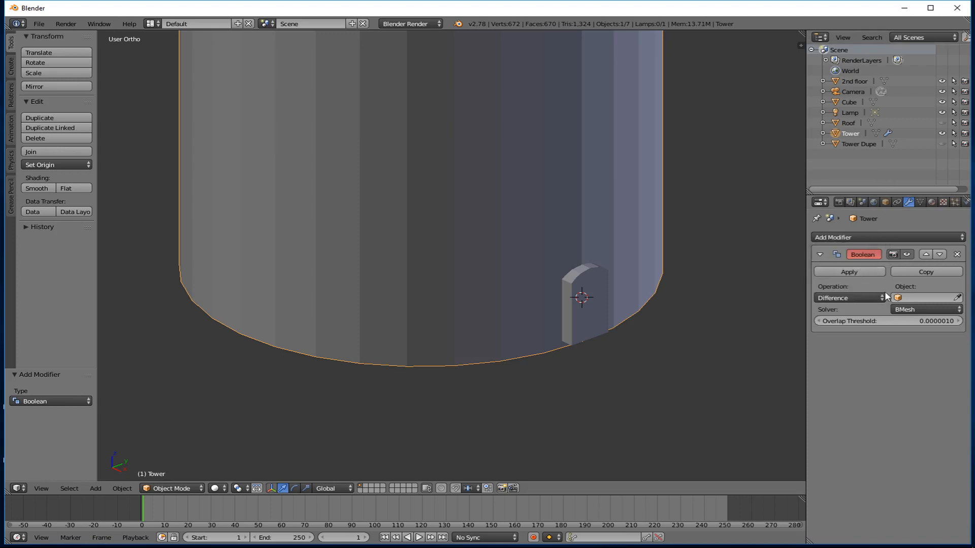
Set the door block, Cube, as the object that the Tower's Boolean modifier subtracts.
click(904, 297)
key(Down)
key(Down)
key(Down)
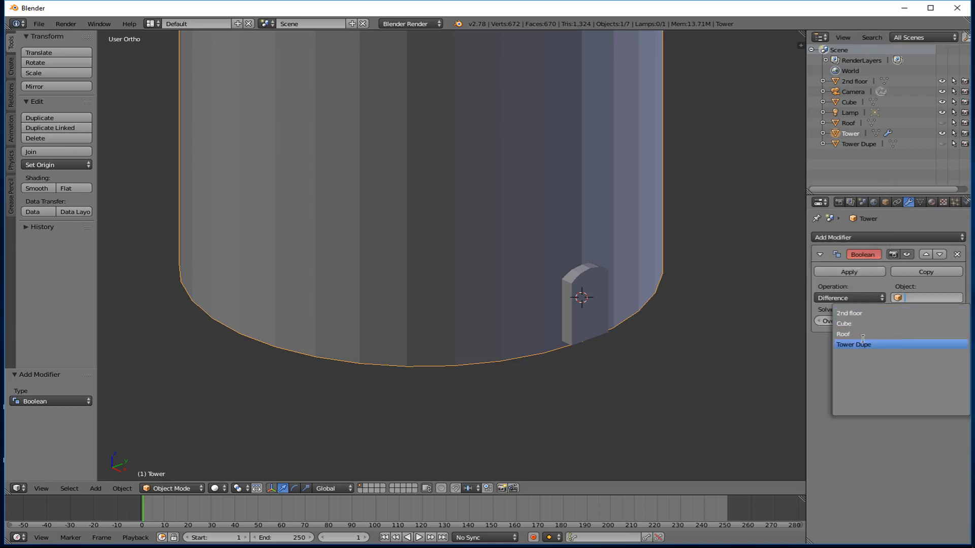
key(Return)
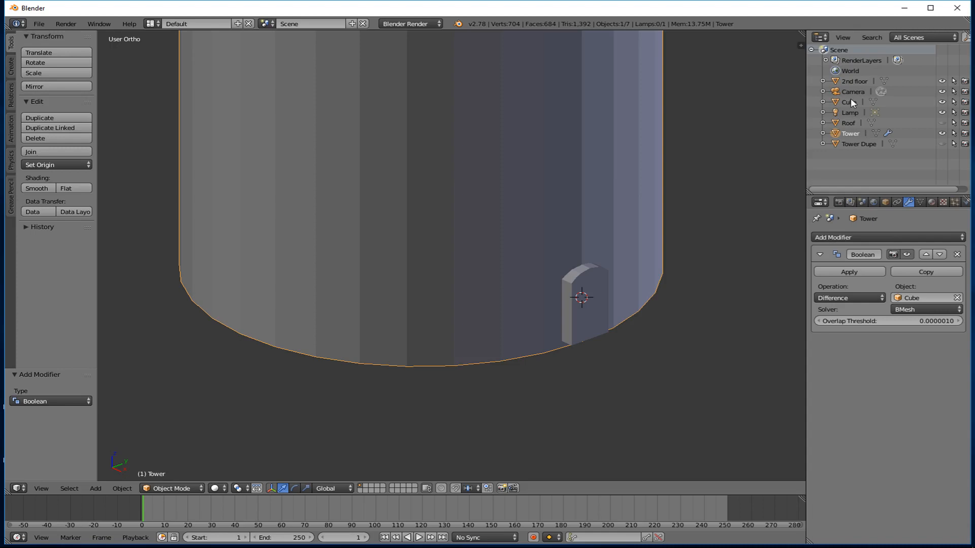
Hide the door block to expose the doorway cut at the tower's base.
click(942, 101)
middle_drag(693, 191, 562, 173)
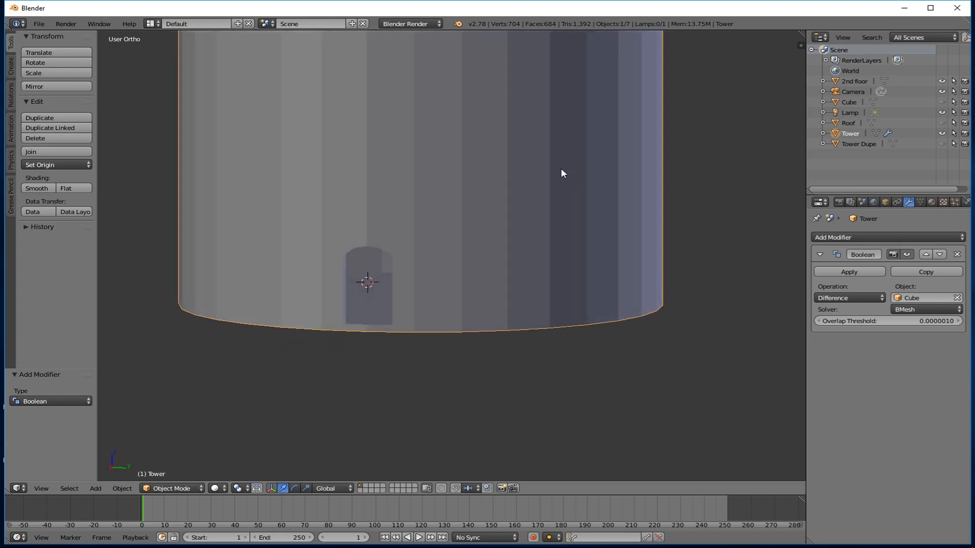
scroll(561, 170, down, 1)
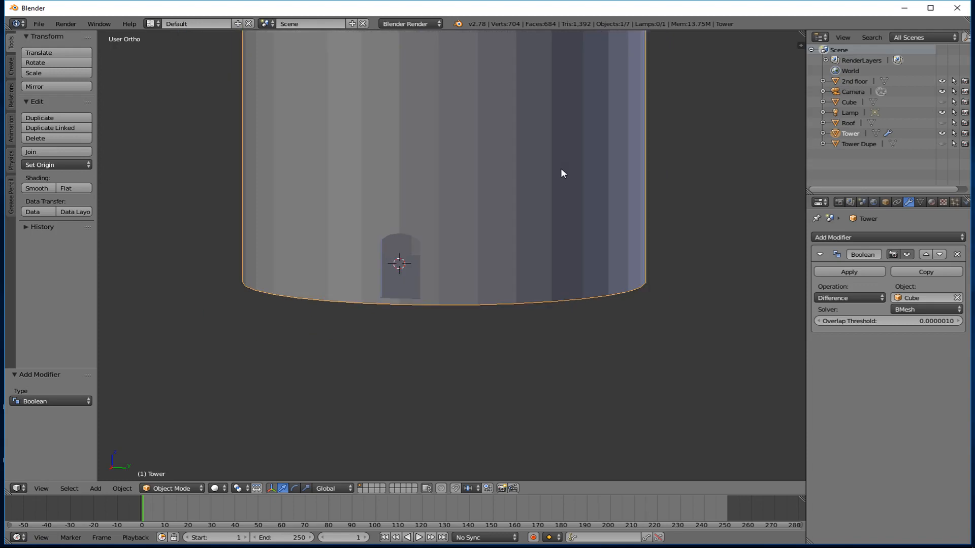
Apply the Tower's Boolean modifier and check the doorway opening in the resulting mesh.
click(852, 272)
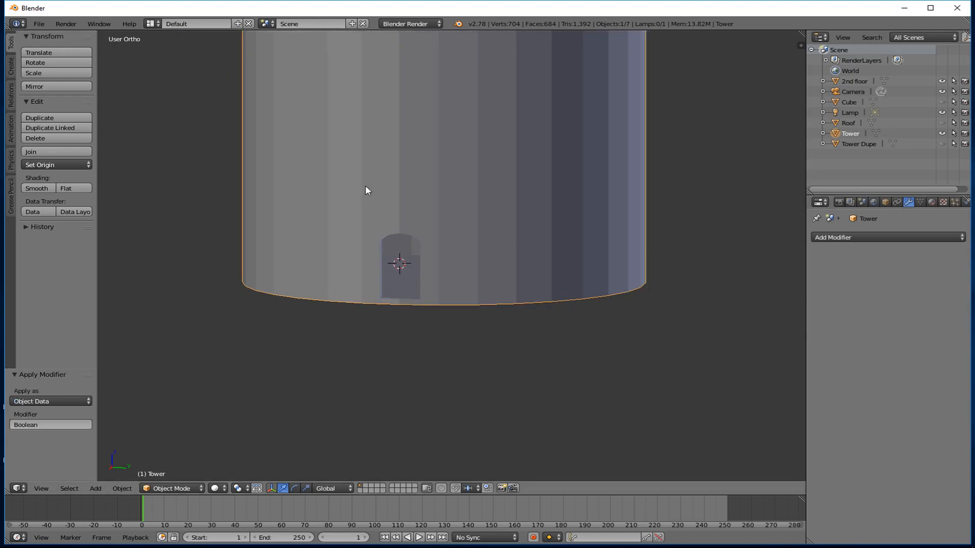
key(Tab)
middle_drag(362, 187, 380, 165)
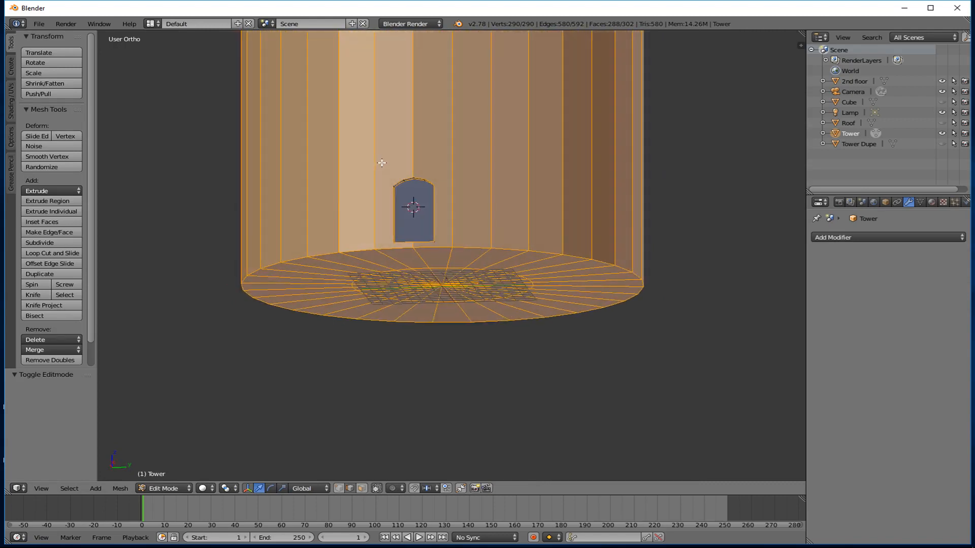
key(Tab)
middle_drag(387, 176, 447, 209)
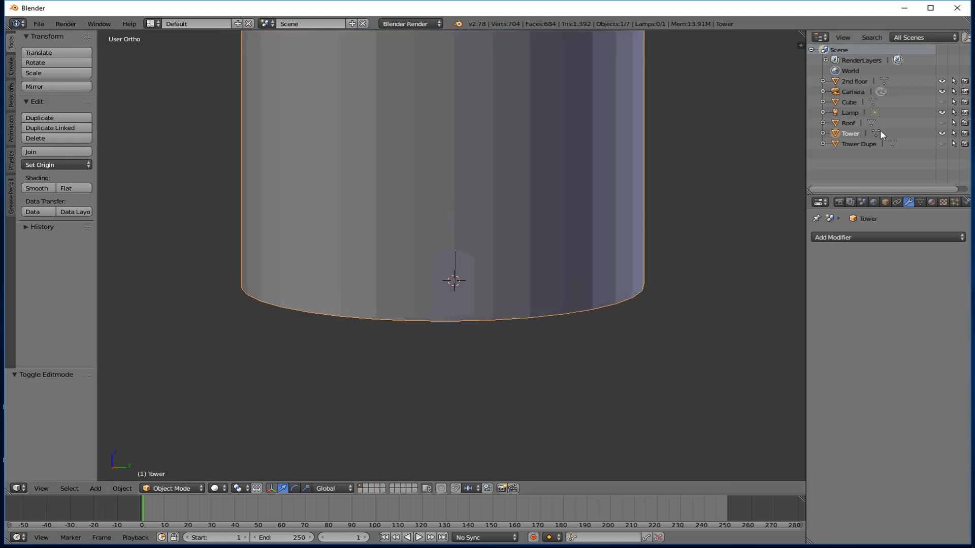
Hide the Tower and unhide Tower Dupe and the Cube door block.
click(942, 133)
click(942, 143)
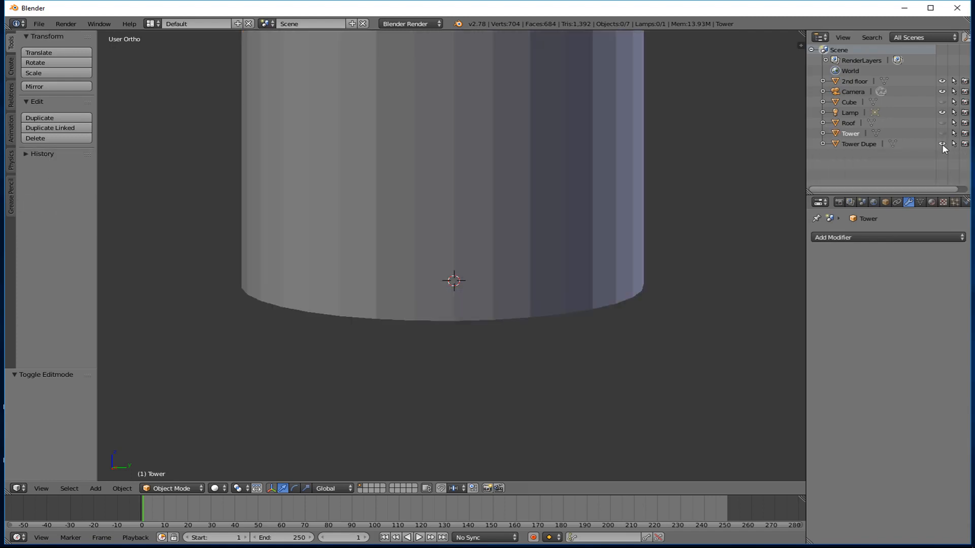
click(942, 101)
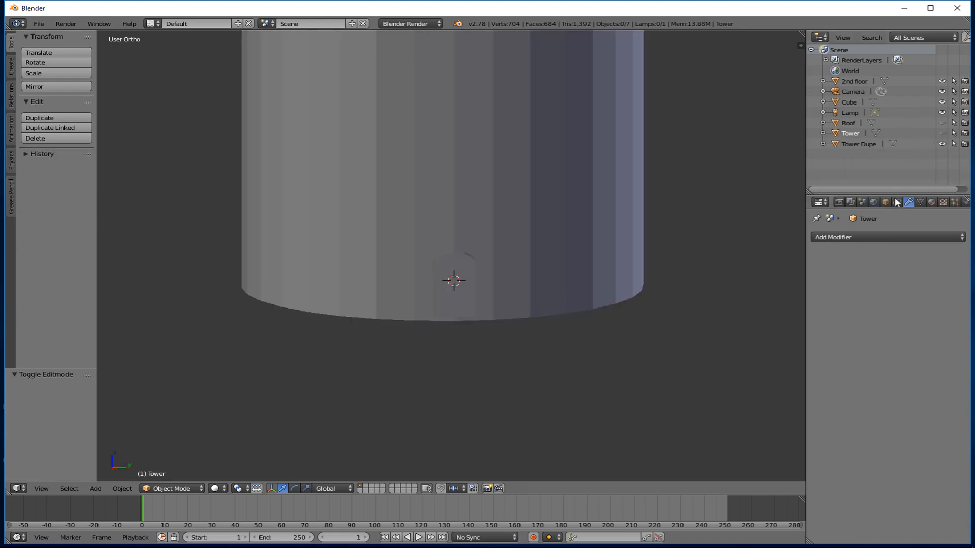
Add a Boolean modifier to Tower Dupe with the operation kept at Intersect.
right_click(615, 161)
click(831, 236)
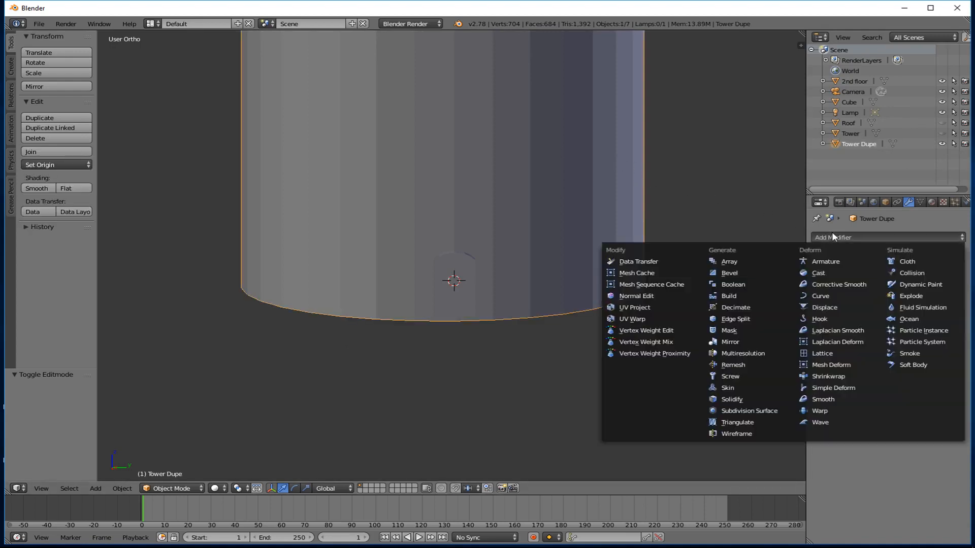
click(761, 285)
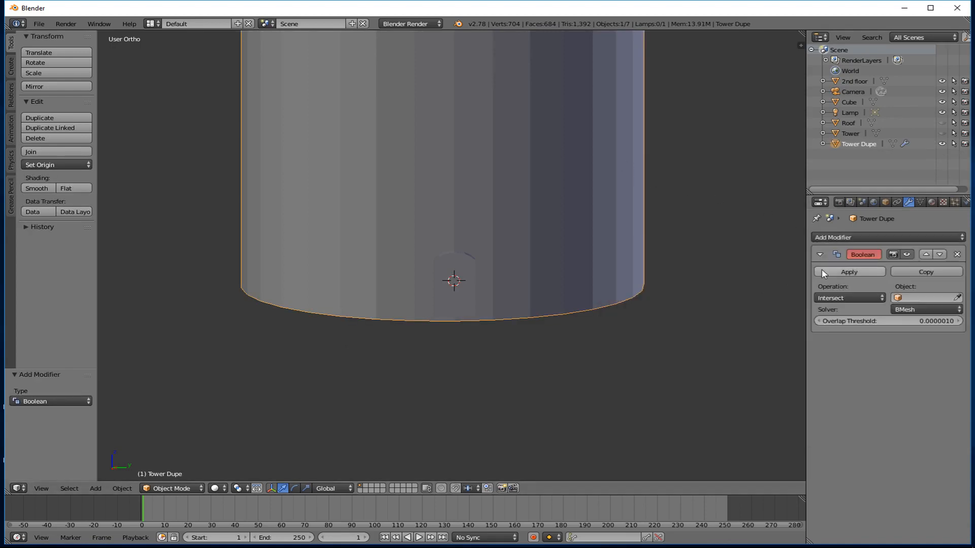
click(845, 298)
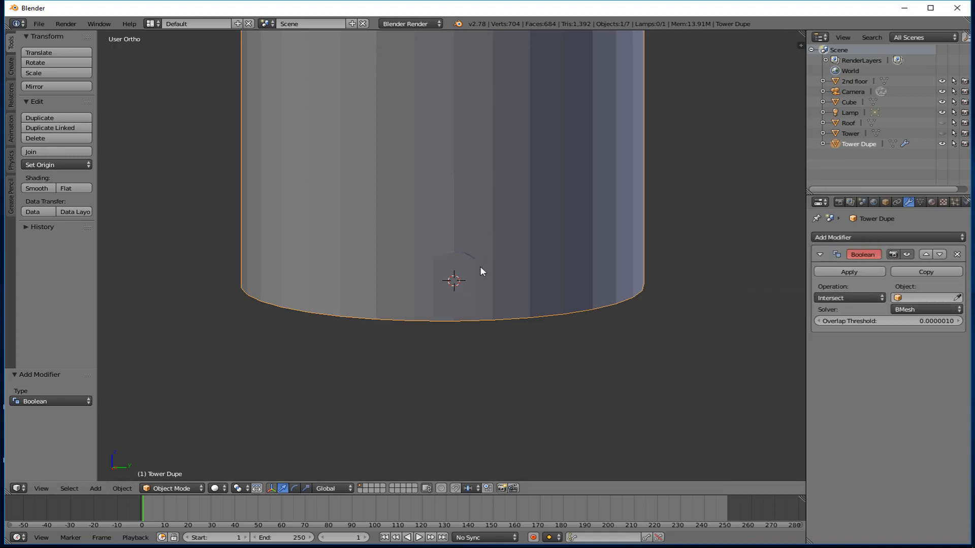
middle_drag(480, 267, 540, 263)
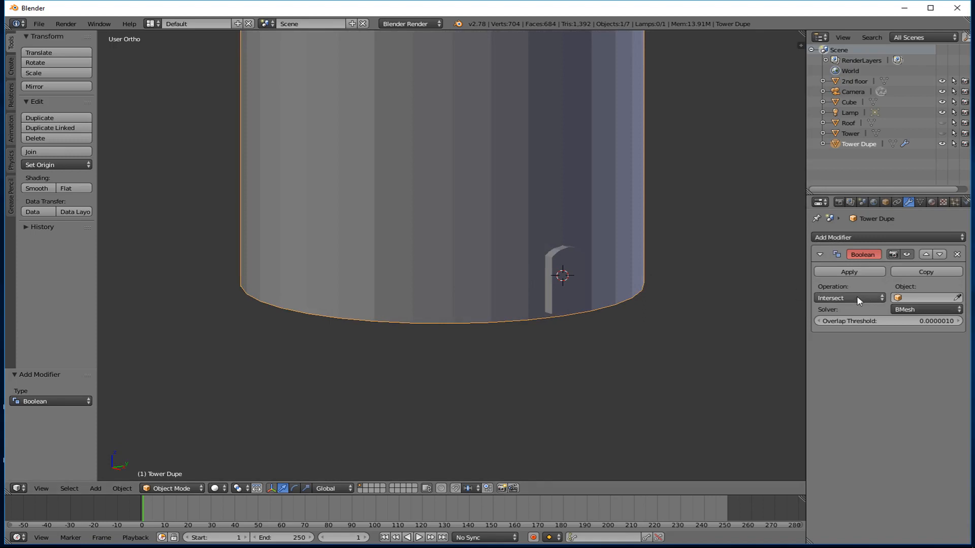
middle_drag(656, 263, 631, 271)
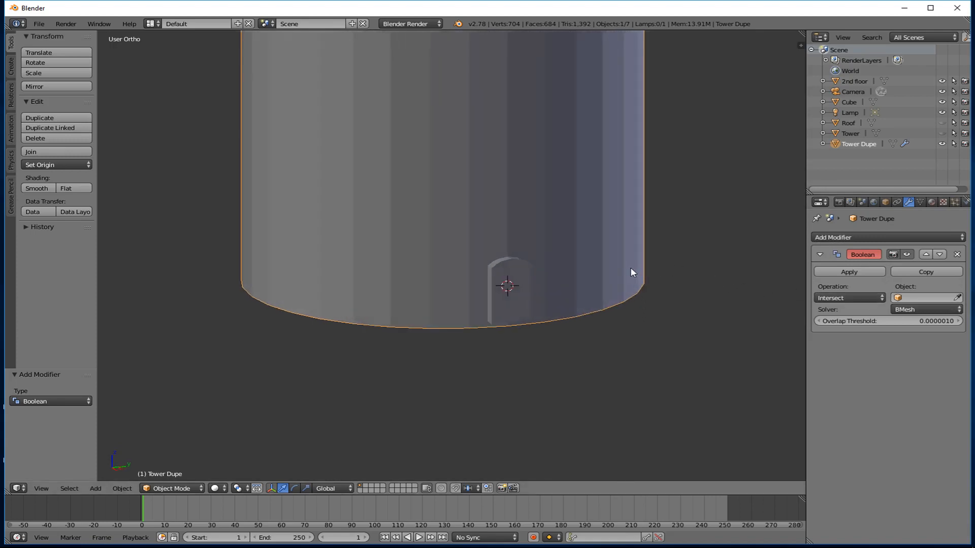
click(862, 297)
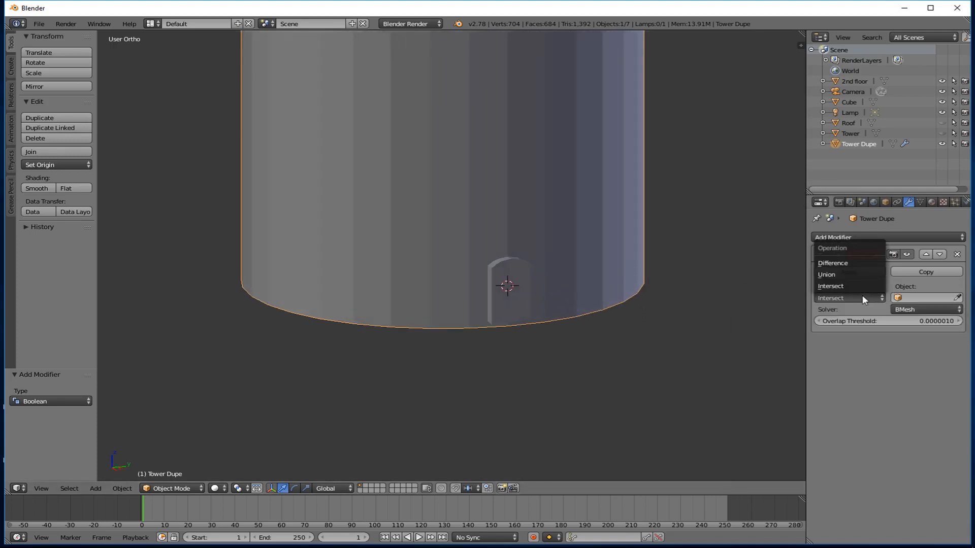
click(863, 297)
Intersect Tower Dupe with the Cube, hide the Cube, and apply the Boolean modifier.
click(924, 298)
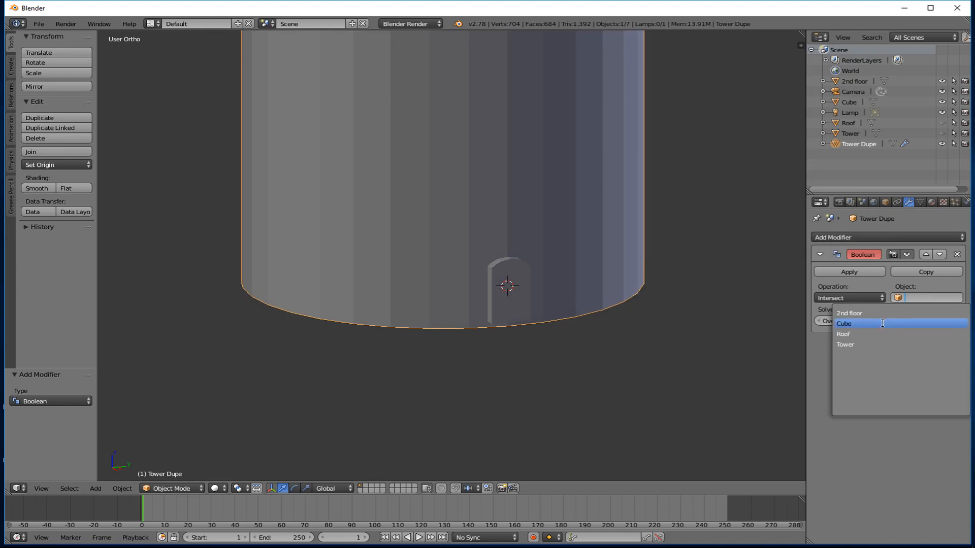
click(858, 323)
mouse_move(723, 234)
middle_down()
mouse_move(674, 230)
mouse_move(709, 220)
mouse_move(736, 229)
middle_up()
click(942, 102)
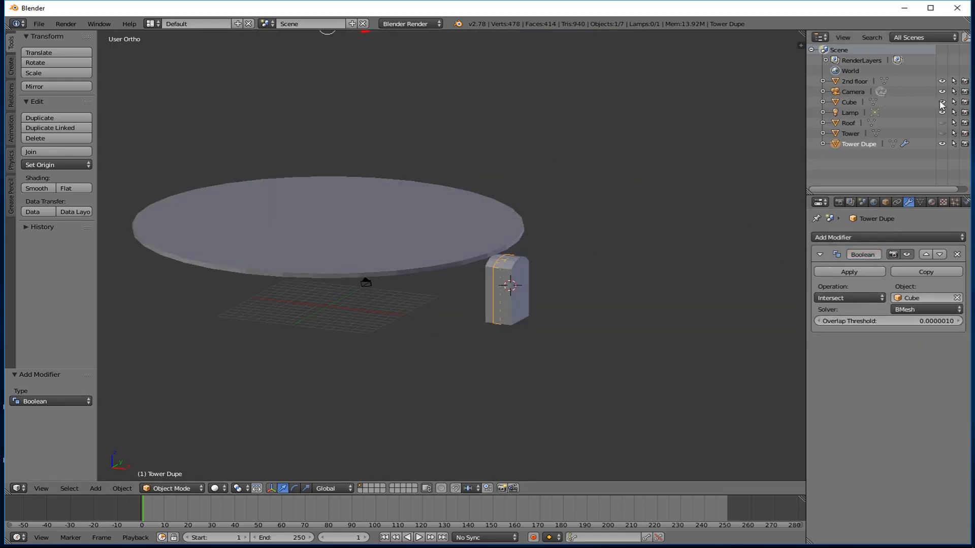
middle_drag(519, 208, 430, 252)
click(840, 272)
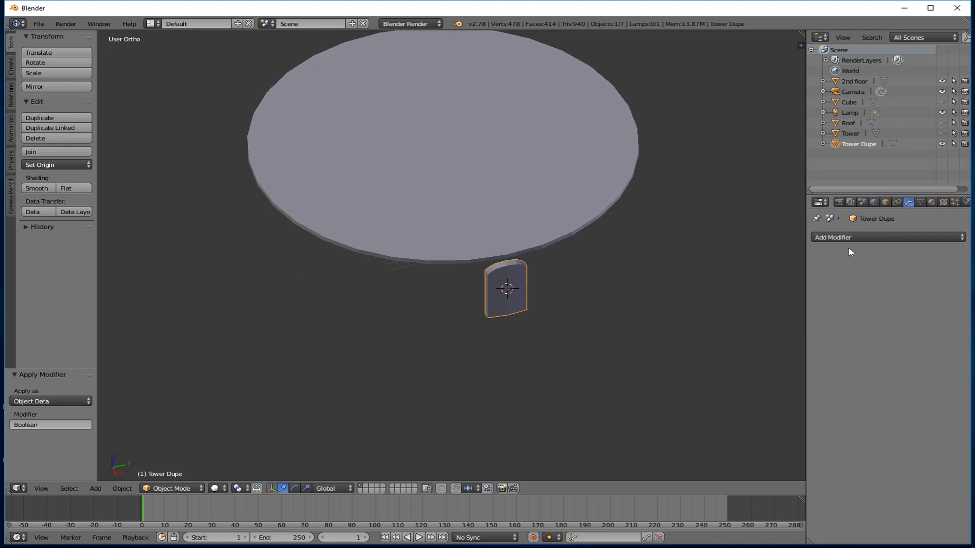
Rename the door-shaped Tower Dupe object as Door.
click(885, 204)
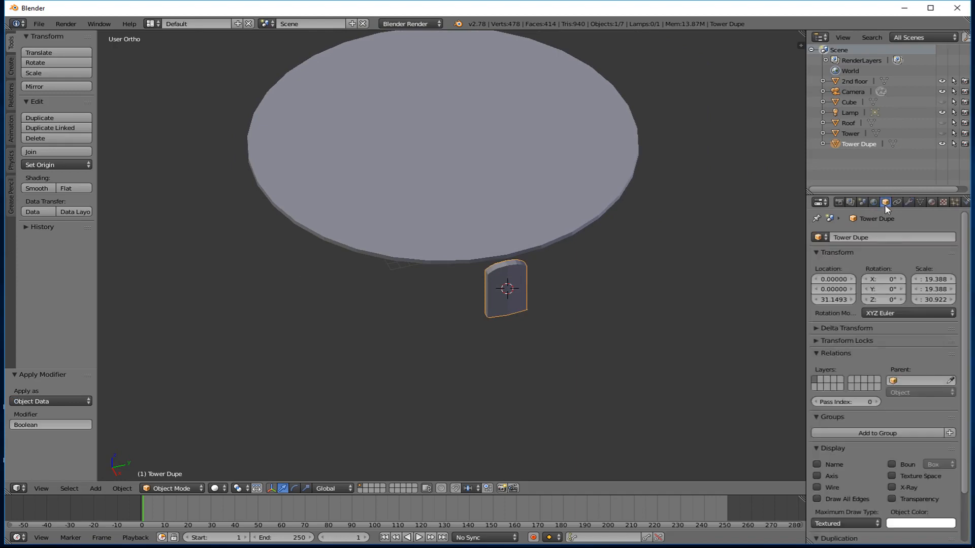
click(877, 237)
text(Door)
key(Return)
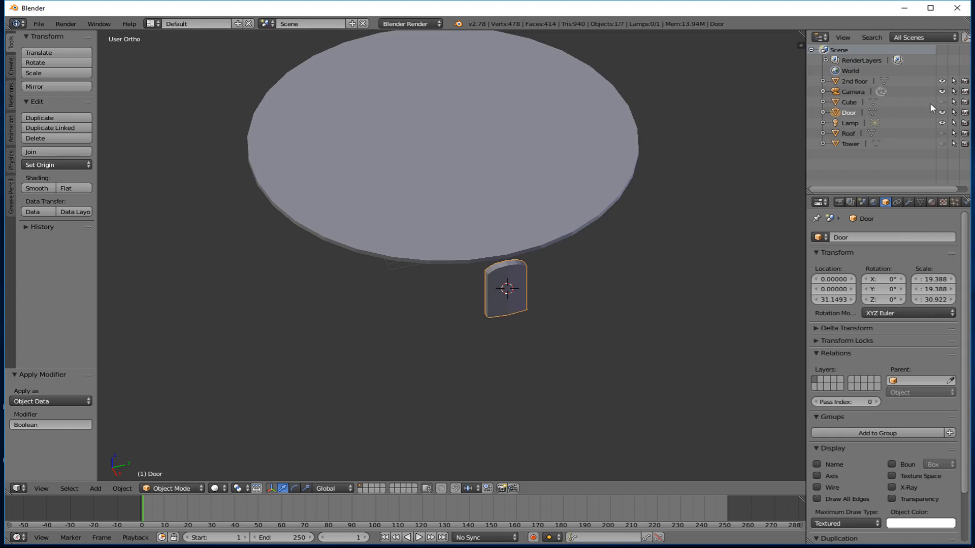
Unhide the Tower and the Cube door block around the Door.
click(942, 143)
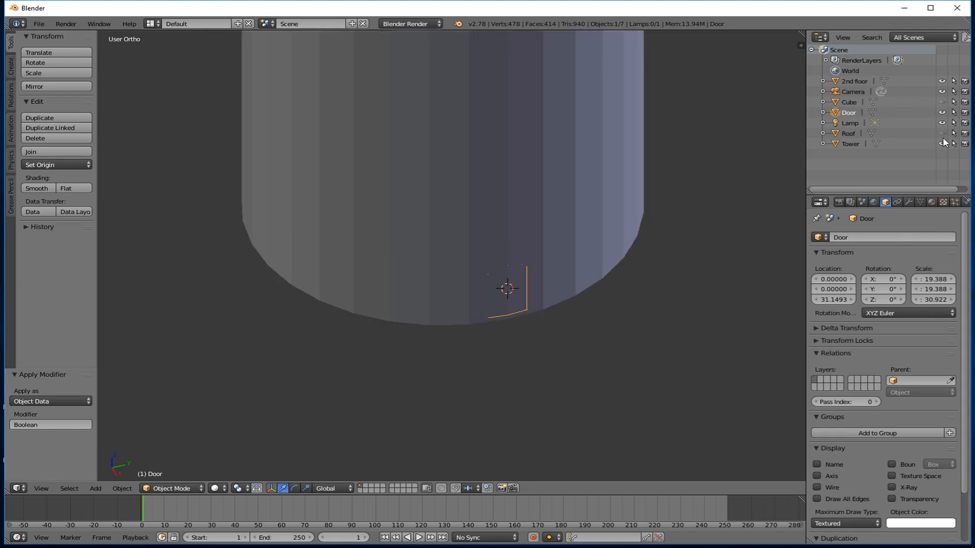
middle_drag(537, 215, 604, 168)
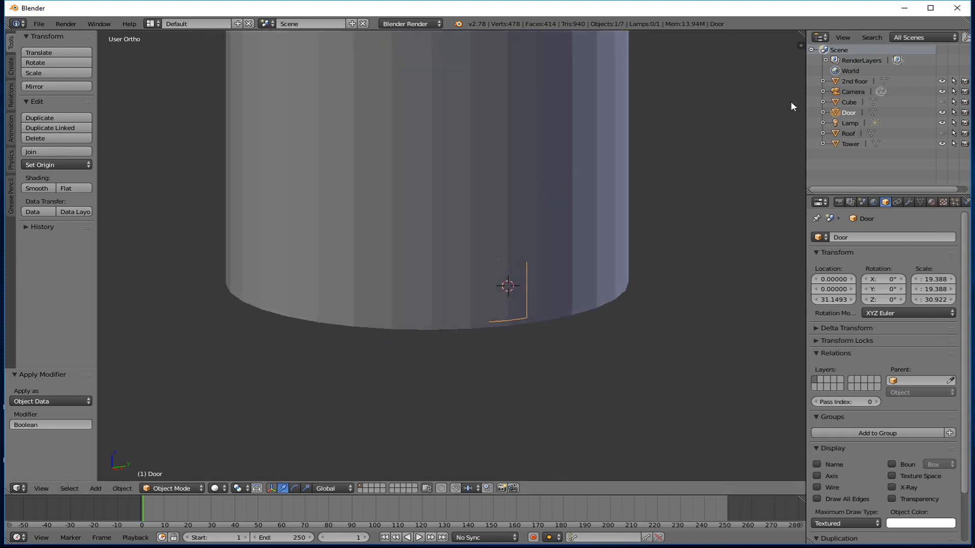
click(942, 102)
Scale the Cube block uniformly by about 1.134 in the wireframe right view so it surrounds the door outline.
click(847, 102)
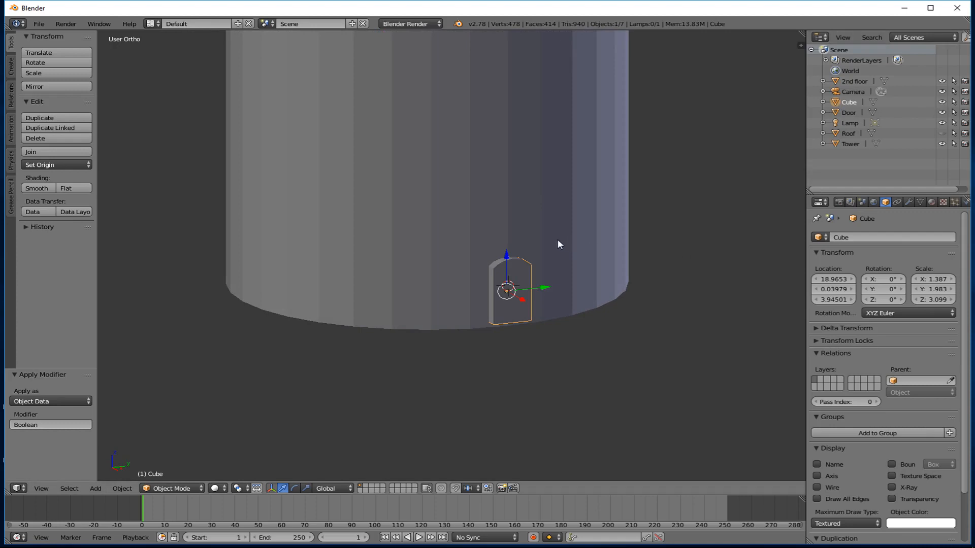
scroll(557, 245, up, 3)
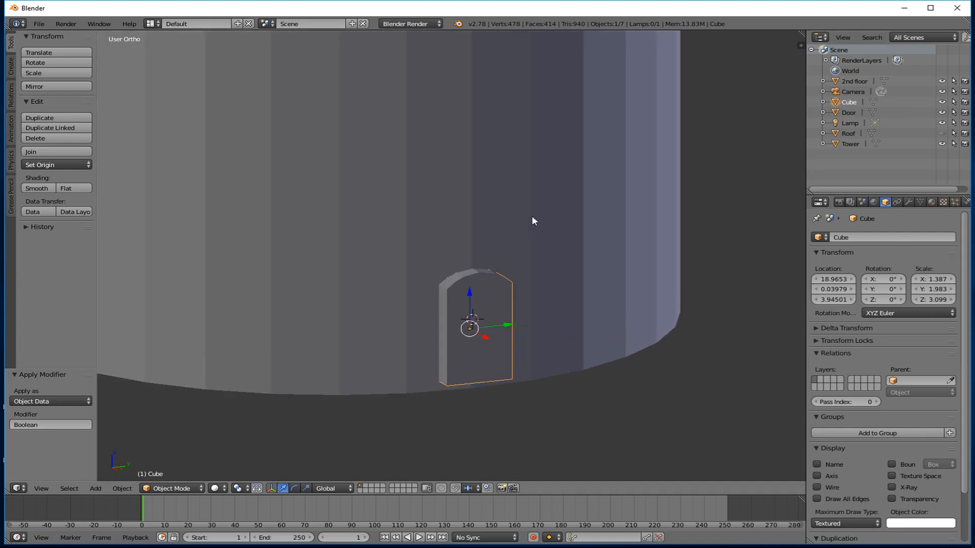
key(KP_3)
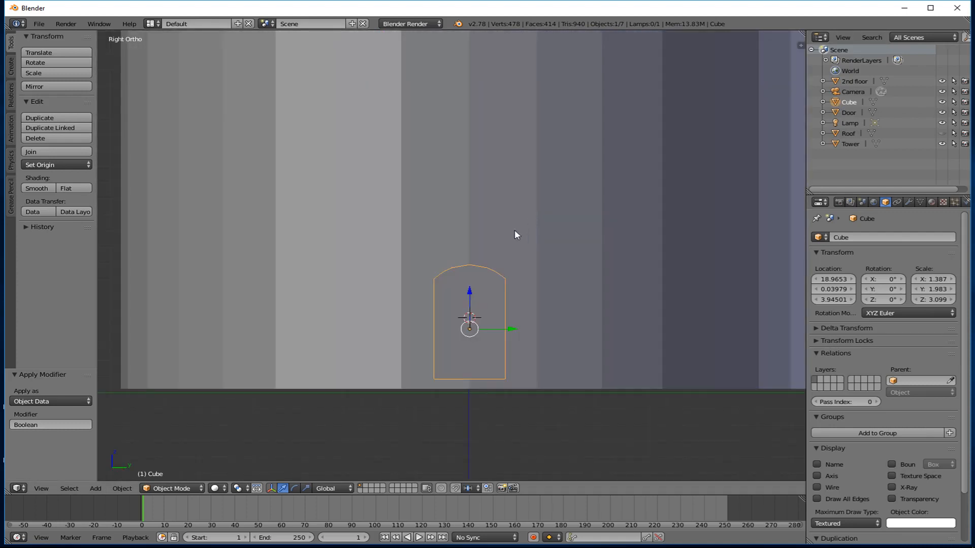
key(z)
scroll(438, 274, up, 2)
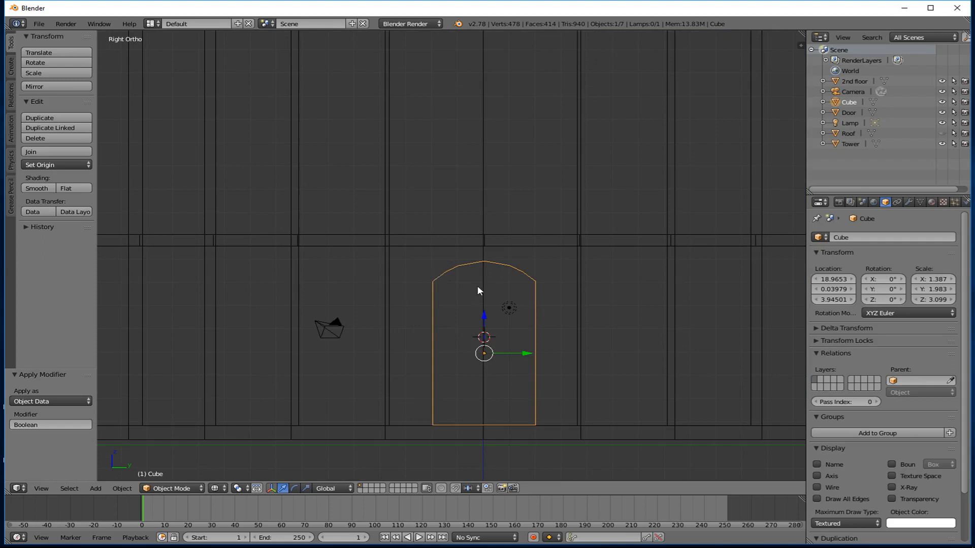
key(s)
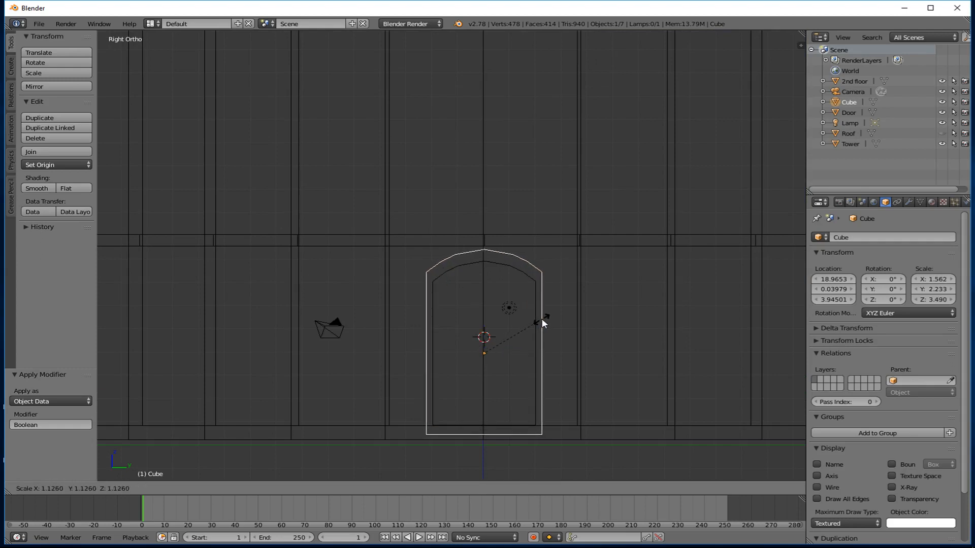
click(542, 319)
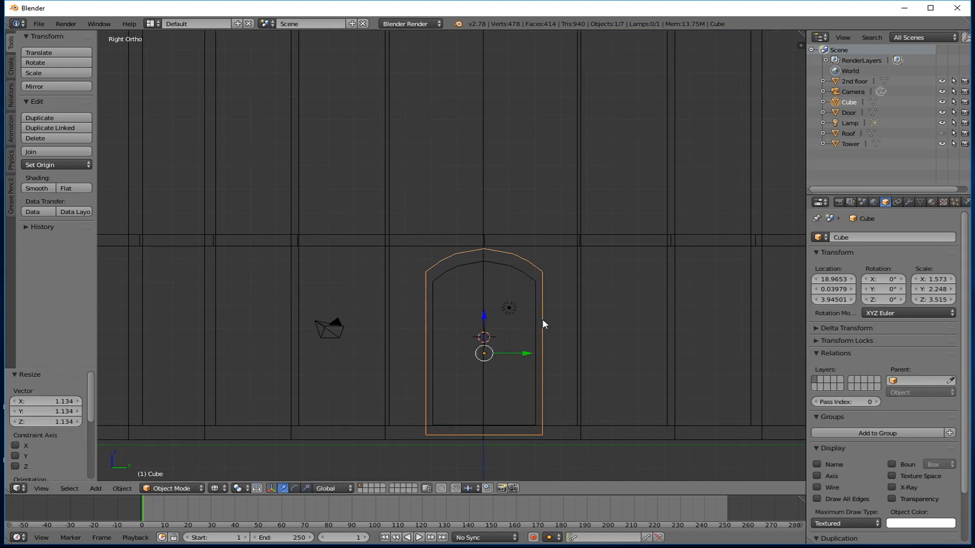
Widen the Cube block along the Y axis by a factor of about 1.095.
key(s)
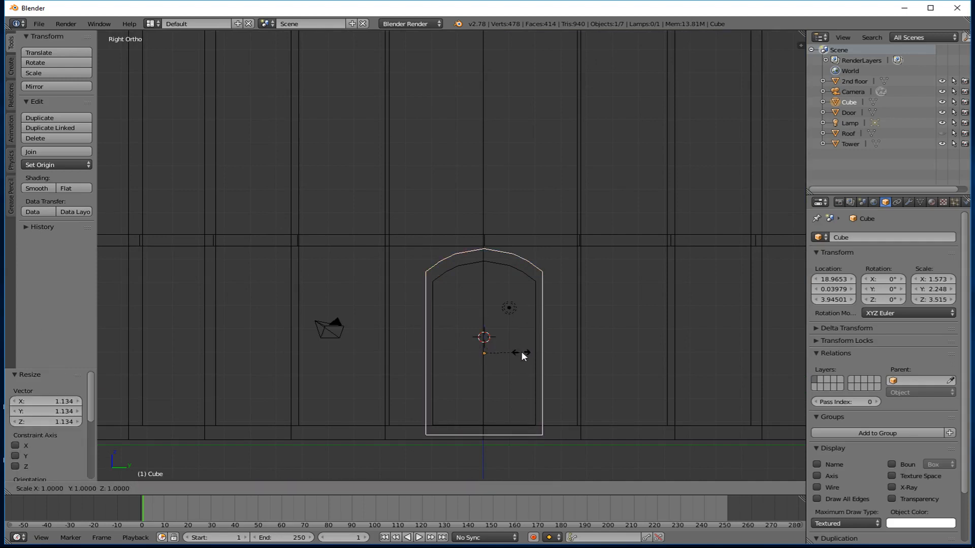
key(y)
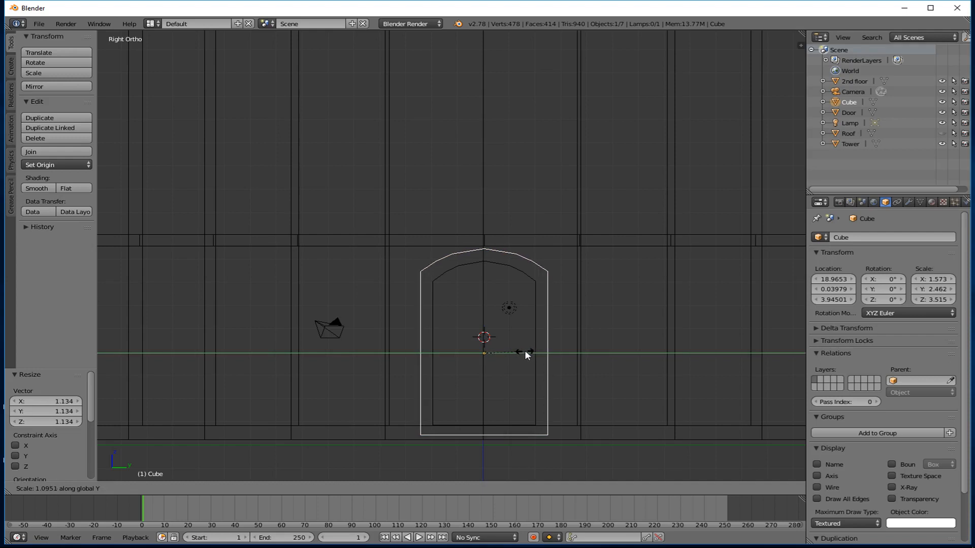
click(525, 351)
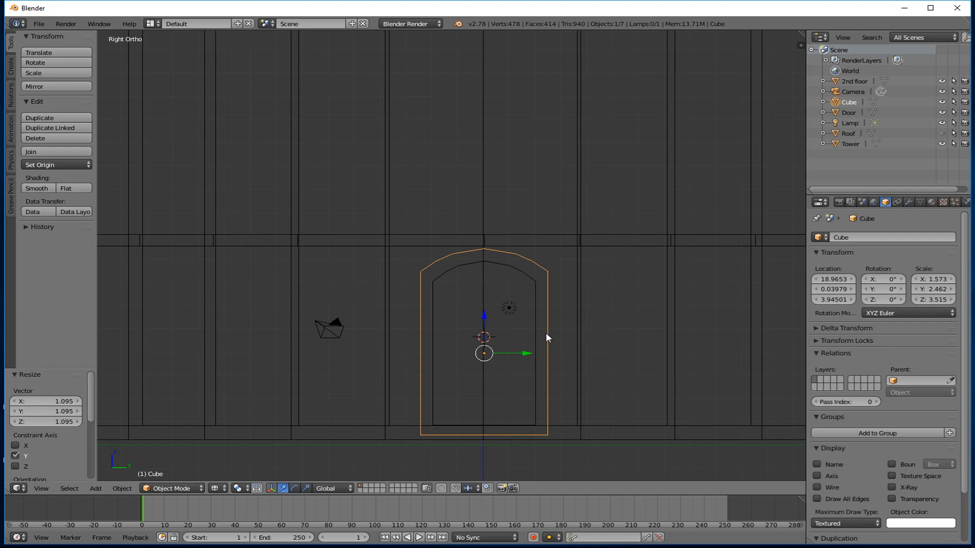
Add one loop cut across the Cube block and slide it up close beneath the arched top.
mouse_move(512, 316)
middle_down()
mouse_move(537, 325)
mouse_move(513, 320)
mouse_move(514, 310)
mouse_move(514, 318)
middle_up()
key(z)
key(Tab)
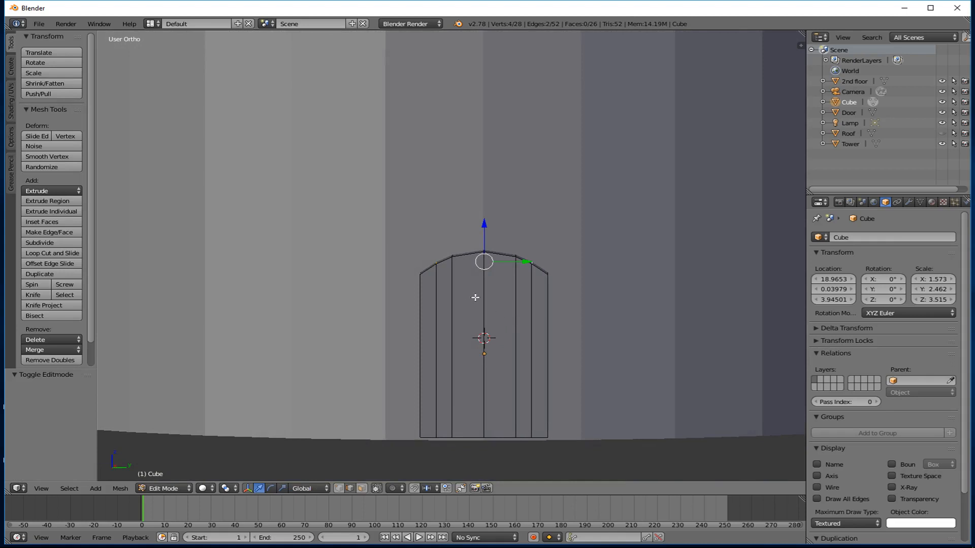
key(ctrl+r)
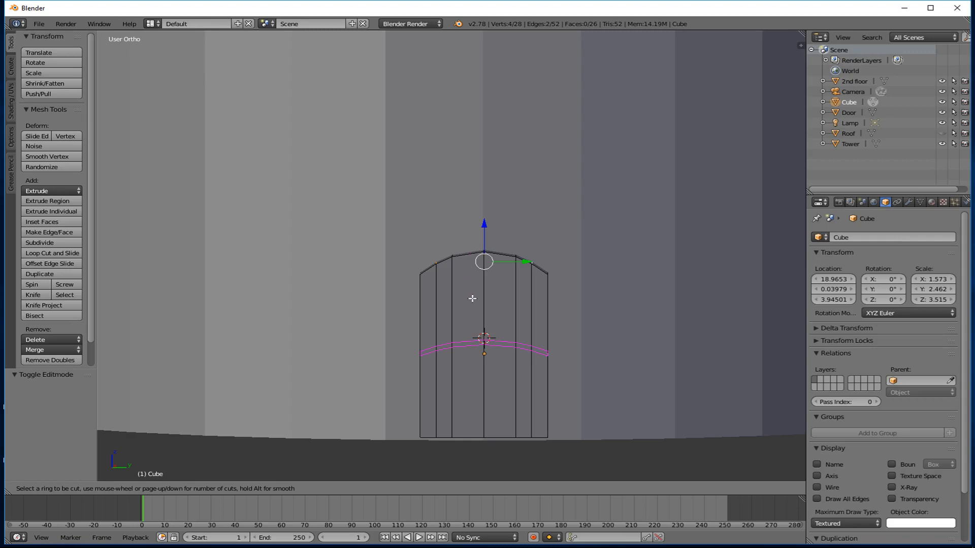
click(476, 350)
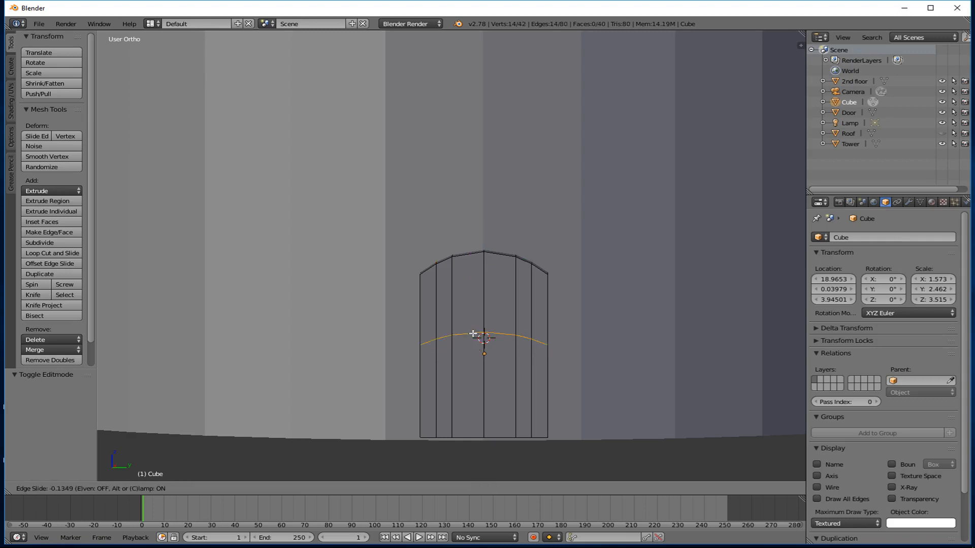
click(478, 267)
Move the new edge loop down about 0.067 along Z to follow the top of the door outline.
key(z)
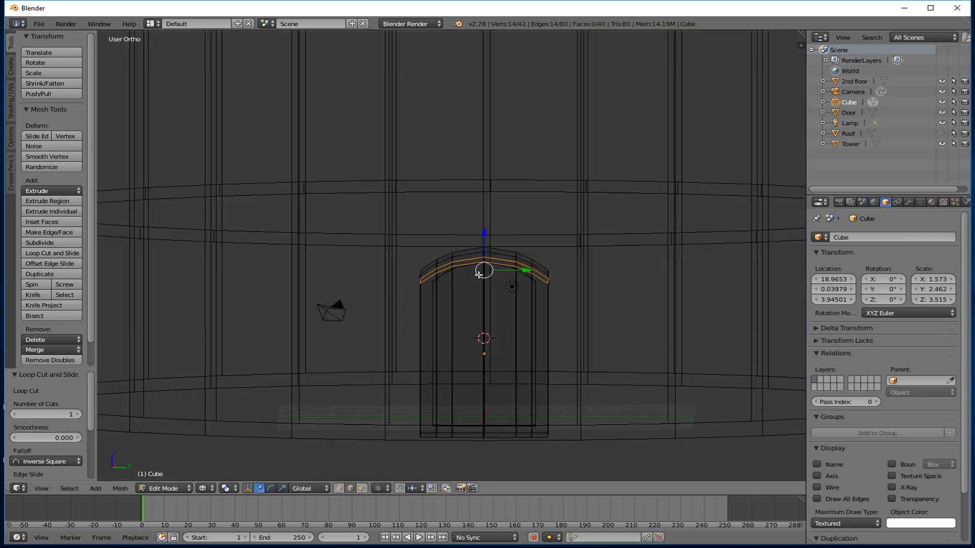
key(KP_3)
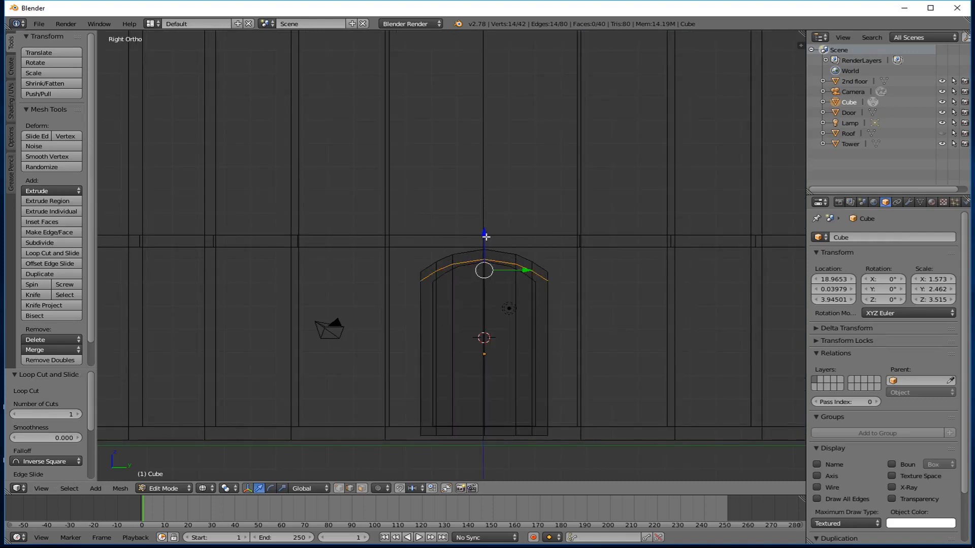
drag(486, 237, 486, 239)
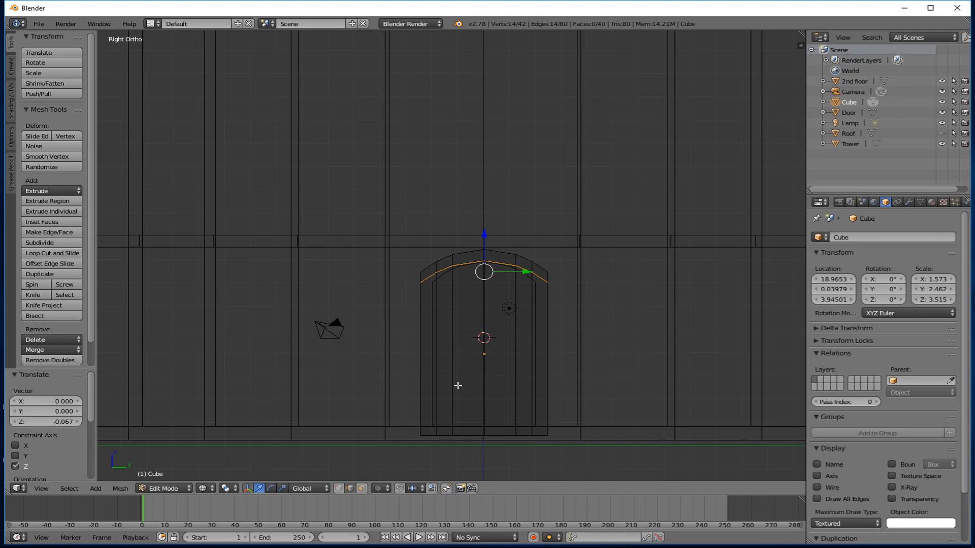
Add one horizontal loop cut across the Cube block and slide it down close above its base.
key(ctrl+r)
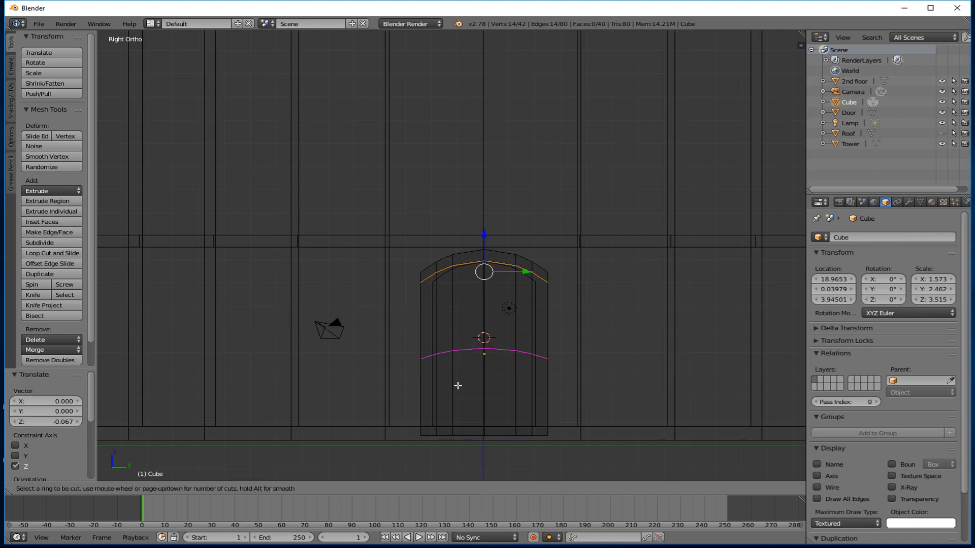
click(477, 346)
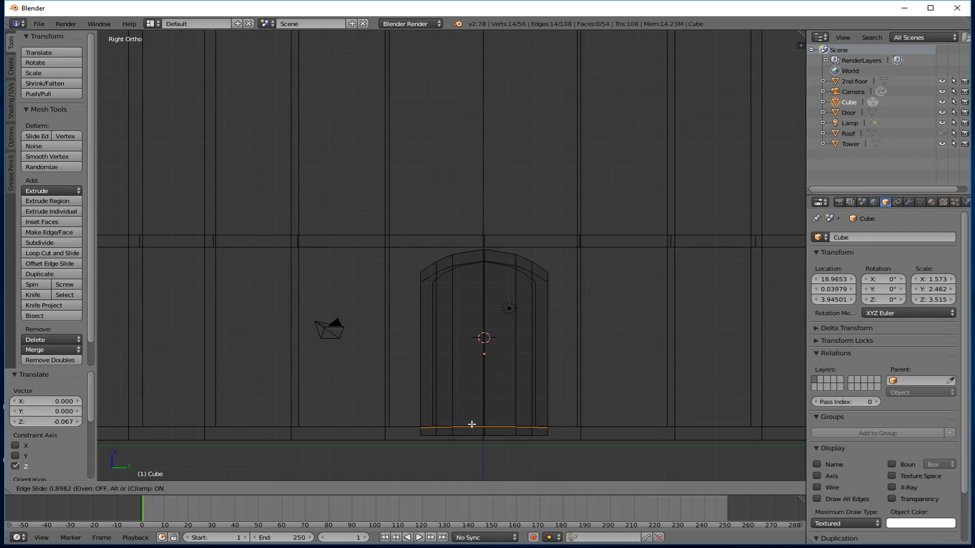
click(472, 424)
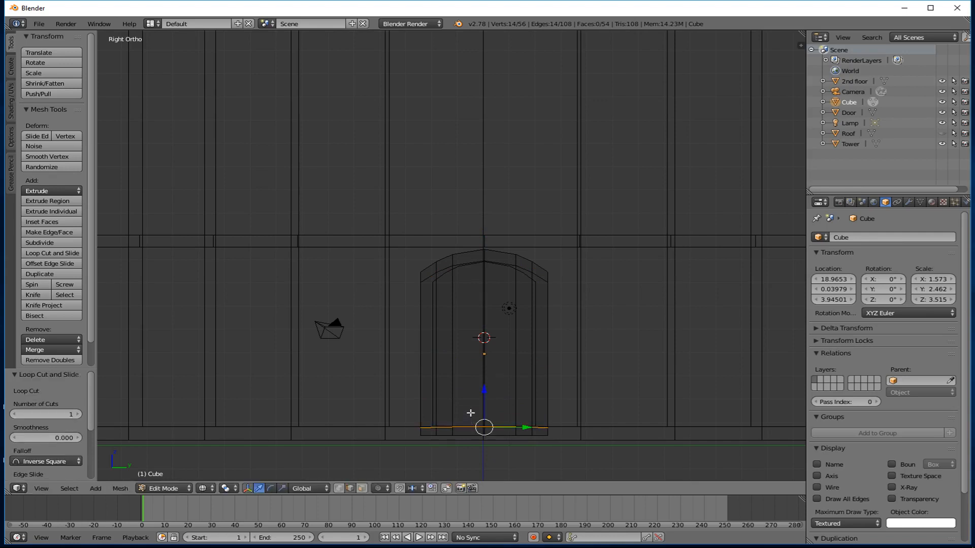
Add a vertical loop cut near each side of the Cube block, slid to line up with the door's side edges.
key(ctrl+r)
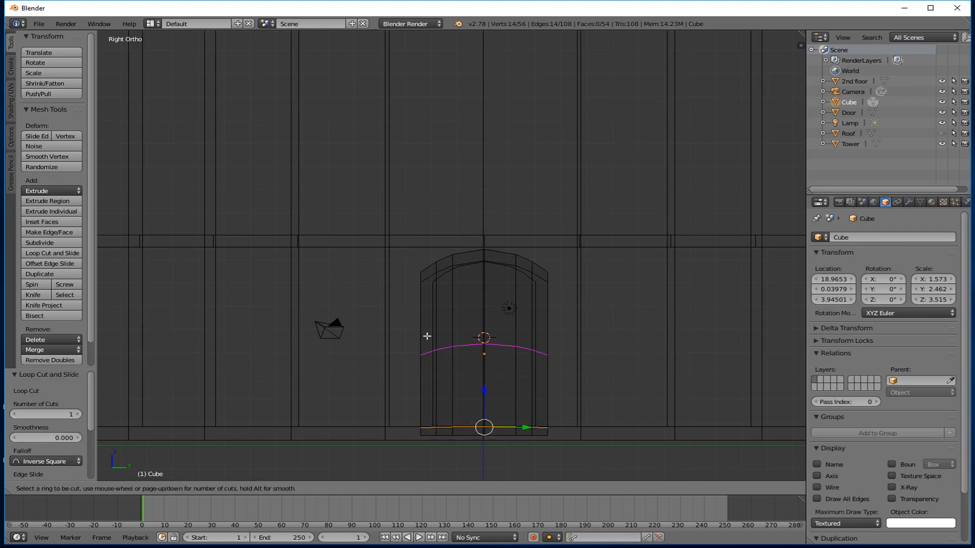
click(430, 275)
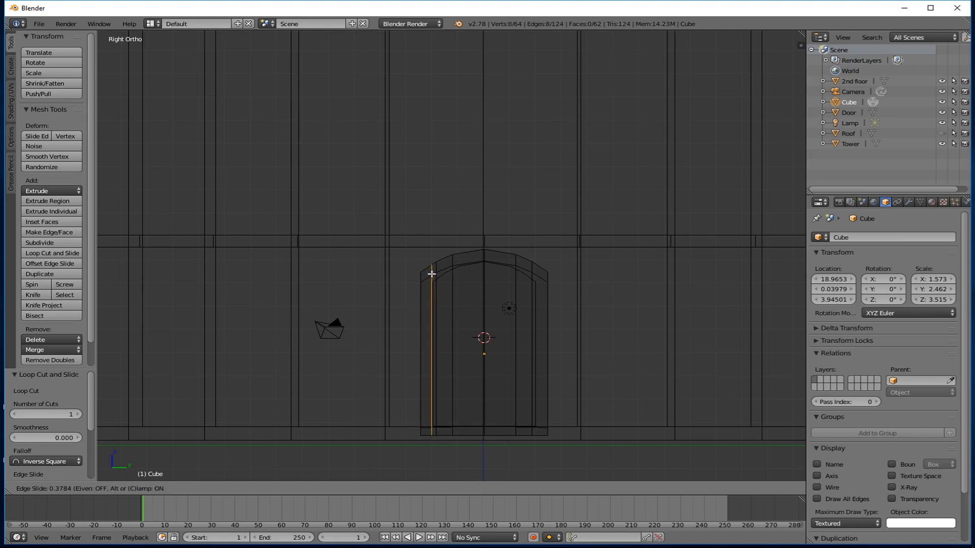
click(432, 275)
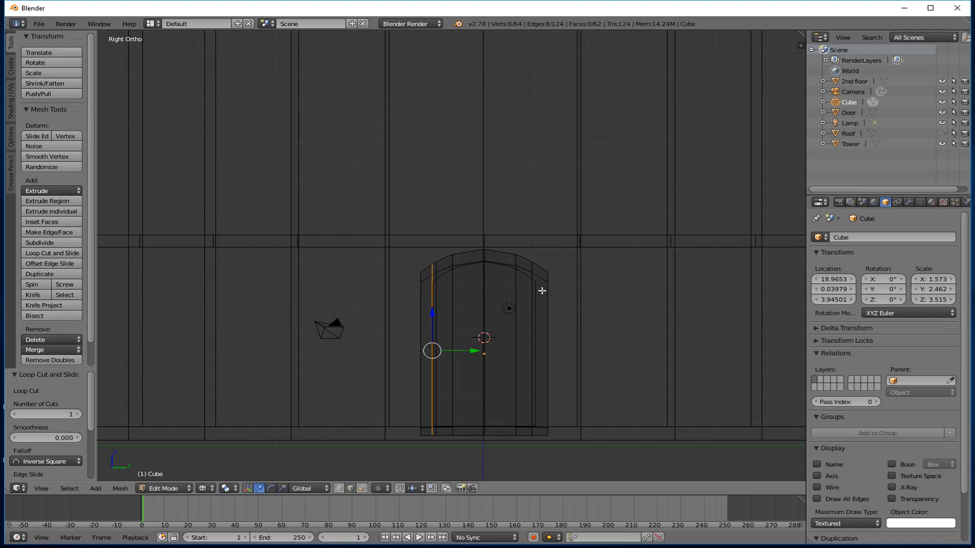
key(ctrl+r)
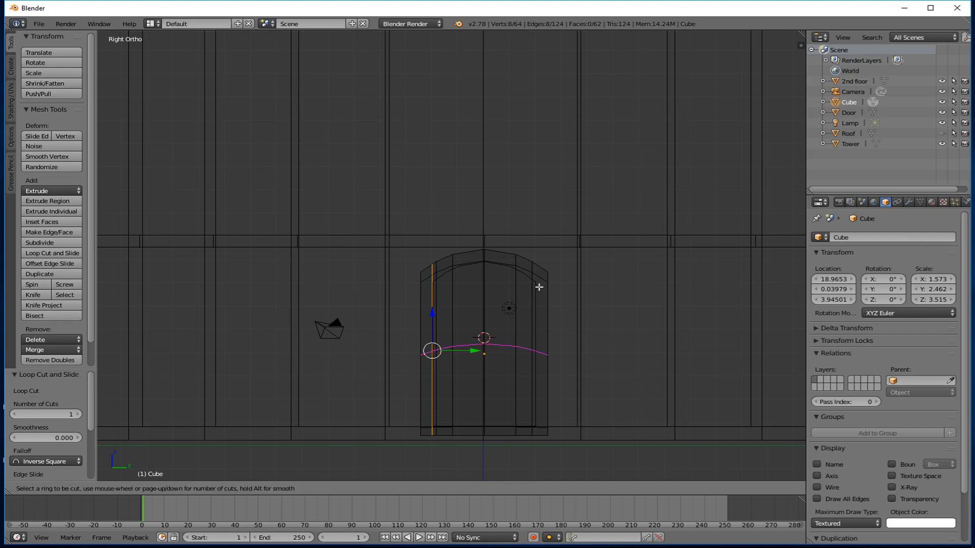
click(541, 279)
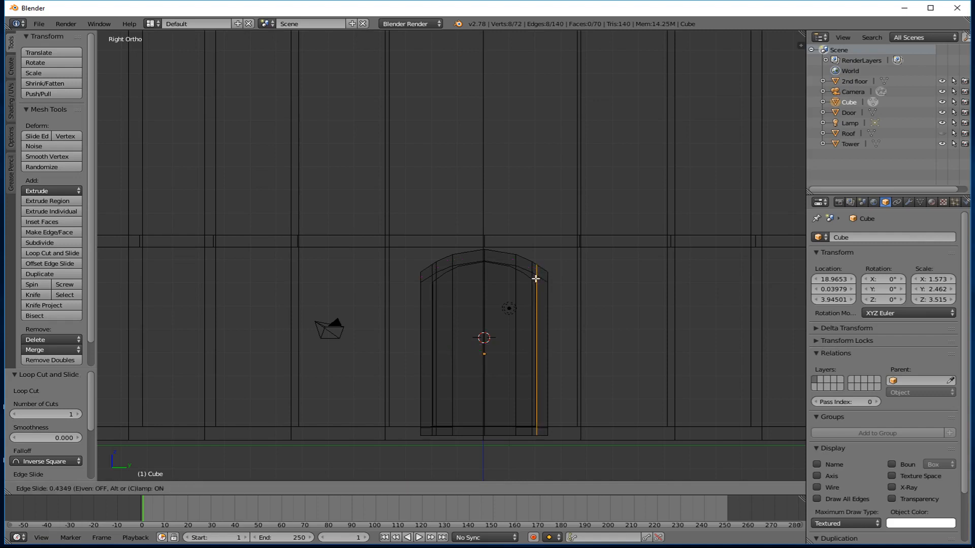
click(535, 278)
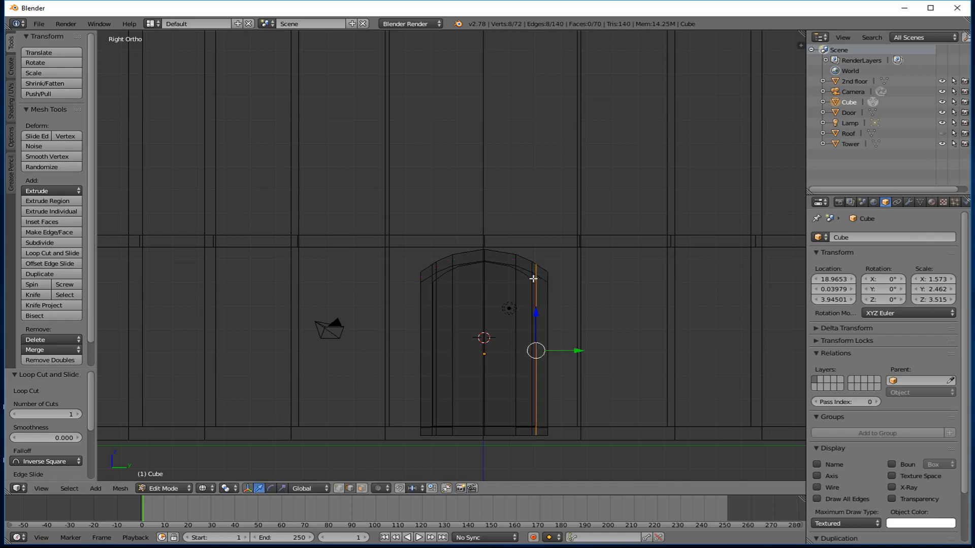
Delete the five inner vertical edges on the Cube block's front with Only Edges & Faces to open the frame.
key(z)
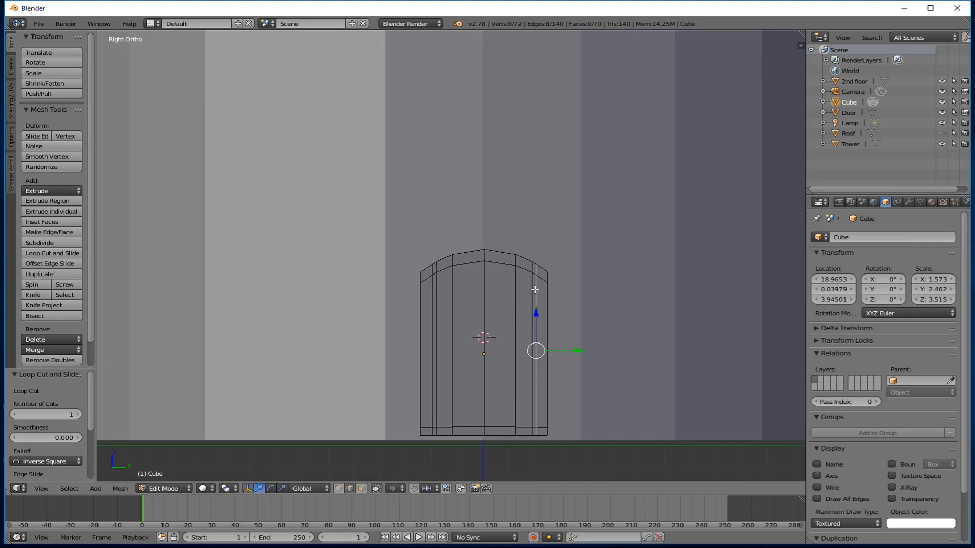
right_click(485, 349)
shift+right_click(452, 359)
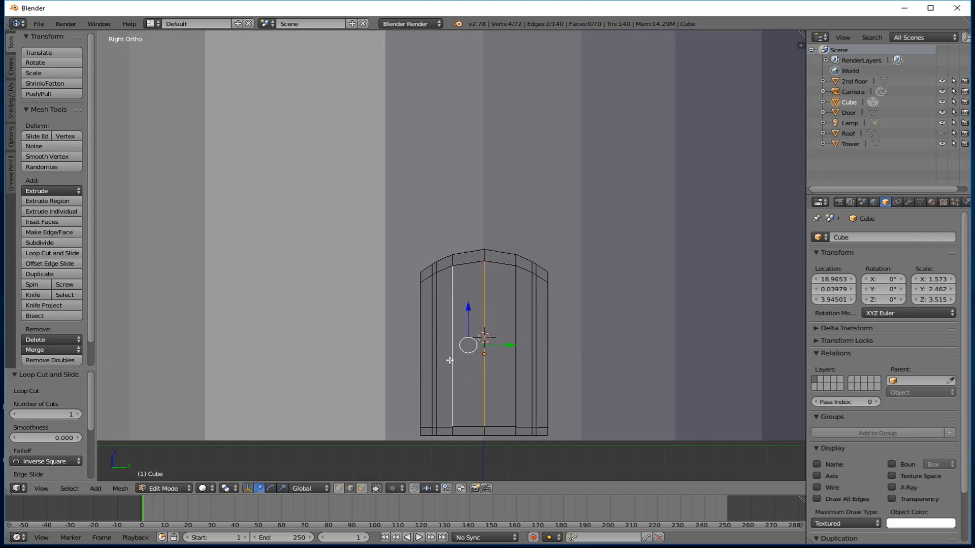
shift+right_click(437, 364)
shift+right_click(516, 364)
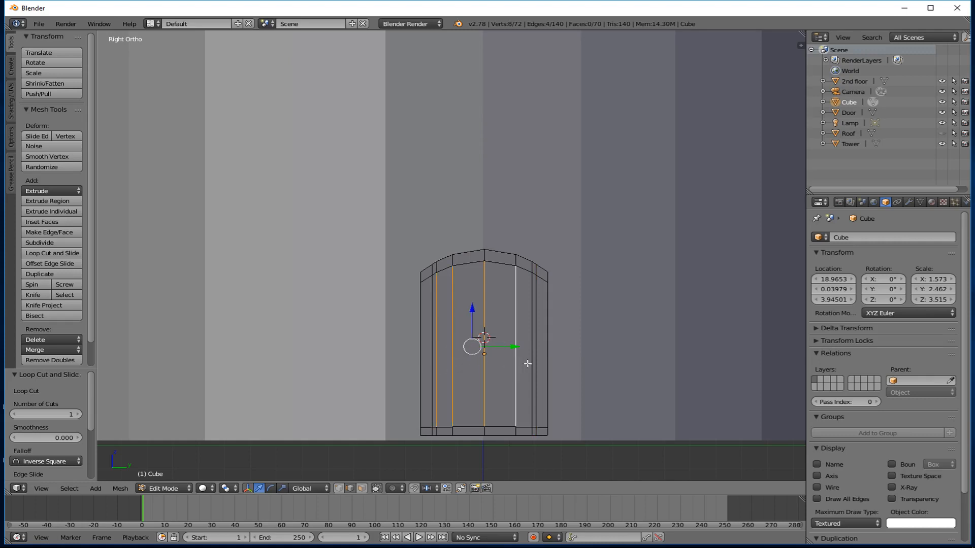
shift+right_click(531, 364)
key(x)
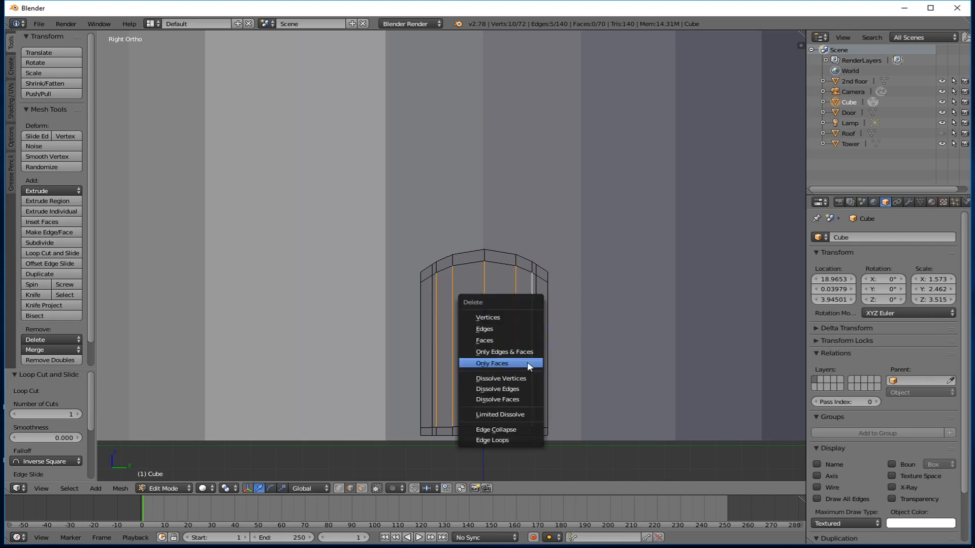
click(523, 351)
middle_drag(523, 351, 527, 388)
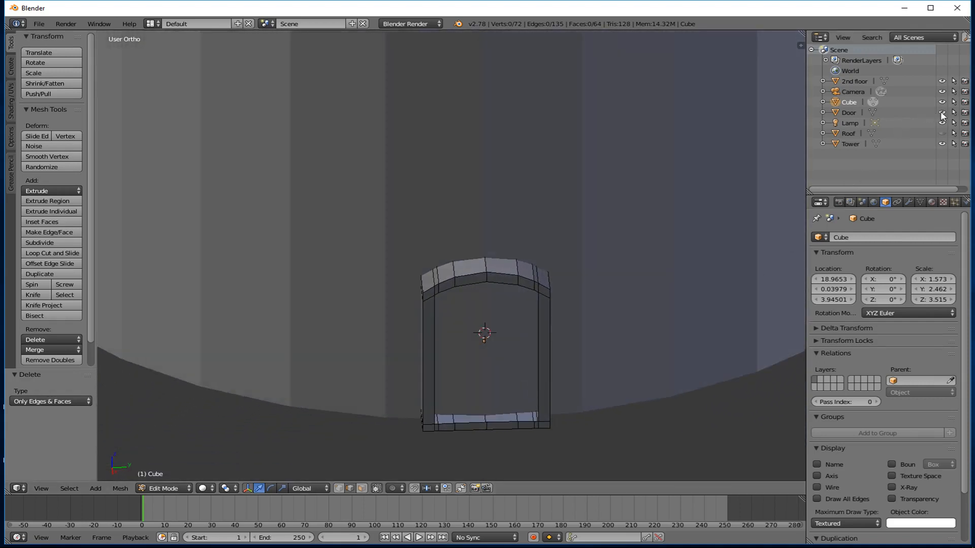
Hide the Door and Tower objects to expose the Cube block on its own.
click(942, 112)
middle_drag(627, 189, 405, 257)
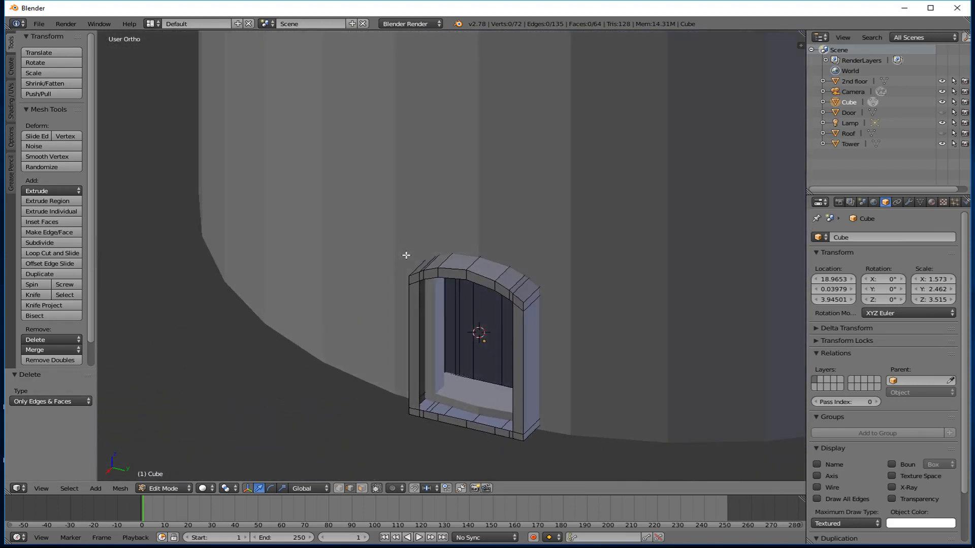
click(942, 144)
middle_drag(542, 228, 523, 318)
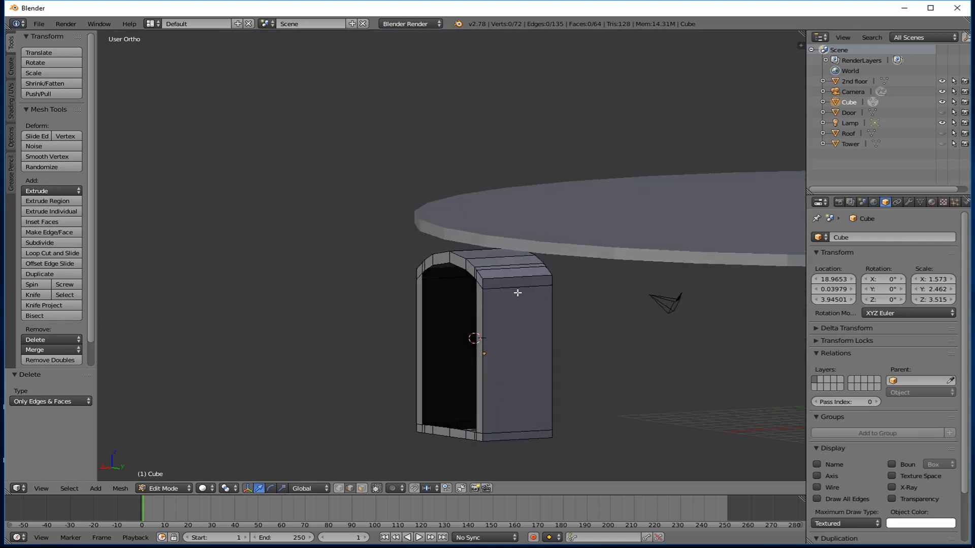
Delete all vertices on the back side of the Cube block in a wireframe side view, leaving only the flat front frame.
key(KP_3)
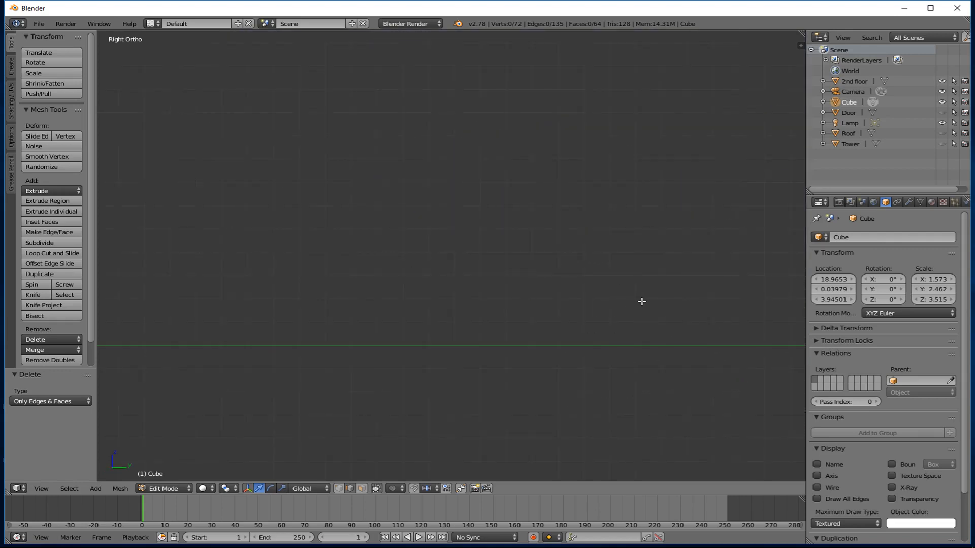
shift+middle_drag(641, 303, 391, 327)
scroll(448, 317, up, 5)
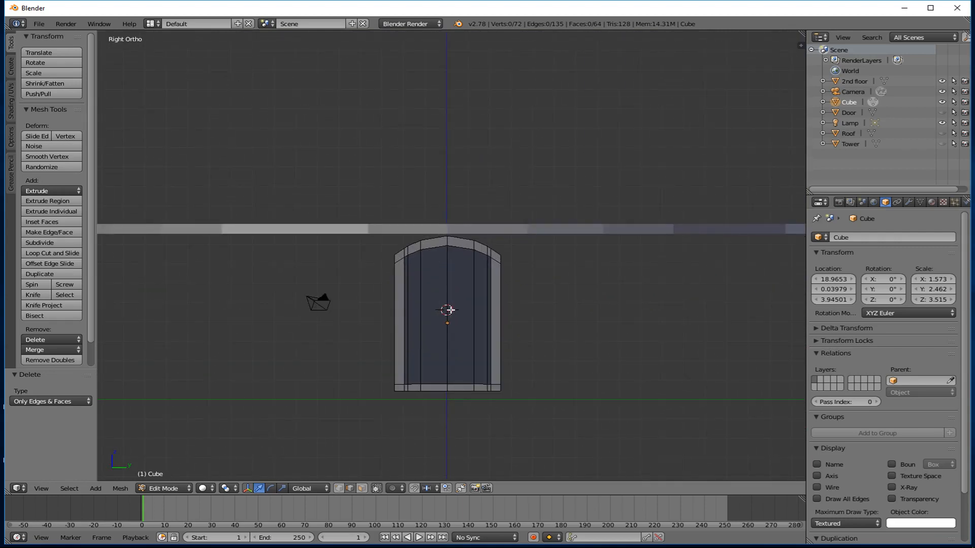
key(KP_6)
key(KP_6)
key(KP_6)
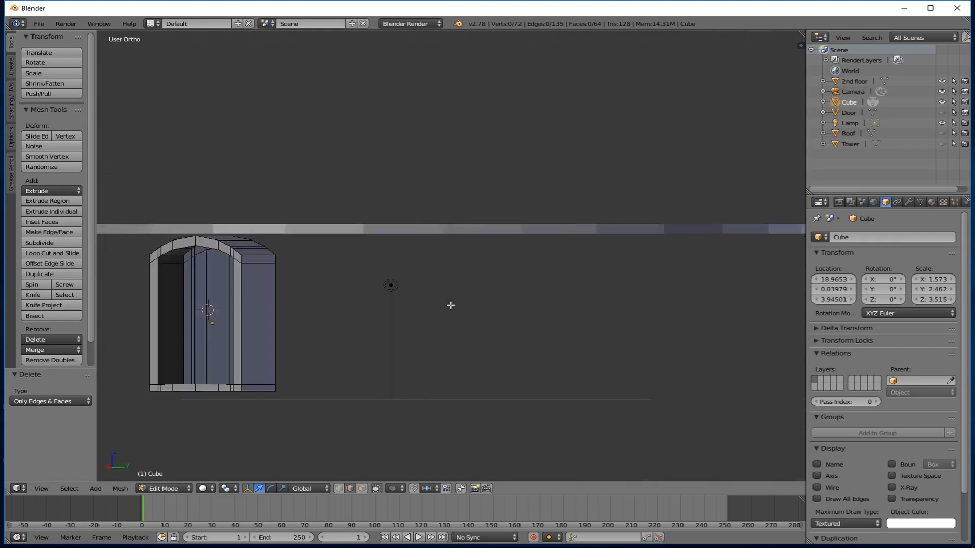
key(KP_6)
shift+middle_drag(345, 287, 604, 304)
key(KP_6)
key(KP_6)
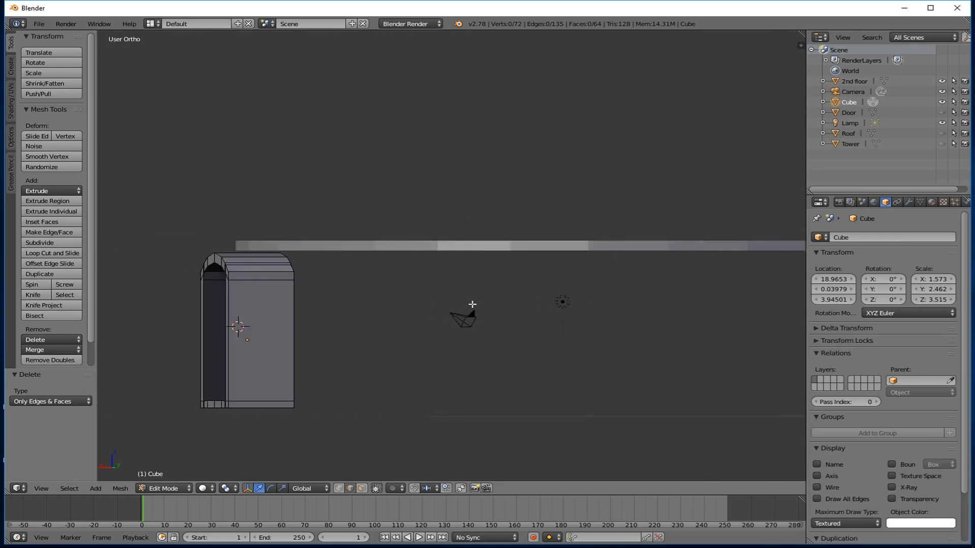
shift+middle_drag(370, 292, 531, 311)
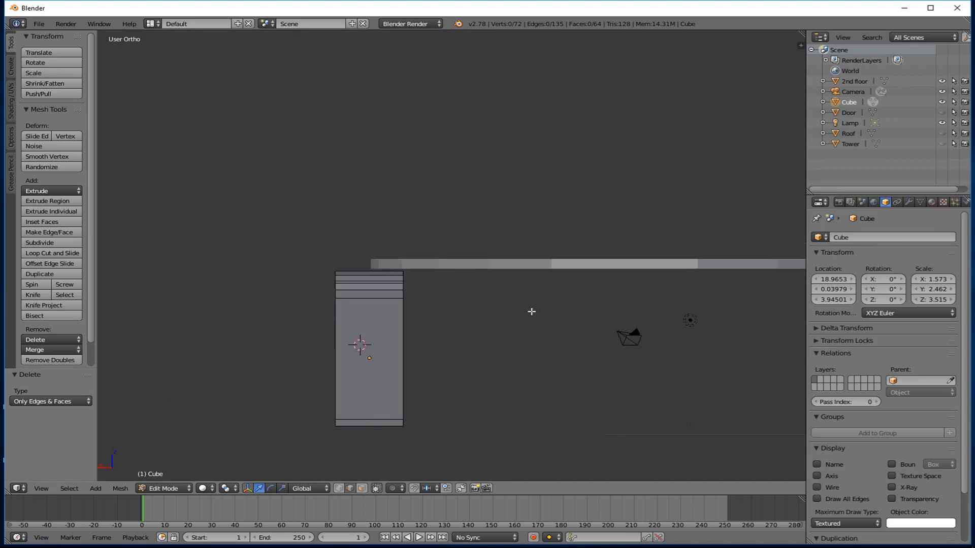
key(z)
key(a)
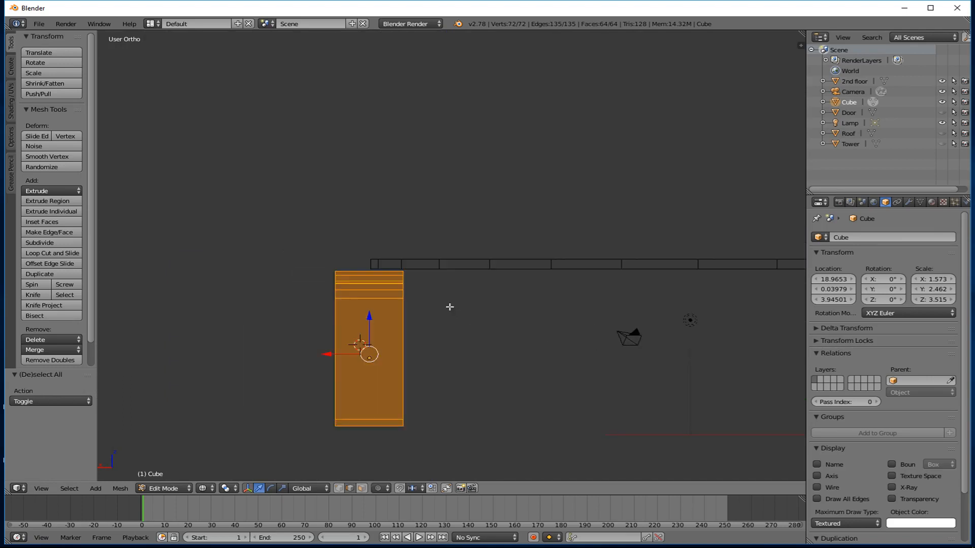
key(a)
key(a)
key(a)
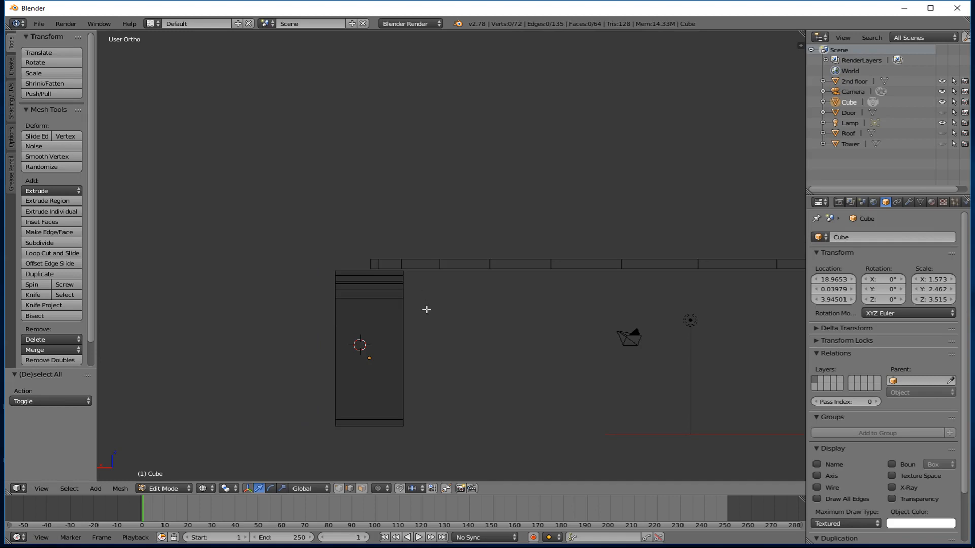
click(339, 489)
key(c)
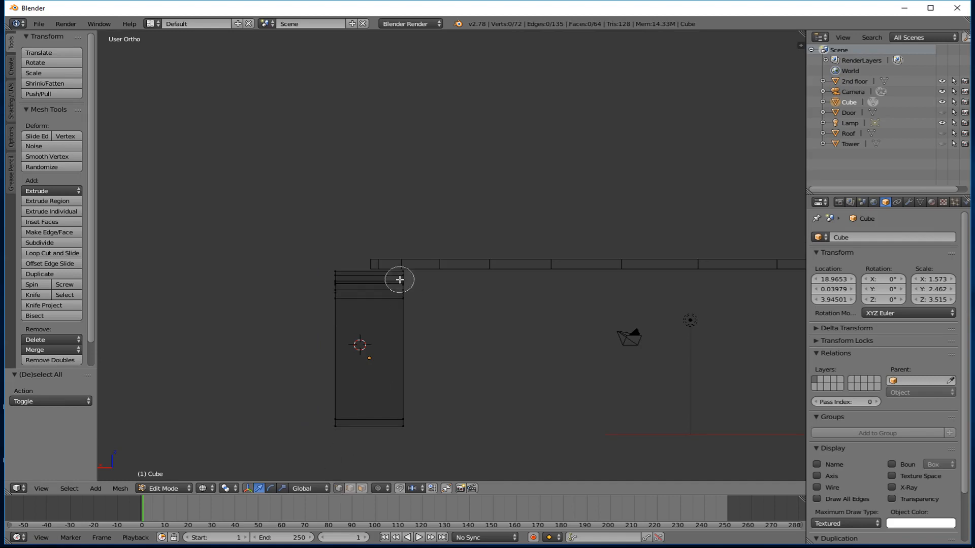
drag(403, 261, 398, 431)
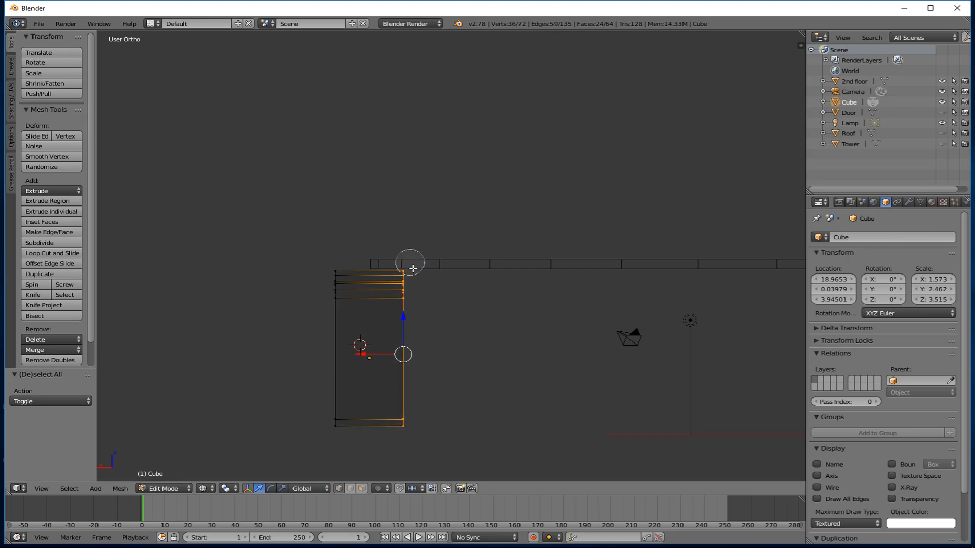
key(Escape)
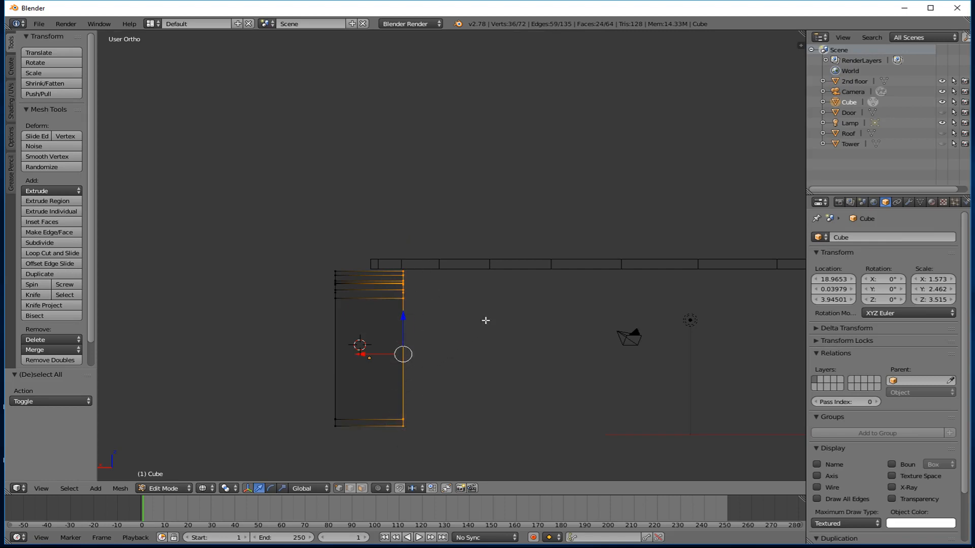
middle_drag(486, 322, 429, 342)
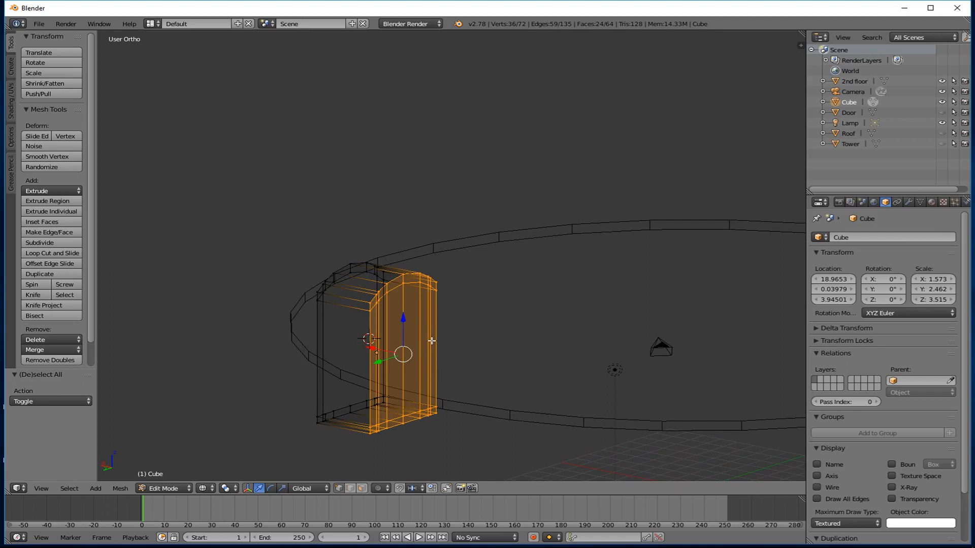
key(x)
click(428, 305)
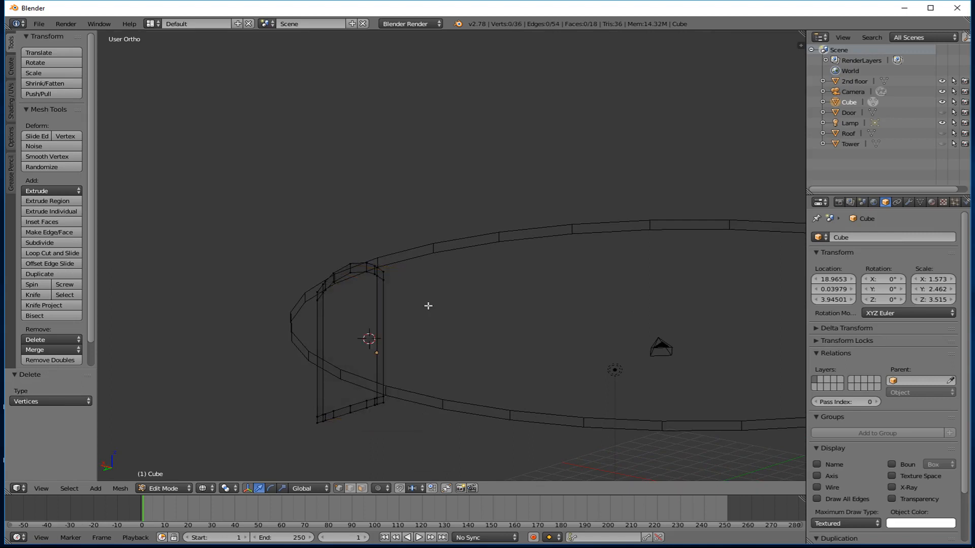
Extrude the whole flat frame in front view and move the extruded copy about -2.613 along X.
key(a)
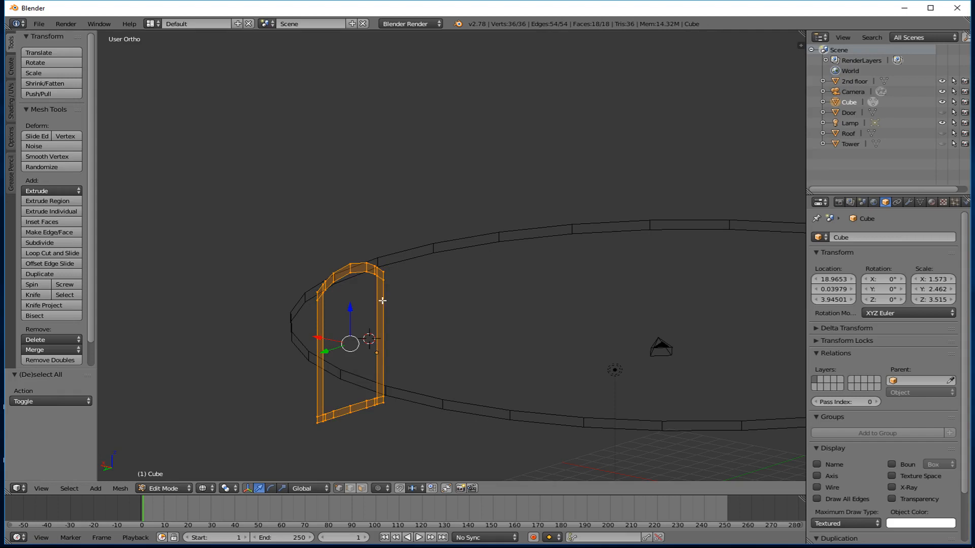
key(KP_1)
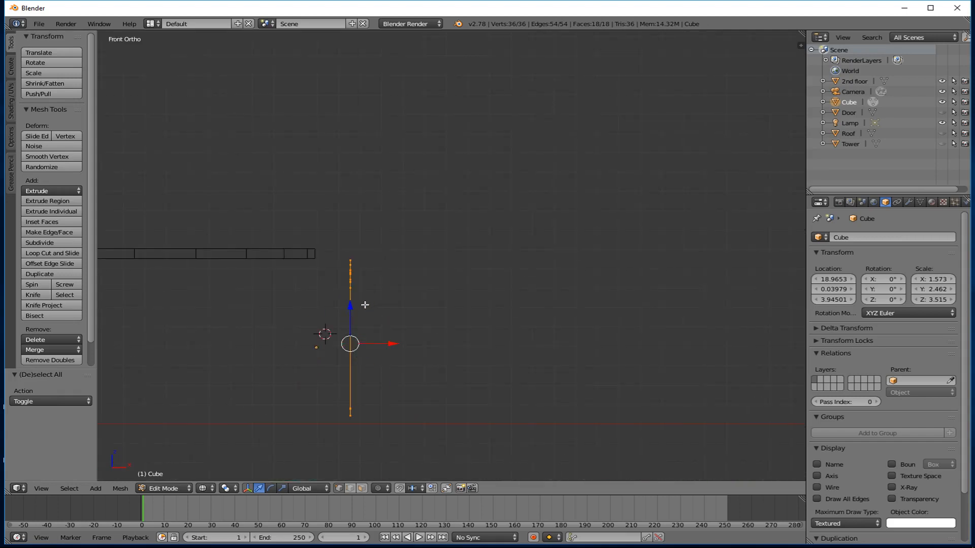
key(e)
right_click(387, 340)
key(g)
key(x)
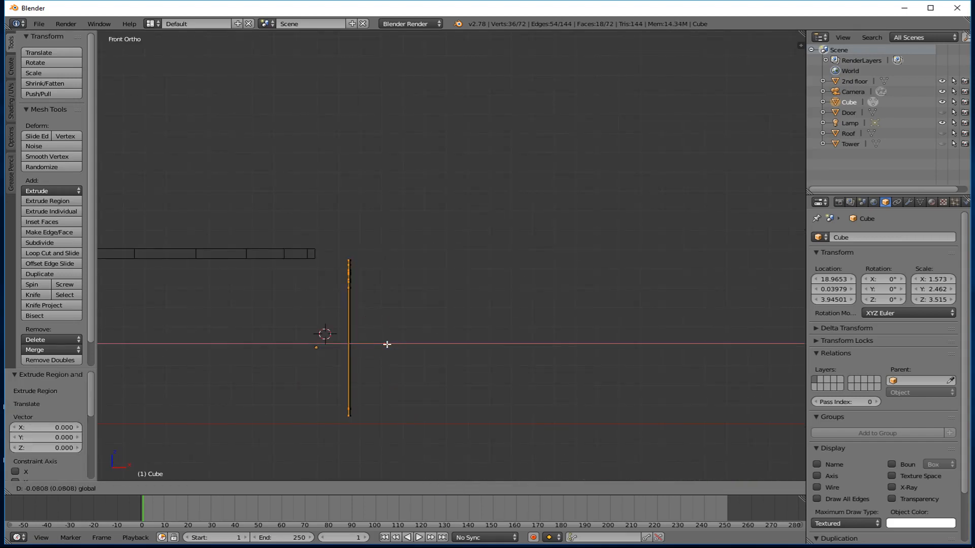
click(338, 343)
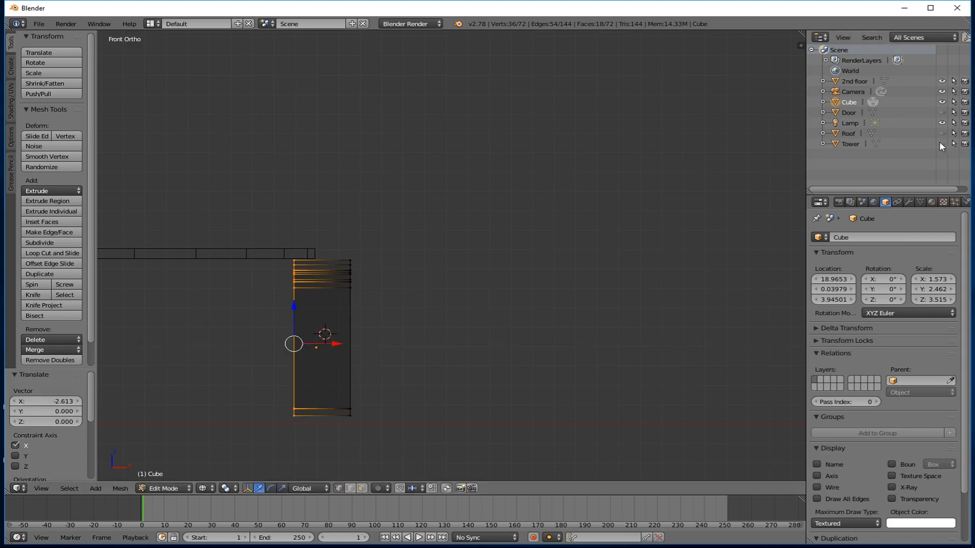
Show the Tower object and move the frame's extruded inner side about 0.187 along X.
click(942, 143)
middle_drag(339, 293, 383, 309)
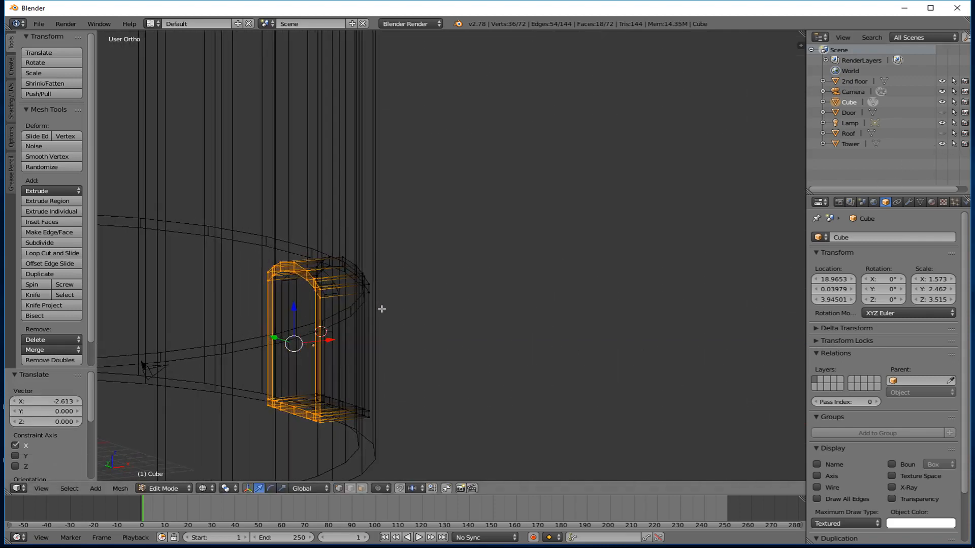
drag(330, 340, 334, 340)
middle_drag(334, 340, 294, 331)
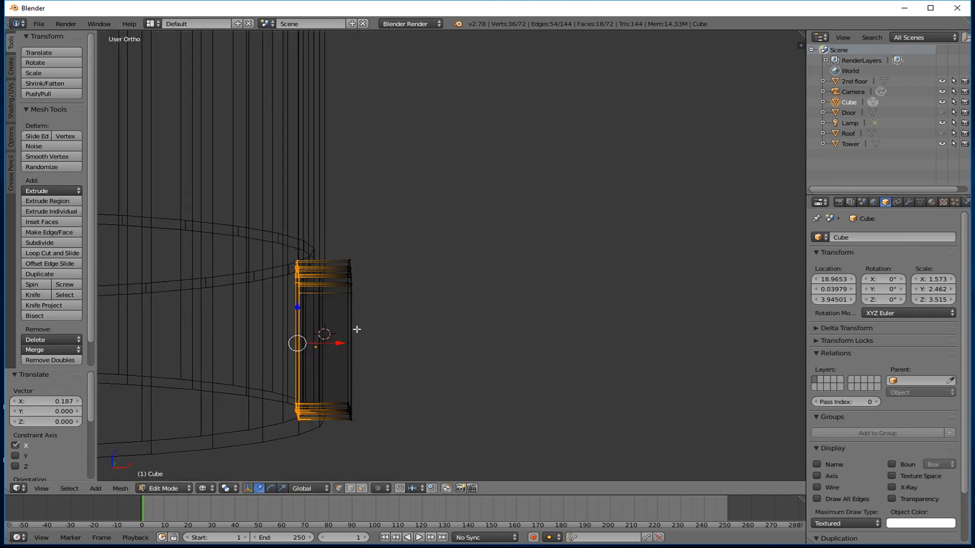
Select only the vertices on the frame's outer side and move them about -0.94 along X, towards the tower wall.
key(a)
key(c)
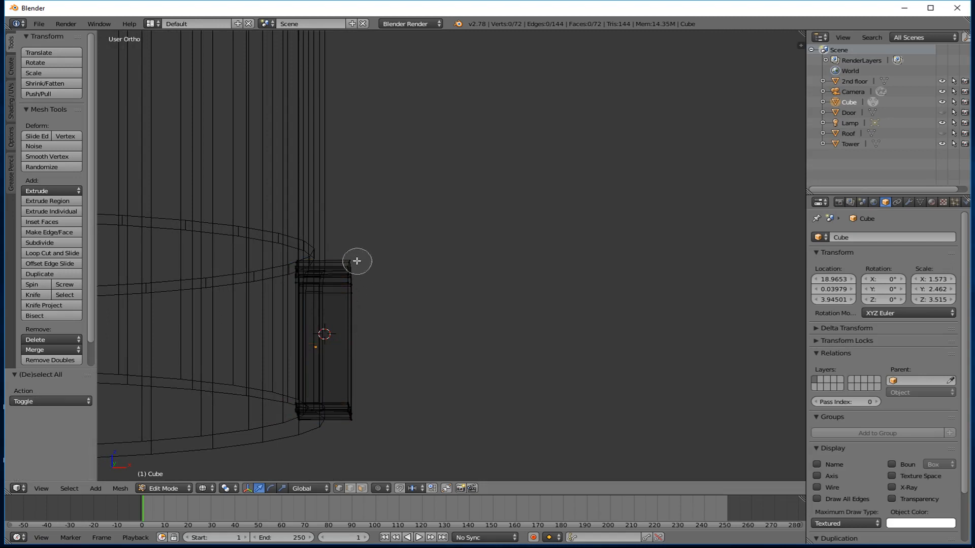
drag(357, 261, 344, 424)
key(Escape)
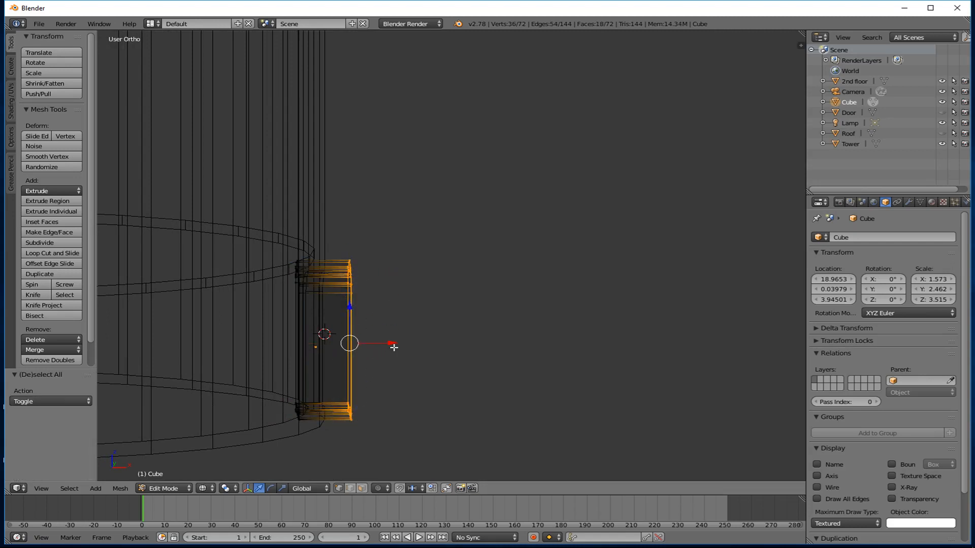
key(g)
key(x)
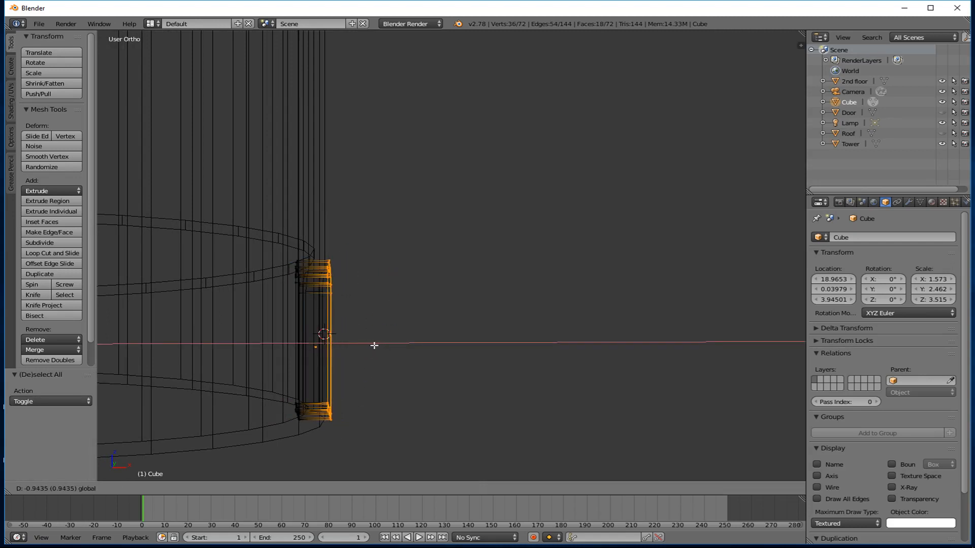
click(374, 344)
Return to solid shading and Object Mode, and inspect the frame's fit around the tower doorway.
mouse_move(374, 342)
middle_down()
mouse_move(343, 360)
mouse_move(245, 331)
mouse_move(308, 359)
mouse_move(372, 355)
mouse_move(396, 327)
mouse_move(289, 341)
mouse_move(306, 295)
mouse_move(304, 311)
middle_up()
key(z)
key(Tab)
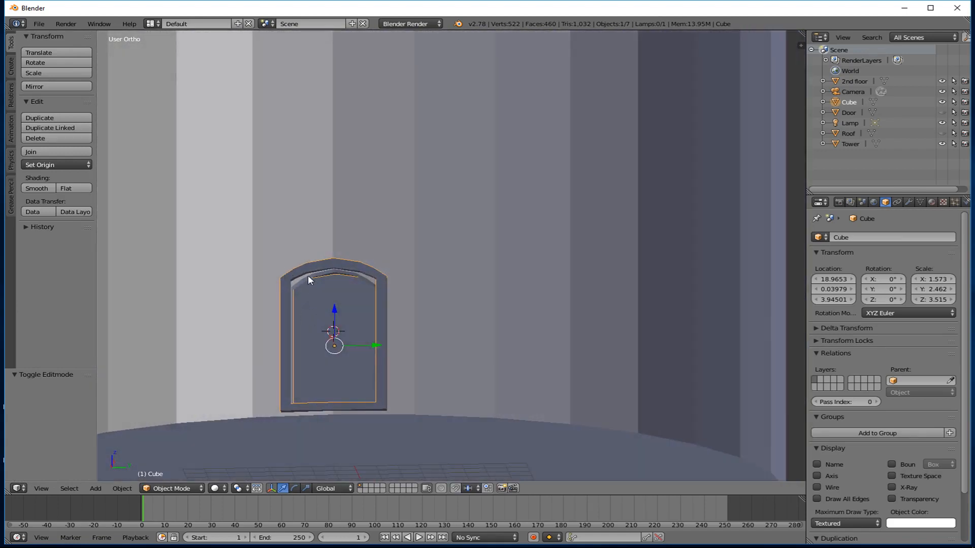
middle_drag(355, 283, 381, 281)
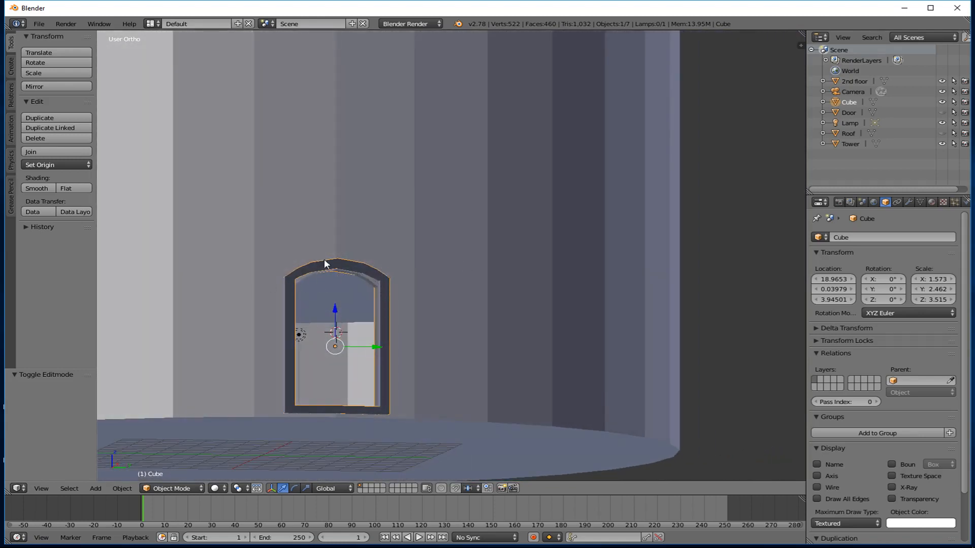
middle_drag(324, 263, 304, 311)
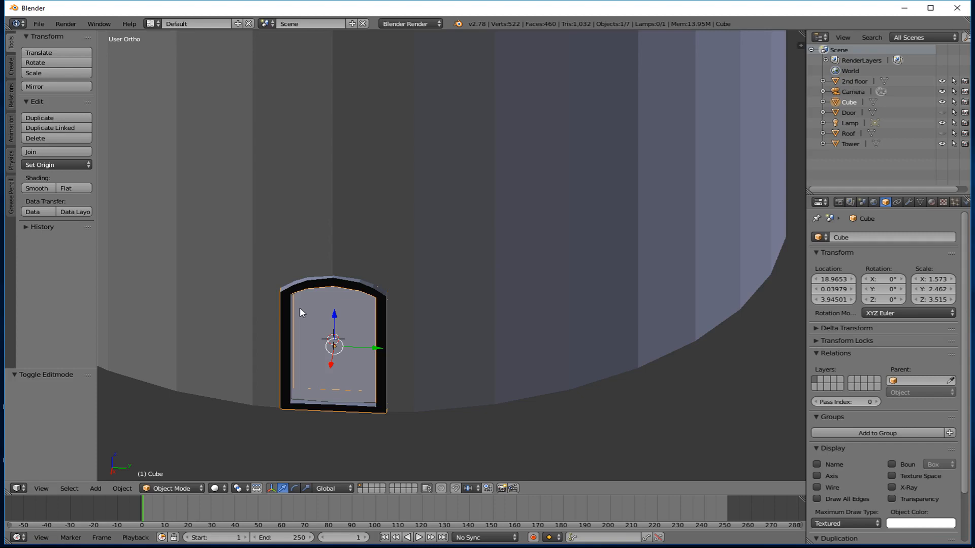
Unhide the Roof object and view the whole tower with its battlements and doorway frame.
scroll(302, 208, down, 6)
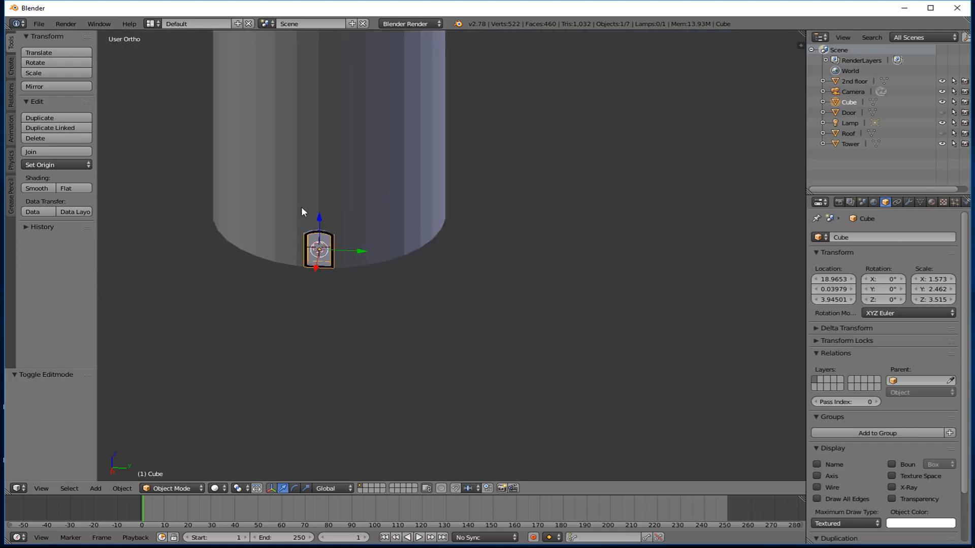
shift+middle_drag(310, 199, 442, 443)
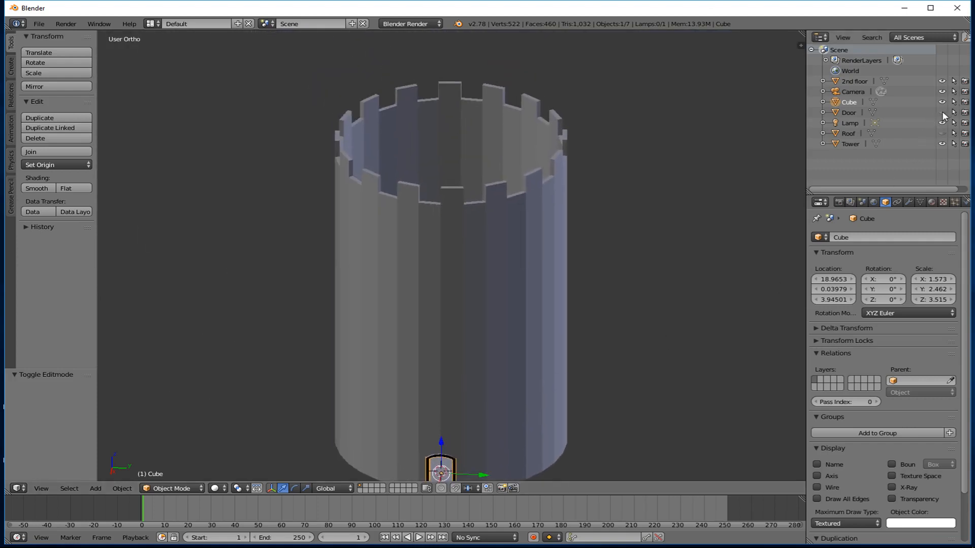
click(942, 133)
middle_drag(559, 173, 502, 163)
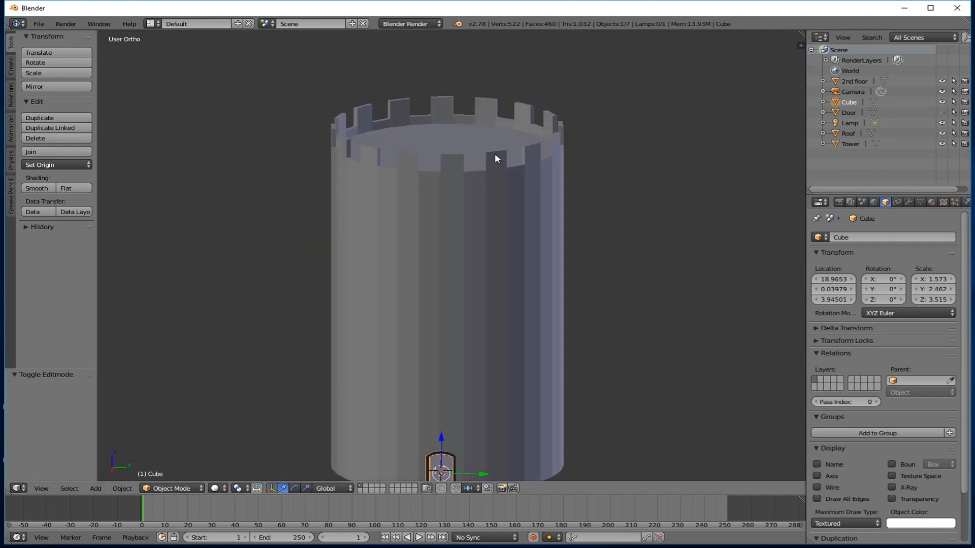